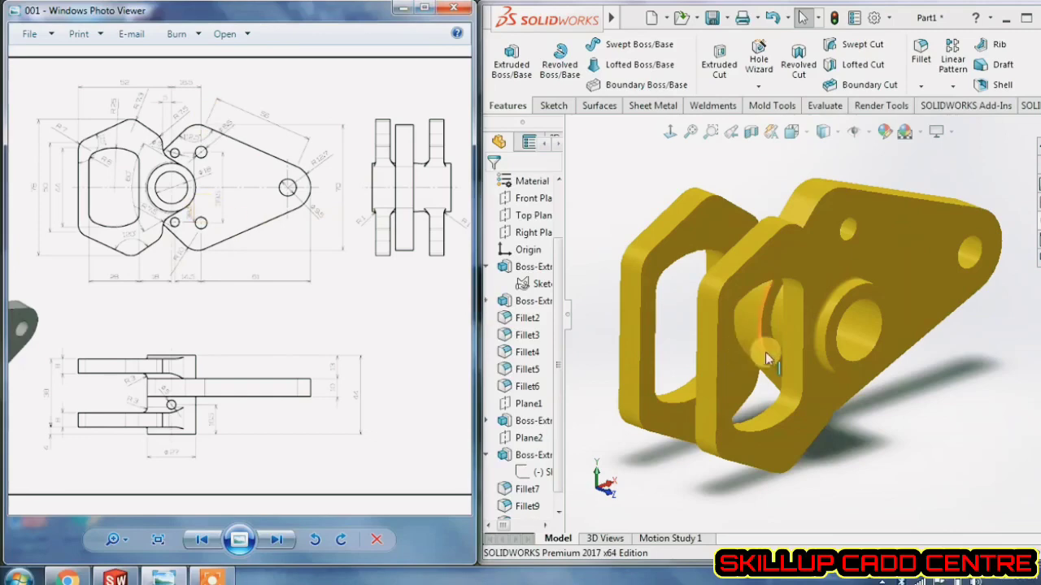
- Examine the finished bracket model from several sides and compare it with the dimensioned views in the reference drawing
middle_click_drag(767, 353, 713, 323)
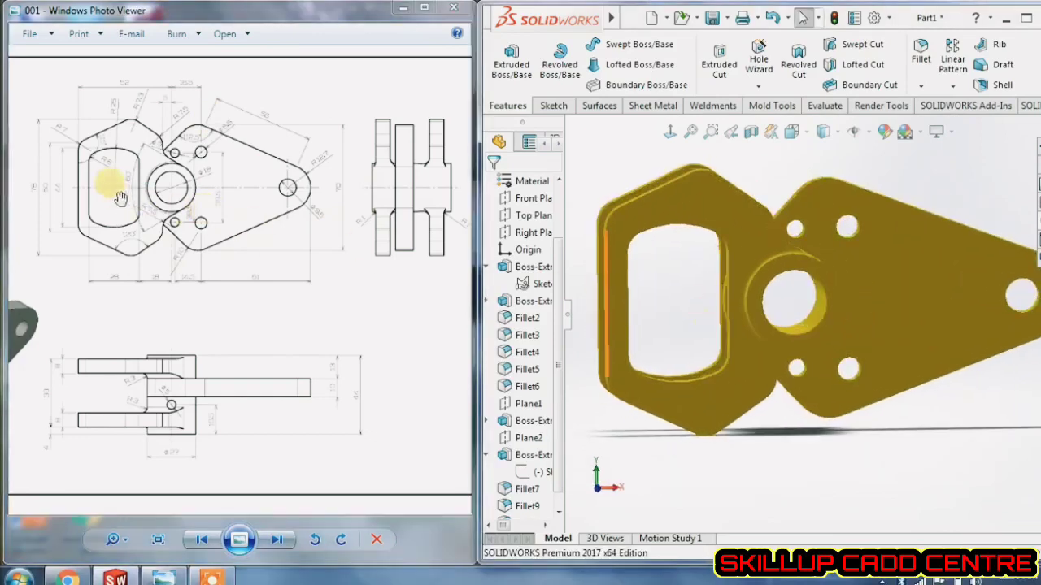
middle_click_drag(817, 320, 787, 322)
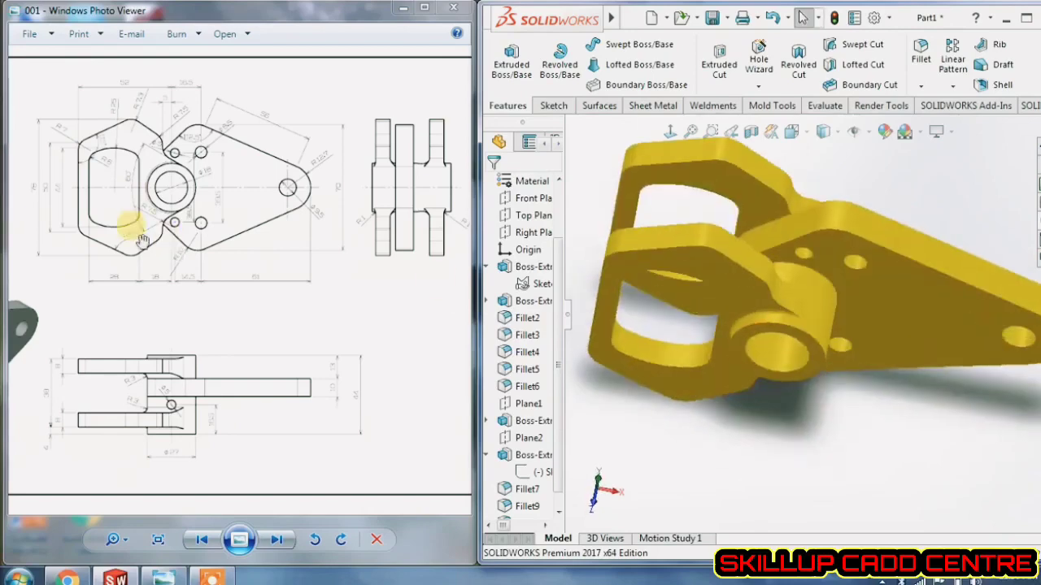
mouse_move(674, 176)
middle_mouse_down()
mouse_move(689, 239)
mouse_move(669, 226)
mouse_move(654, 232)
middle_mouse_up()
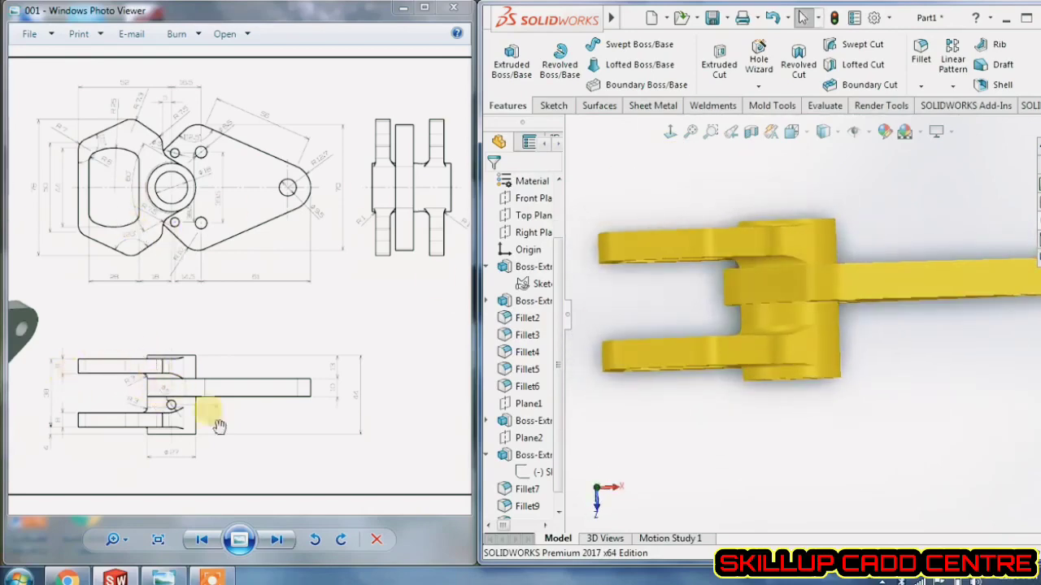
middle_click_drag(754, 335, 845, 209)
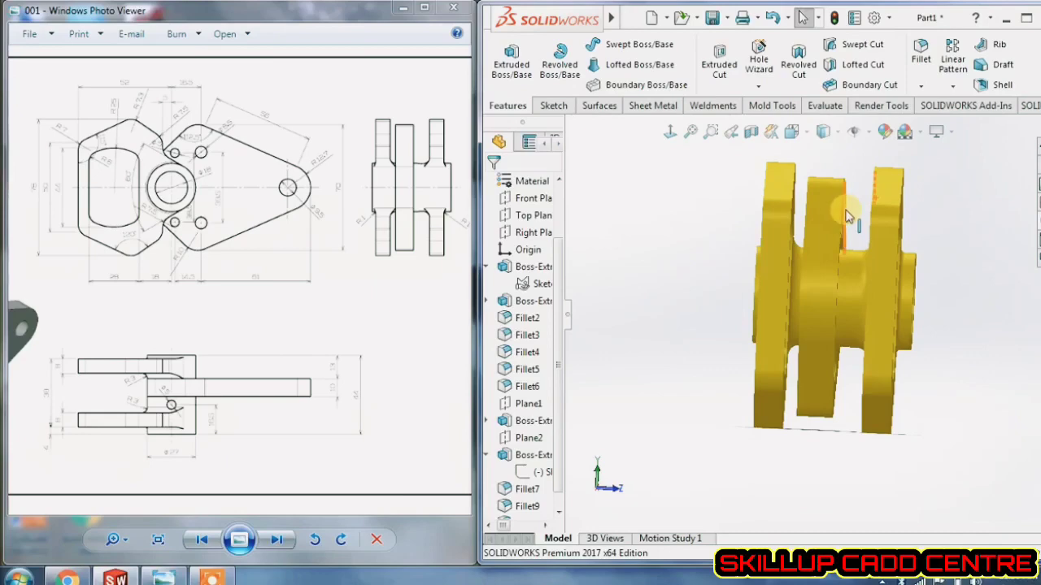
middle_click_drag(851, 229, 756, 204)
scroll(797, 268, "up", 1)
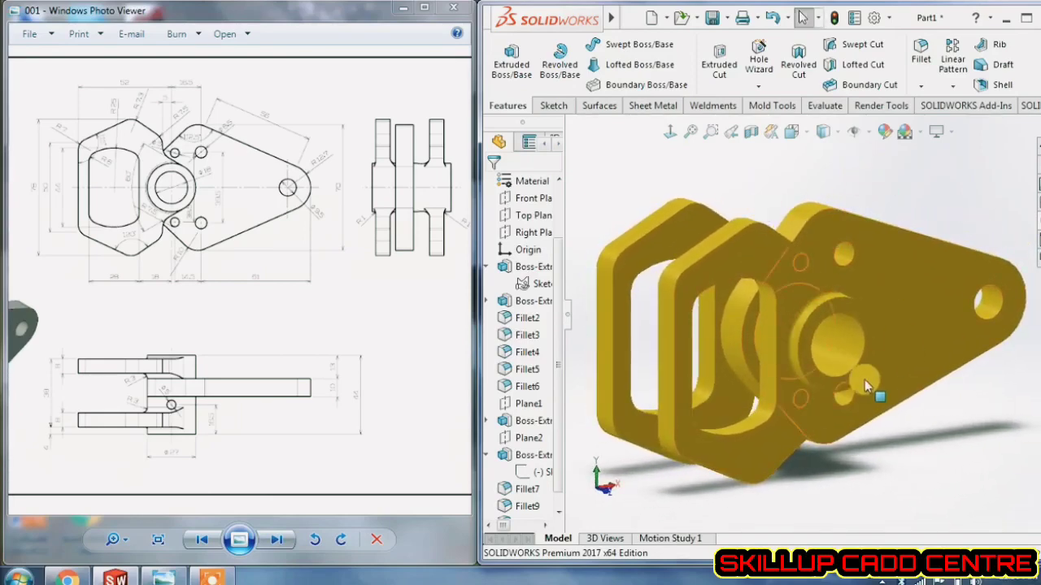
mouse_move(381, 324)
left_mouse_down()
mouse_move(398, 339)
mouse_move(373, 344)
left_mouse_up()
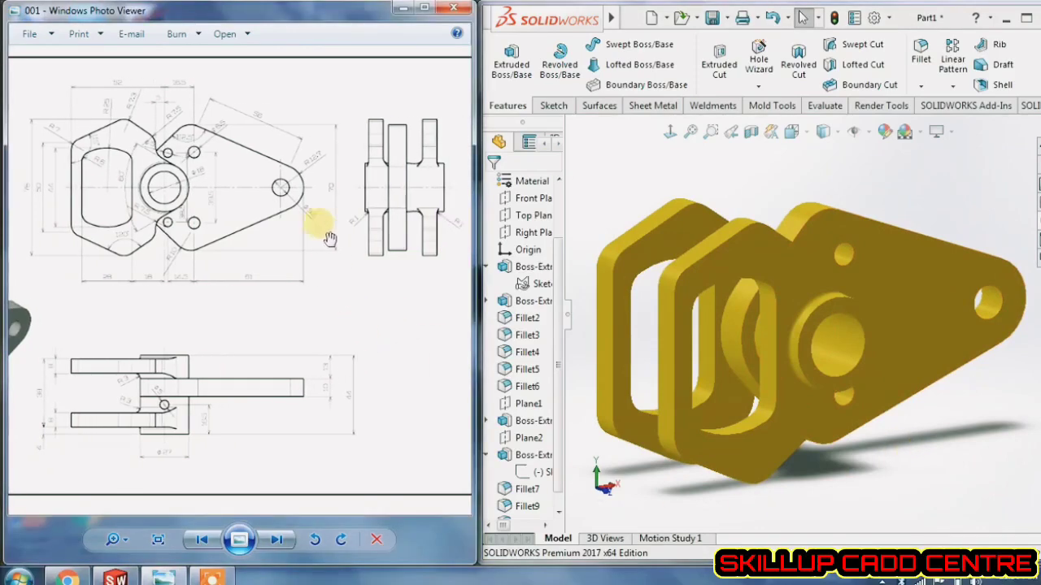
scroll(82, 133, "up", 1)
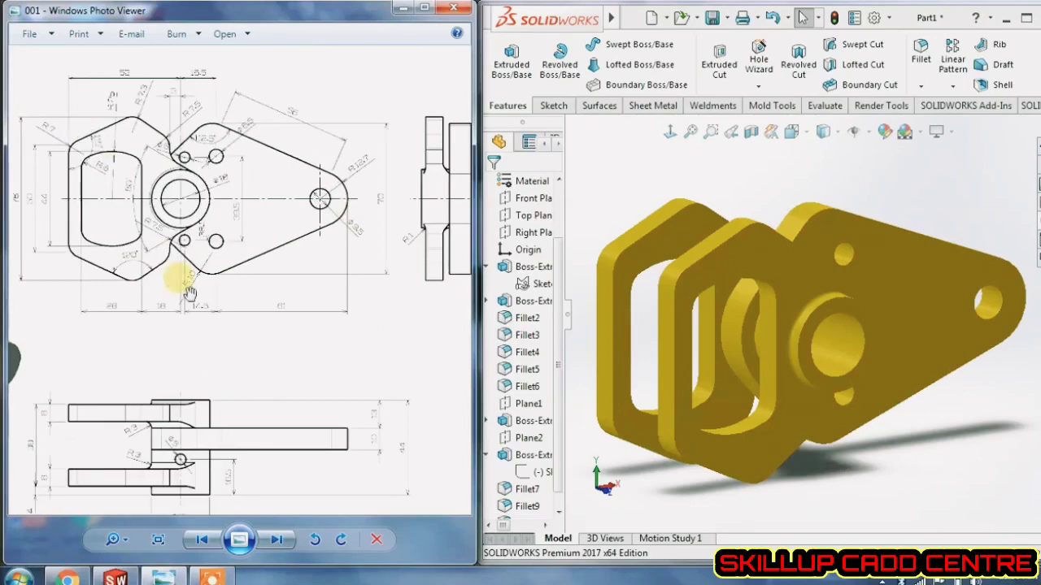
left_click_drag(180, 282, 221, 297)
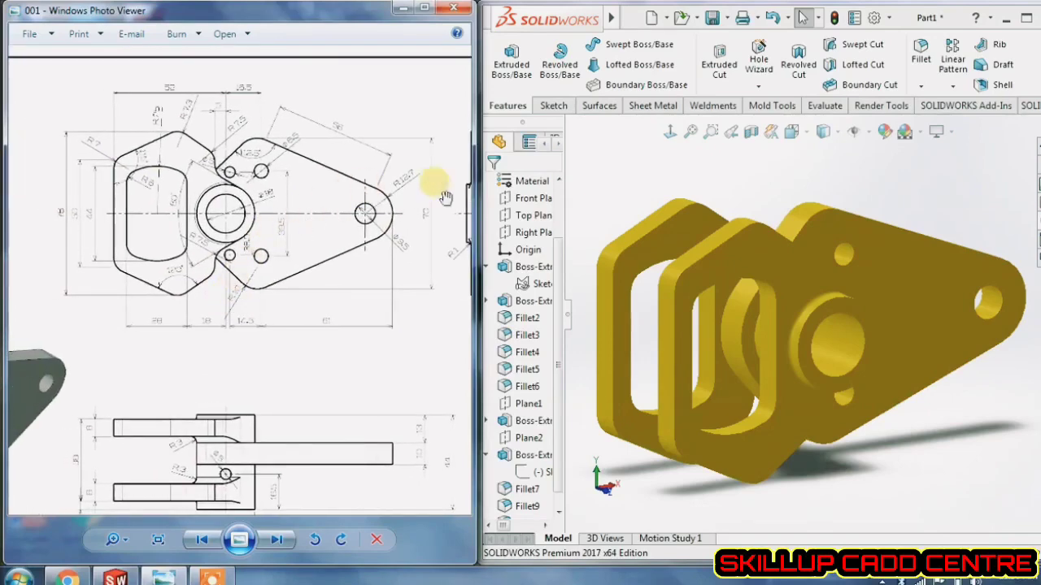
left_click(691, 166)
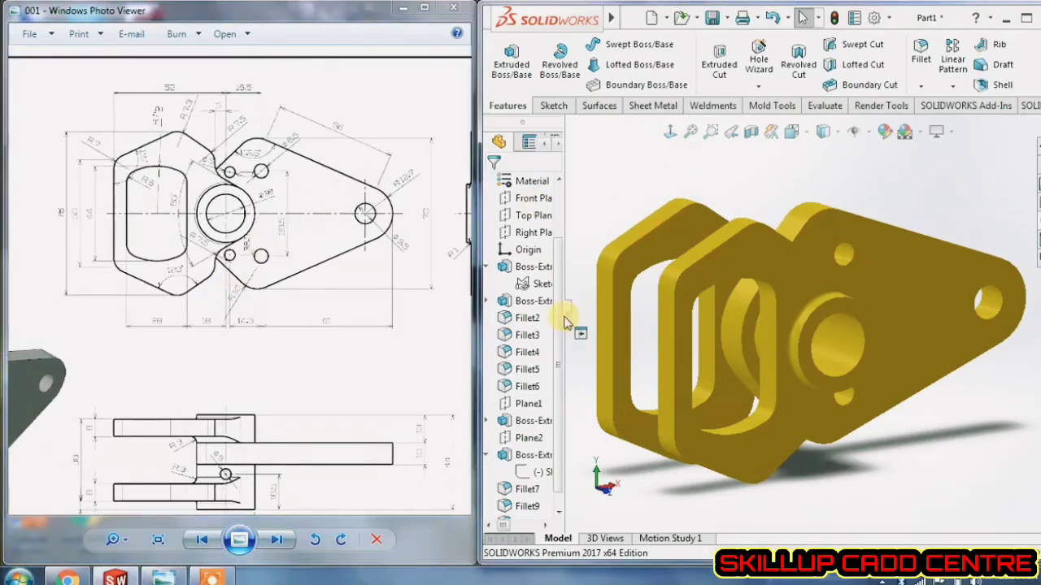
left_click_drag(571, 319, 537, 311)
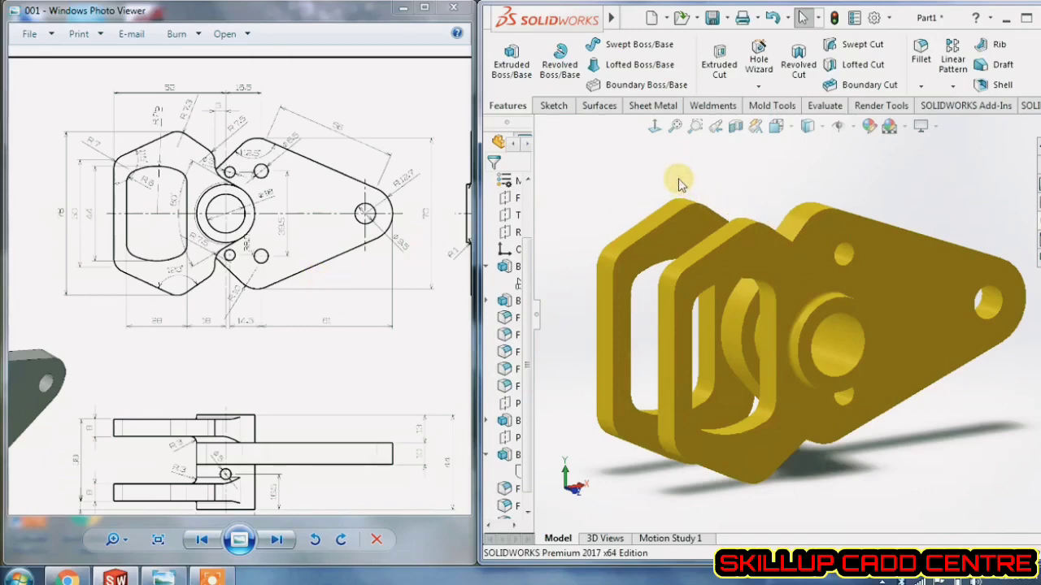
left_click_drag(369, 315, 355, 294)
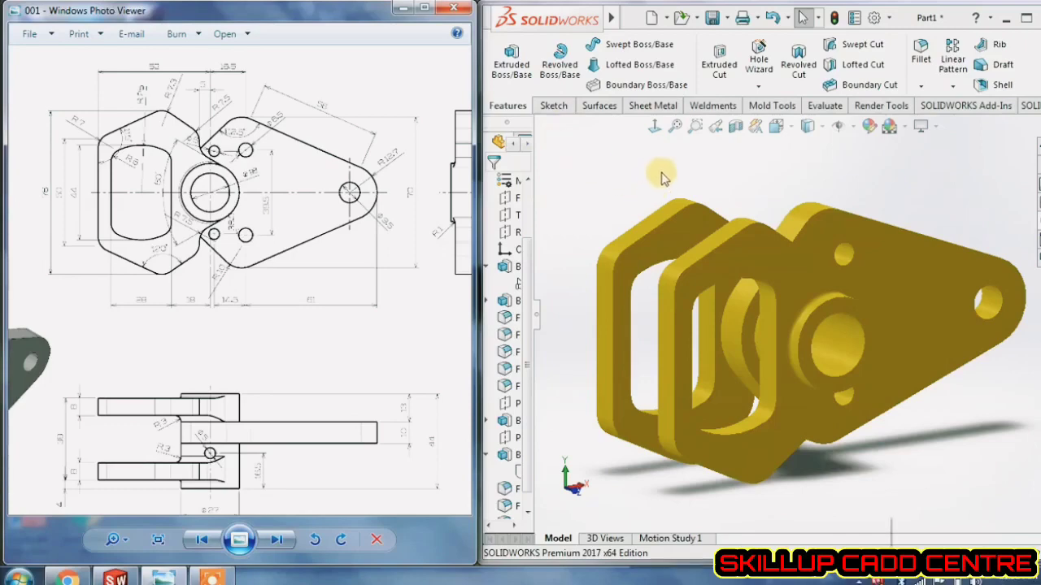
middle_click_drag(661, 172, 649, 166)
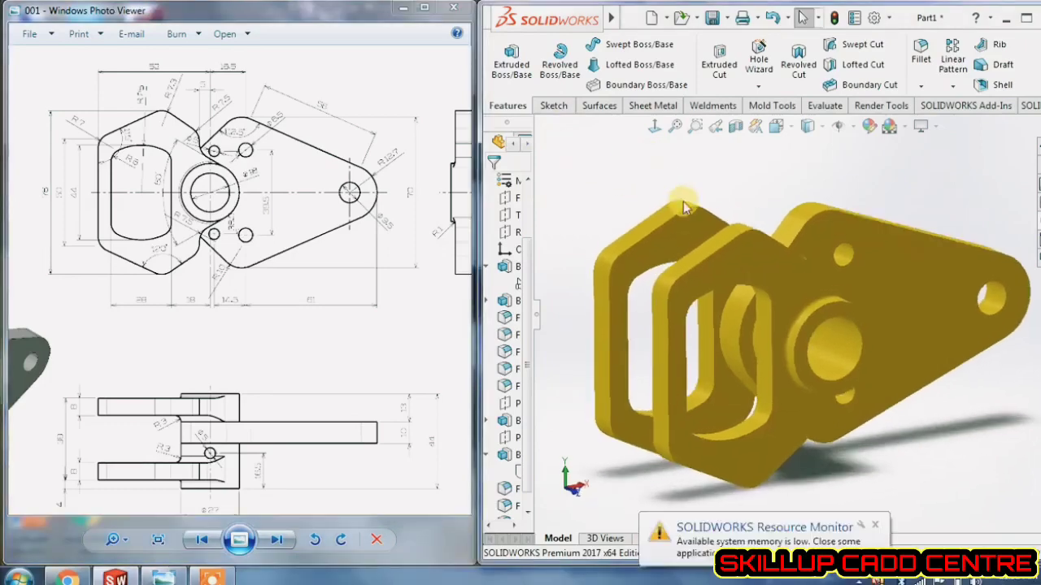
- Close the finished part without saving its changes, keeping the modelling window beside the reference drawing
left_click(875, 525)
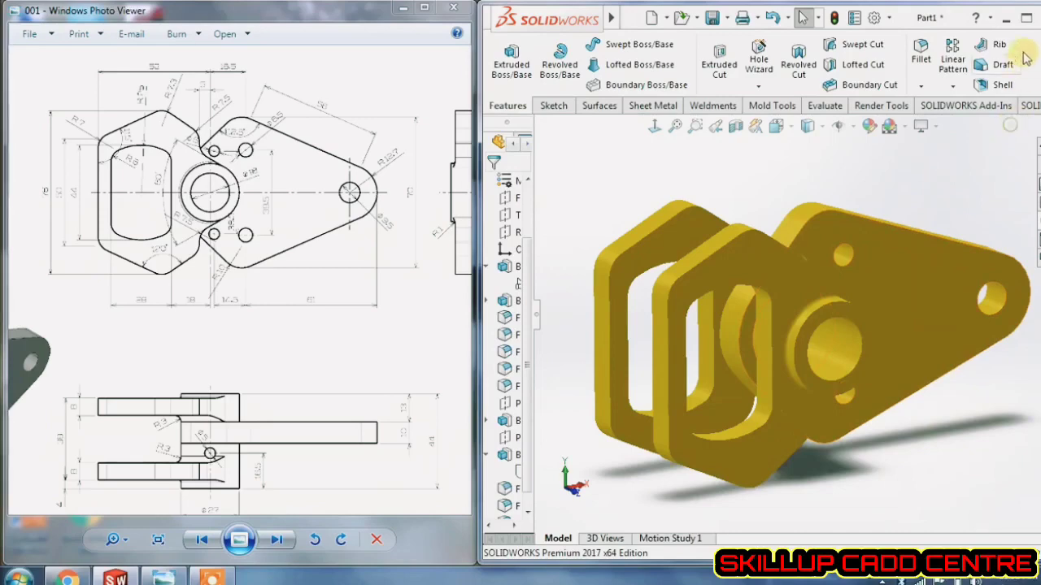
left_click(1026, 17)
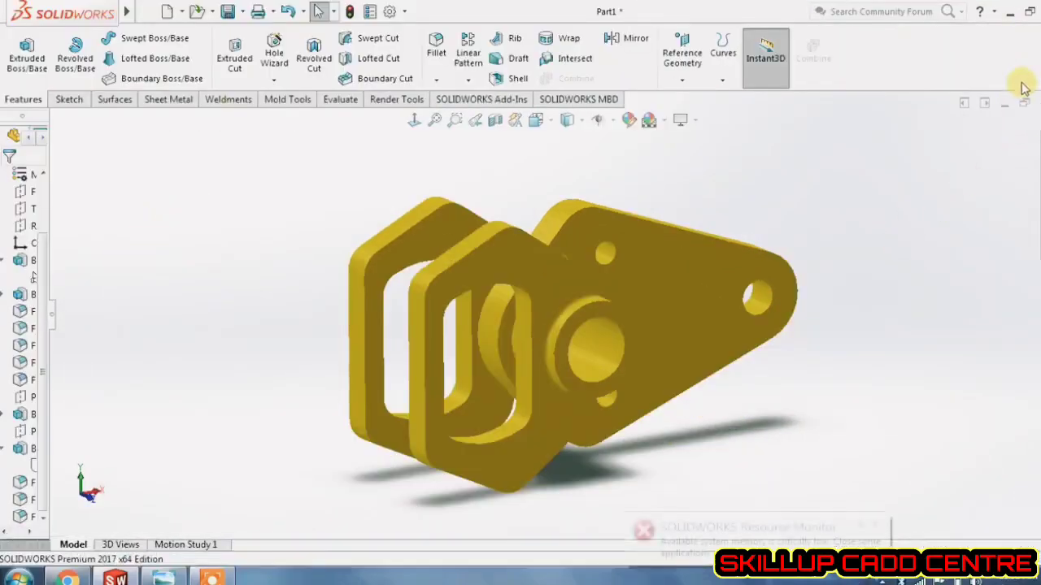
left_click(1039, 103)
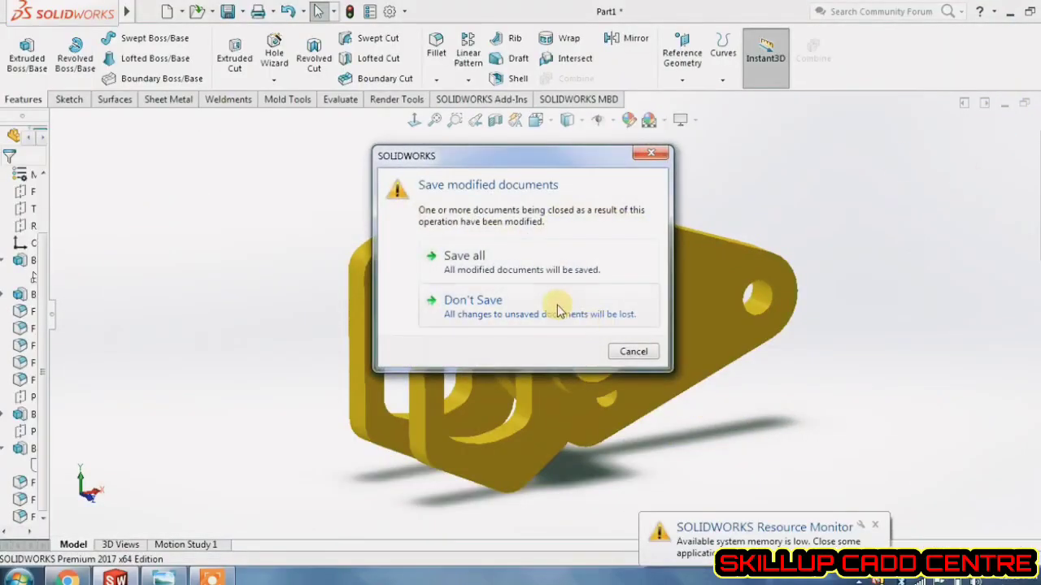
left_click(557, 306)
left_click(877, 530)
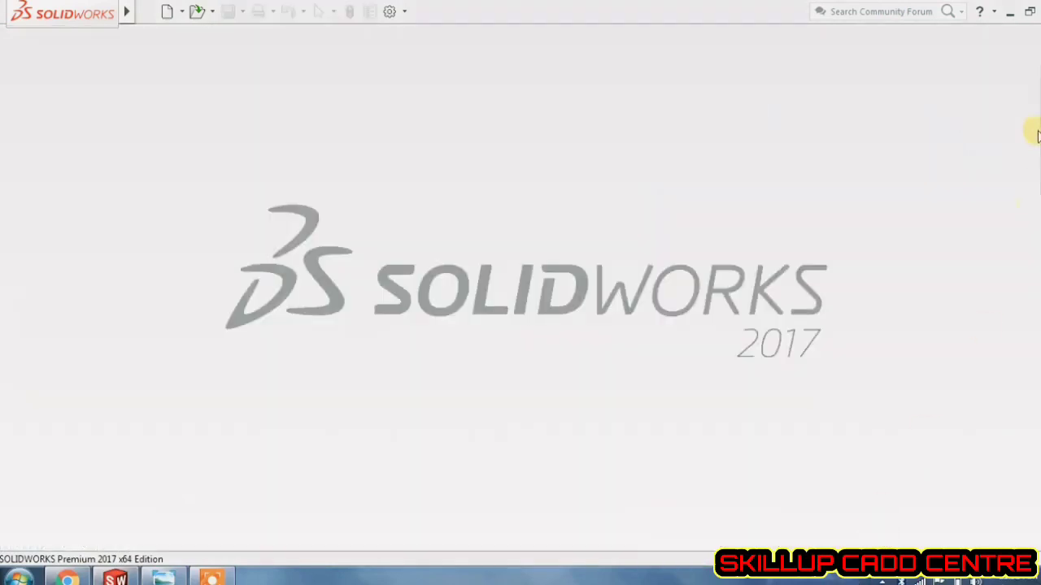
left_click(1031, 18)
- Create a new part document and narrow its feature tree to enlarge the modelling area
left_click(269, 186)
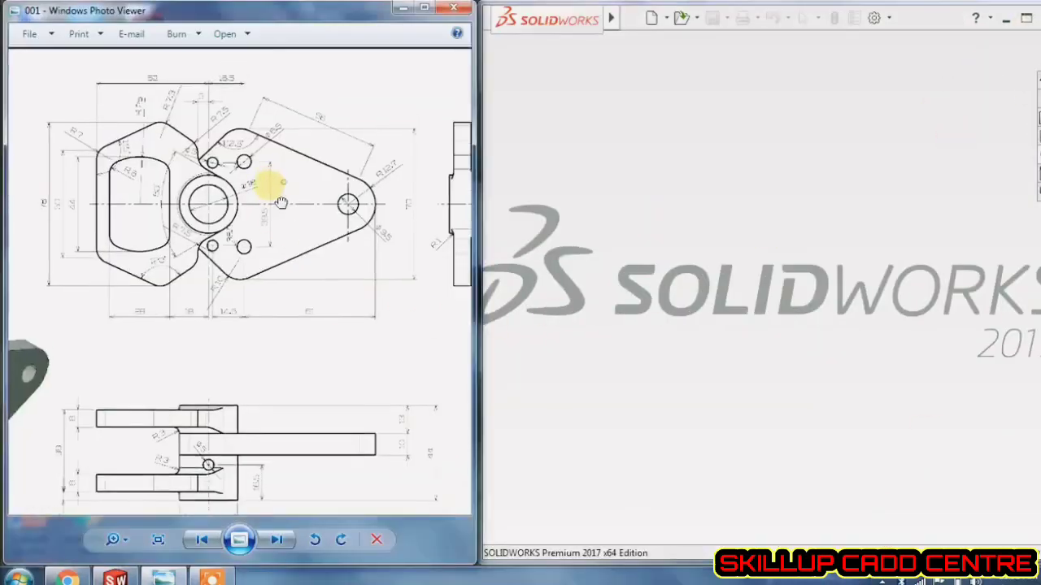
scroll(187, 150, "up", 5)
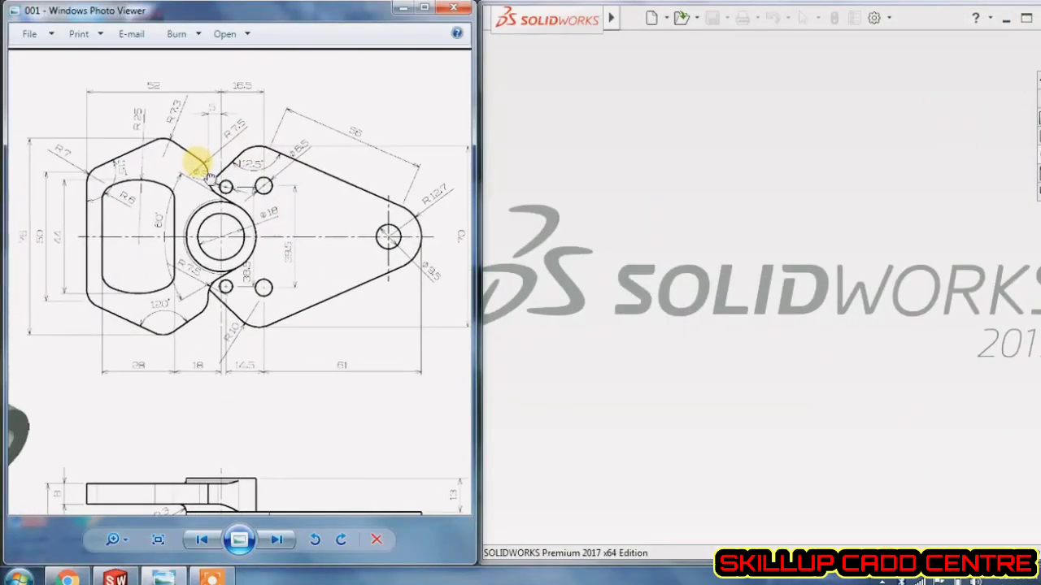
left_click(666, 18)
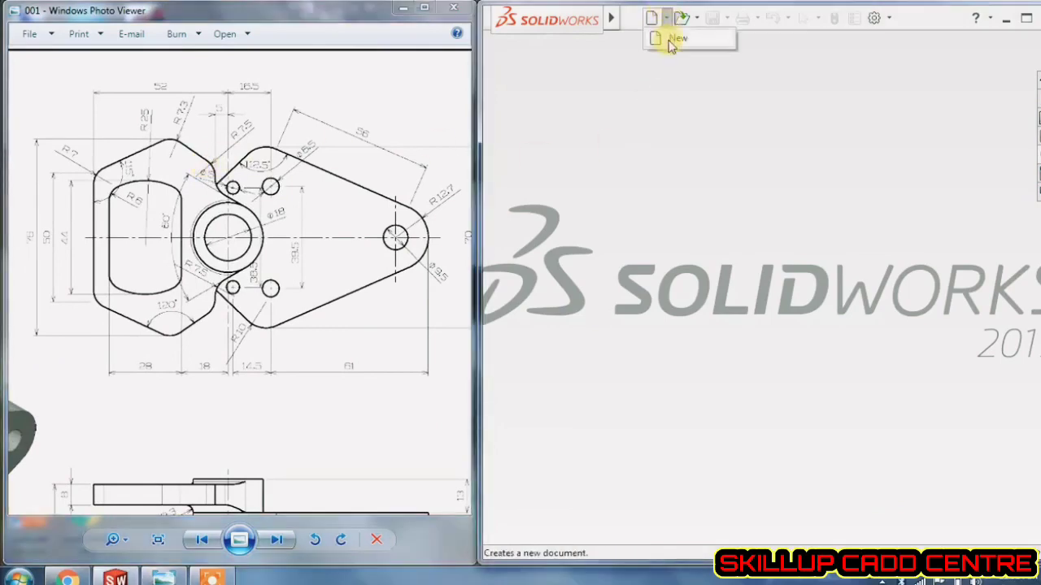
left_click(675, 40)
left_click(557, 429)
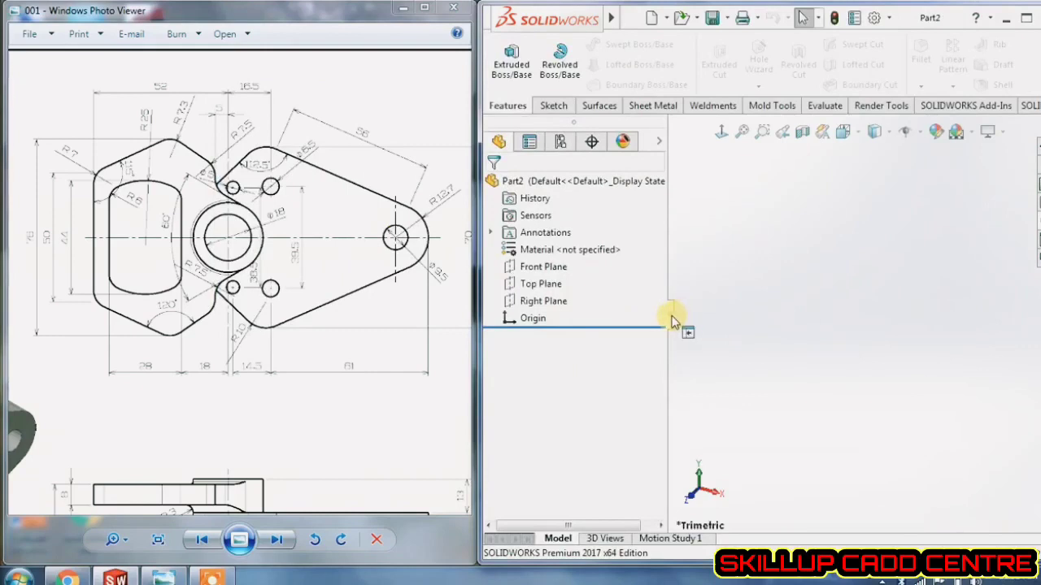
left_click_drag(672, 319, 581, 330)
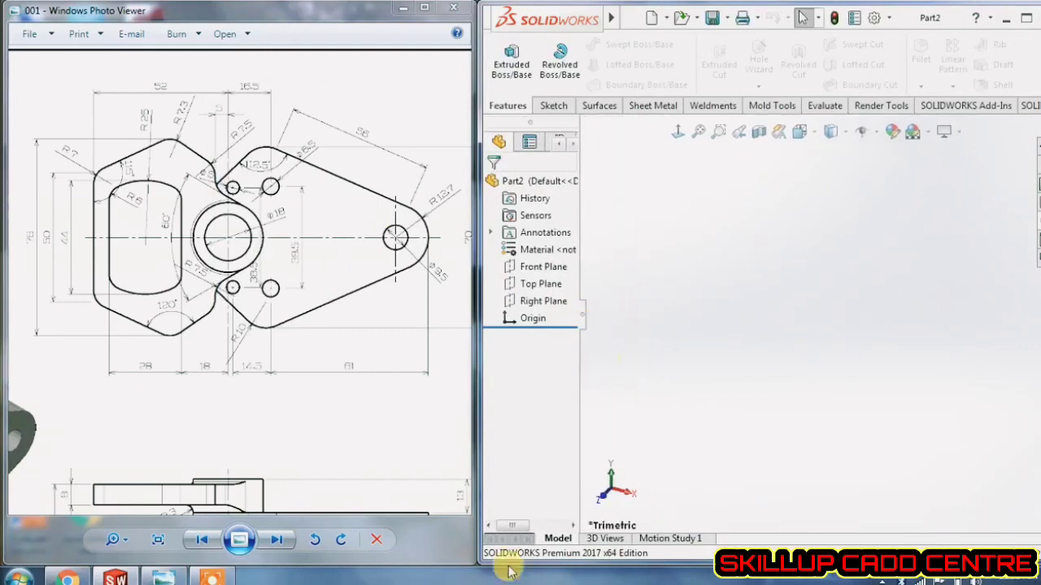
mouse_move(216, 579)
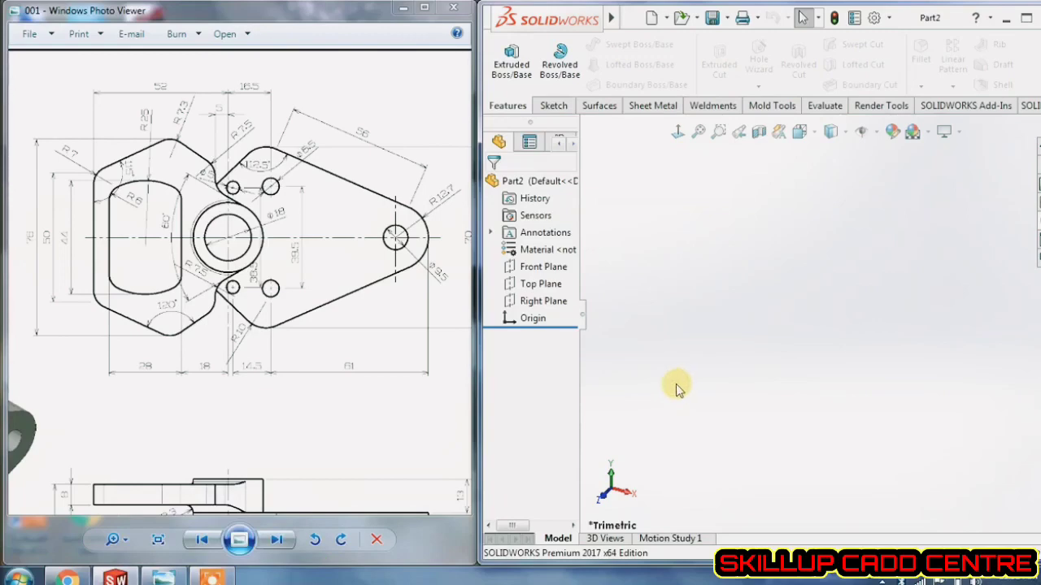
- Start a sketch on the Front Plane and draw two concentric circles at the origin, the inner one about 35 mm in diameter
left_click(541, 266)
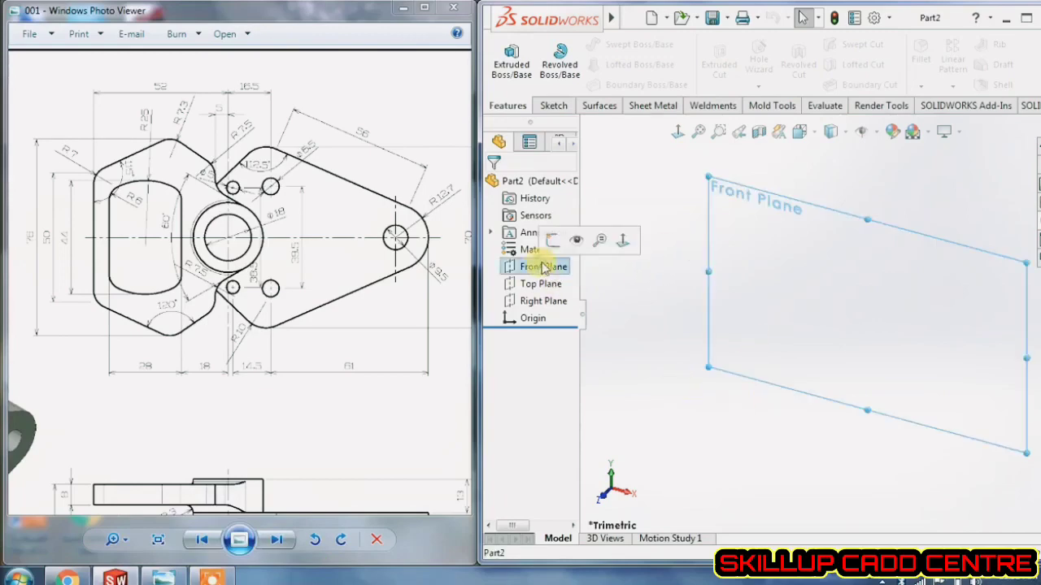
left_click(555, 243)
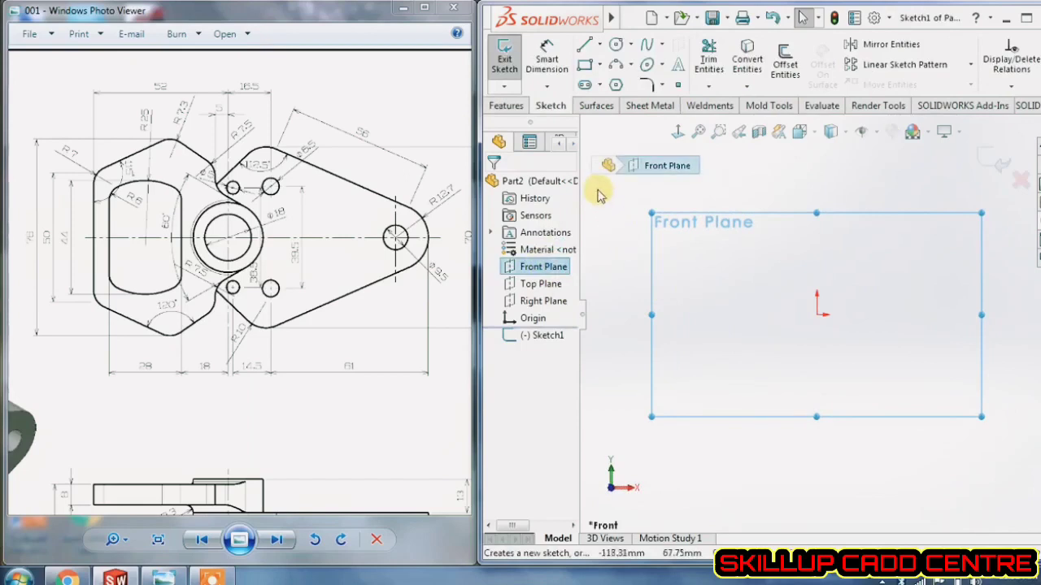
left_click(618, 45)
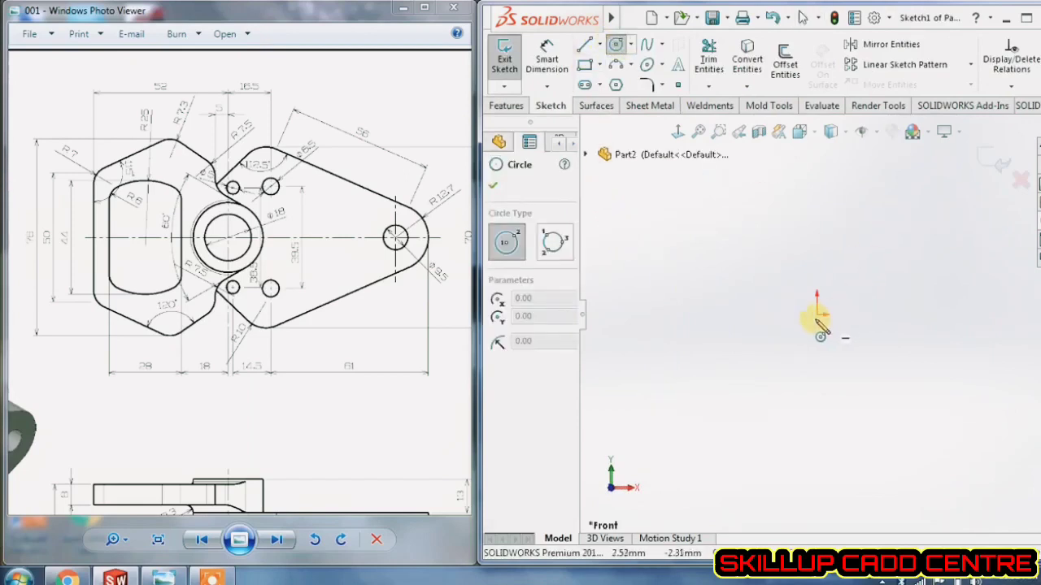
left_click(820, 314)
left_click(836, 268)
left_click(816, 315)
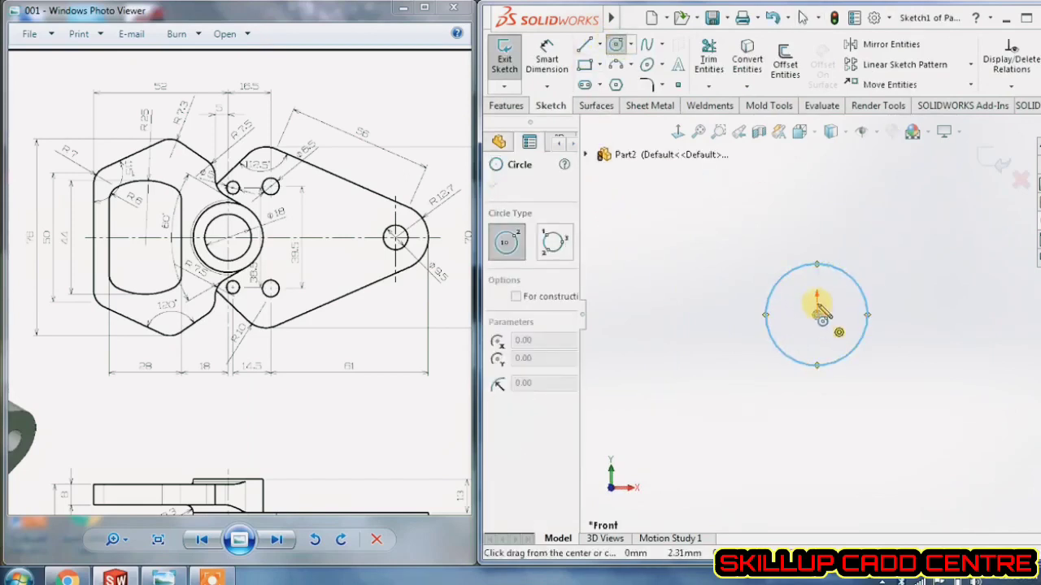
left_click(840, 292)
left_click(492, 186)
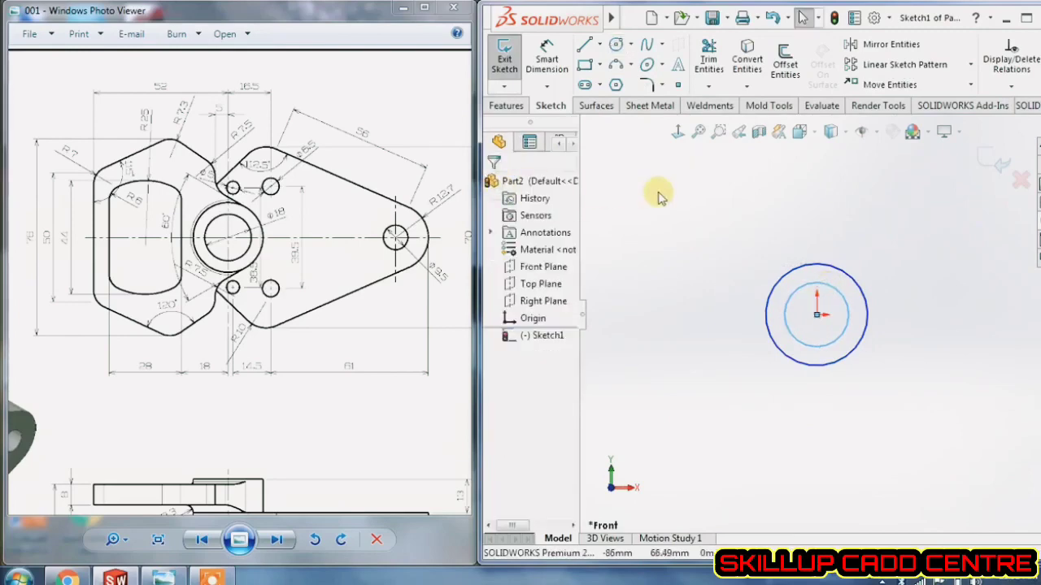
- Dimension the inner circle with a diameter of 18 mm
left_click(546, 58)
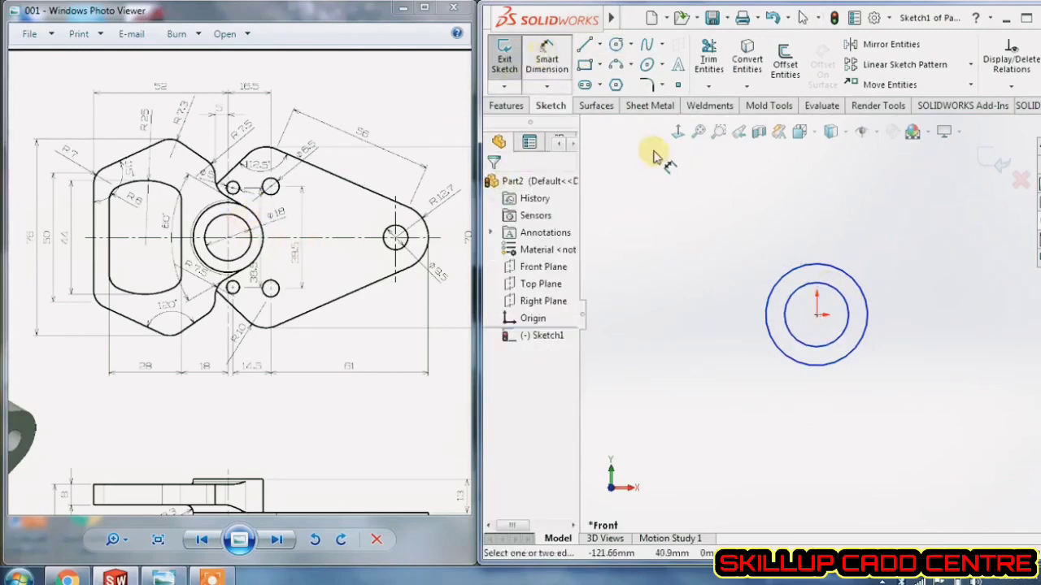
left_click(848, 310)
left_click(859, 399)
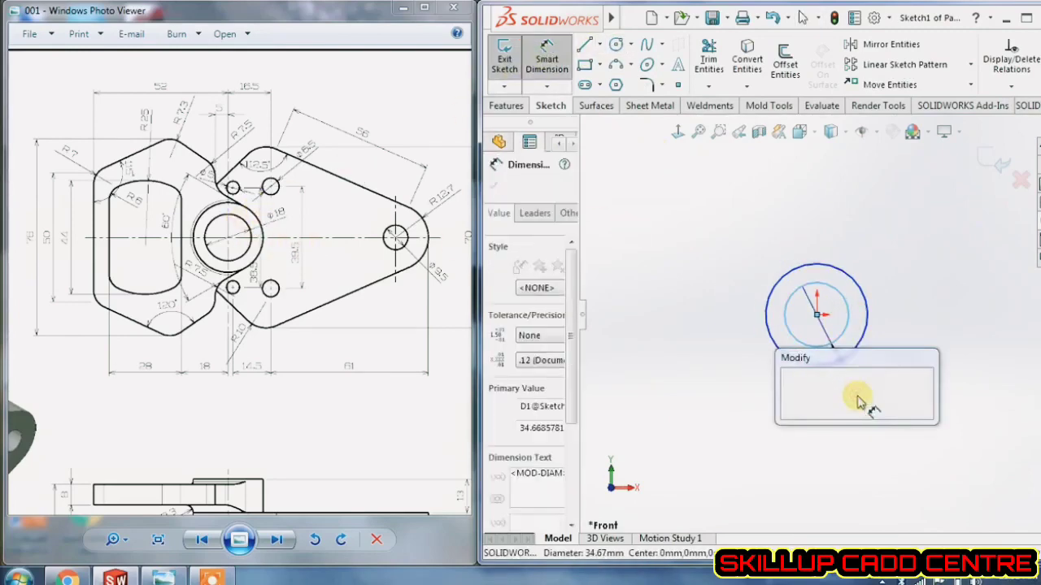
type("18")
key("Return")
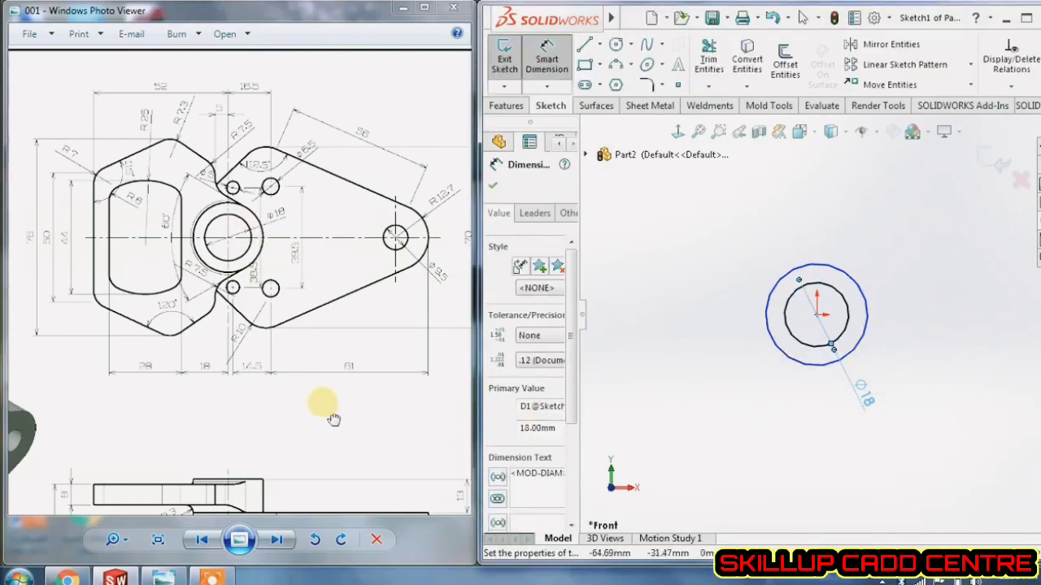
- Dimension the outer circle with a diameter of 27 mm, as given in the drawing's lower view
left_click_drag(332, 418, 344, 262)
left_click_drag(325, 345, 322, 330)
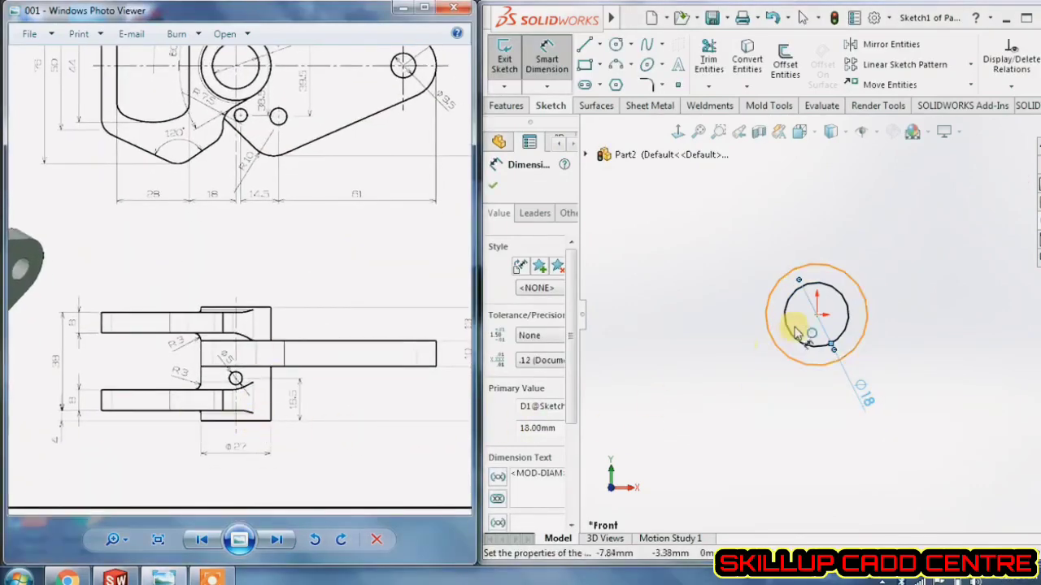
left_click(867, 309)
left_click(892, 299)
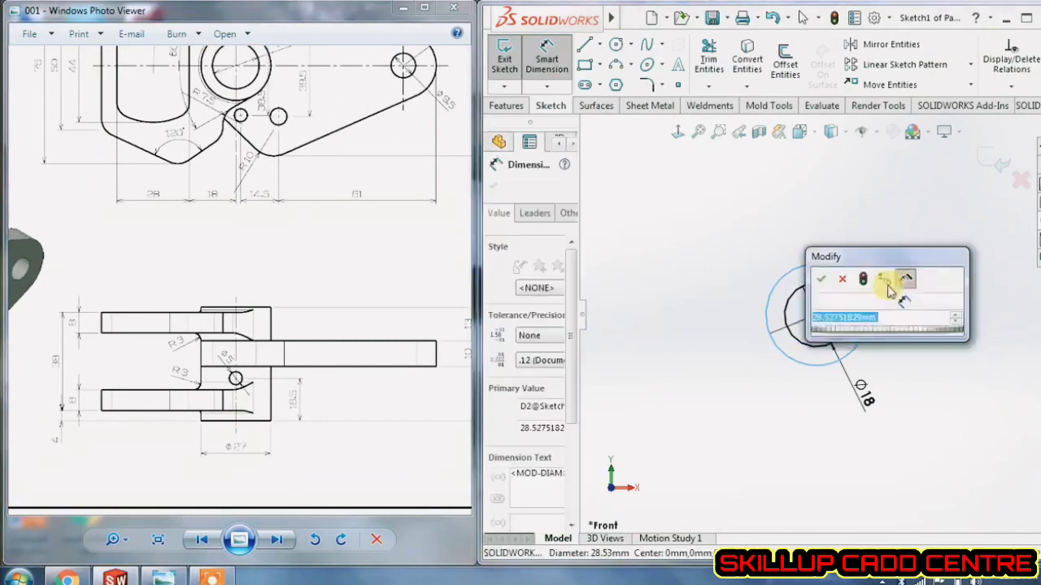
type("27")
key("Return")
scroll(874, 246, "up", 1)
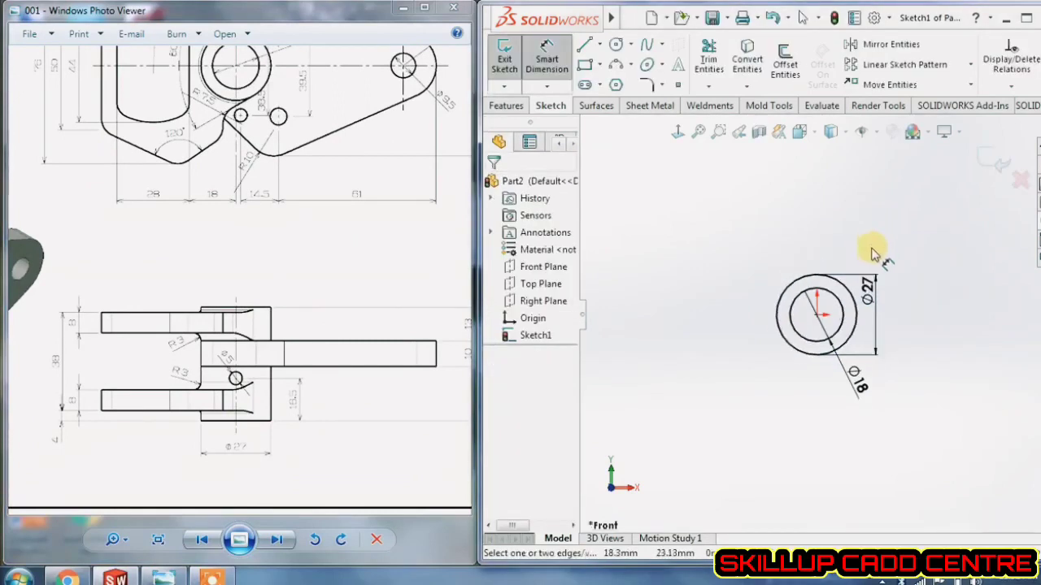
scroll(870, 254, "down", 2)
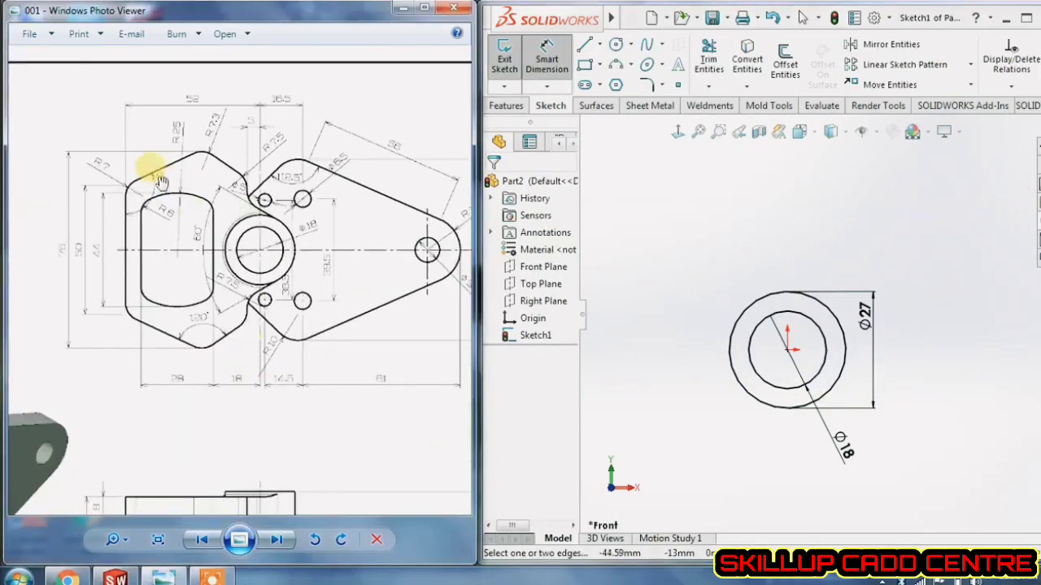
scroll(161, 181, "up", 1)
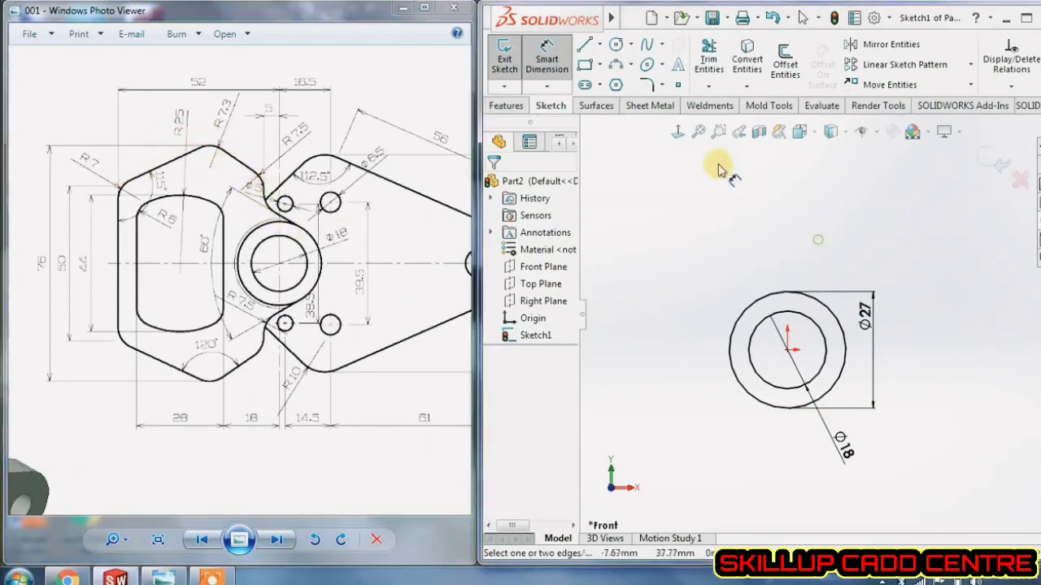
- Draw a horizontal construction midpoint line about 115 mm long, centred on the origin through the two circles
left_click(600, 45)
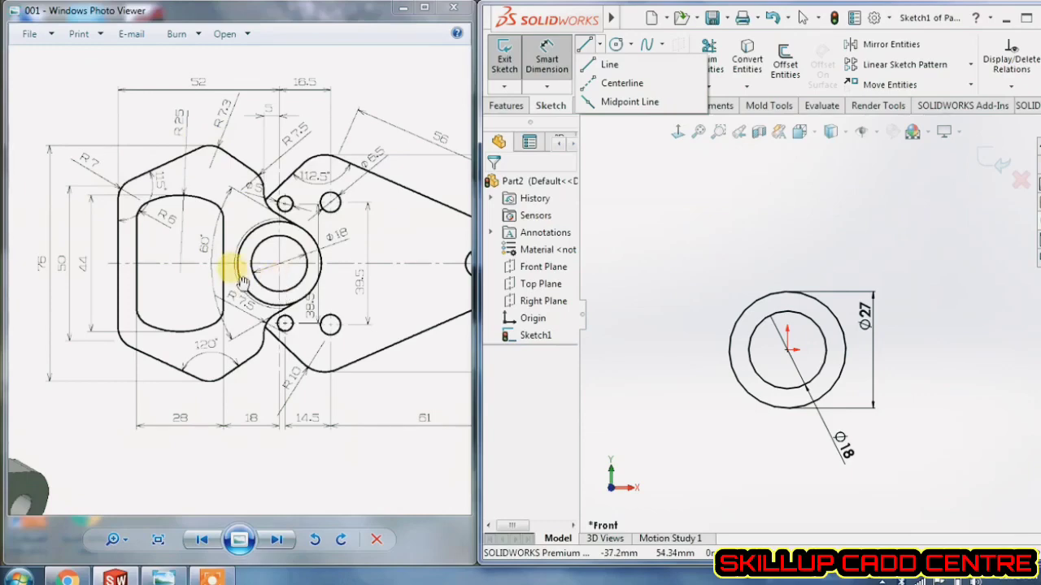
left_click(710, 239)
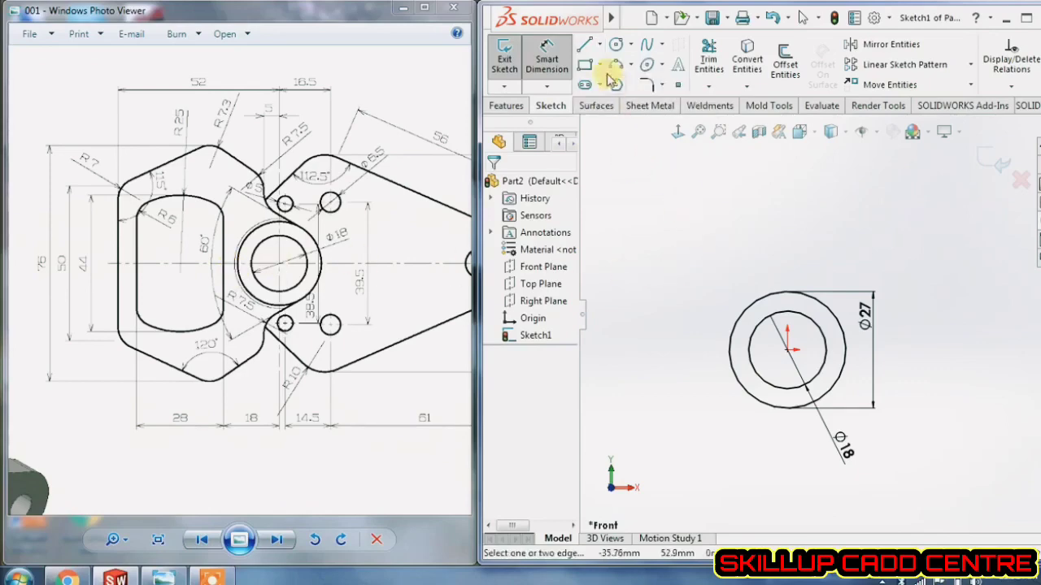
left_click(600, 45)
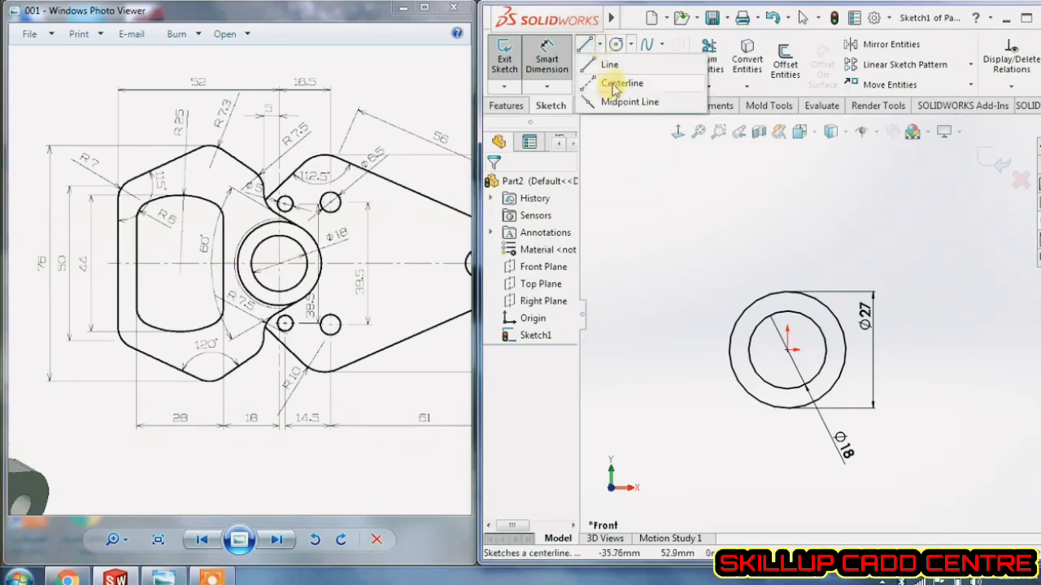
left_click(613, 87)
left_click_drag(580, 317, 612, 321)
left_click(516, 410)
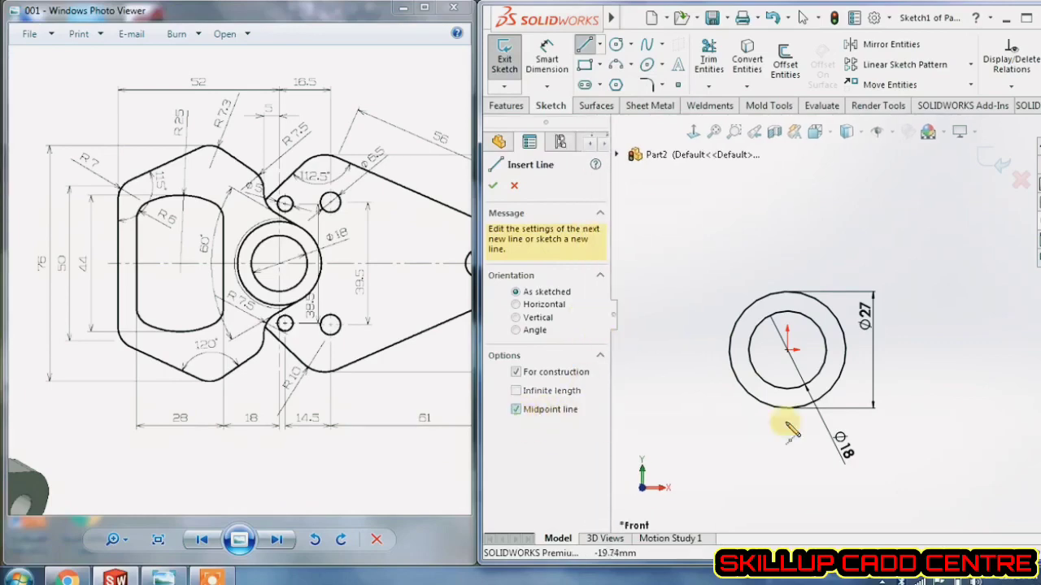
left_click(787, 352)
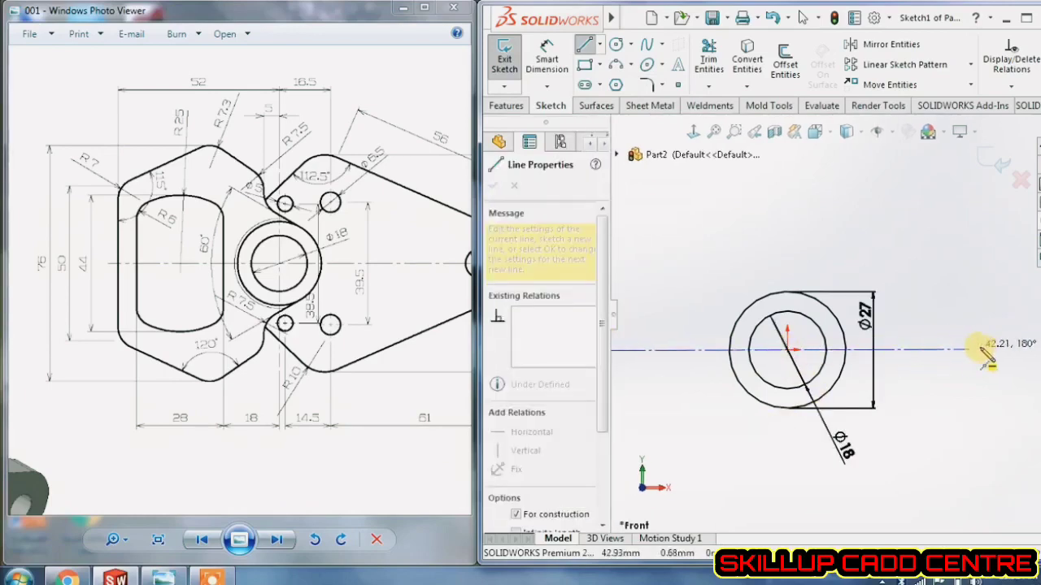
left_click(1024, 349)
right_click(1022, 350)
left_click(955, 363)
scroll(936, 344, "up", 2)
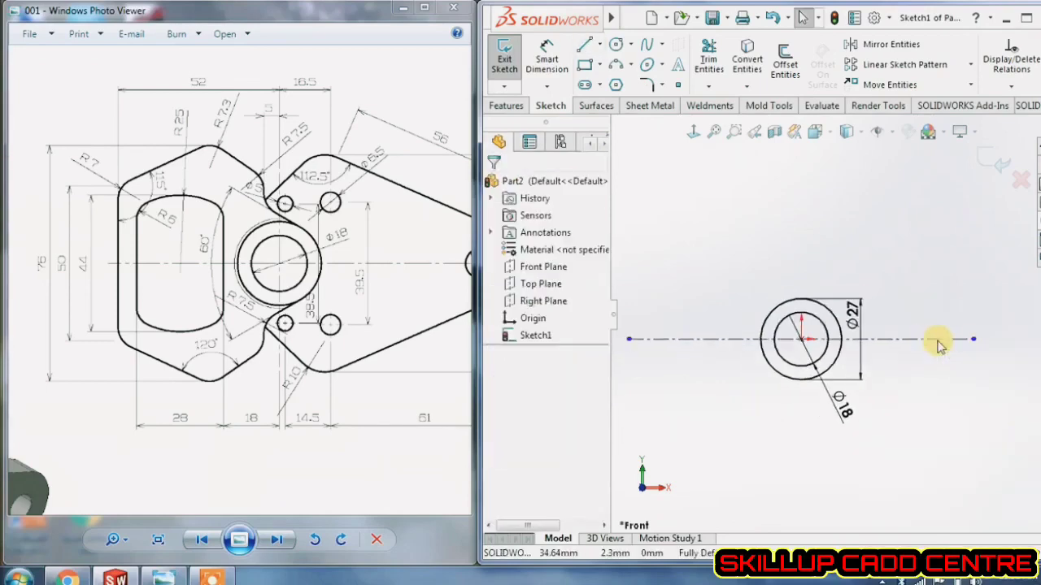
scroll(764, 298, "down", 1)
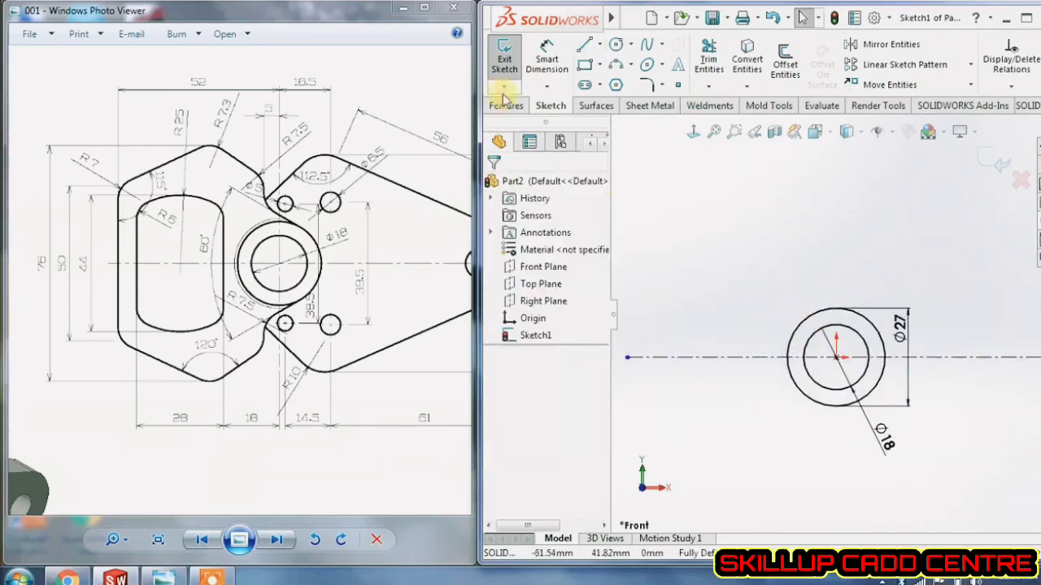
- Sketch a five-line open outline from the outer circle's upper edge over an apex about 42 mm high, ending vertically on the centreline about 53 mm left of the origin
left_click(583, 47)
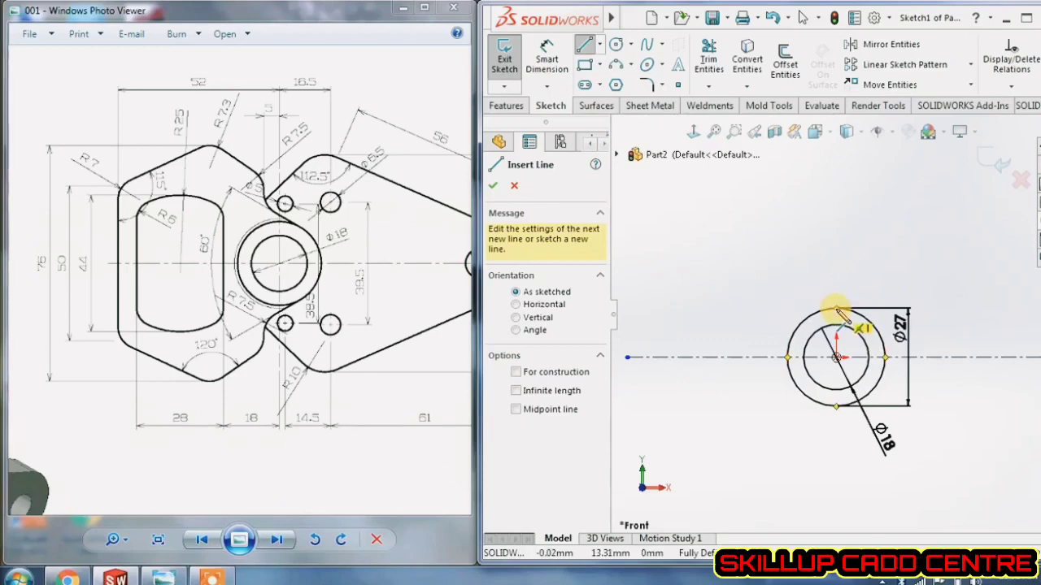
left_click(863, 318)
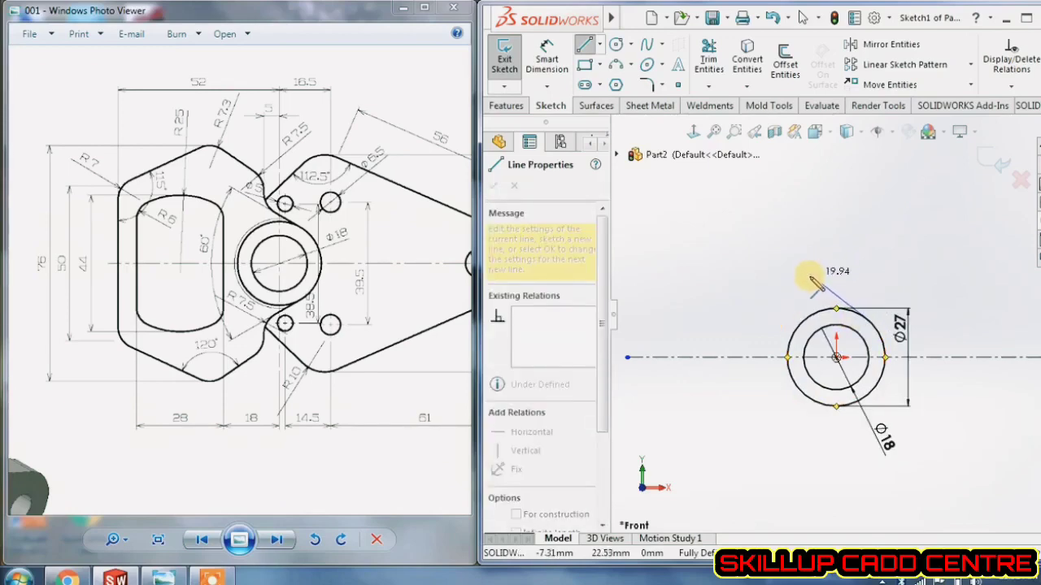
left_click(810, 276)
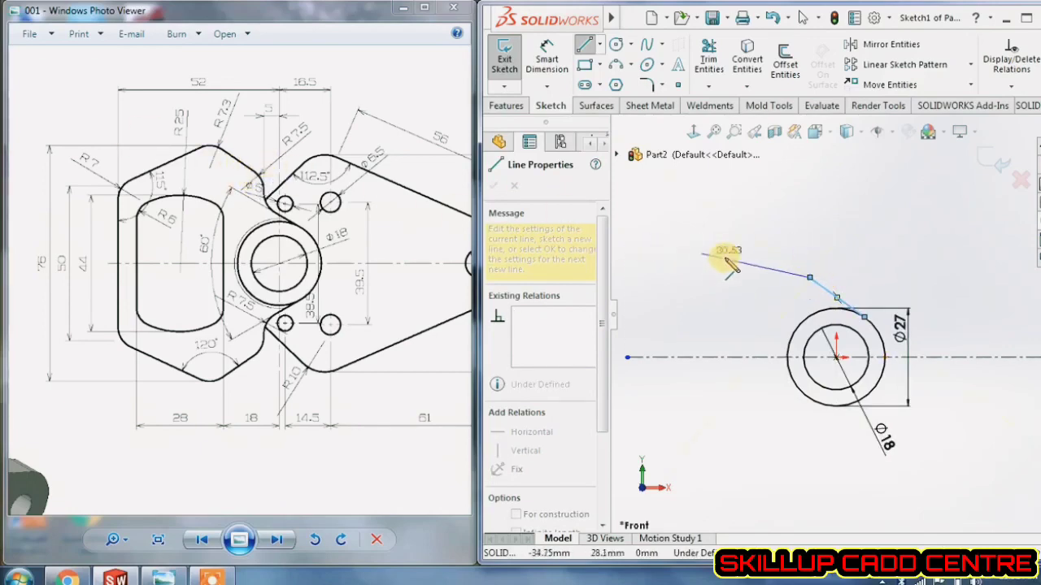
left_click(809, 240)
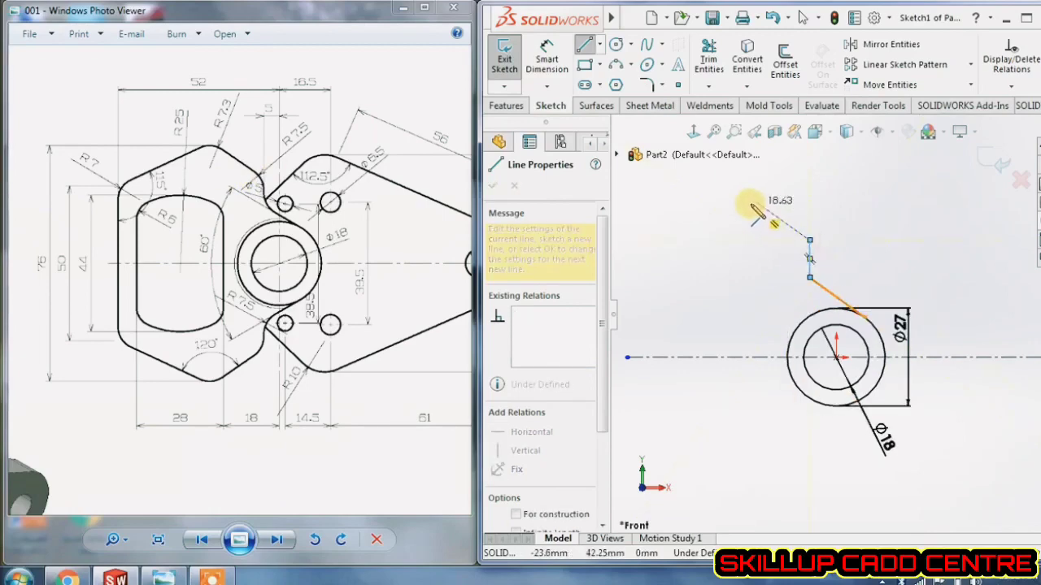
left_click(747, 202)
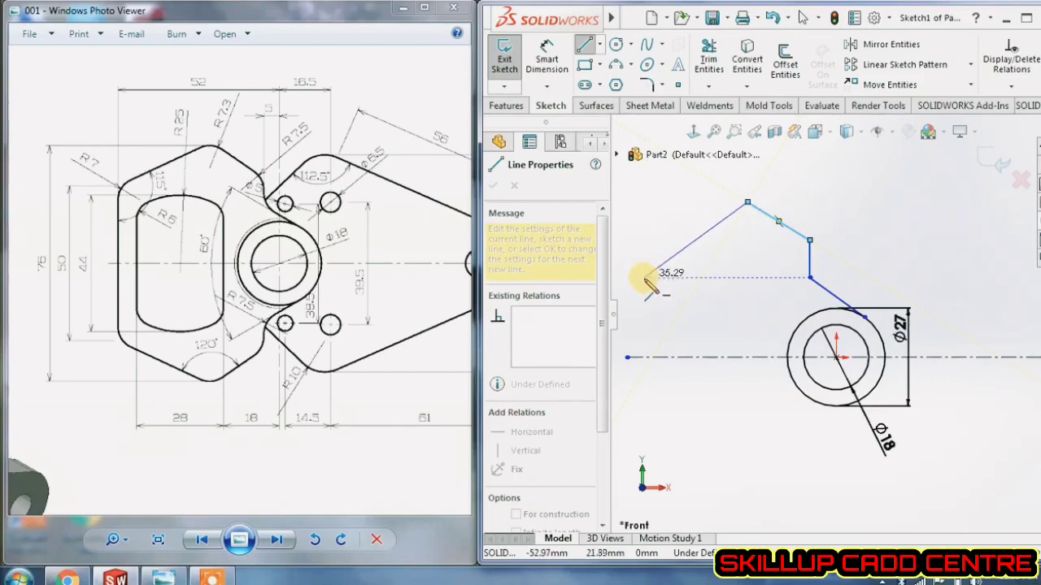
left_click(643, 285)
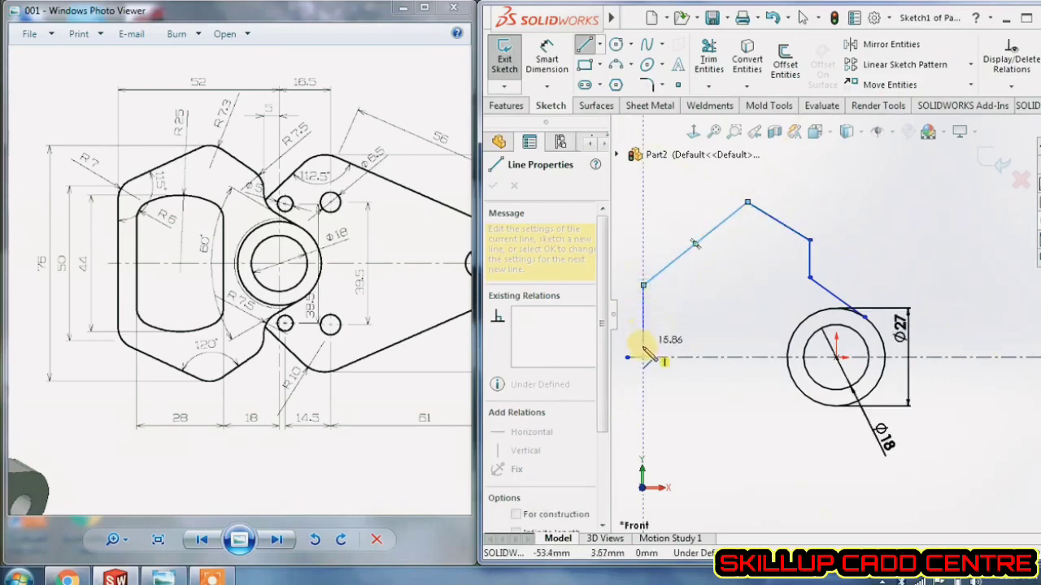
left_click(643, 358)
key("Escape")
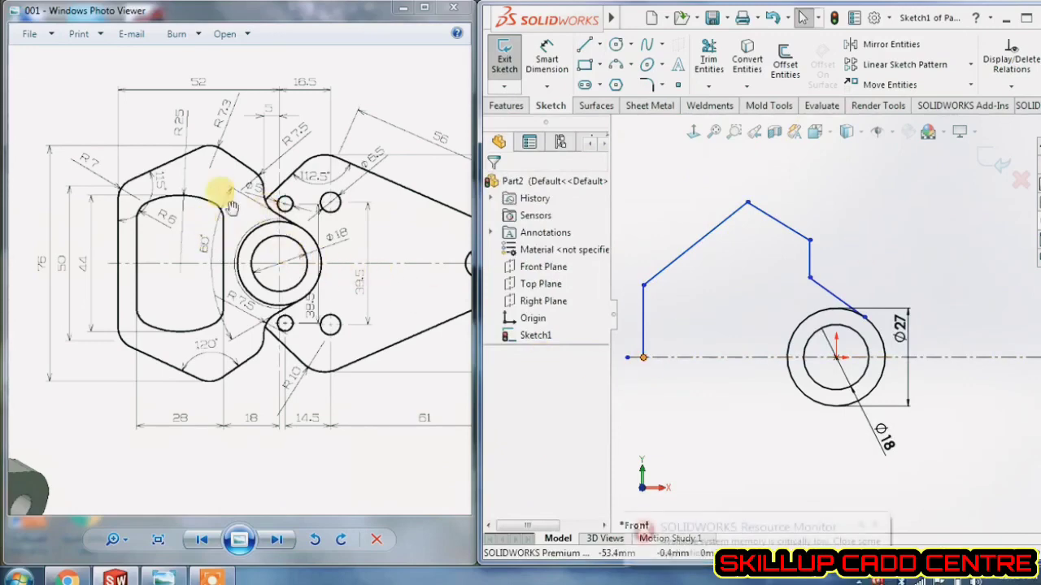
- Dimension the angle between the outline's sloping line at the outer circle and the horizontal centreline as 30°
left_click(546, 61)
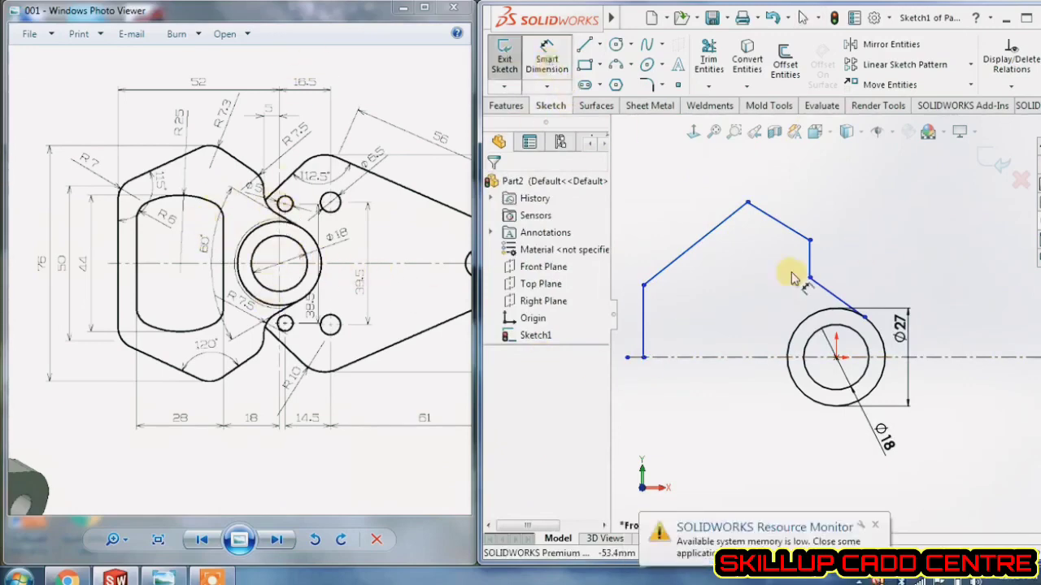
left_click(831, 301)
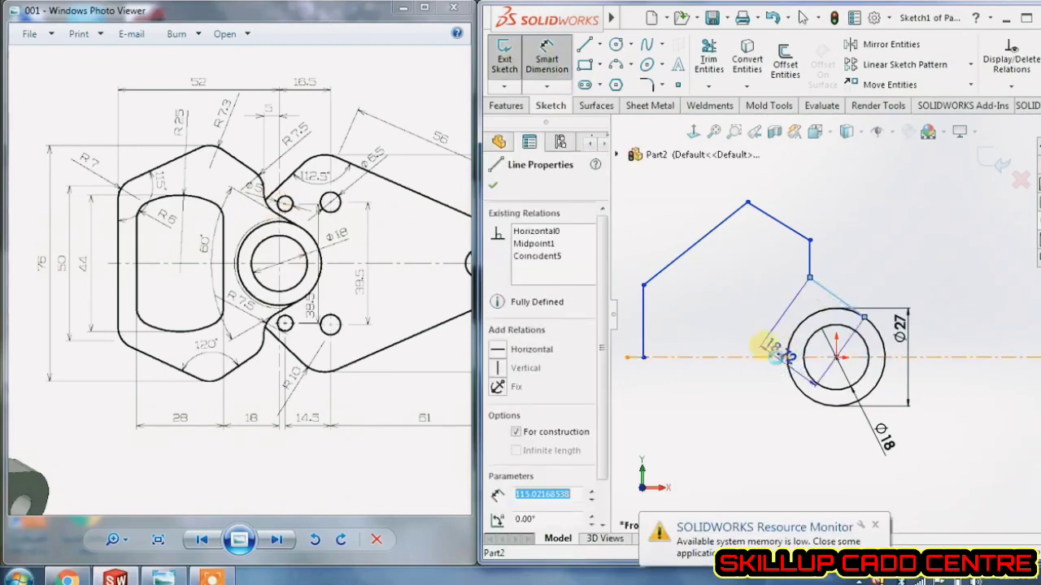
left_click(777, 329)
type("30")
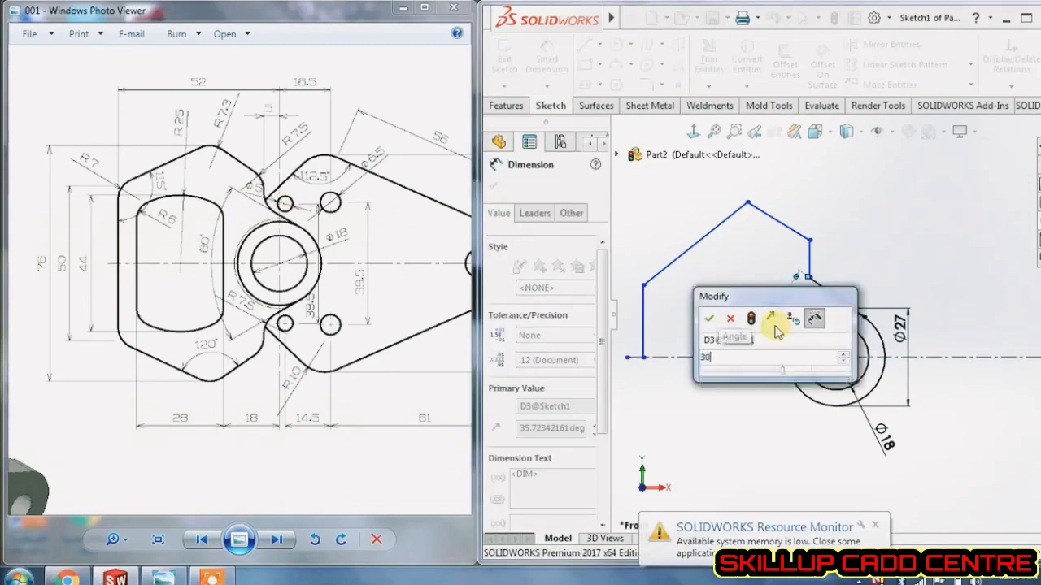
key("Return")
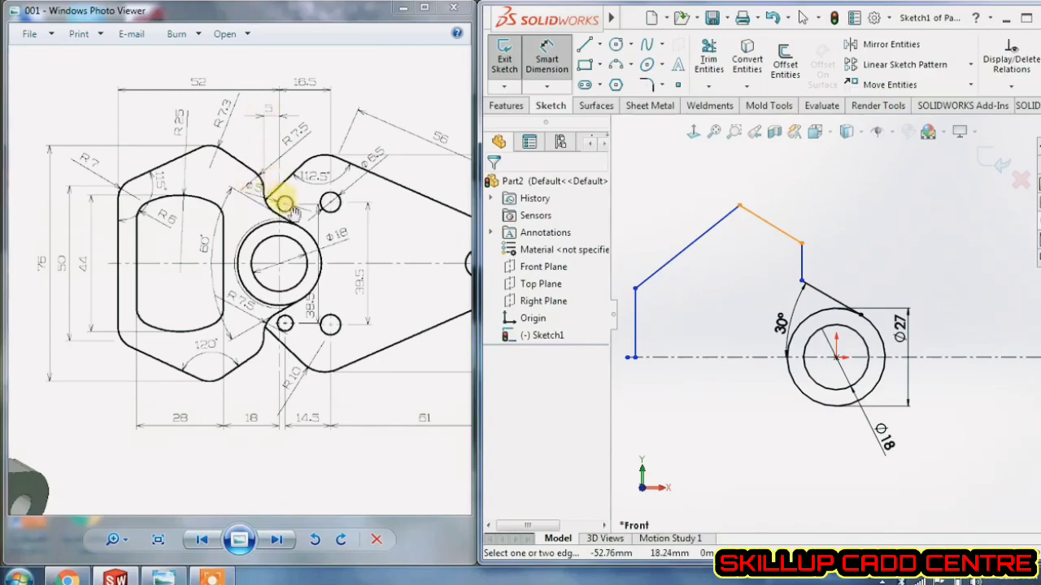
- Dimension the horizontal distance from the origin to the upper end of the outline's short vertical line as 5 mm
left_click(837, 358)
left_click(802, 243)
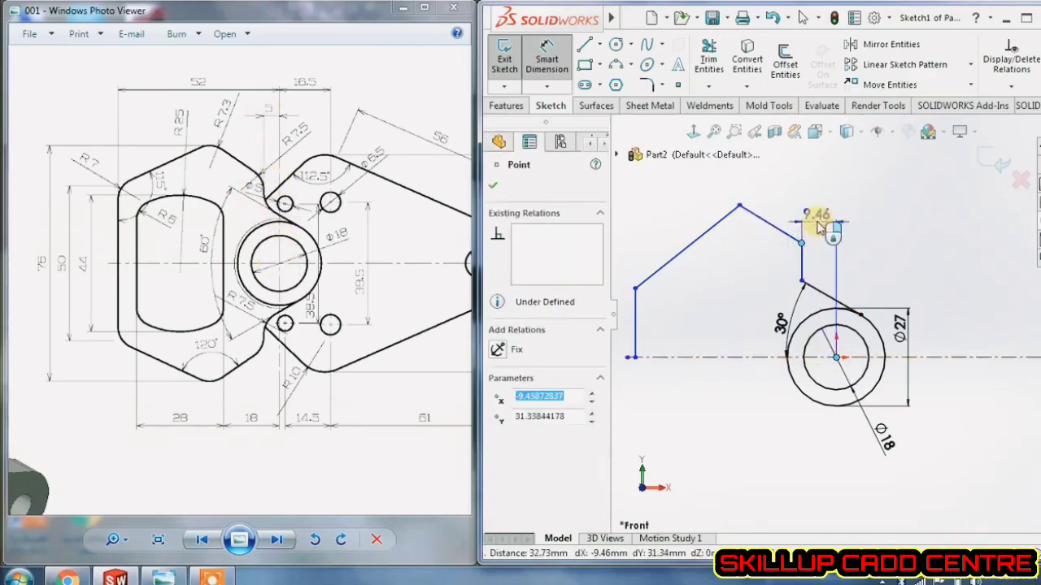
left_click(818, 221)
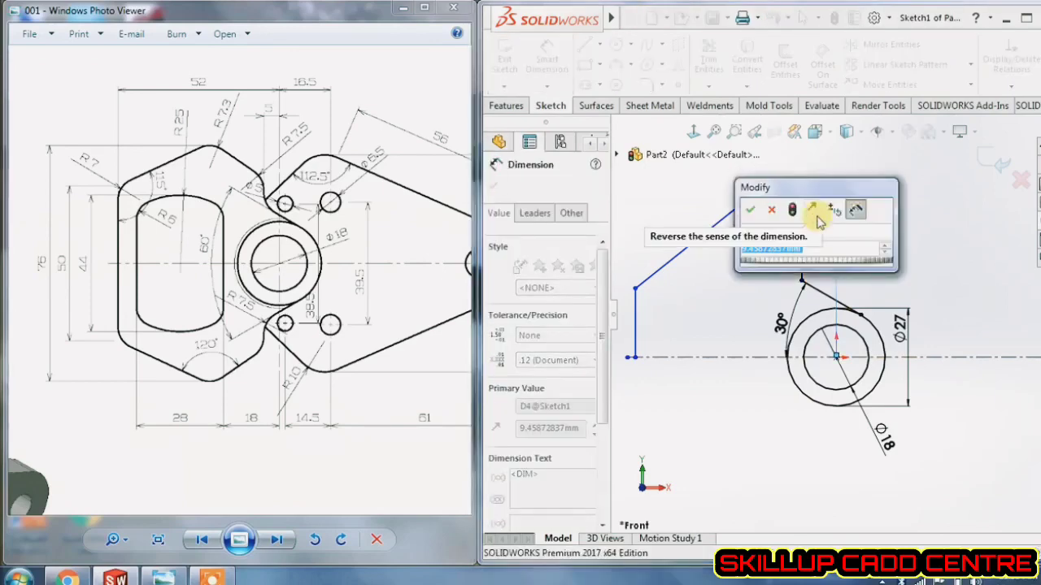
type("5")
key("Return")
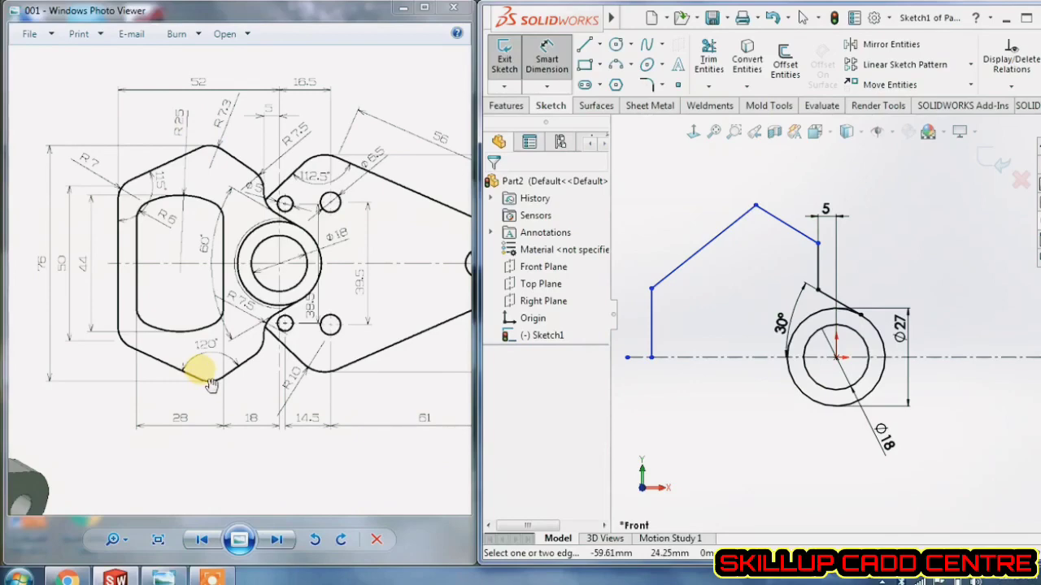
- Dimension the height of the outline's apex above the centreline as 38 mm, half of the drawing's 76 mm
left_click(755, 207)
left_click(755, 356)
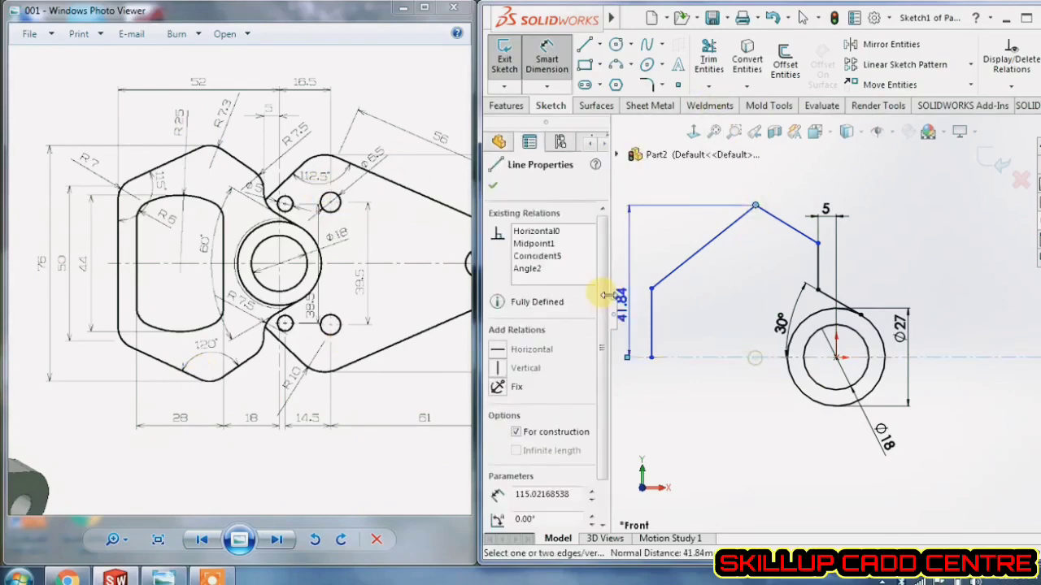
left_click(629, 299)
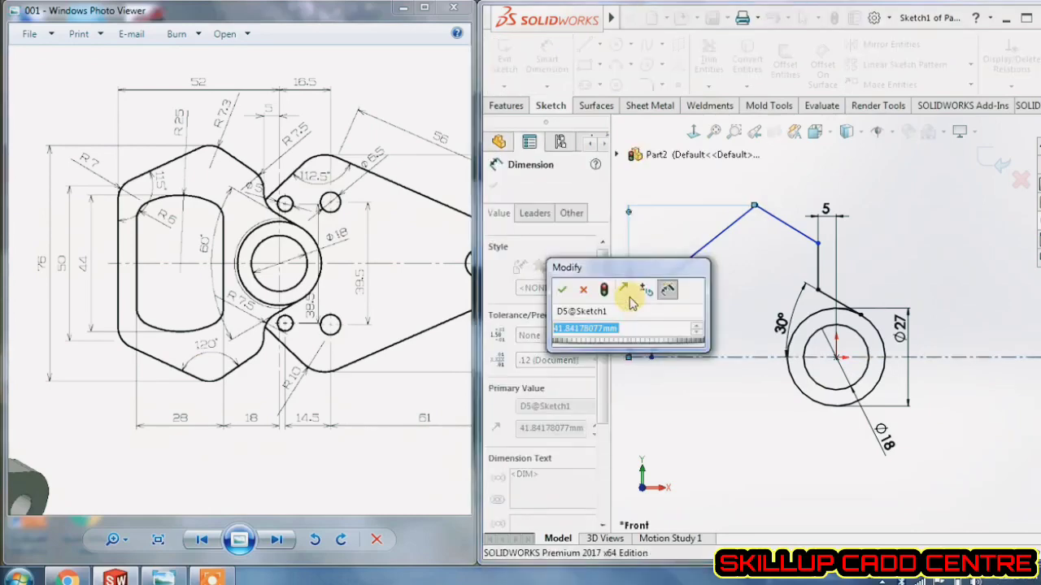
type("76.")
type("2")
key("Return")
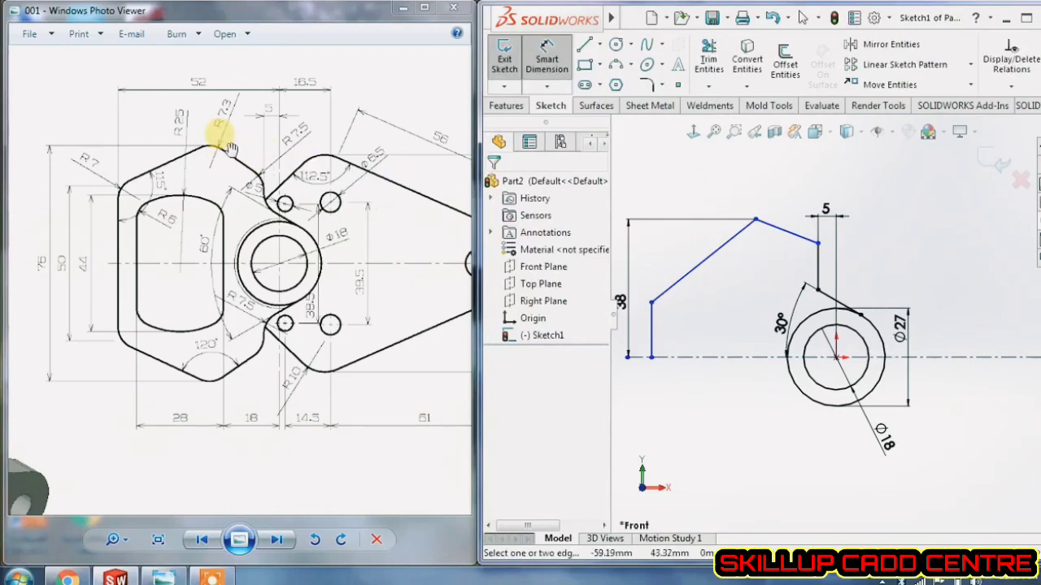
- Round the outline's apex with a 7.3 mm sketch fillet and compare it with the reference drawing
left_click(646, 85)
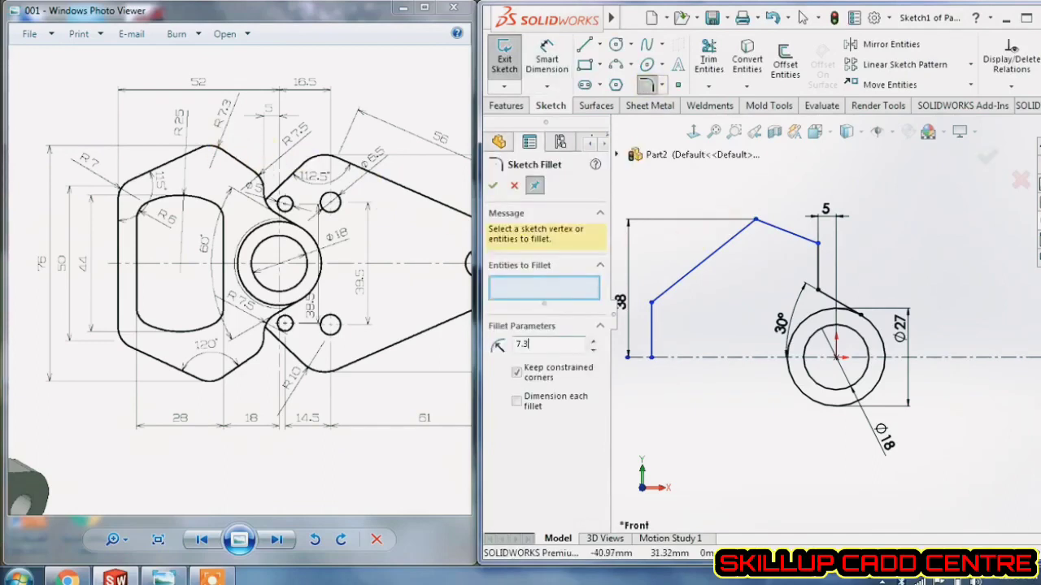
left_click(756, 221)
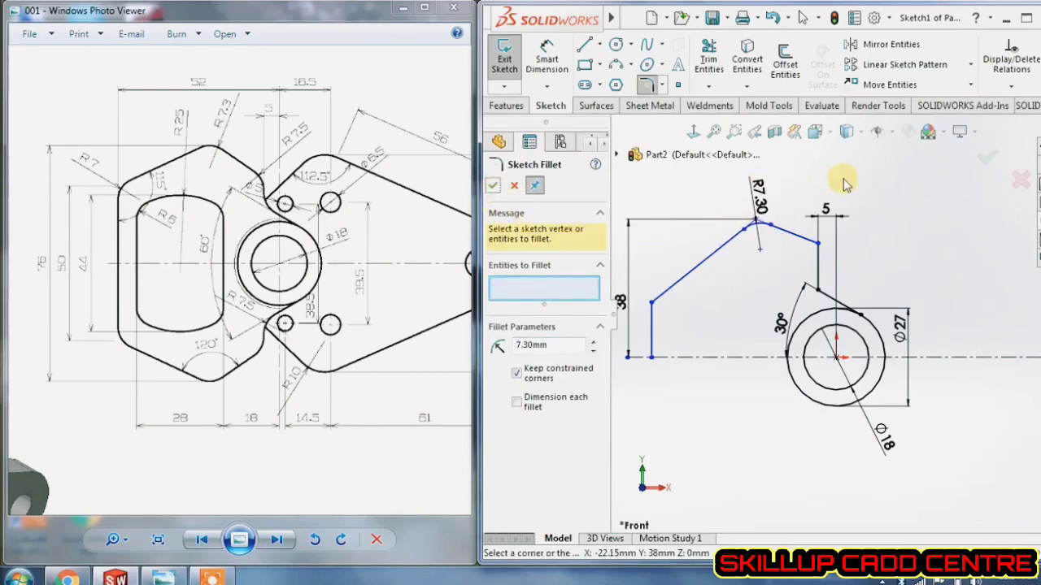
left_click(515, 187)
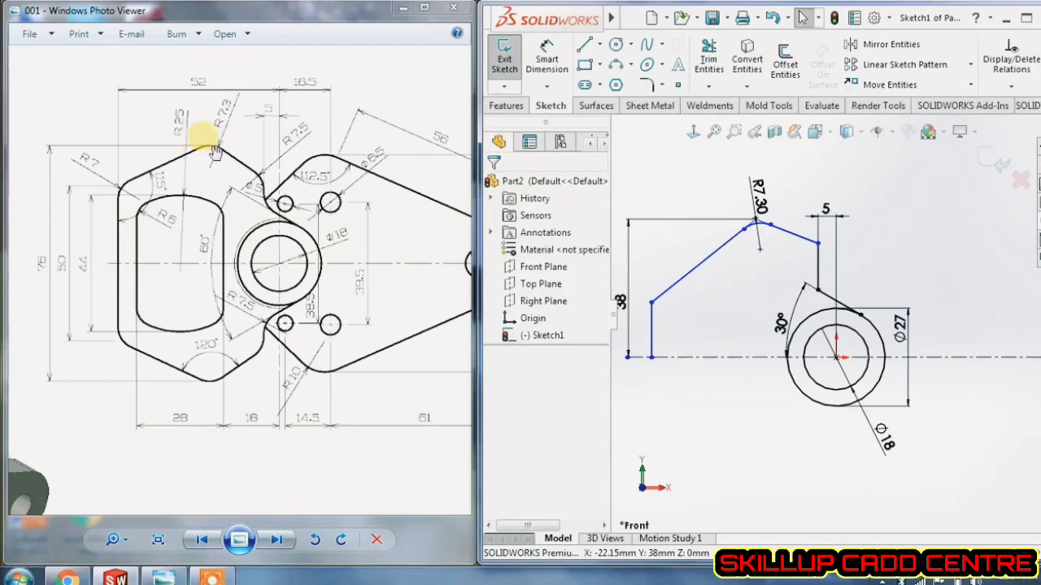
scroll(736, 232, "down", 5)
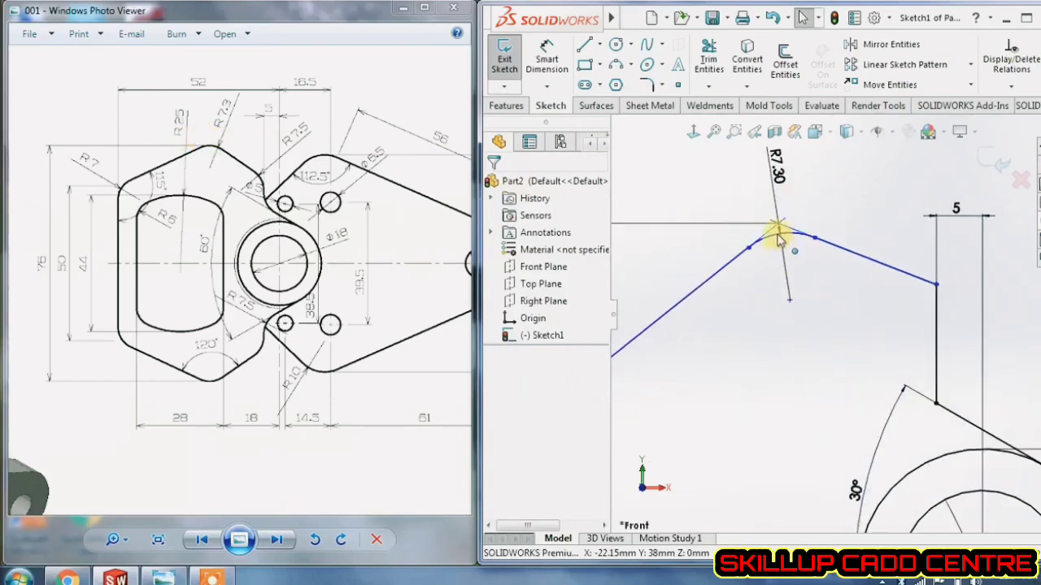
scroll(779, 231, "up", 4)
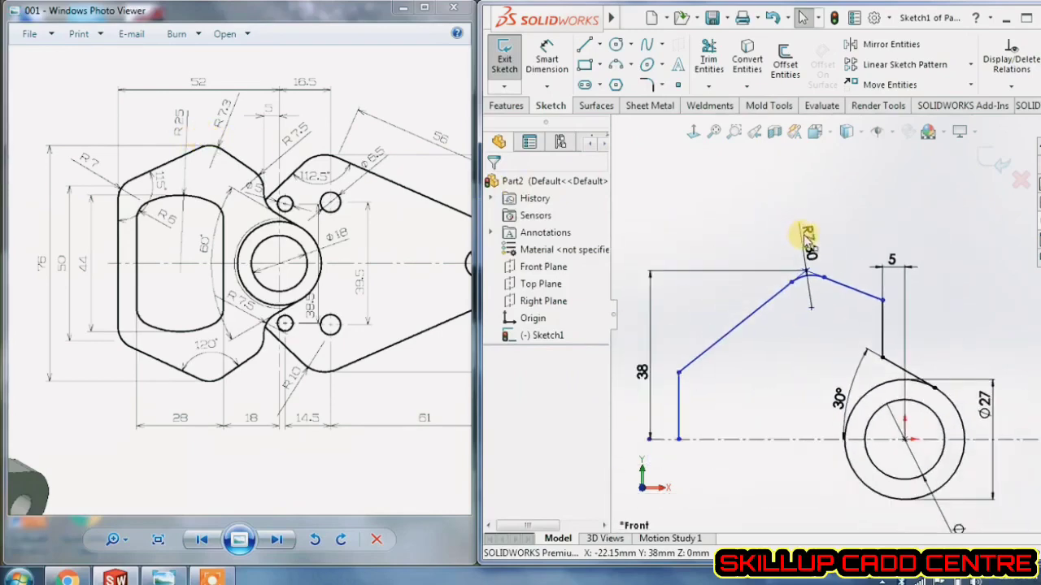
left_click(817, 242)
left_click(786, 187)
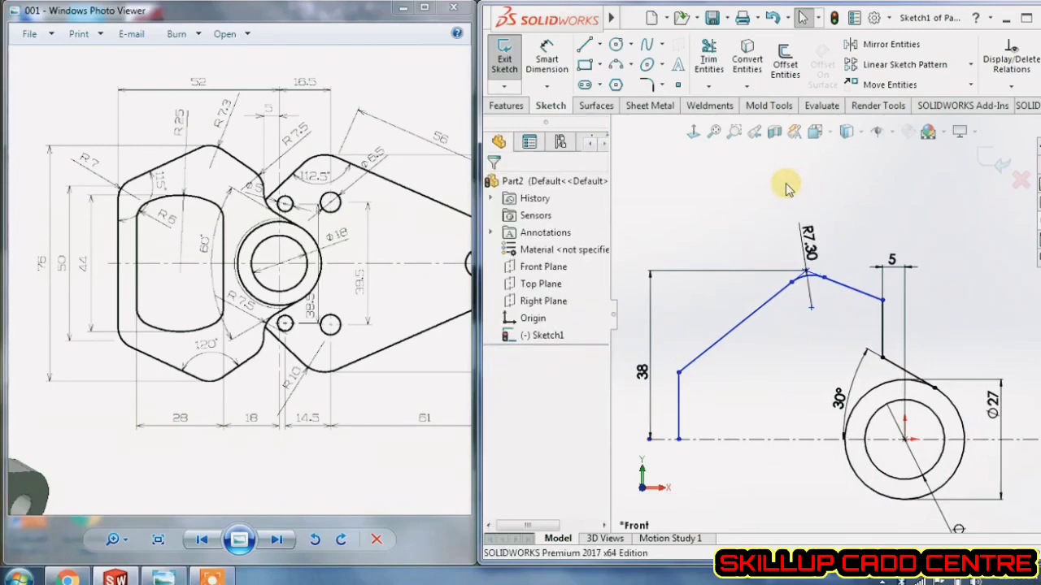
- Undo the apex fillet, the apex height dimension and the value of the horizontal offset from the origin
key("ctrl+z")
key("ctrl+z")
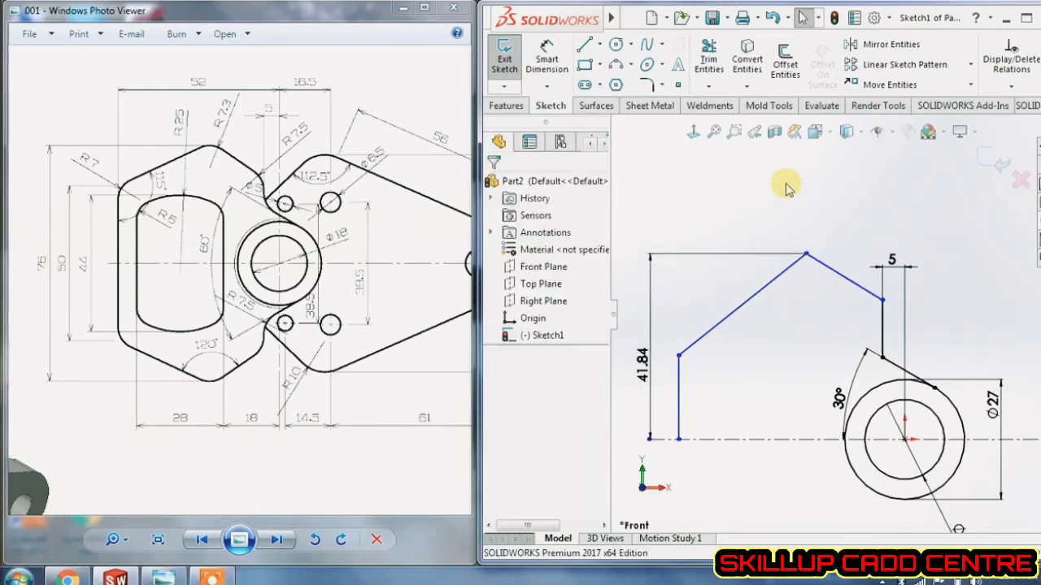
key("ctrl+z")
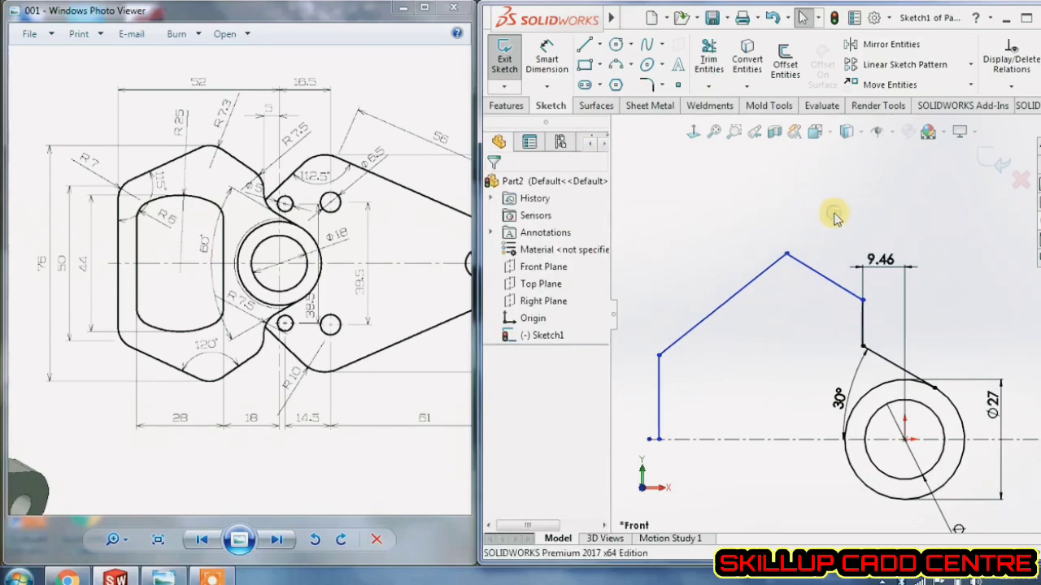
- Set the horizontal offset between the origin and the outline's short vertical line to 5 mm again
double_click(876, 262)
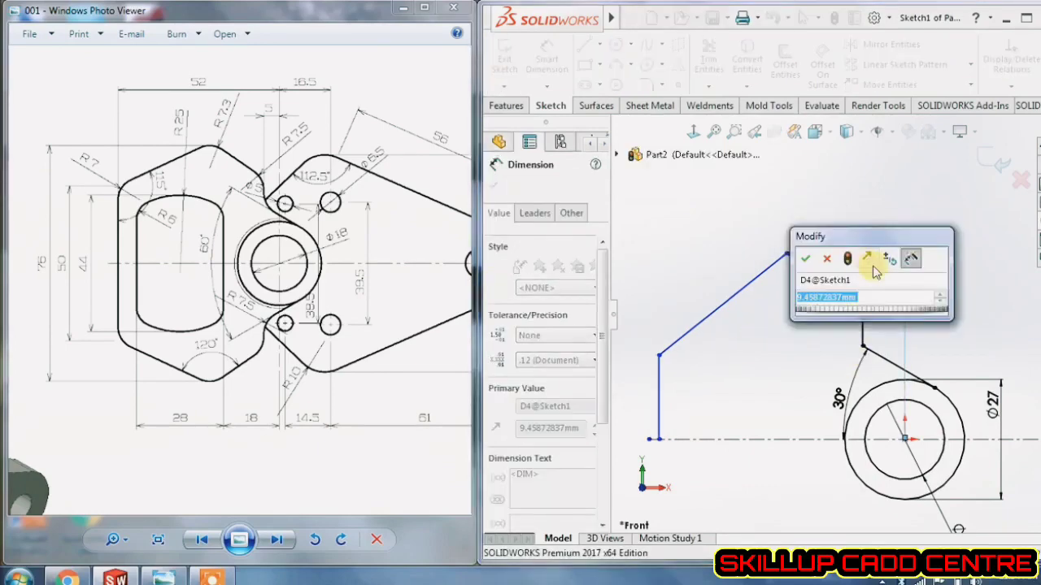
type("5")
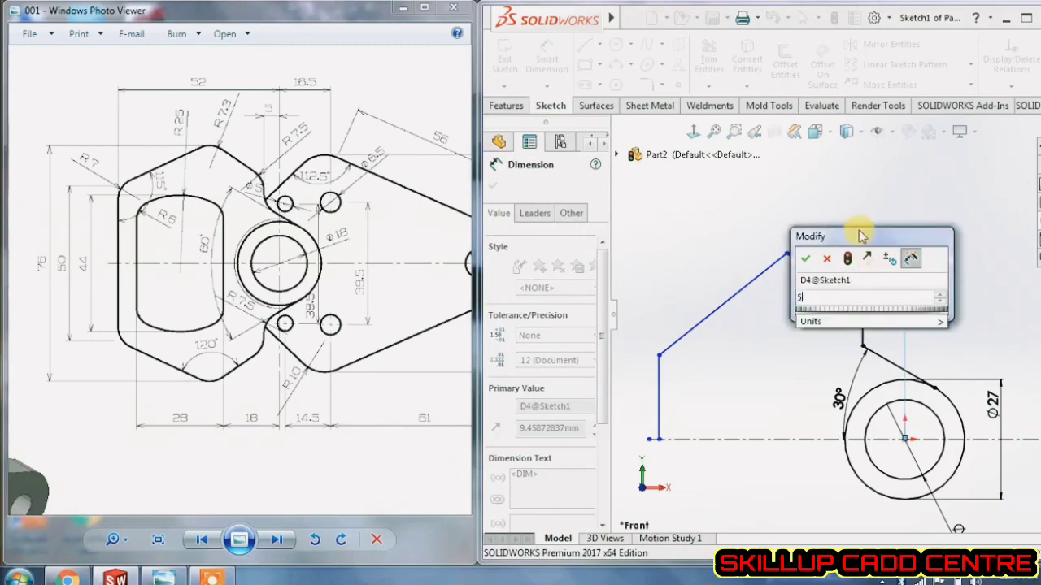
key("Return")
key("Escape")
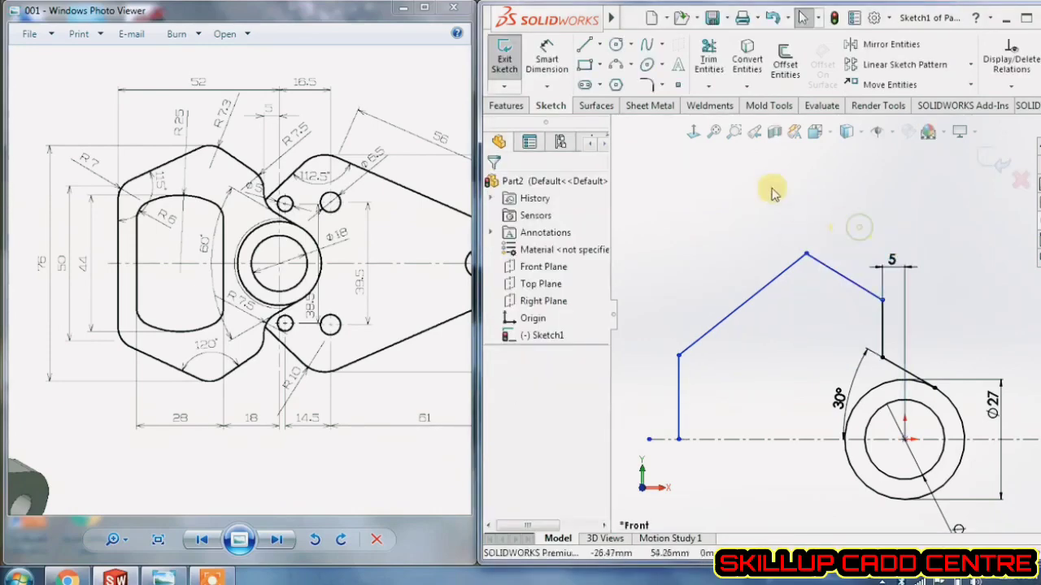
- Round the apex of the plate's upper outline with a 7.3 mm sketch fillet
left_click(648, 88)
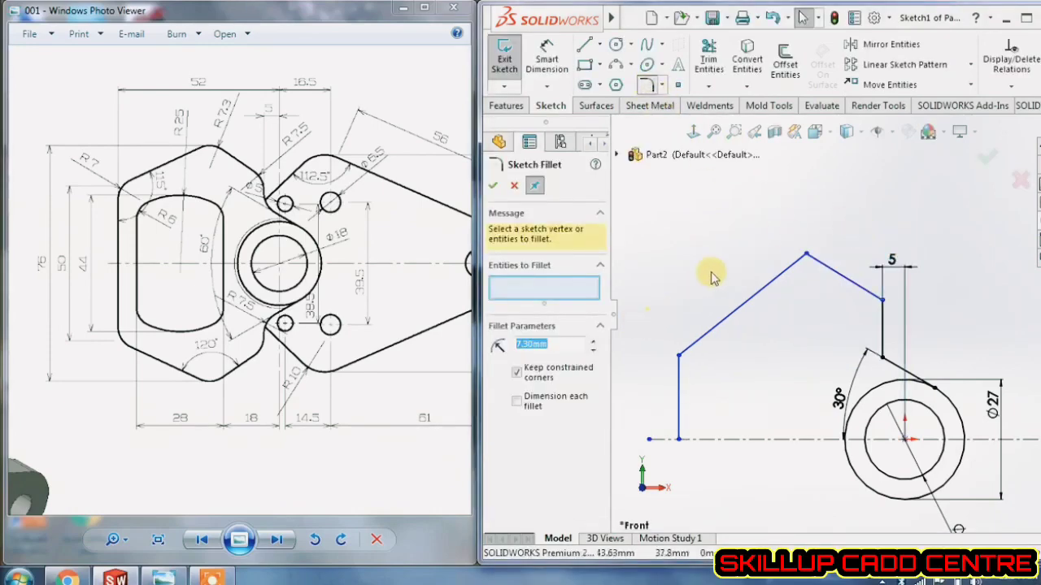
left_click(807, 257)
left_click(493, 186)
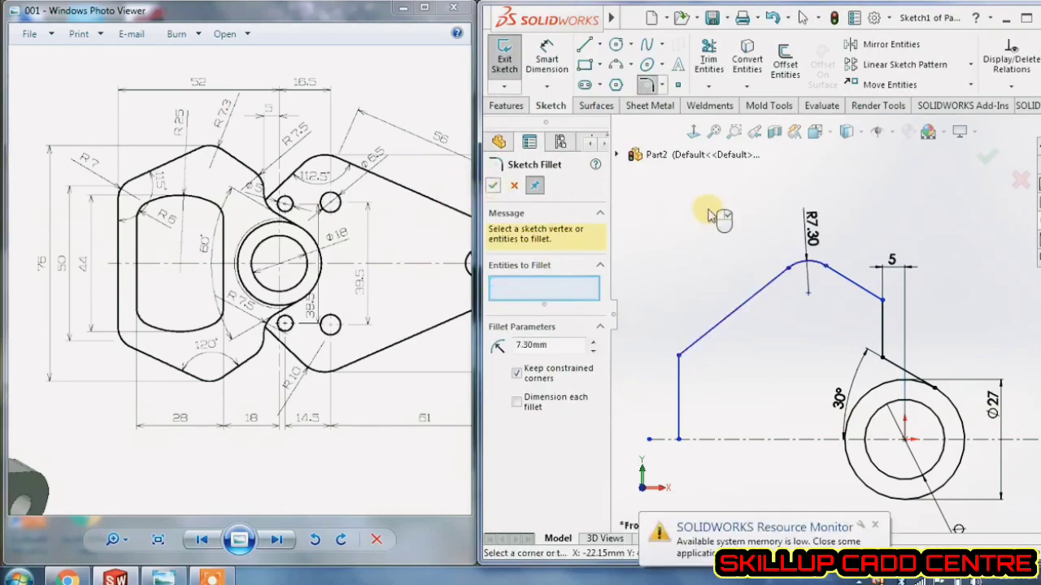
scroll(797, 286, "down", 2)
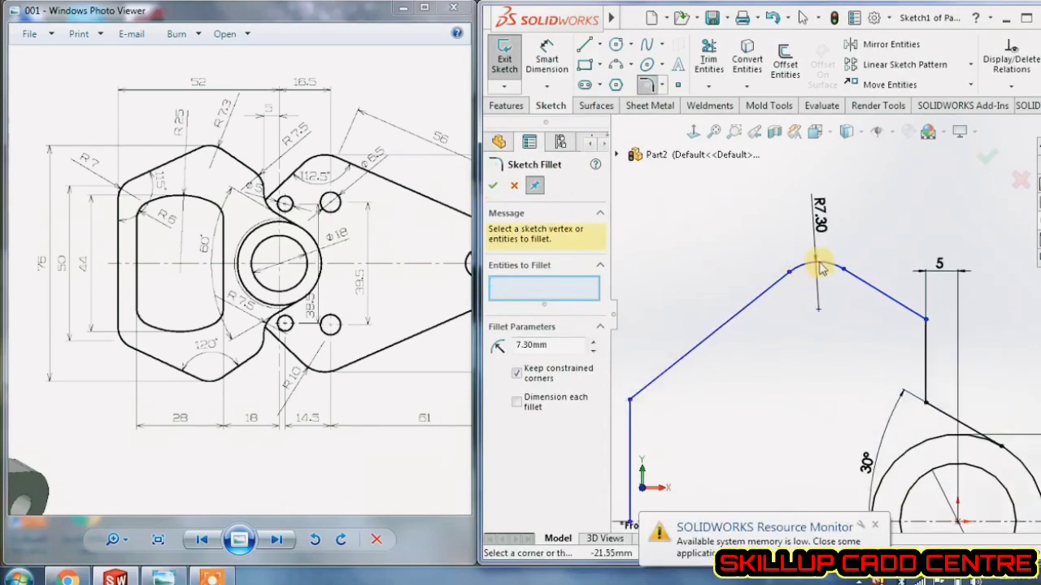
left_click(552, 58)
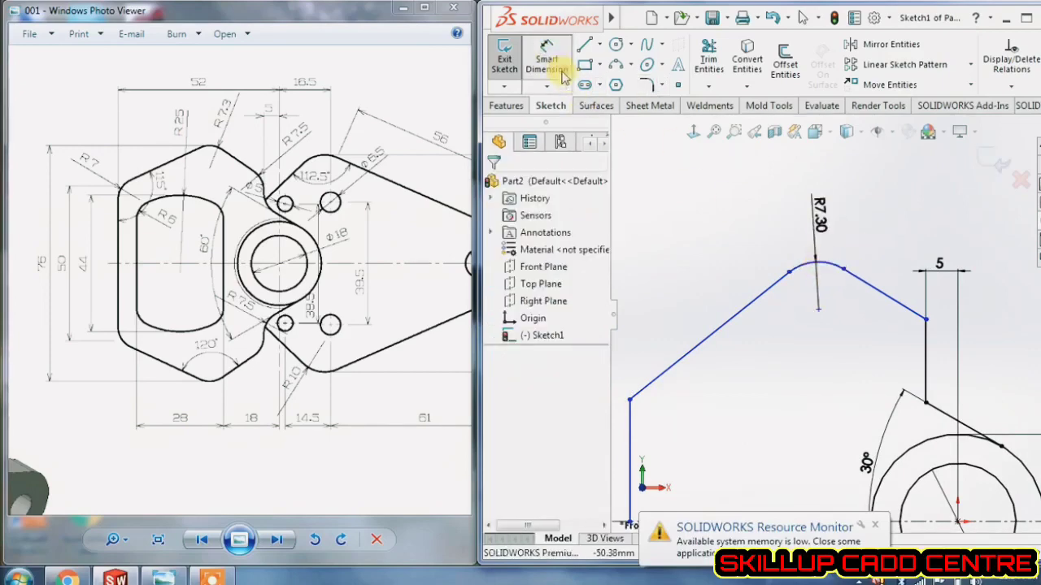
left_click(821, 268)
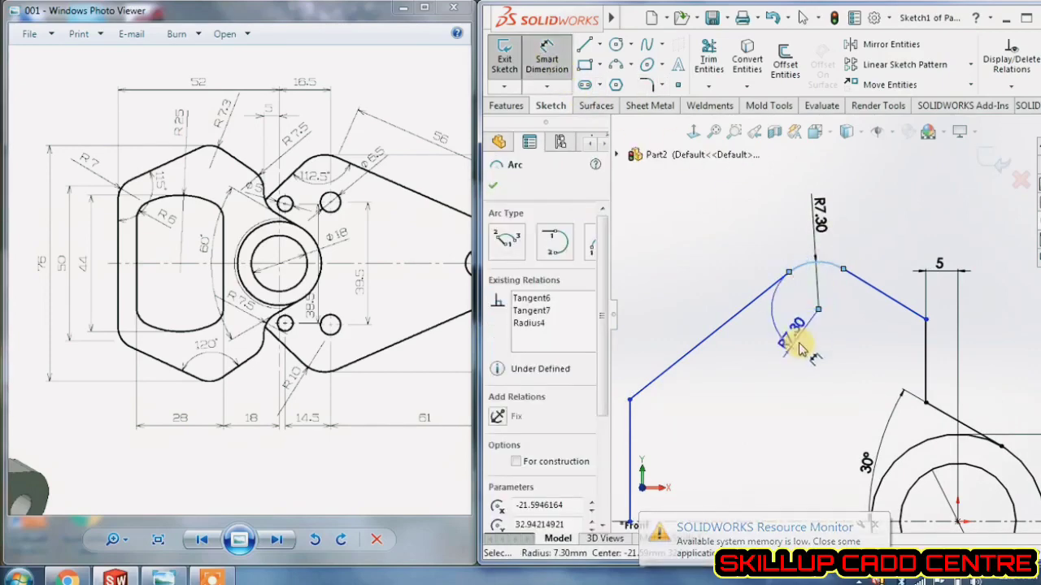
key("Escape")
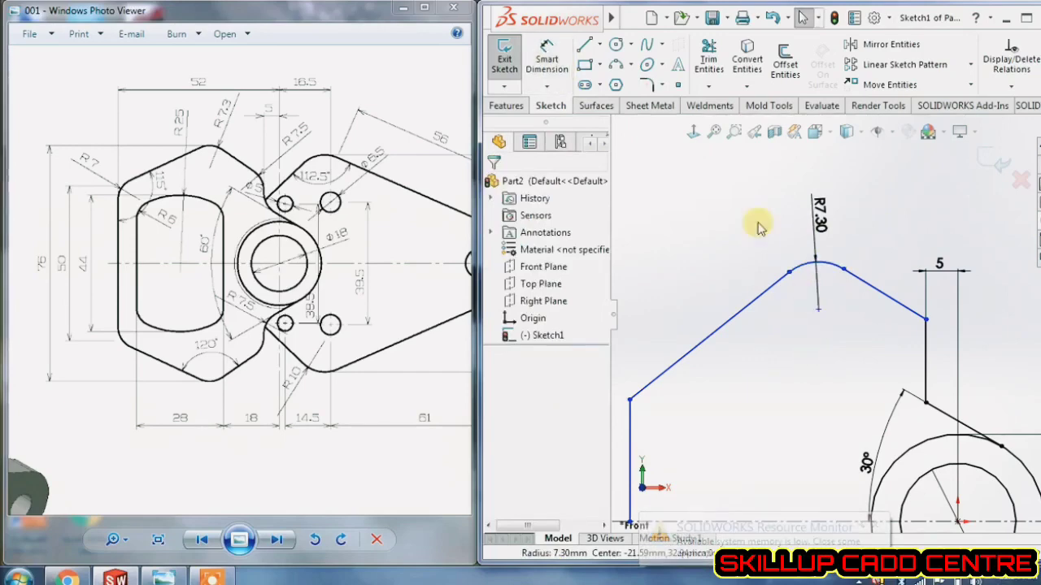
- Draw a horizontal construction line about 18 mm long from the top of the apex arc toward the plate's left side
left_click(600, 47)
left_click(619, 83)
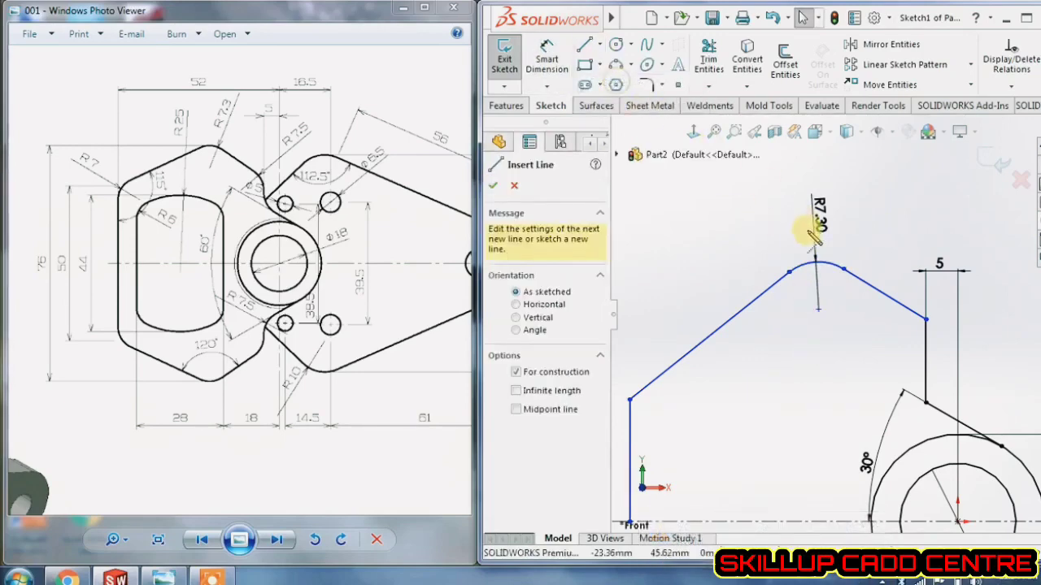
left_click(816, 263)
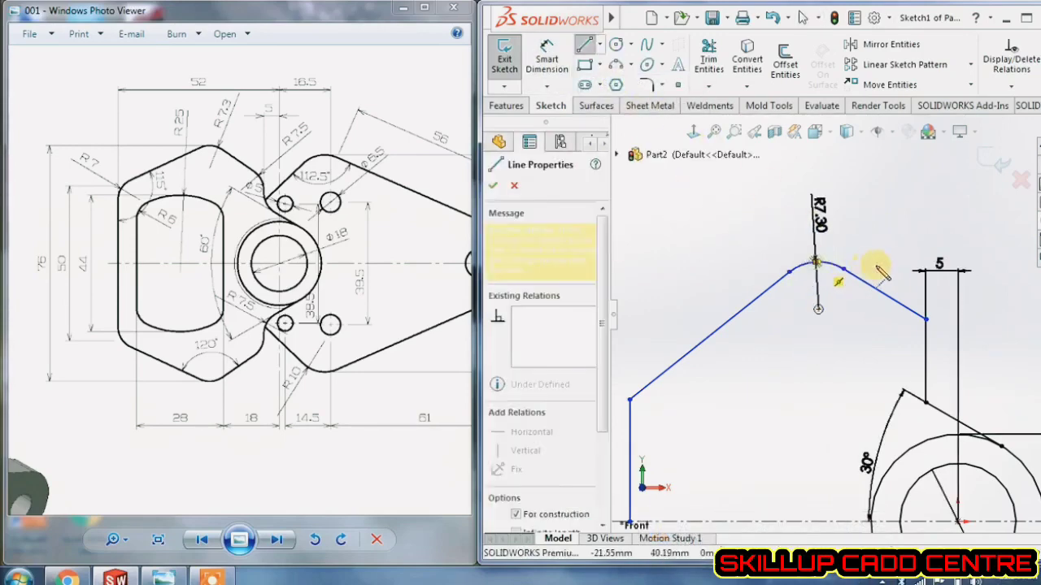
left_click(701, 261)
right_click(698, 260)
left_click(736, 271)
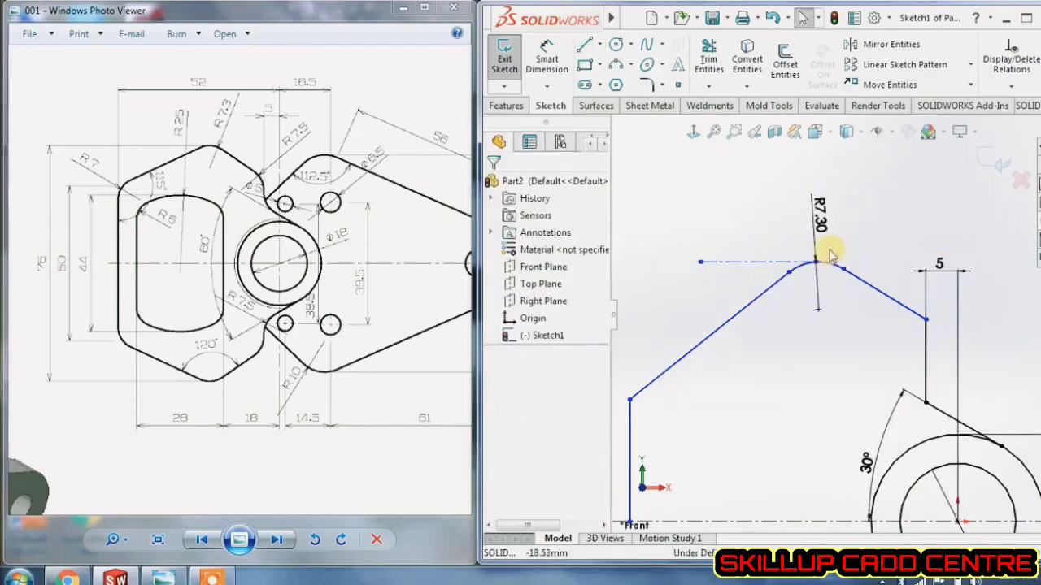
left_click(768, 262)
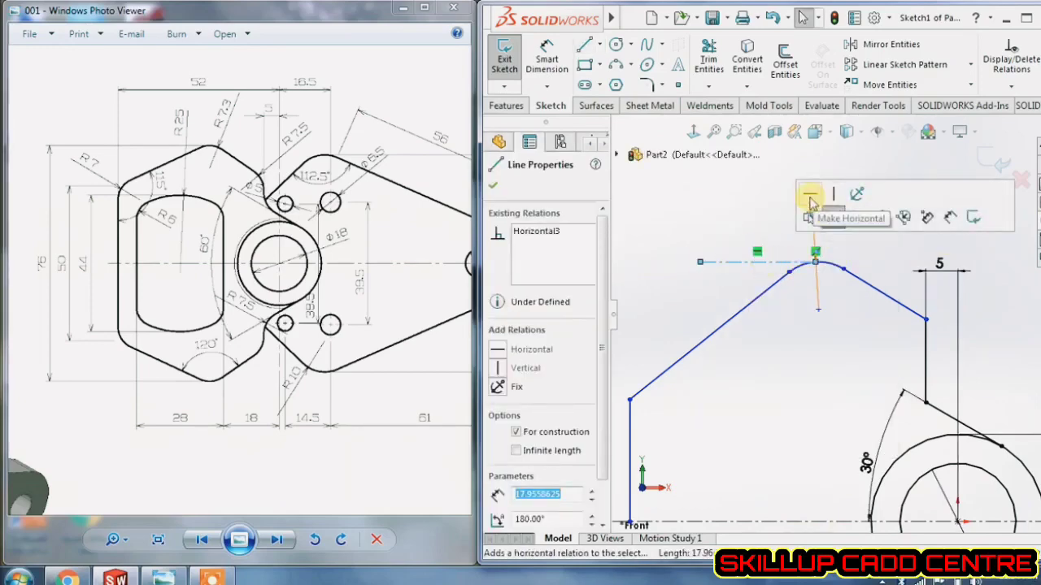
left_click(725, 195)
key("f")
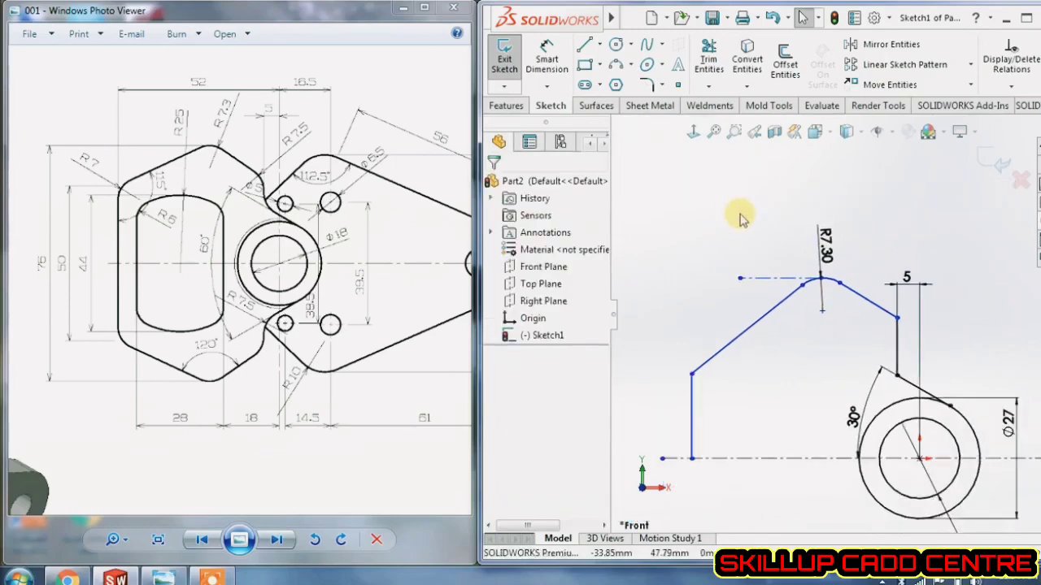
- Dimension the height of the apex construction line above the horizontal centreline as 76/2, giving 38 mm
left_click(547, 66)
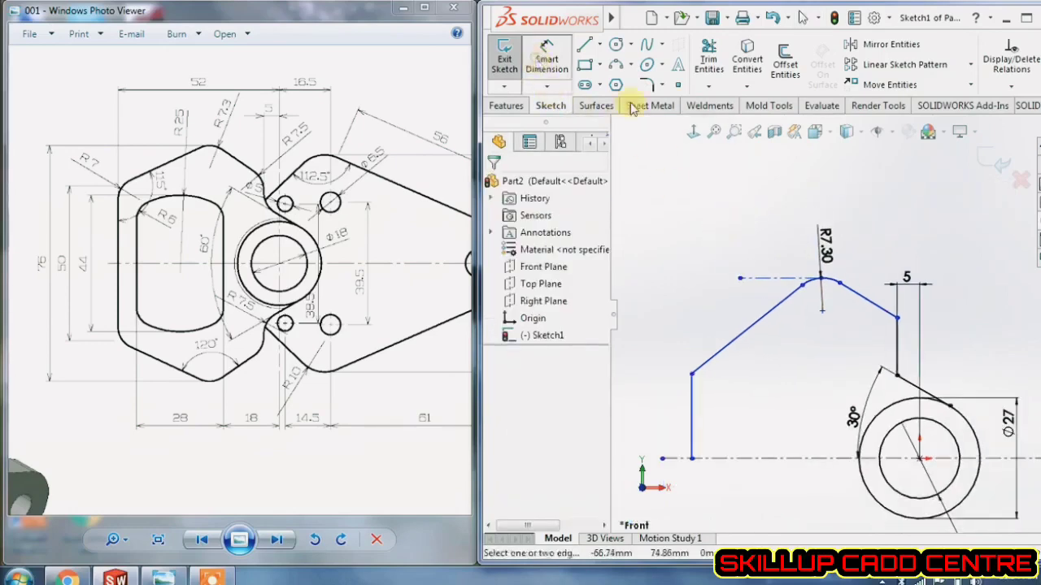
left_click(791, 279)
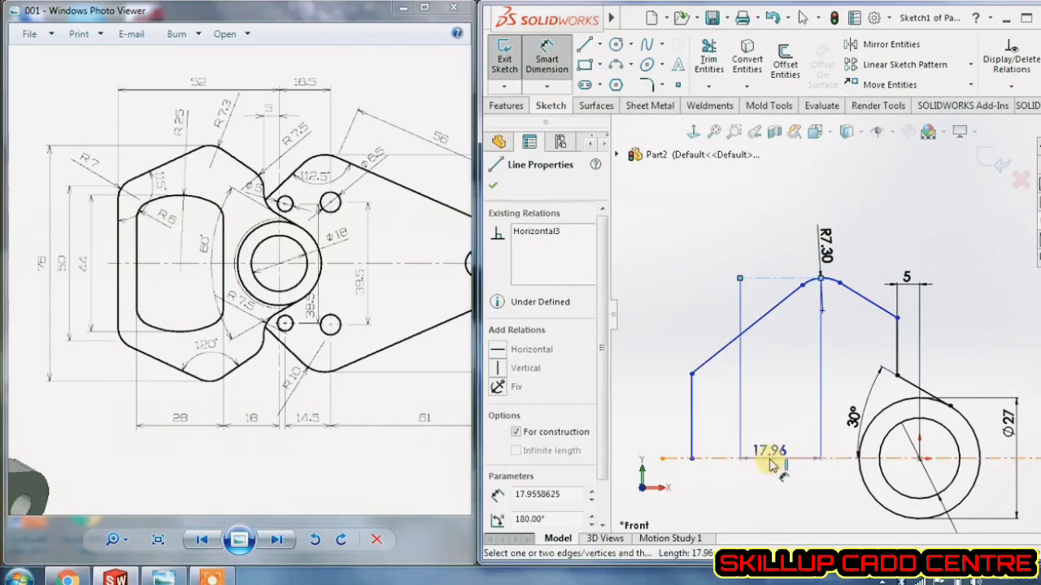
left_click(770, 459)
left_click(666, 378)
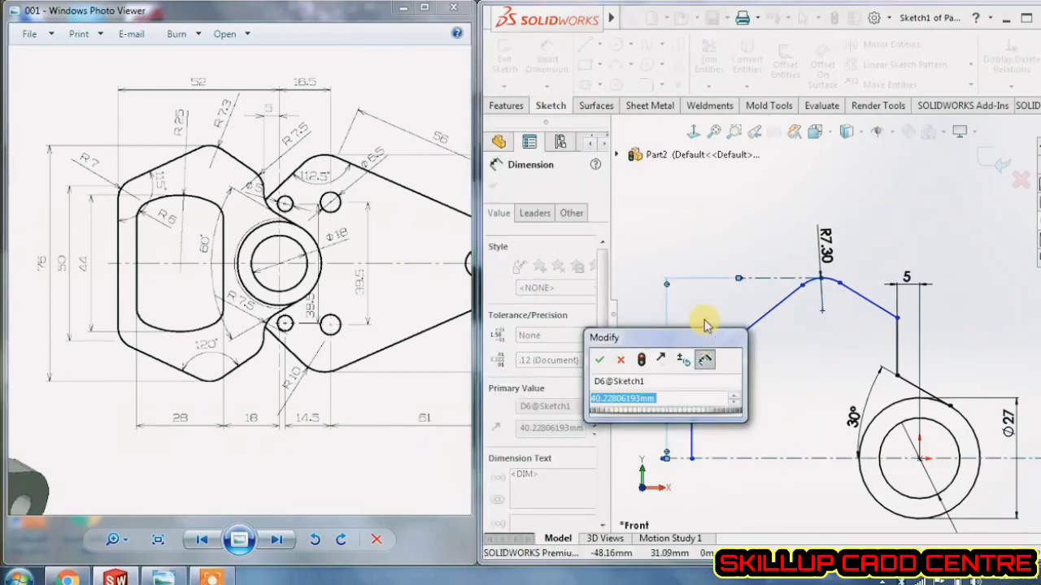
type("76/2")
key("Return")
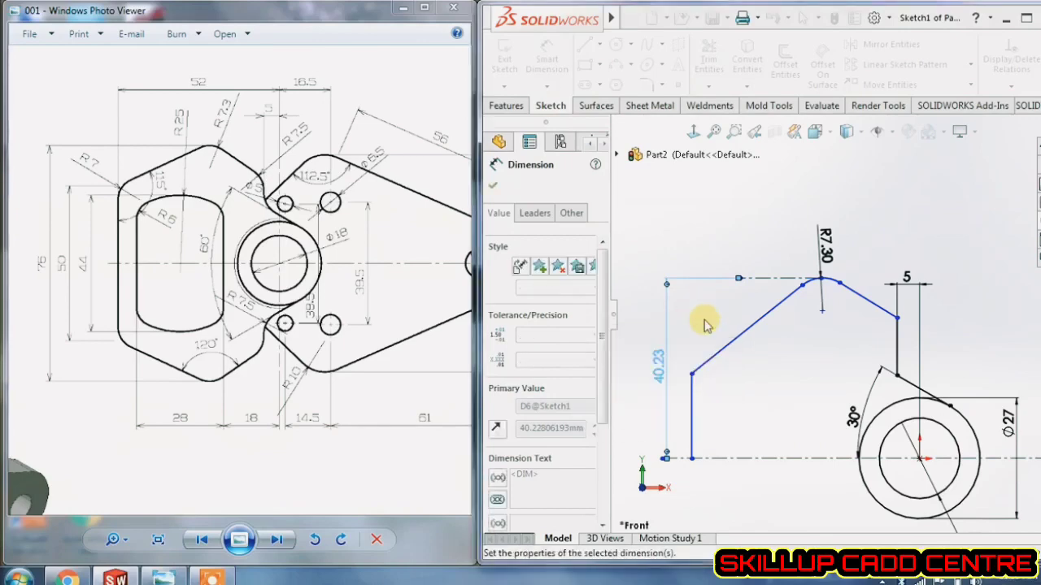
left_click(754, 246)
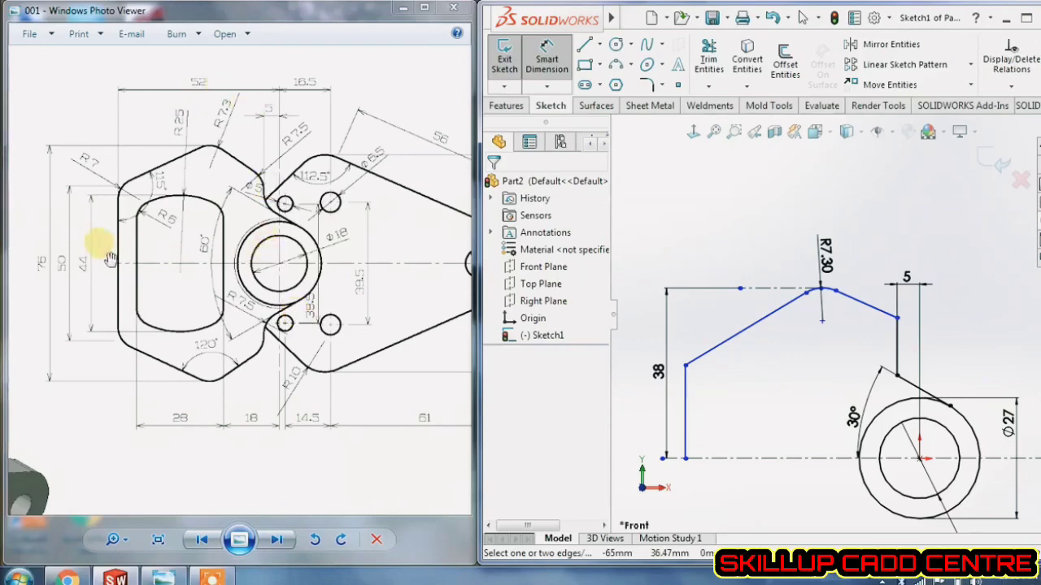
- Dimension the horizontal distance from the outline's left vertical line to the origin as 52 mm
left_click(685, 407)
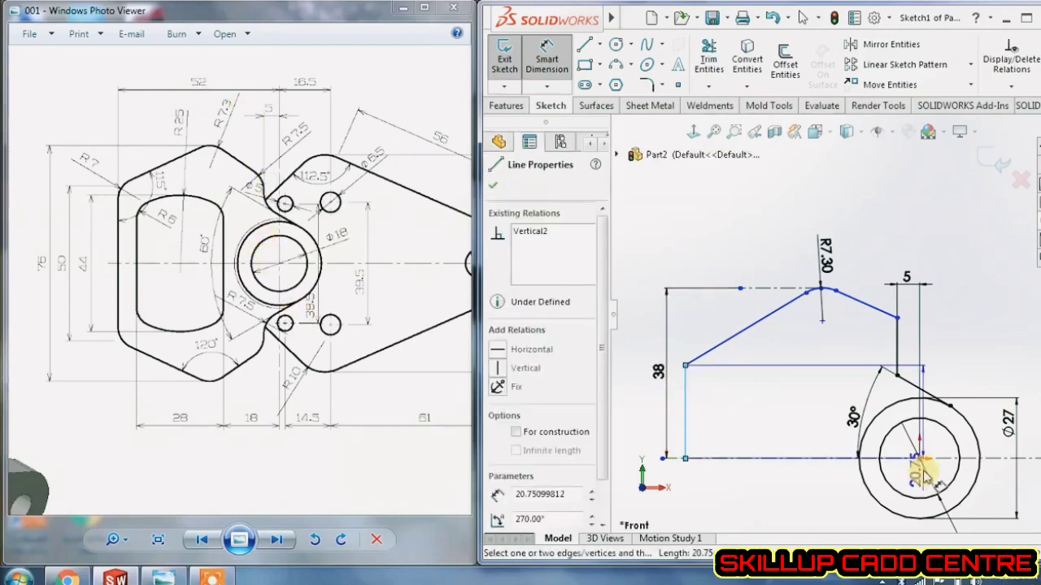
left_click(919, 460)
left_click(813, 204)
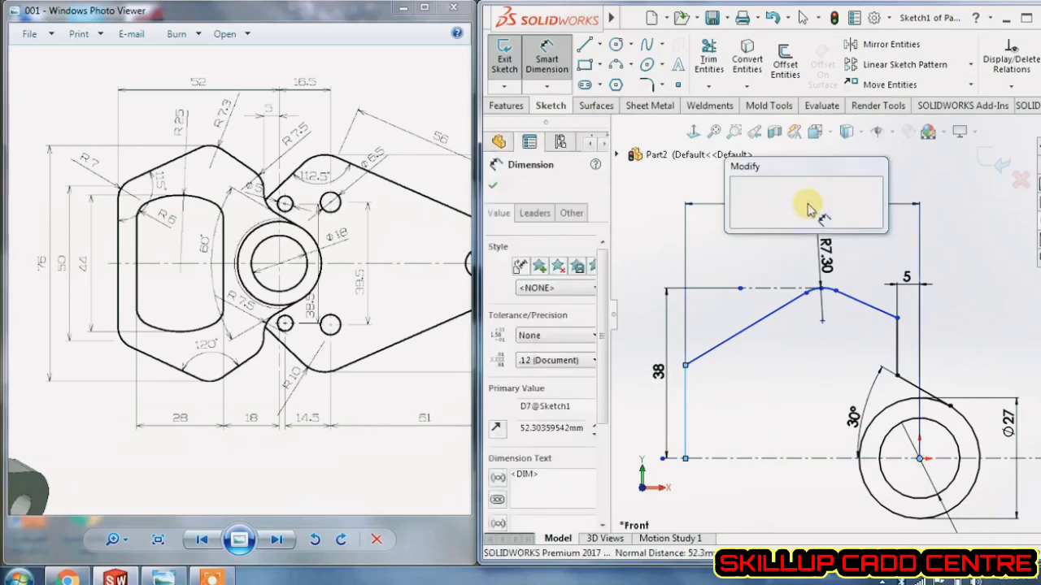
type("52")
key("Return")
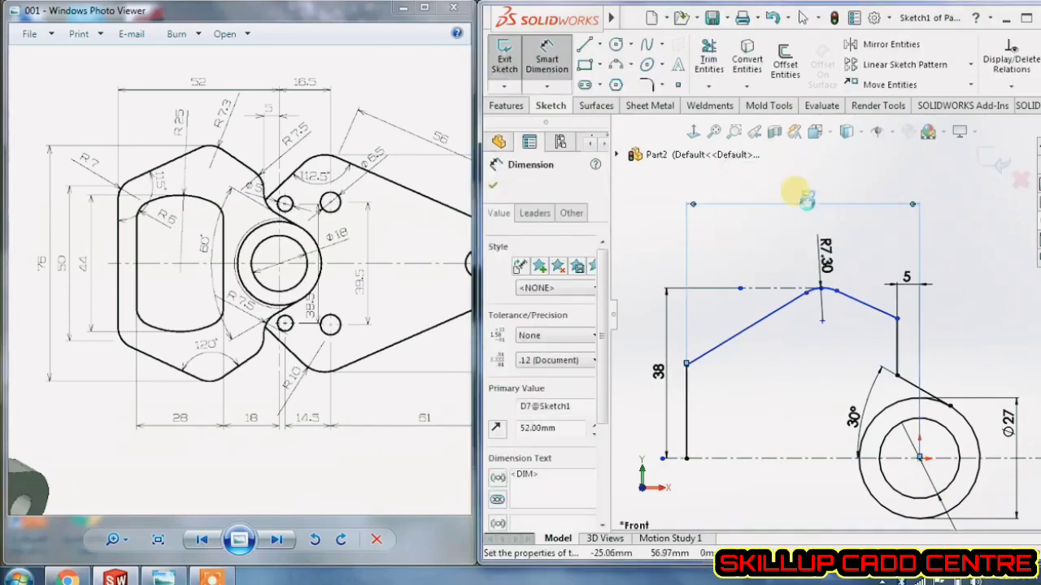
left_click(866, 180)
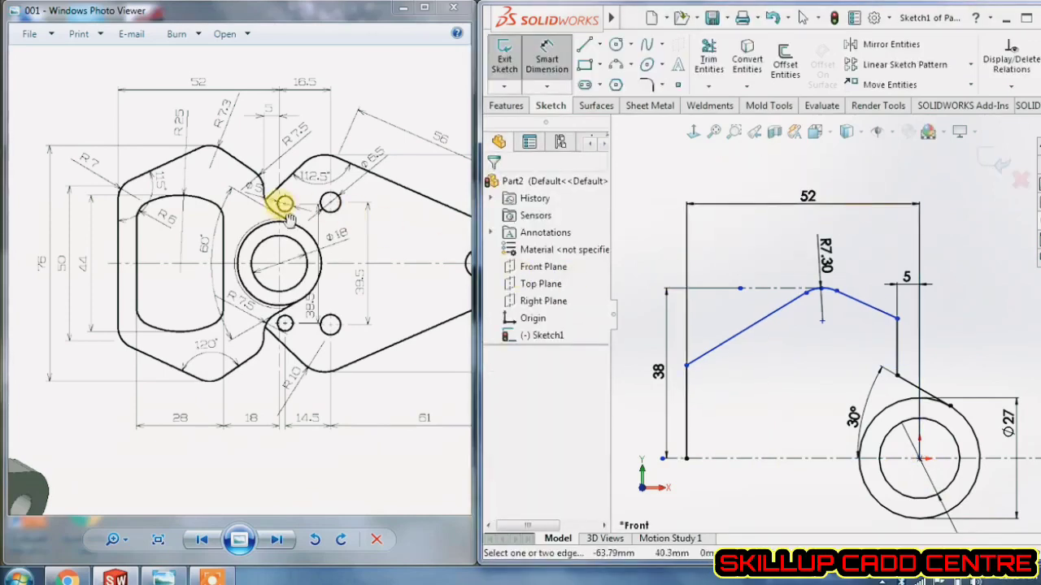
- Examine the reference drawing around the left plate's upper corner, apex and window for its radii, angles and heights
scroll(144, 208, "up", 2)
left_click(145, 204)
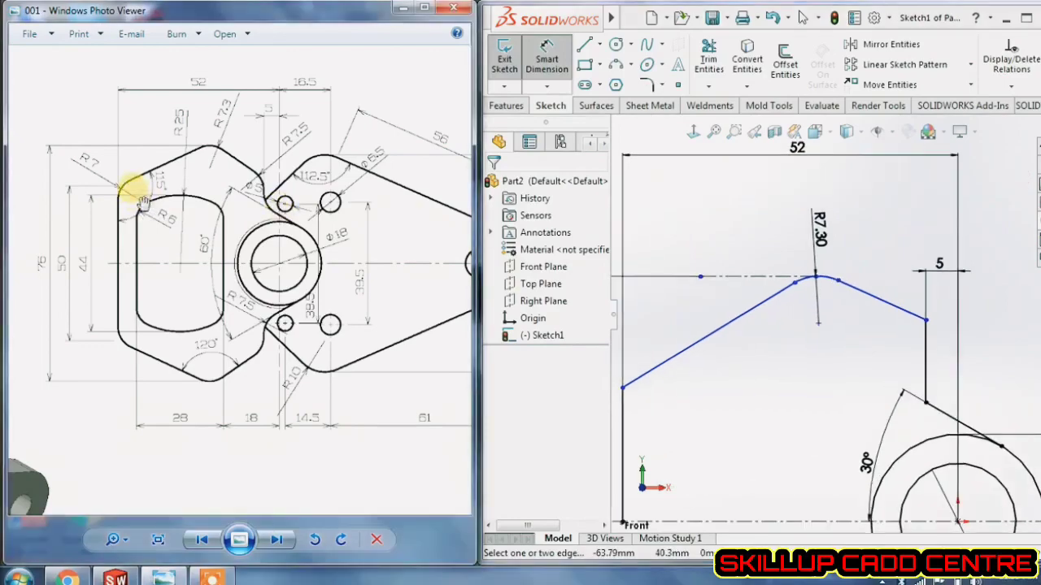
scroll(145, 203, "up", 3)
scroll(142, 203, "up", 2)
scroll(89, 171, "up", 2)
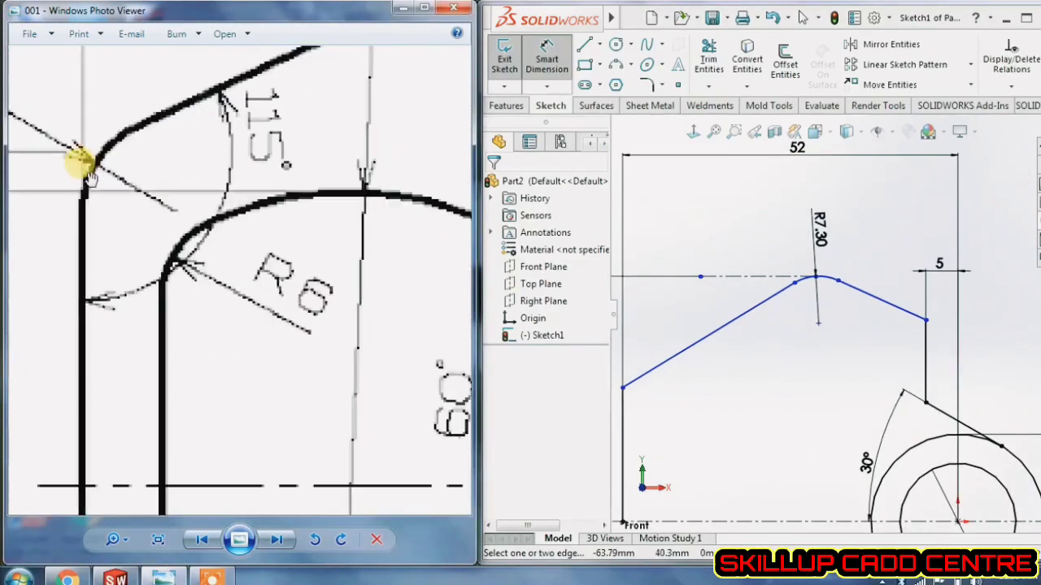
scroll(163, 174, "up", 2)
scroll(128, 209, "down", 5)
scroll(249, 106, "up", 3)
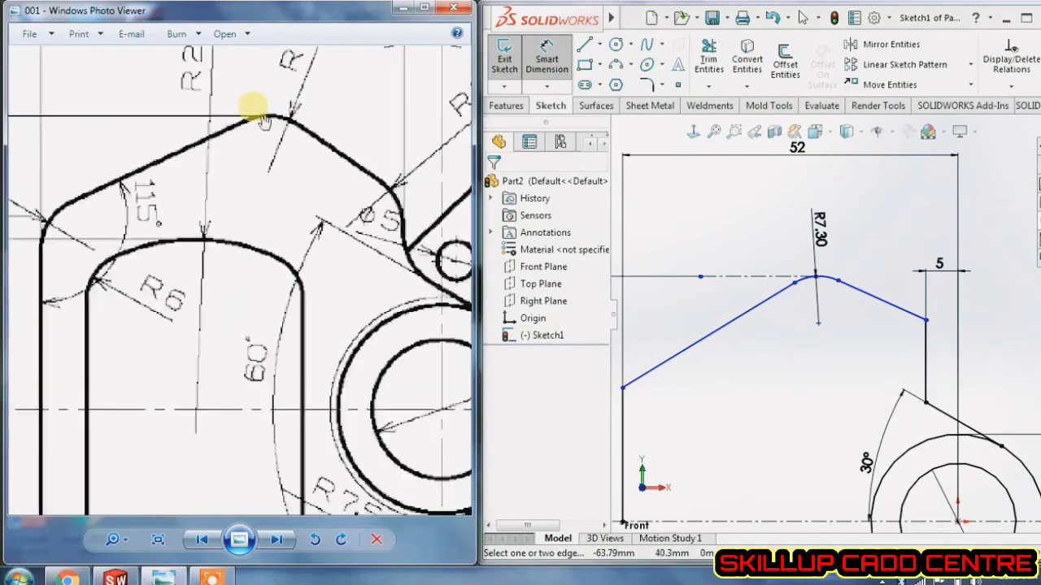
scroll(89, 175, "down", 5)
scroll(101, 191, "up", 3)
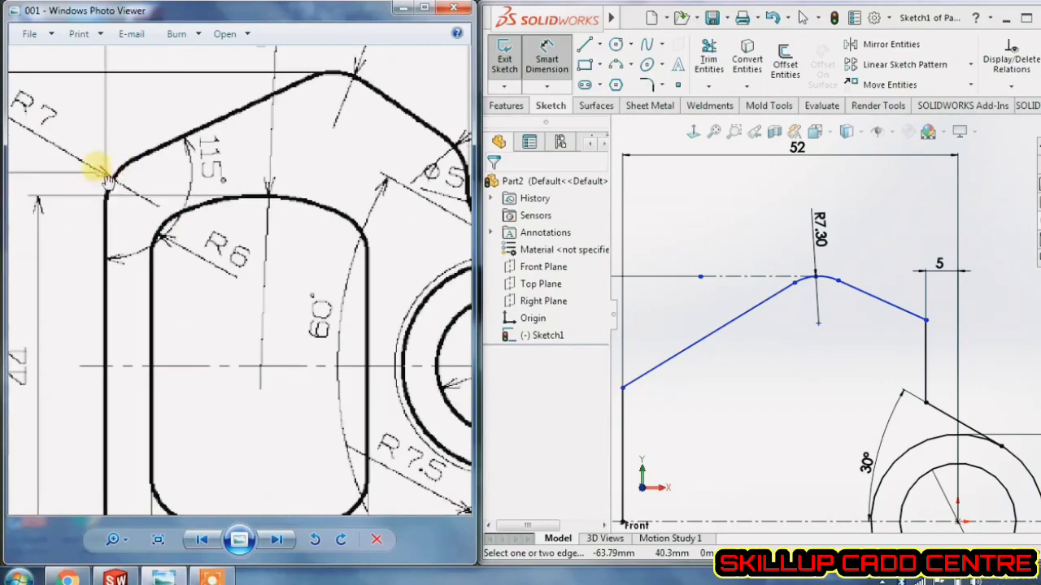
scroll(249, 228, "up", 1)
scroll(254, 244, "down", 2)
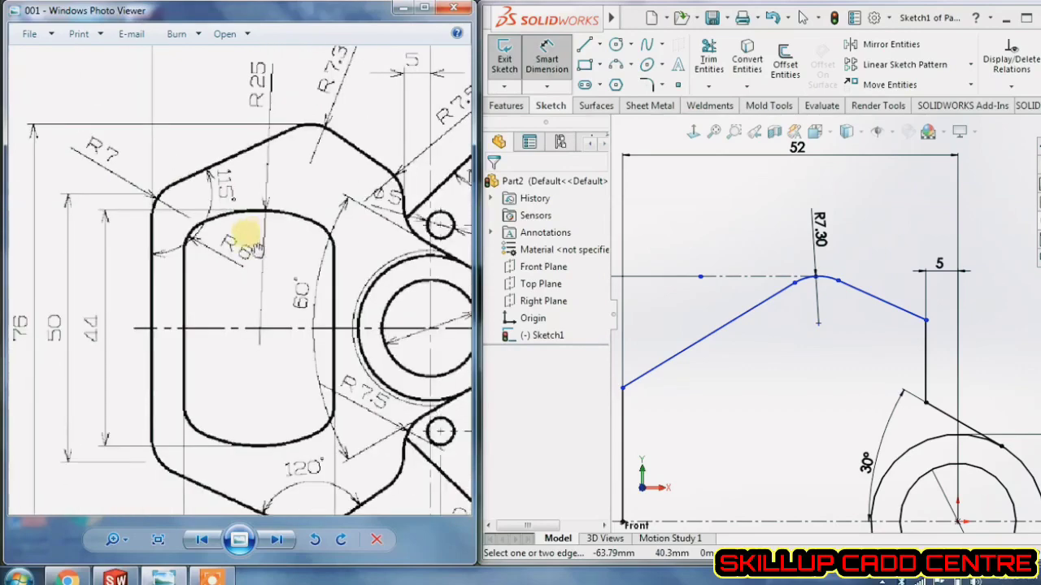
left_click_drag(190, 255, 223, 213)
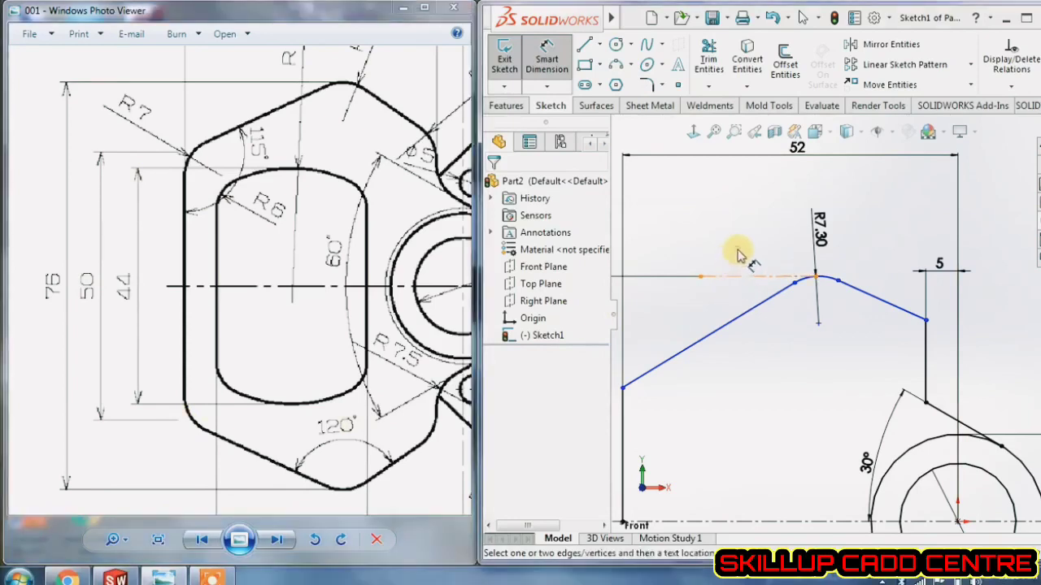
- Dimension the height of the outline's upper-left corner above the horizontal centreline as 25 mm
scroll(740, 252, "up", 3)
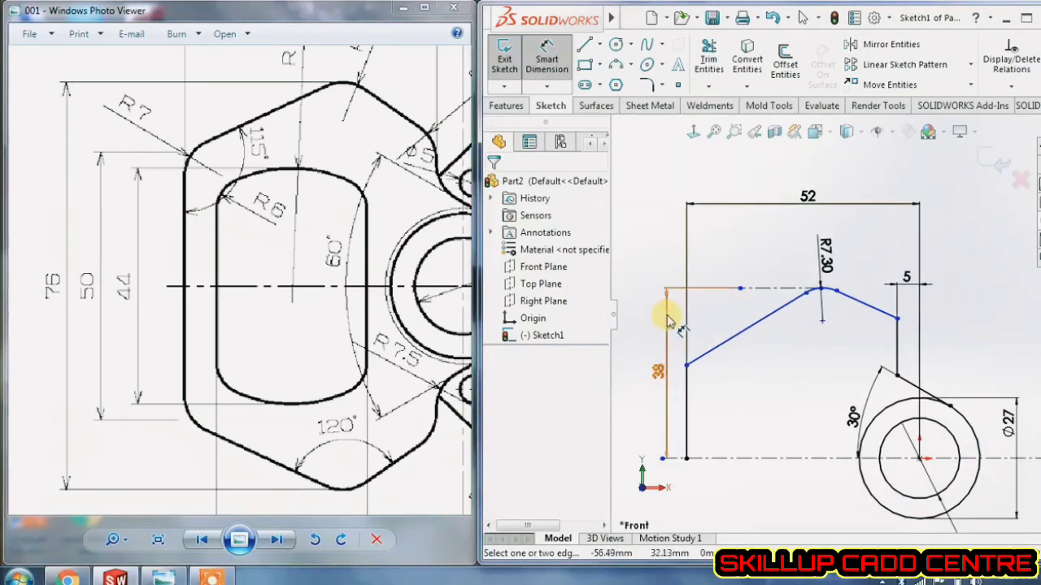
left_click(687, 366)
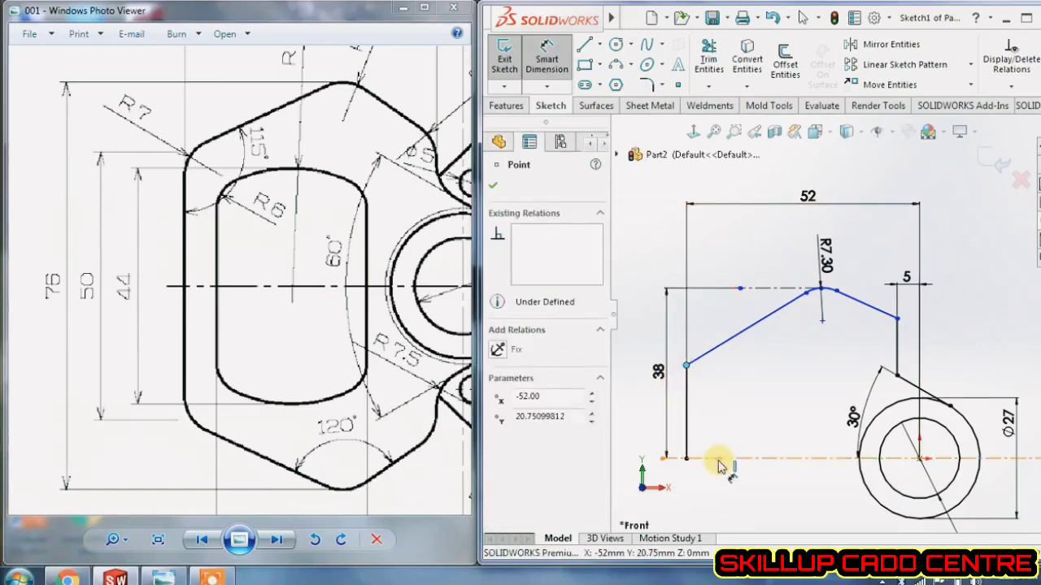
left_click(718, 461)
left_click(680, 414)
type("2")
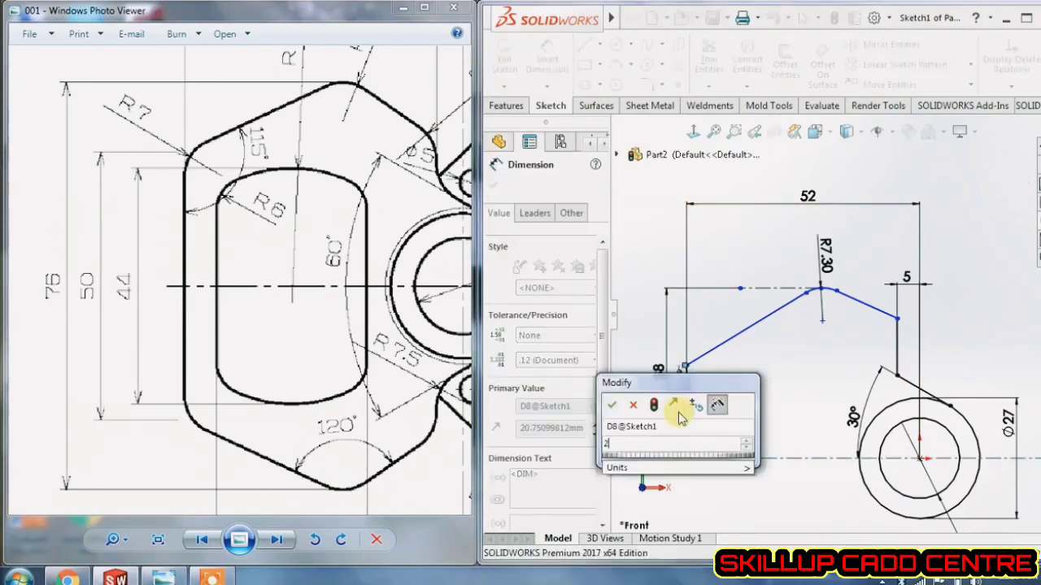
type("5")
key("Return")
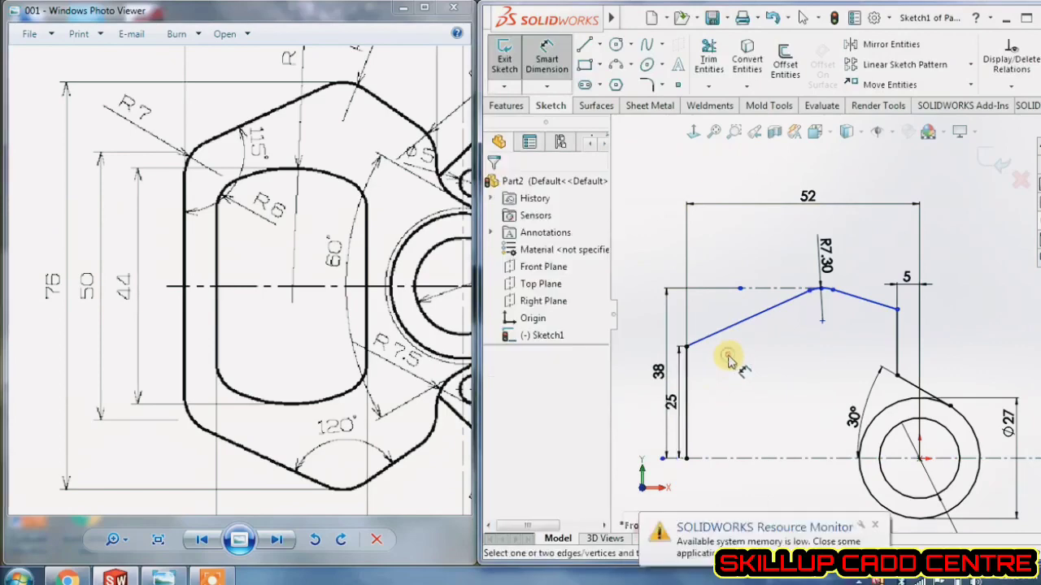
right_click(728, 360)
left_click(743, 333)
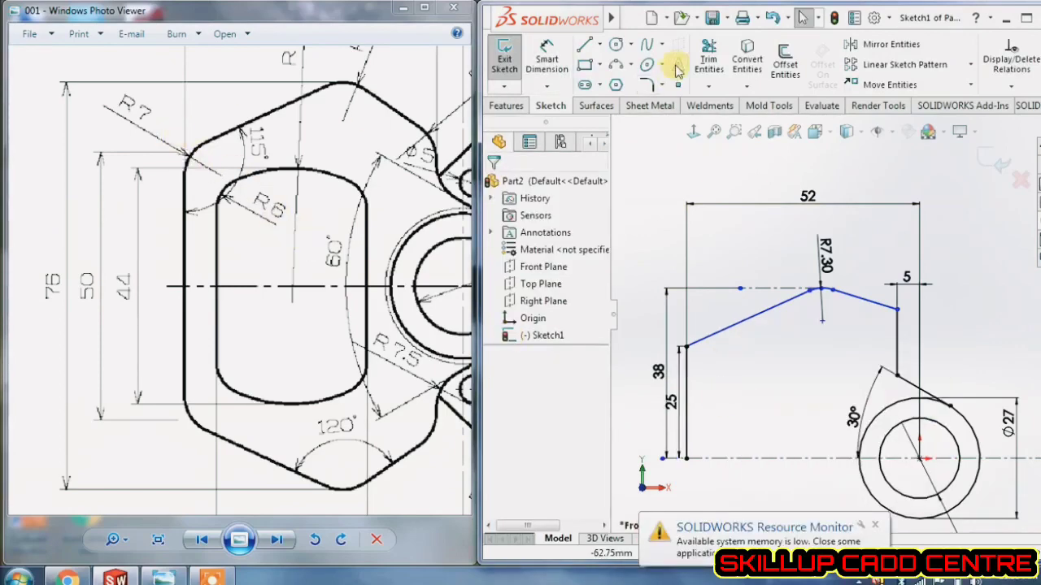
- Round the outline's upper-left corner with a 7 mm sketch fillet
left_click(647, 84)
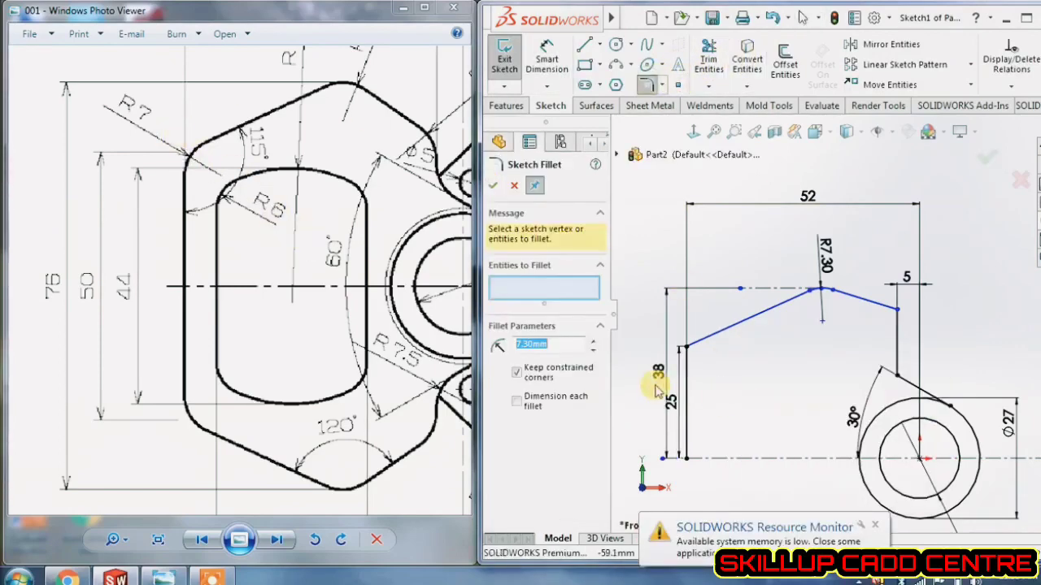
left_click(684, 349)
left_click(494, 187)
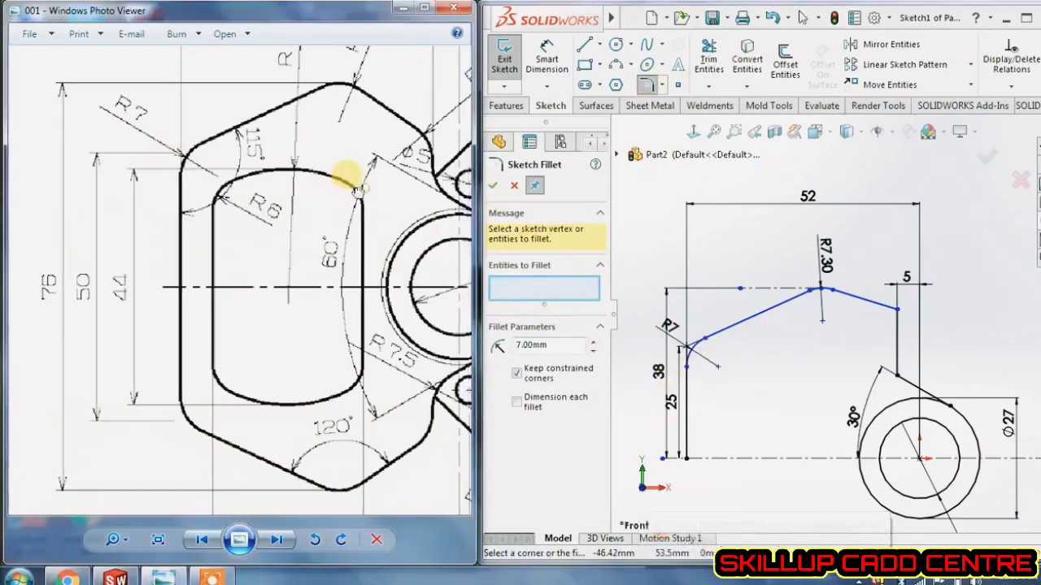
- Dimension the angle between the outline's left vertical line and its upper-left sloping line as 115°
left_click_drag(344, 174, 332, 209)
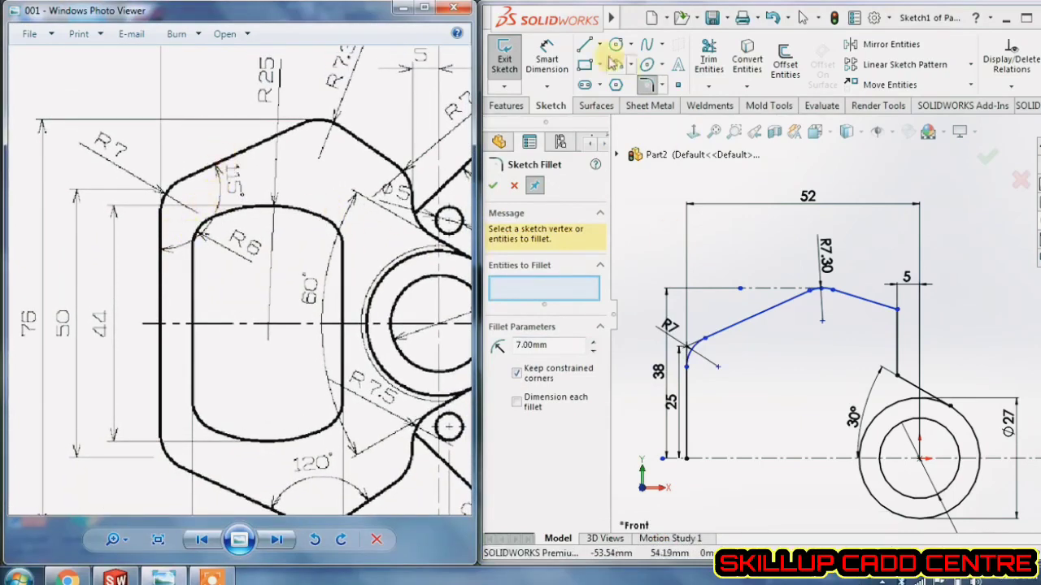
left_click(547, 57)
left_click(746, 330)
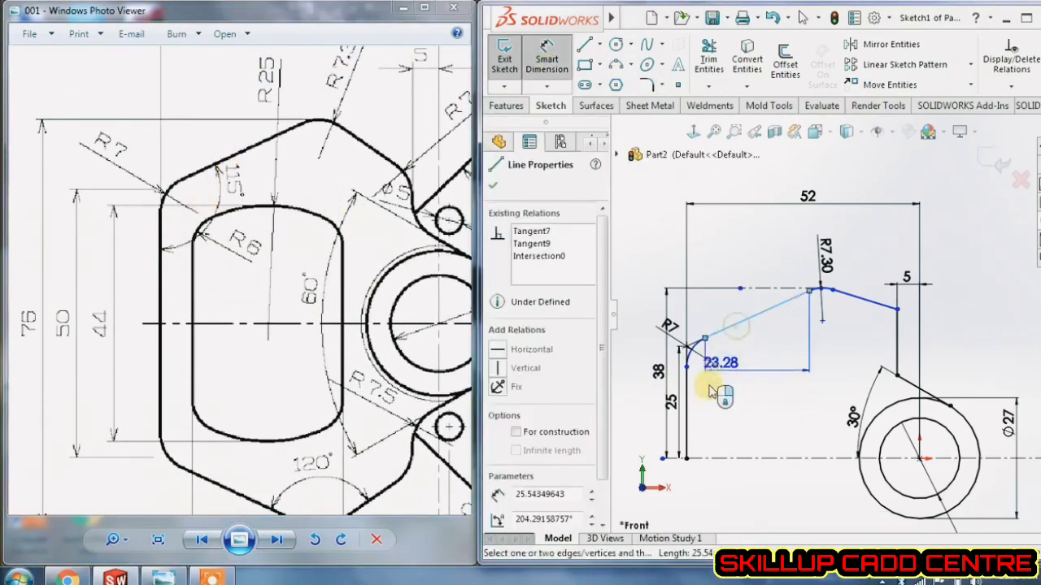
left_click(688, 378)
left_click(735, 329)
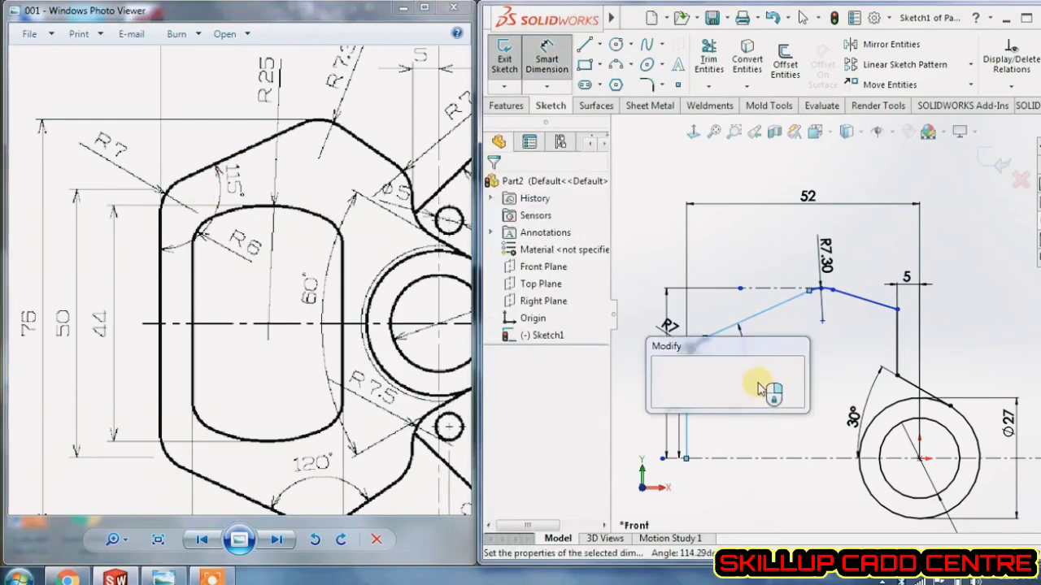
type("115")
key("Return")
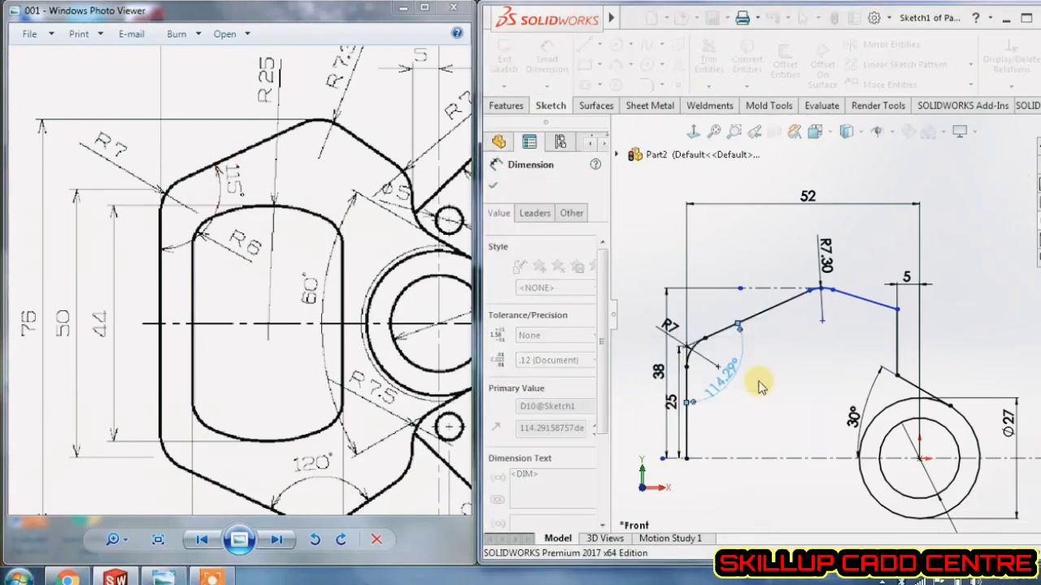
left_click(813, 385)
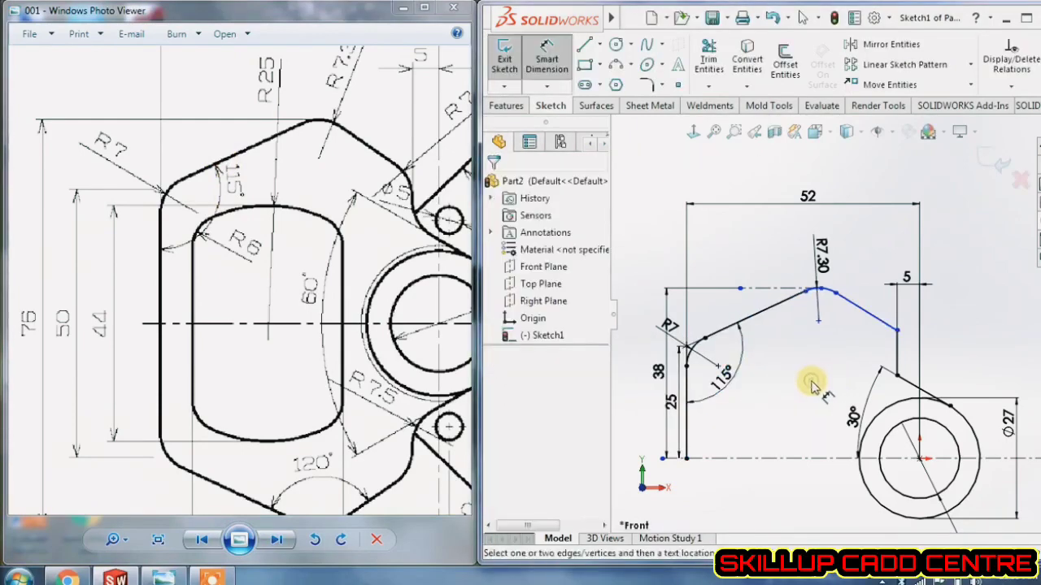
- Dimension the angle between the two sloping lines that meet at the outline's apex as 120°
left_click(309, 317)
scroll(305, 324, "down", 3)
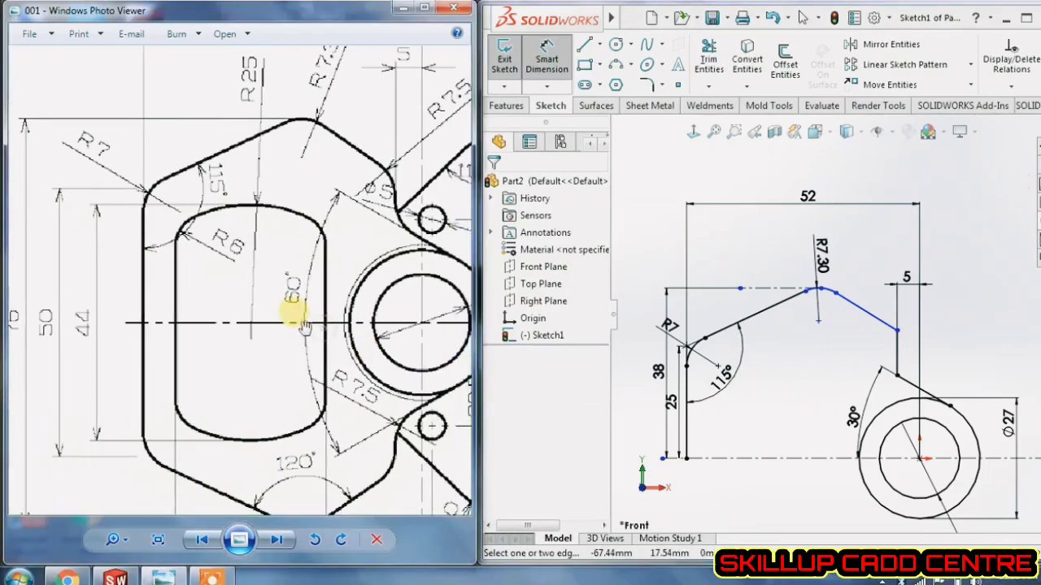
scroll(302, 324, "down", 1)
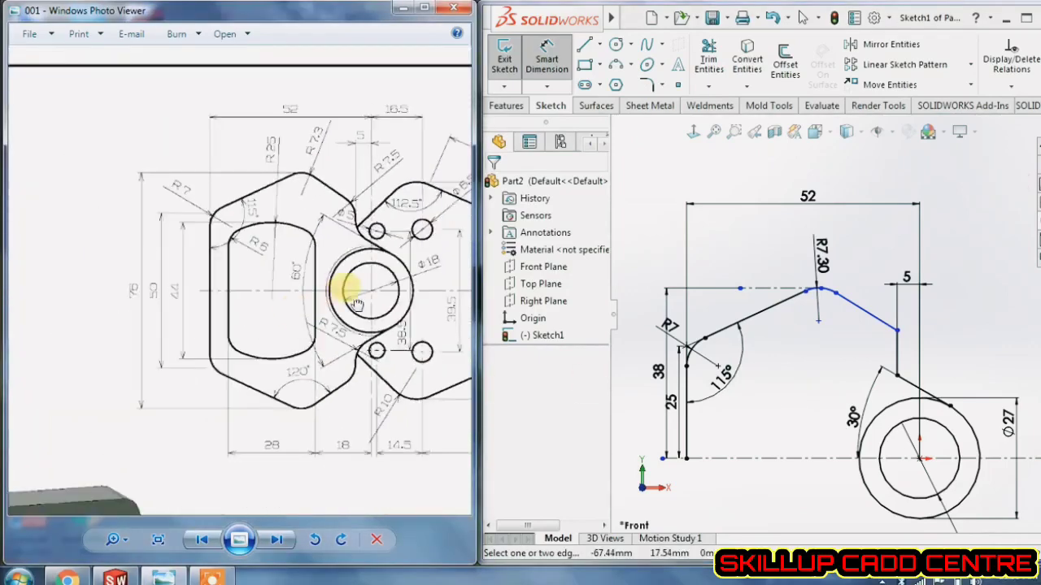
mouse_move(356, 304)
left_mouse_down()
mouse_move(348, 238)
mouse_move(351, 301)
mouse_move(348, 289)
left_mouse_up()
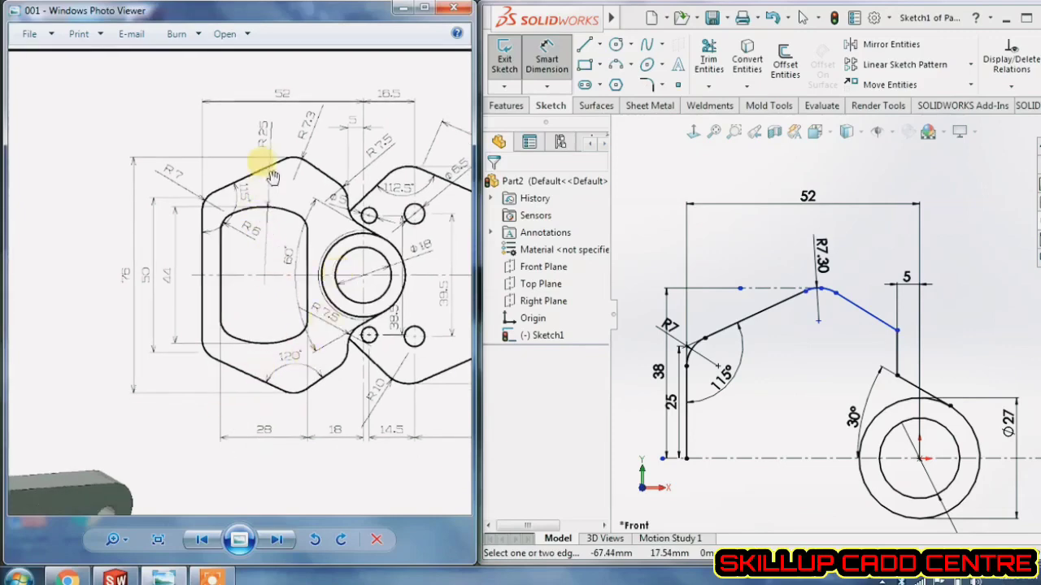
left_click(783, 302)
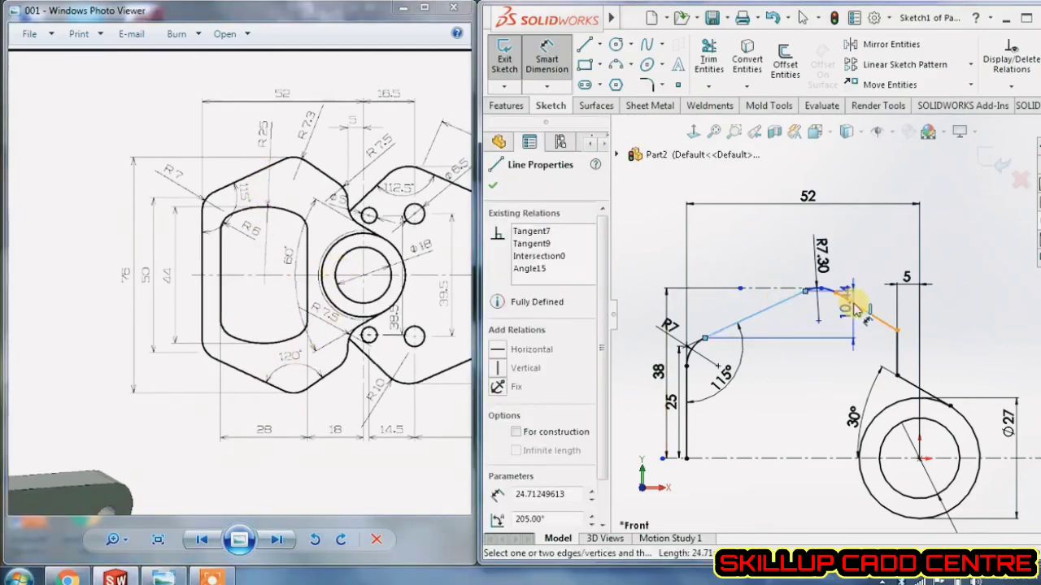
left_click(854, 308)
left_click(822, 358)
type("20")
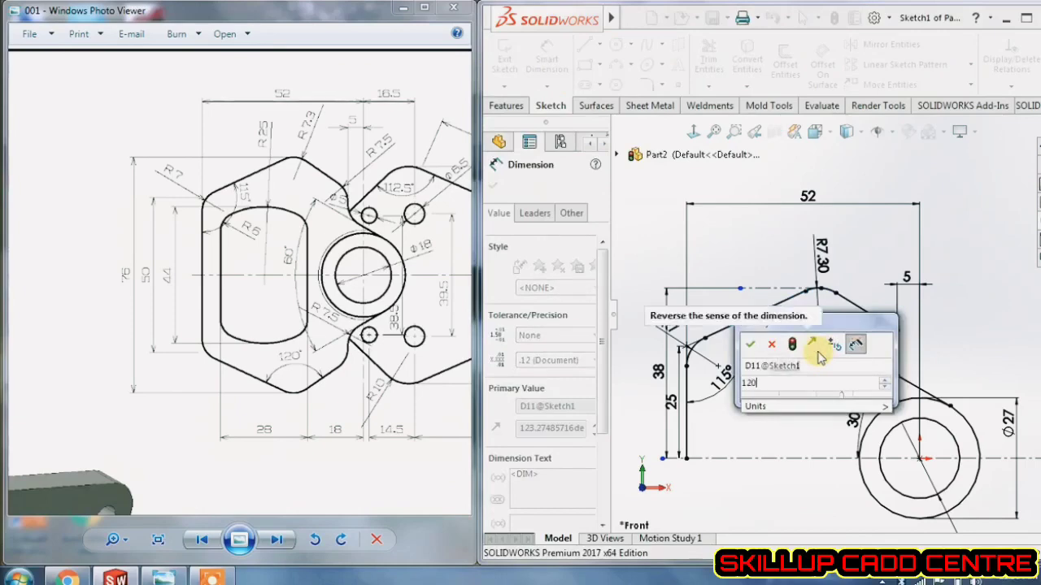
key("Return")
left_click(875, 239)
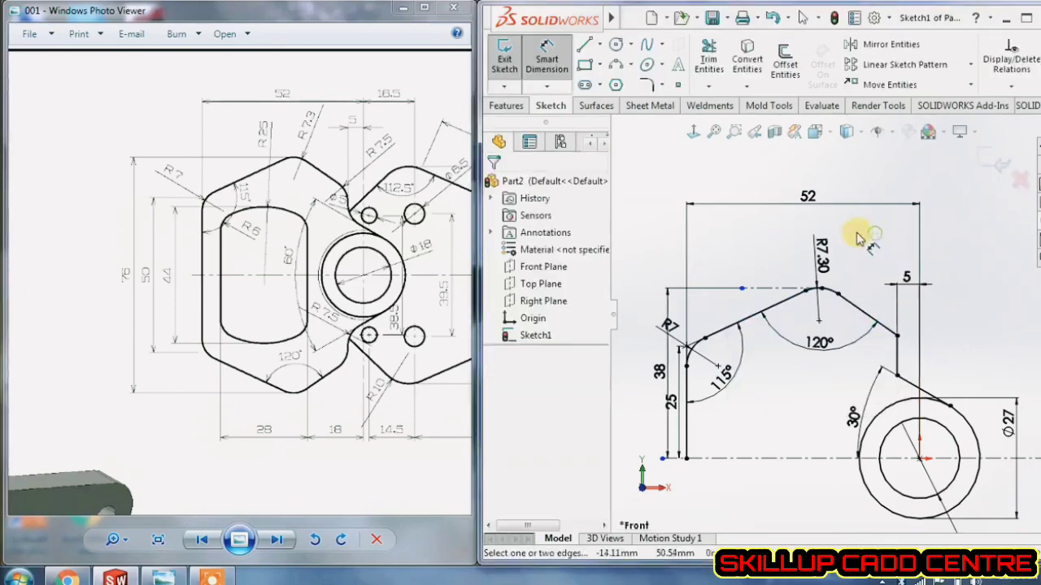
right_click(857, 234)
left_click(887, 281)
- Round both ends of the short vertical line above the hub with 7.5 mm sketch fillets
scroll(974, 344, "down", 3)
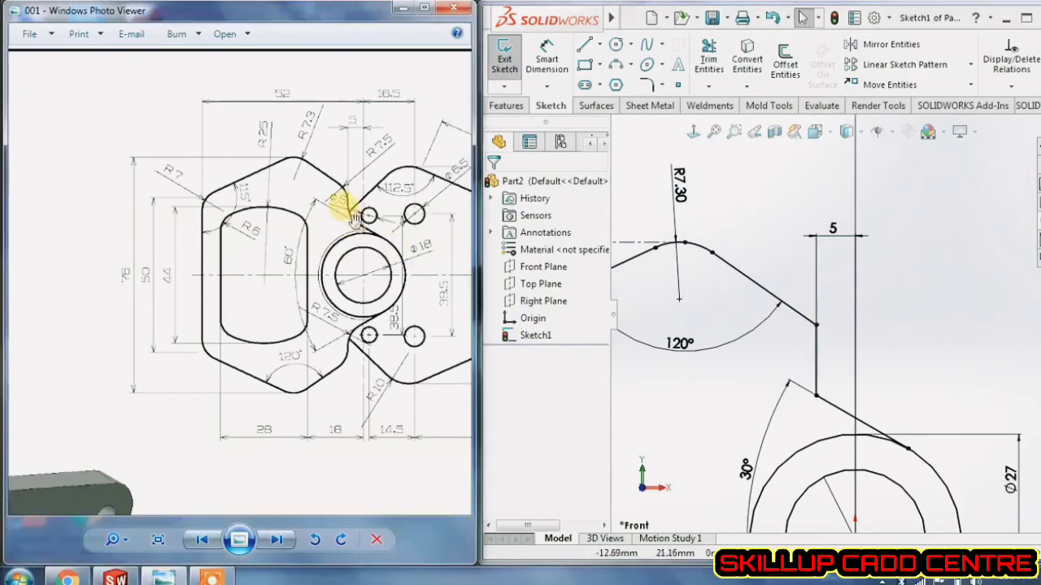
scroll(358, 213, "up", 4)
left_click_drag(367, 204, 331, 310)
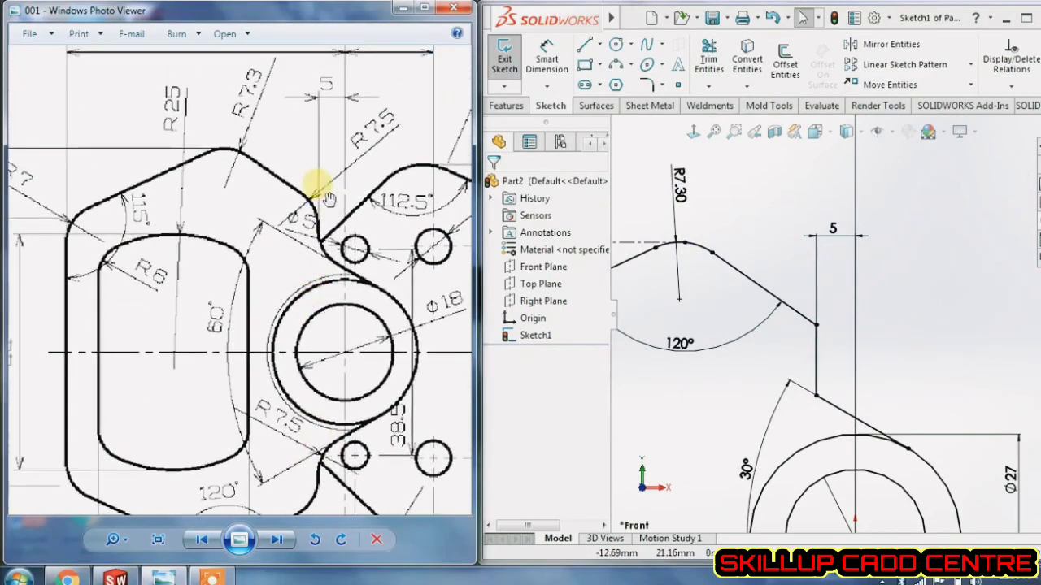
left_click(646, 85)
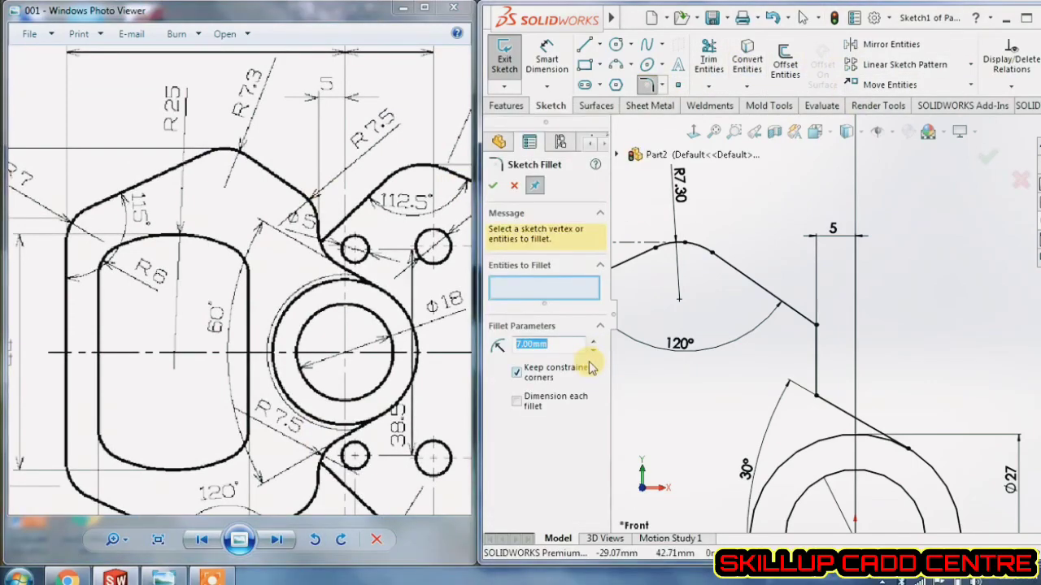
left_click(815, 399)
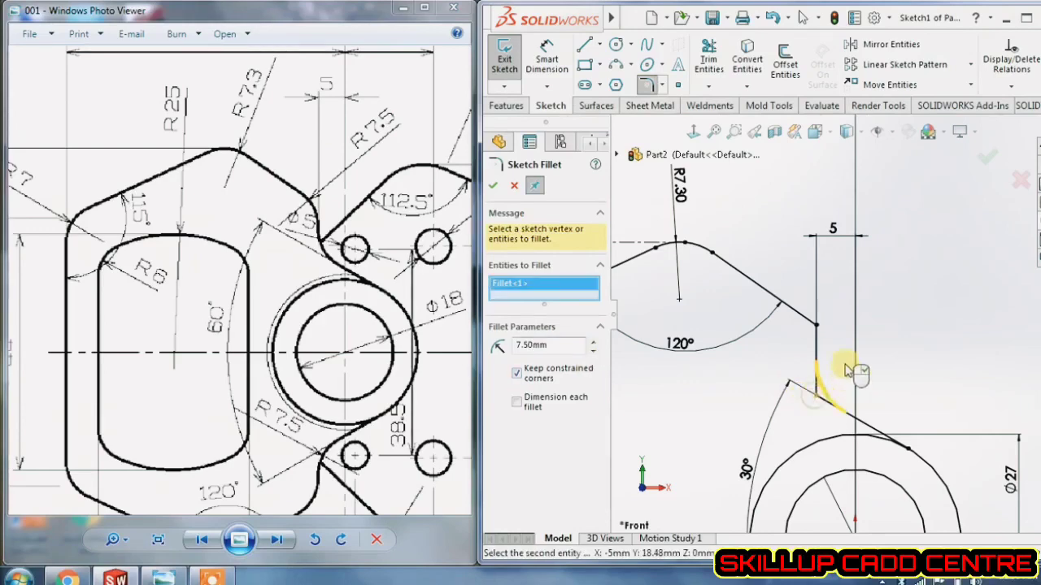
left_click(820, 328)
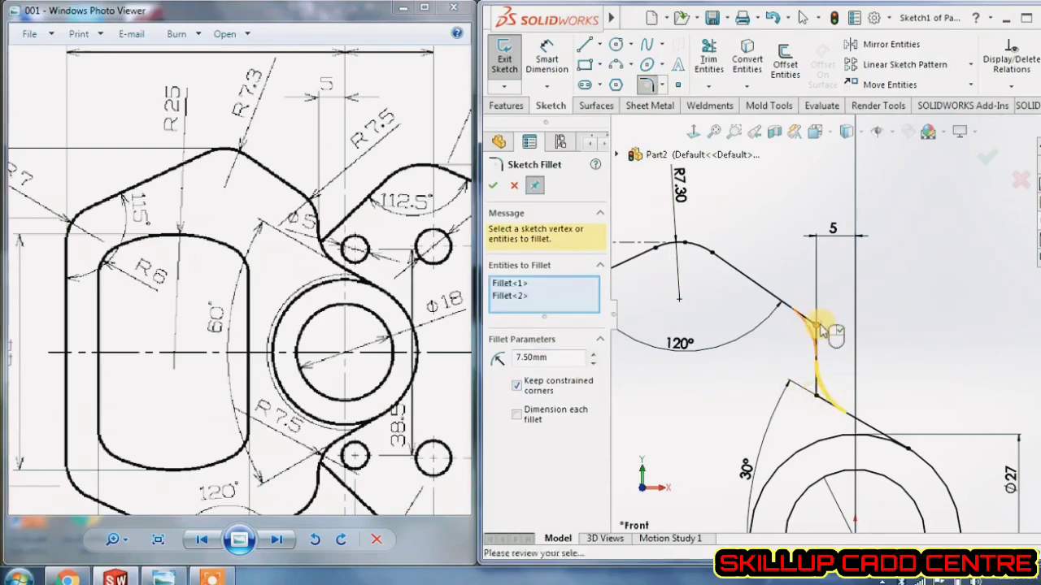
left_click(496, 186)
key("f")
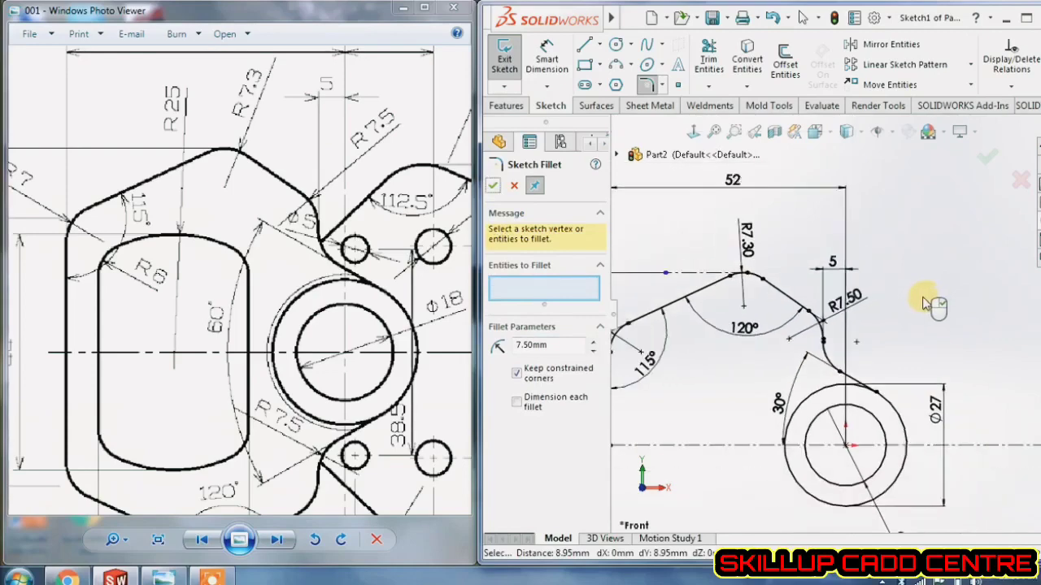
scroll(756, 358, "down", 2)
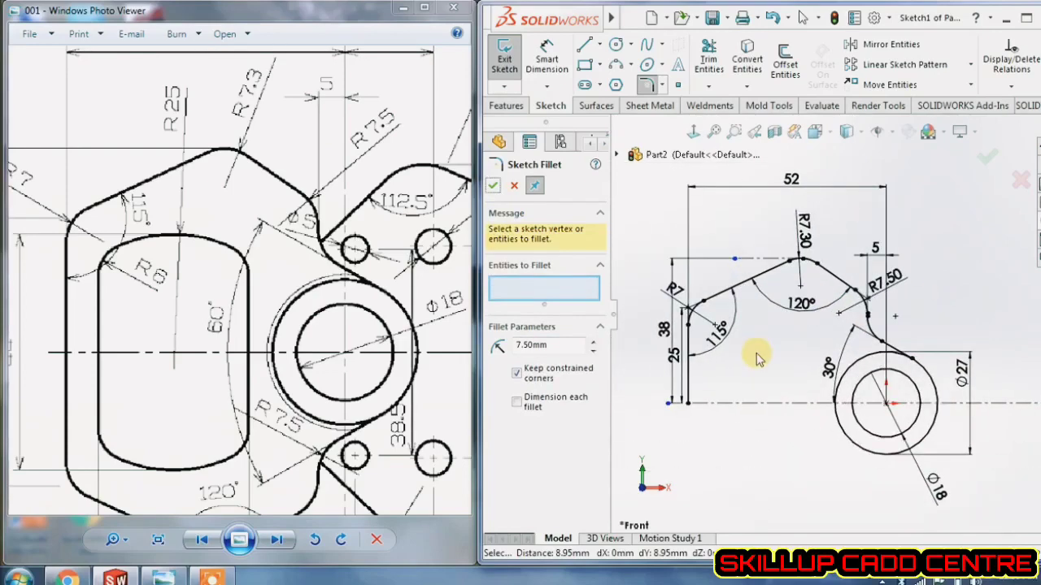
scroll(751, 363, "down", 2)
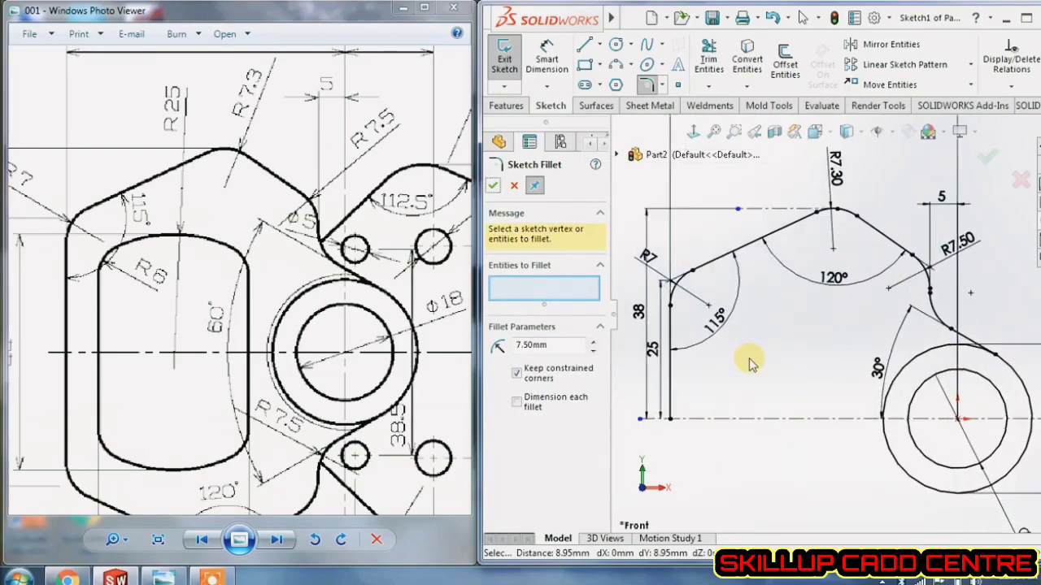
left_click(583, 46)
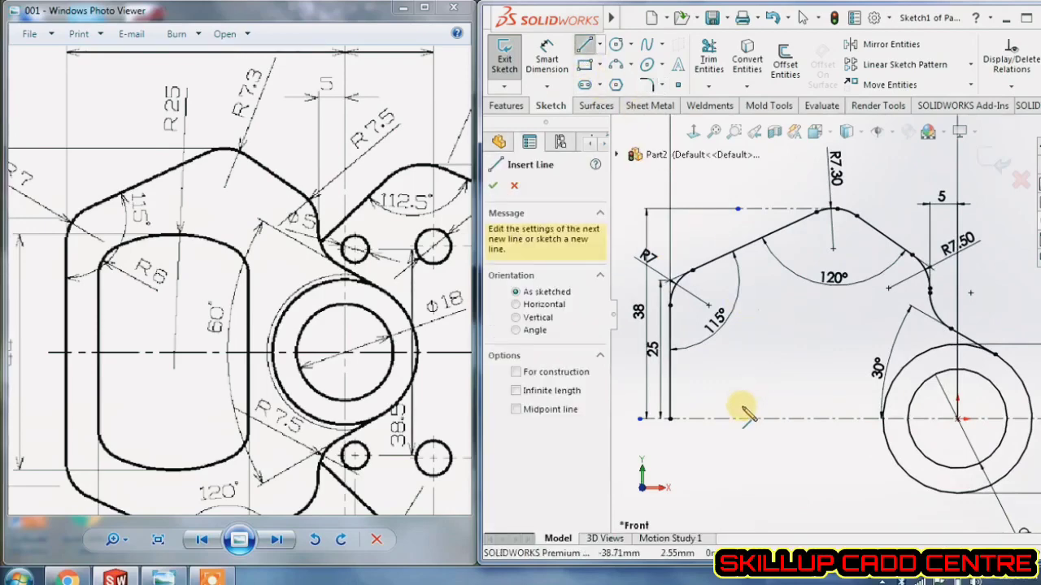
left_click(730, 345)
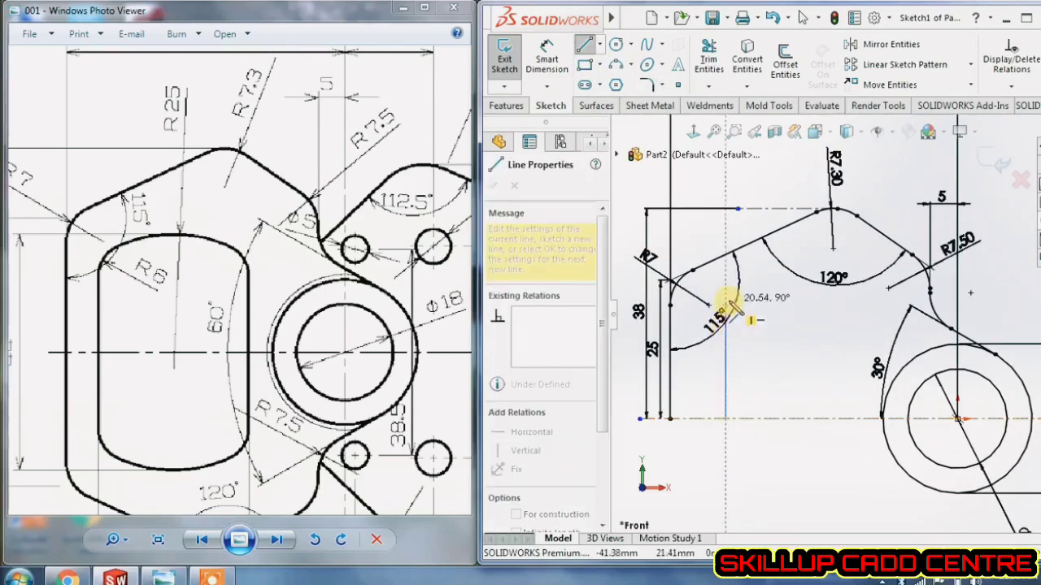
left_click(726, 296)
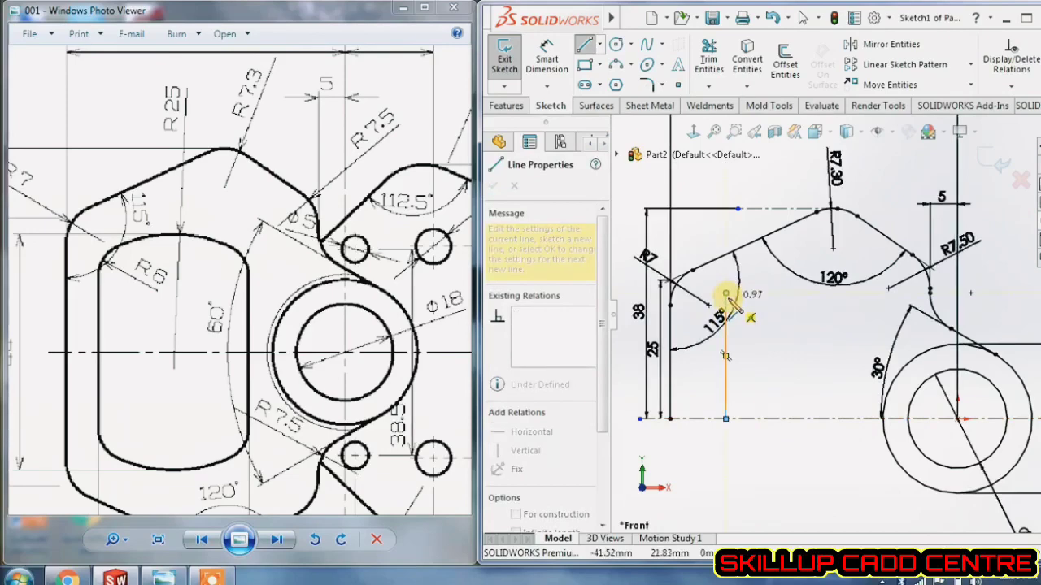
key("Escape")
key("ctrl+z")
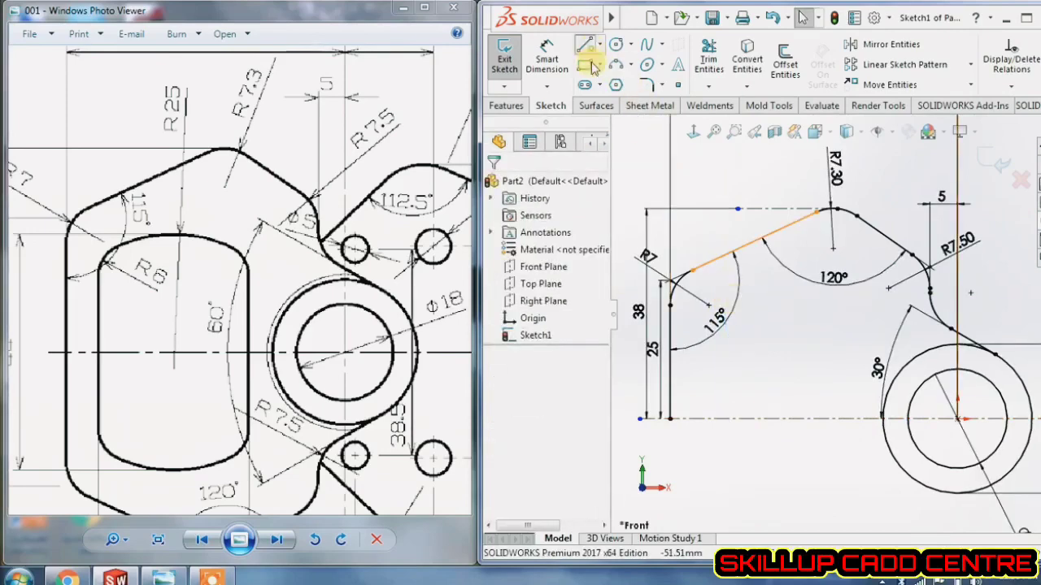
- Sketch the window's upper half inside the plate as two vertical lines about 15 mm high from the horizontal centreline, joined by a horizontal line
left_click(584, 45)
scroll(741, 429, "up", 2)
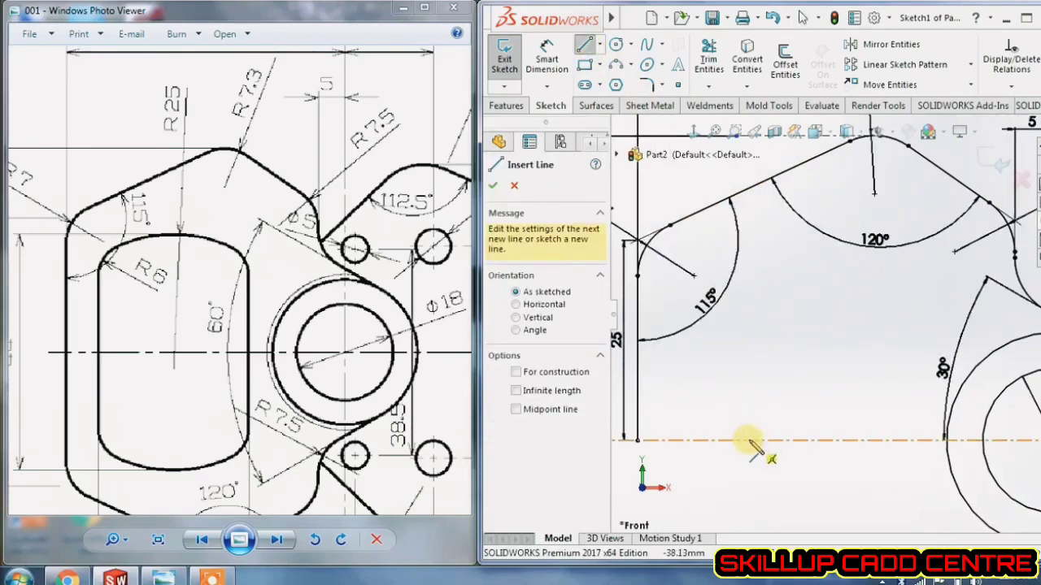
left_click(750, 441)
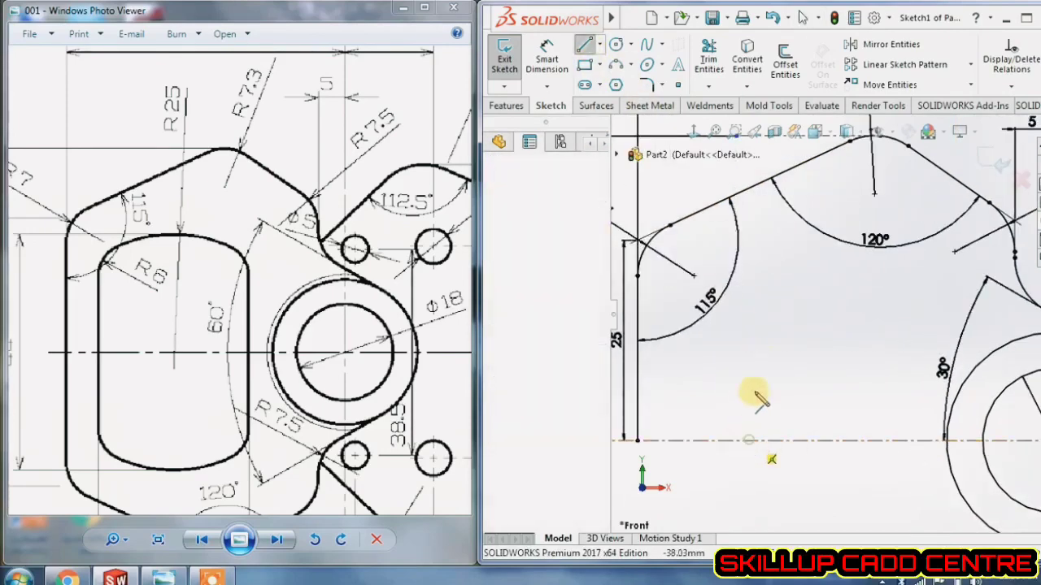
left_click(748, 318)
left_click(842, 319)
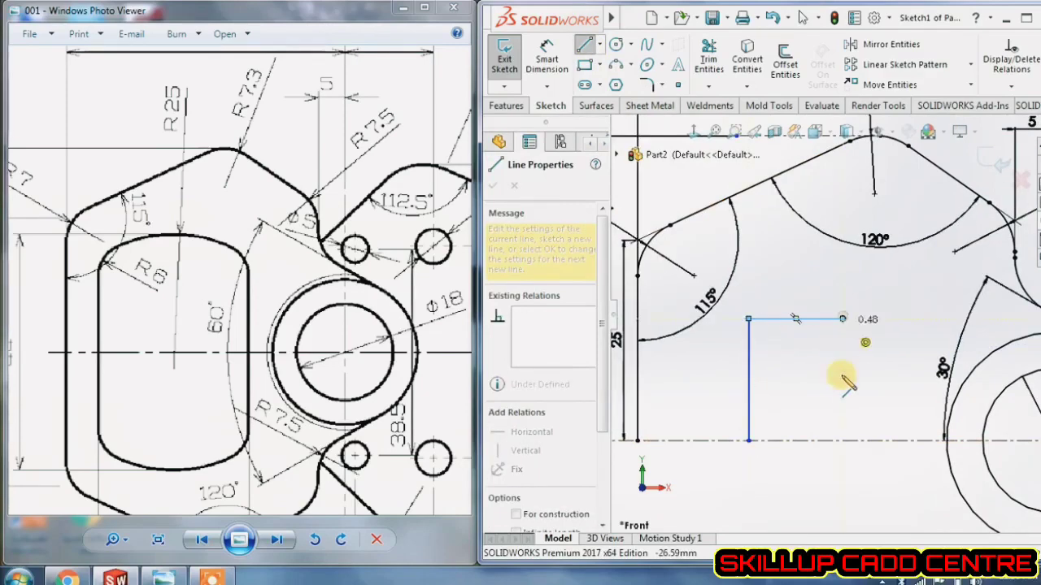
left_click(843, 442)
key("Escape")
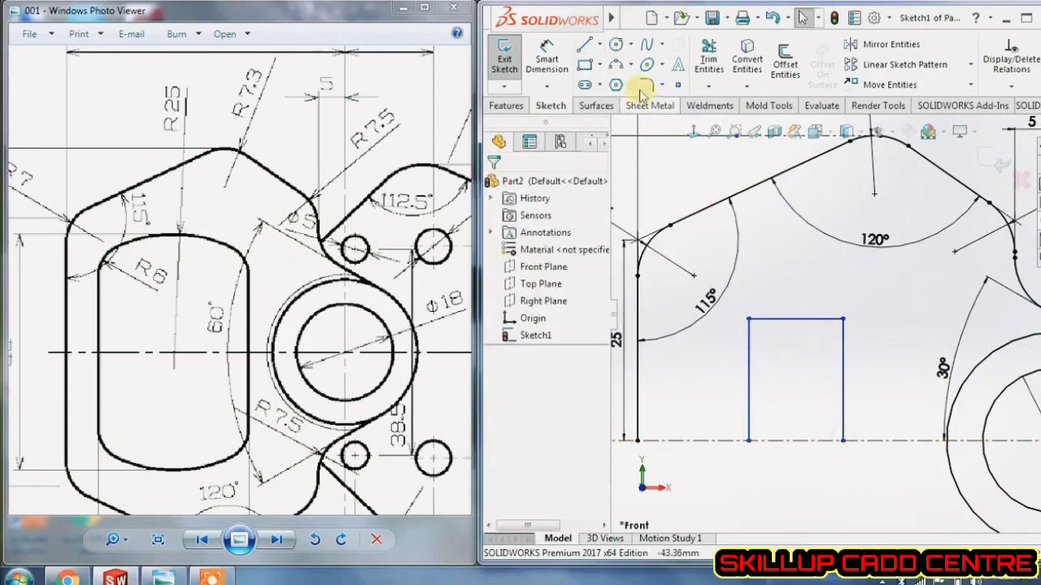
- Draw a shallow three-point arc bulging upward between the two upper corners of the window
left_click(615, 66)
left_click(748, 319)
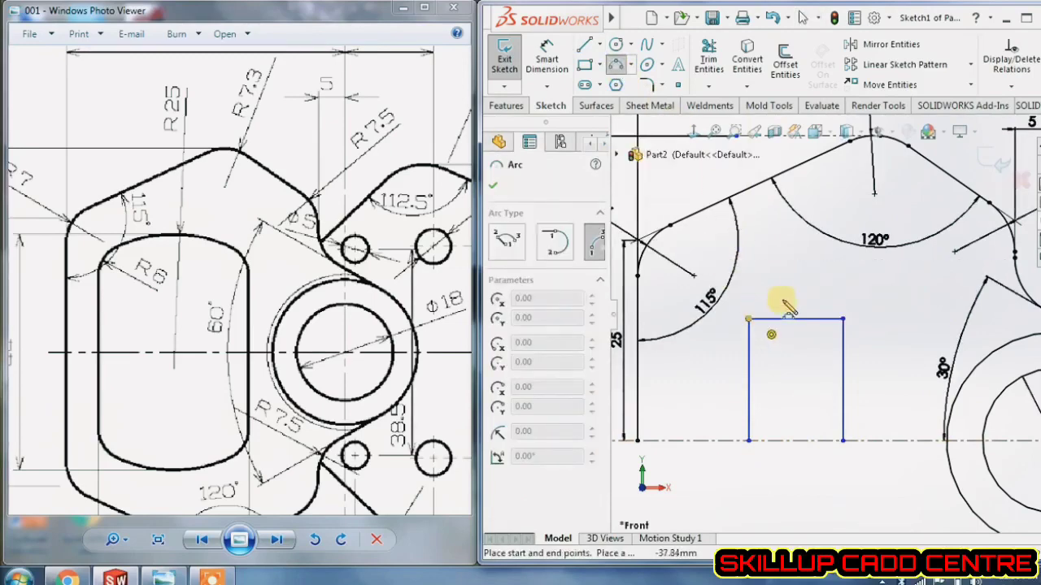
left_click(843, 319)
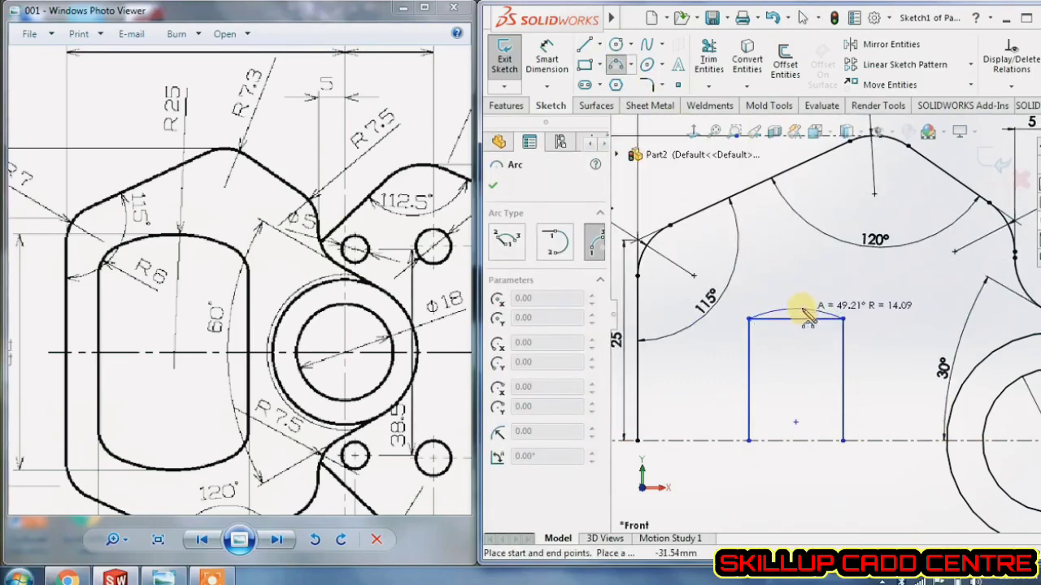
left_click(802, 306)
key("Escape")
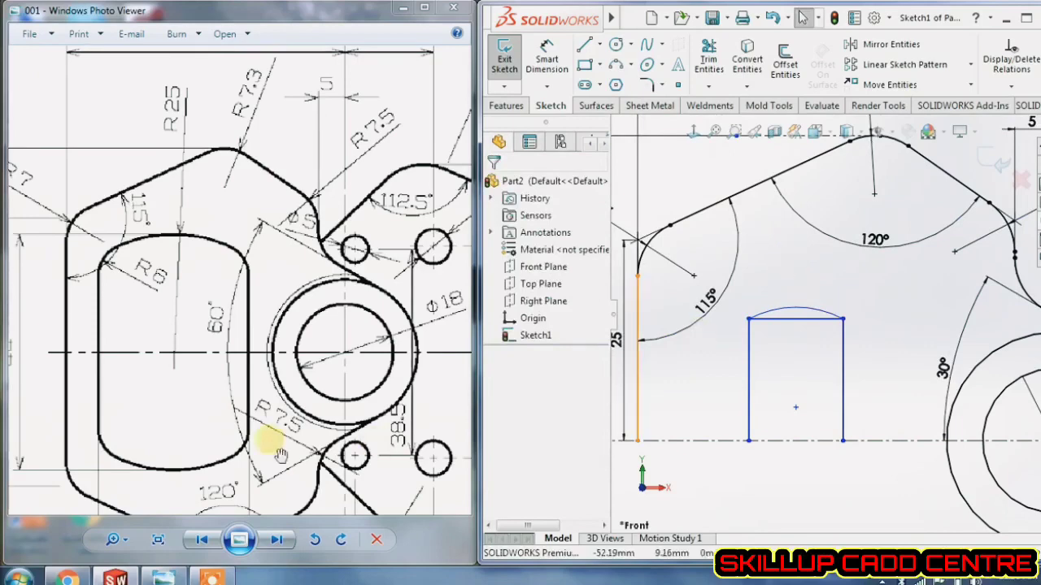
- Dimension the width between the window's two vertical lines as 28 mm
mouse_move(280, 455)
left_mouse_down()
mouse_move(368, 314)
mouse_move(344, 293)
left_mouse_up()
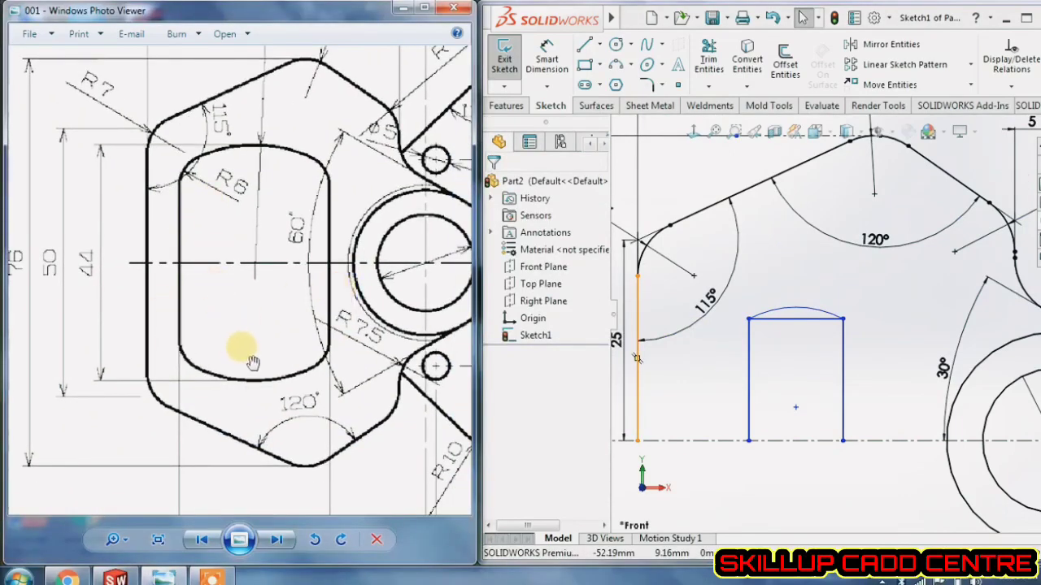
mouse_move(253, 362)
left_mouse_down()
mouse_move(220, 349)
mouse_move(203, 367)
left_mouse_up()
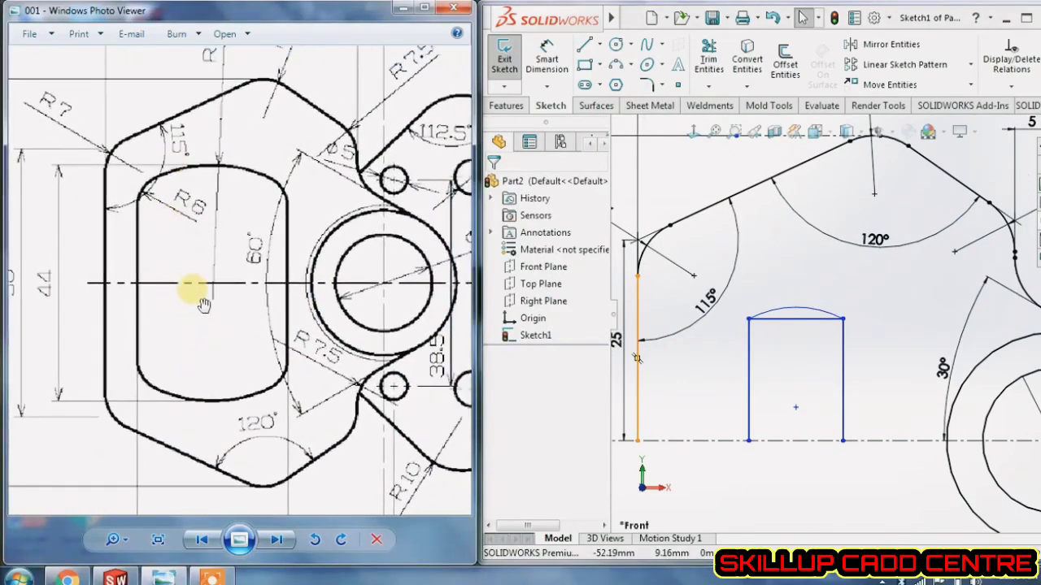
mouse_move(202, 304)
left_mouse_down()
mouse_move(203, 213)
mouse_move(170, 195)
mouse_move(190, 204)
left_mouse_up()
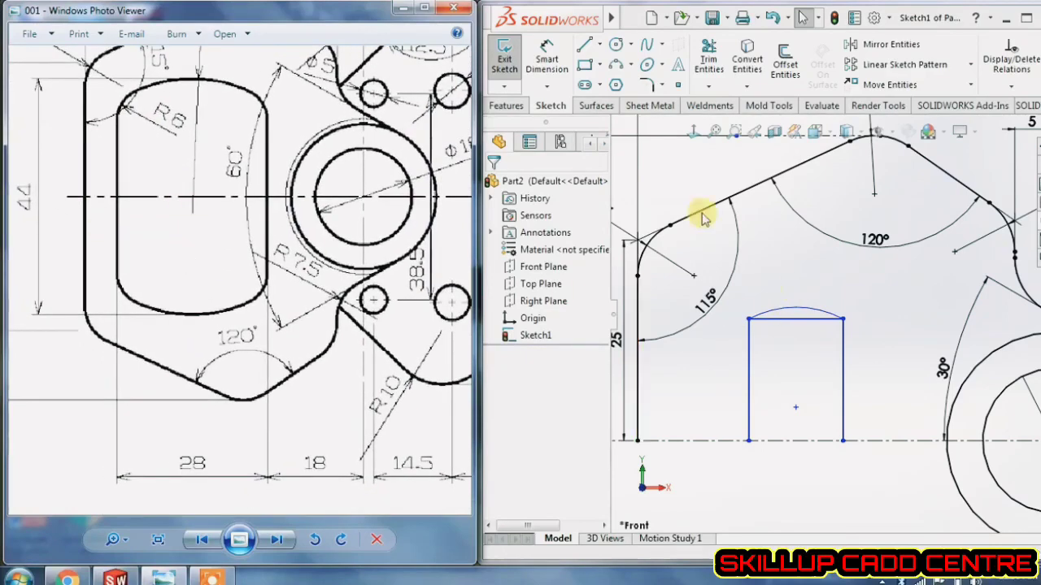
left_click(546, 53)
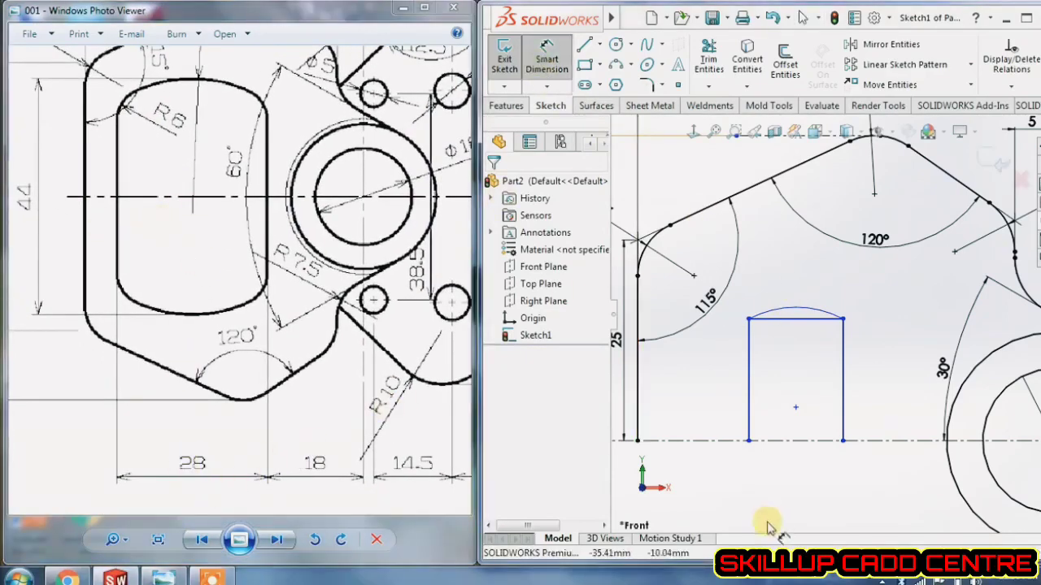
left_click(748, 426)
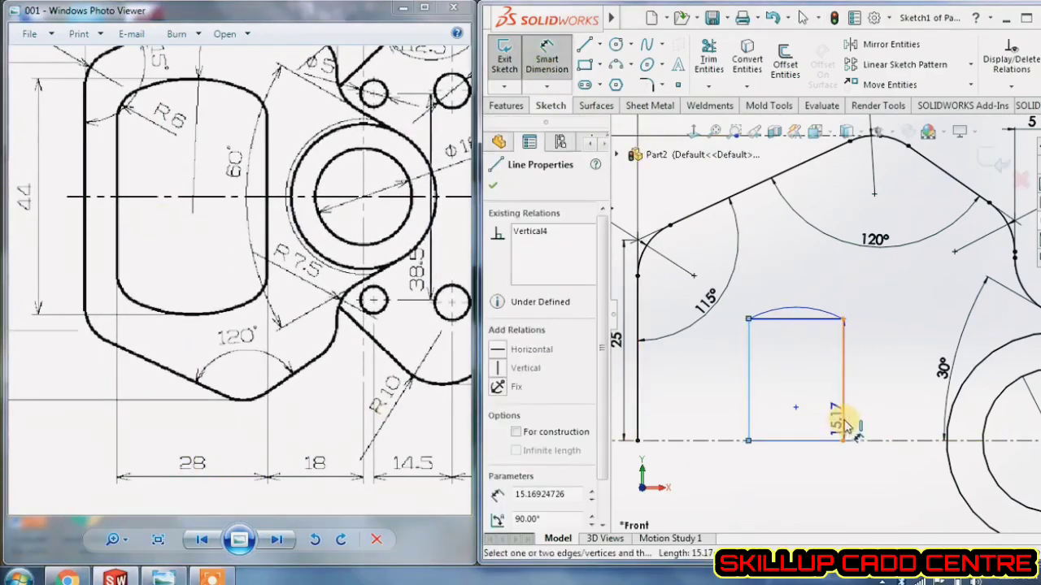
left_click(843, 423)
left_click(802, 488)
type("28")
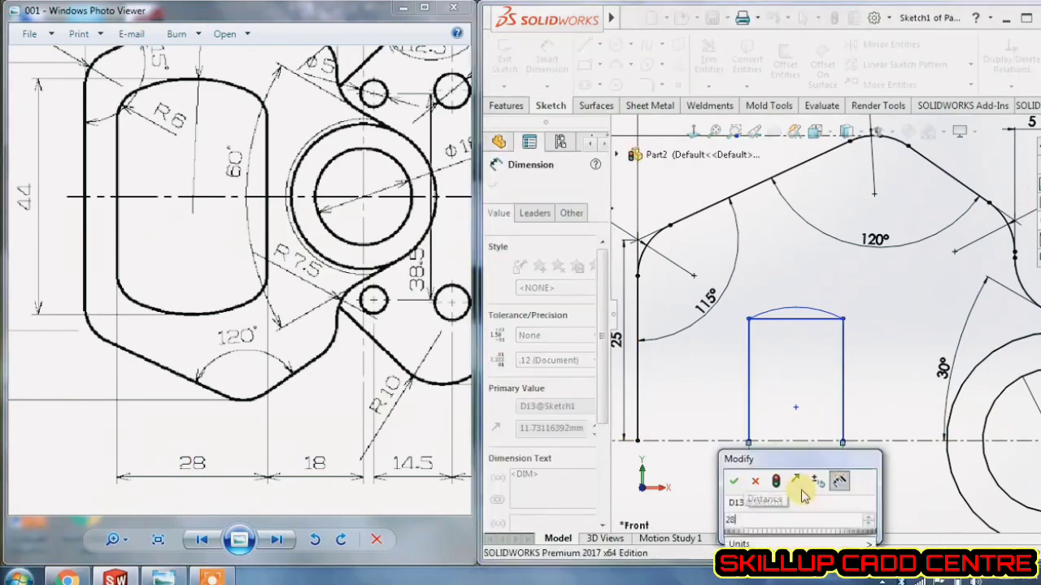
key("Return")
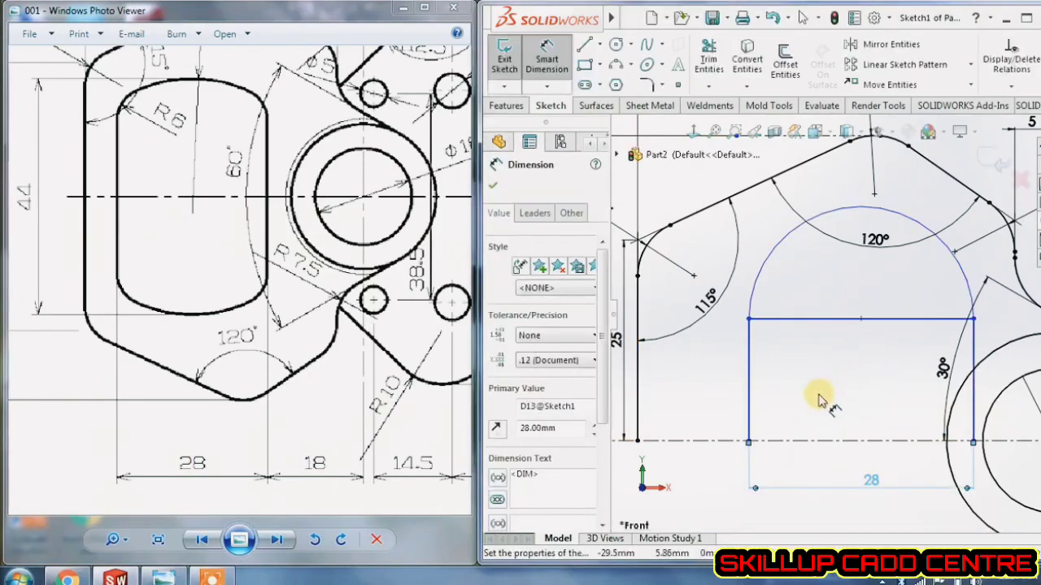
left_click(819, 399)
scroll(816, 397, "up", 1)
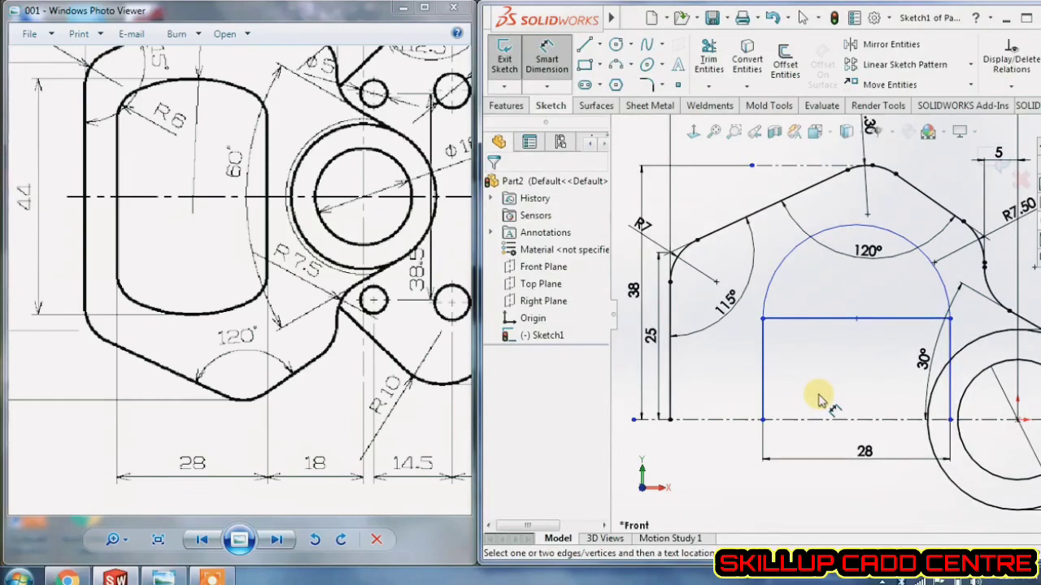
key("Escape")
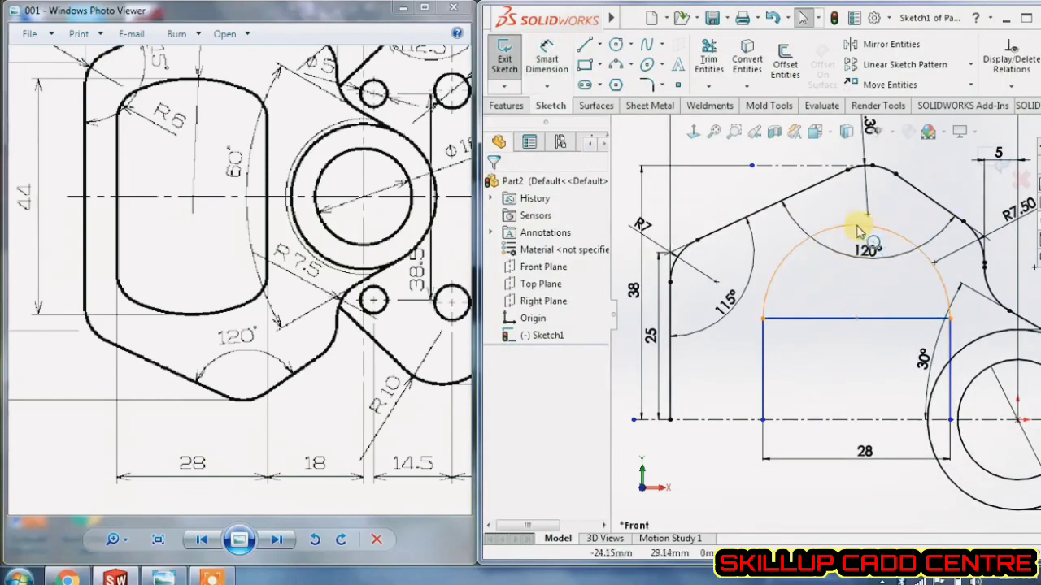
- Try to flatten the window's top arc by moving it, and undo that move and the 28 mm width change
left_click(858, 227)
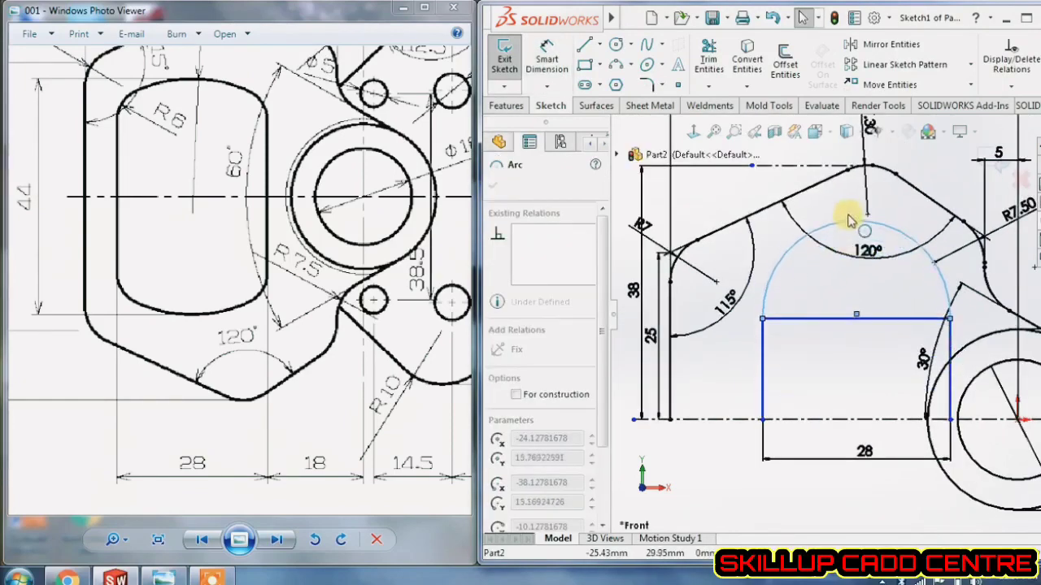
mouse_move(848, 221)
left_mouse_down()
mouse_move(847, 239)
mouse_move(851, 223)
left_mouse_up()
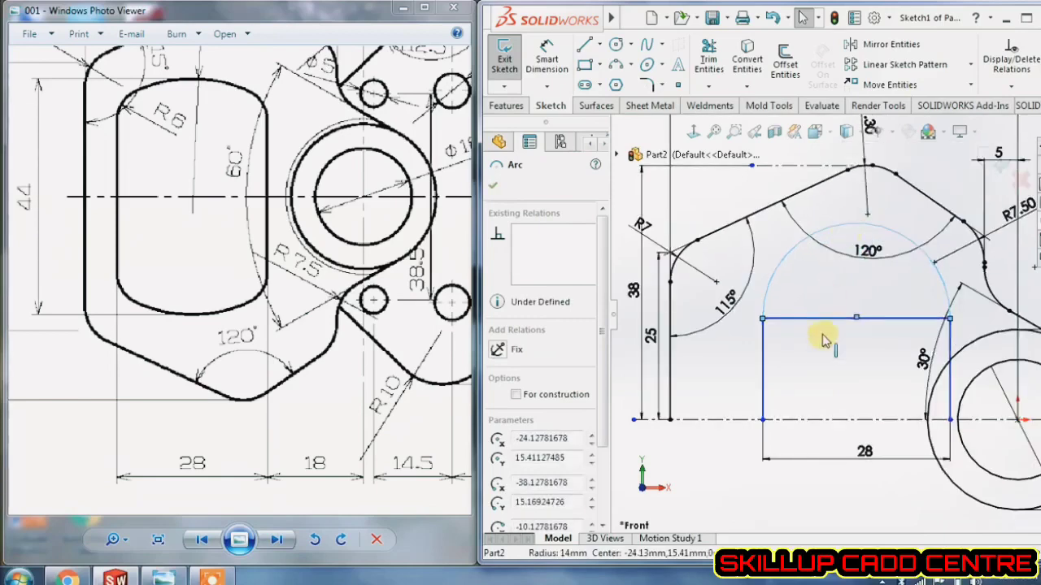
left_click(820, 348)
key("ctrl+z")
key("ctrl+z")
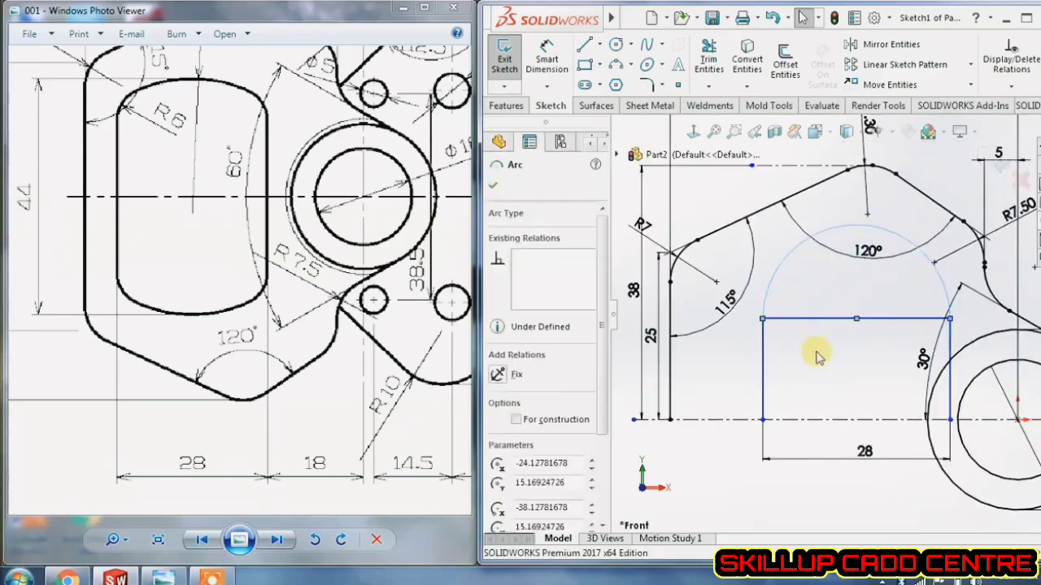
- Delete the arc above the window's horizontal line
left_click(803, 314)
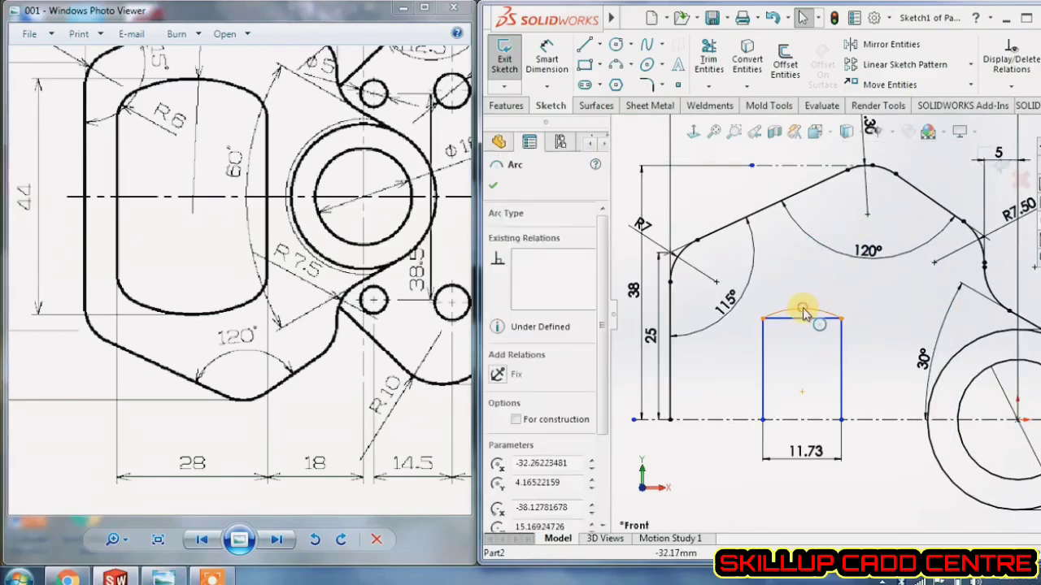
right_click(803, 314)
left_click(846, 524)
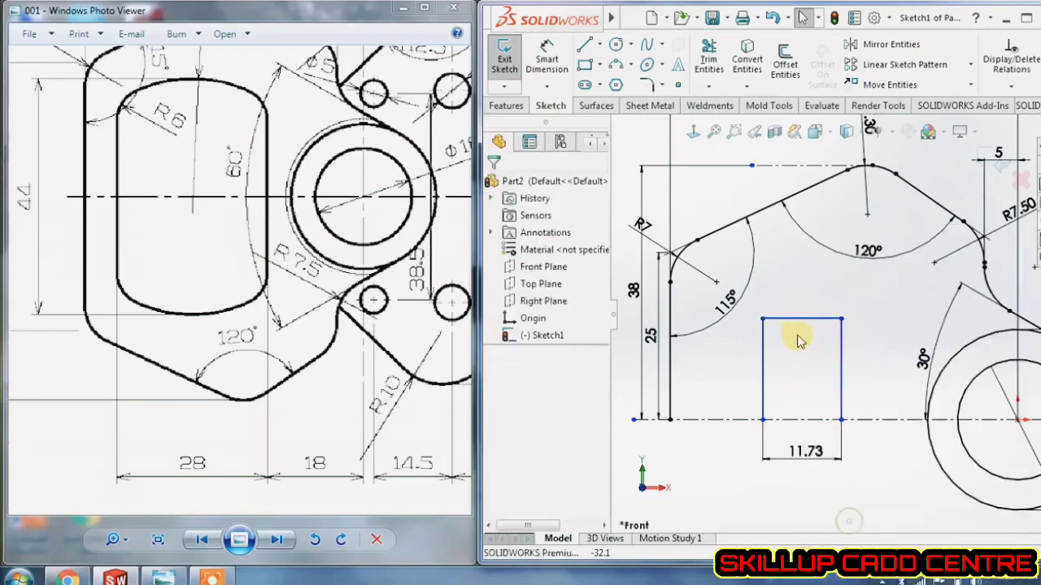
- Set the window's width to 28 mm and move its lines away from the hub, towards the plate's outer vertical edge
double_click(803, 452)
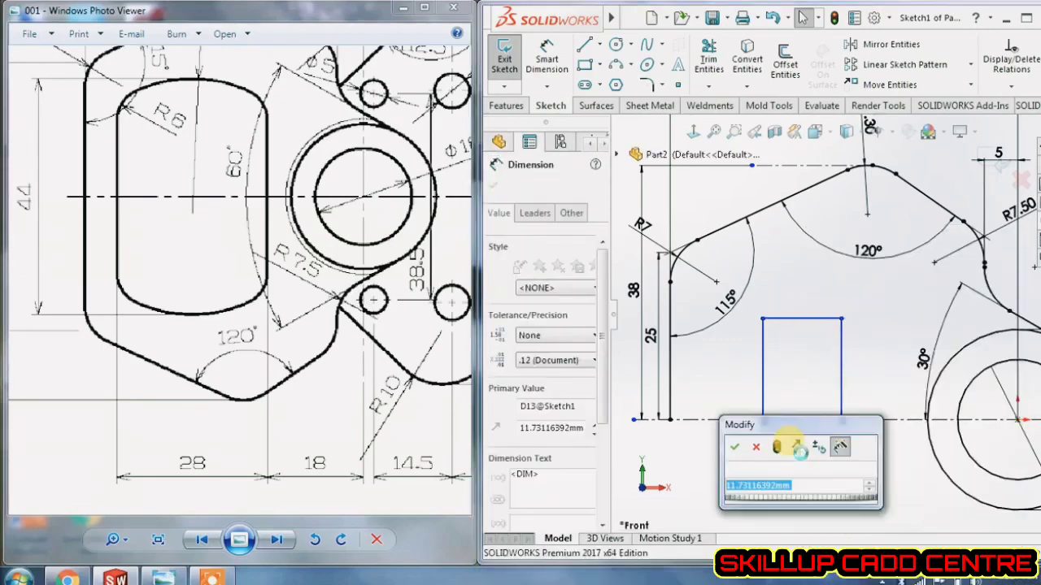
type("28")
key("Return")
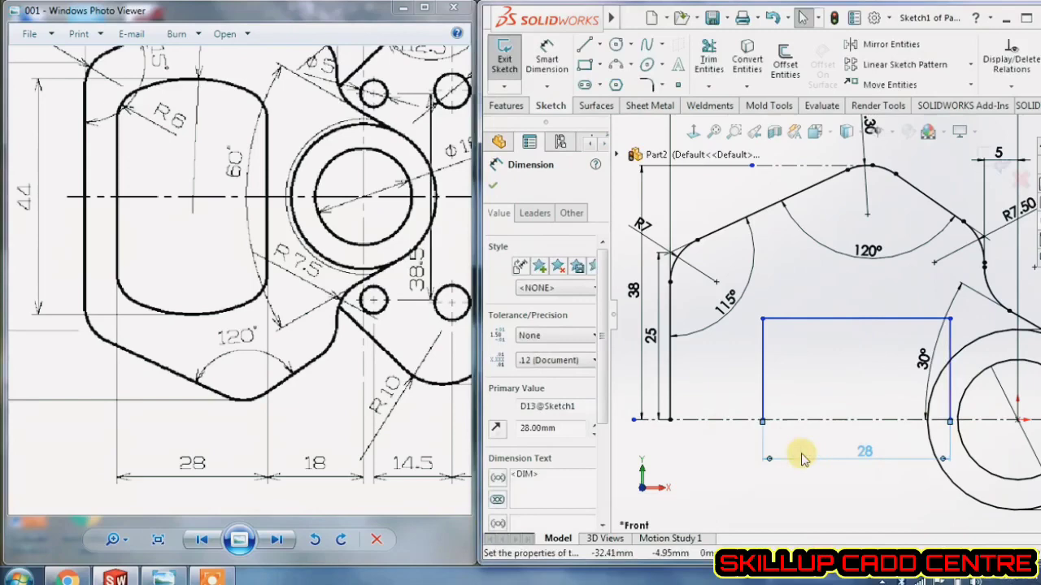
left_click(802, 382)
right_click(805, 378)
left_click(774, 370)
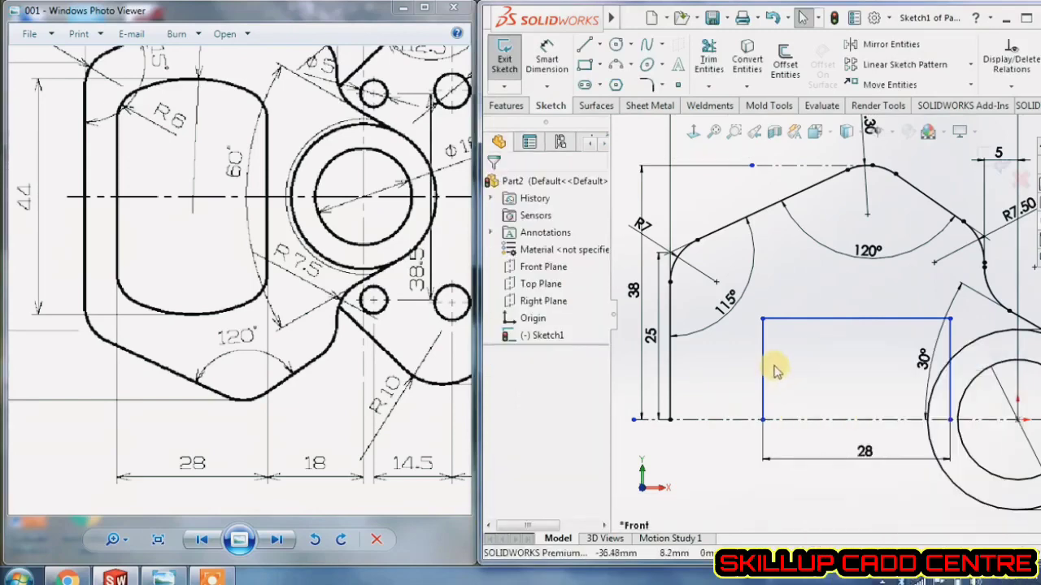
left_click_drag(948, 370, 901, 392)
left_click(780, 495)
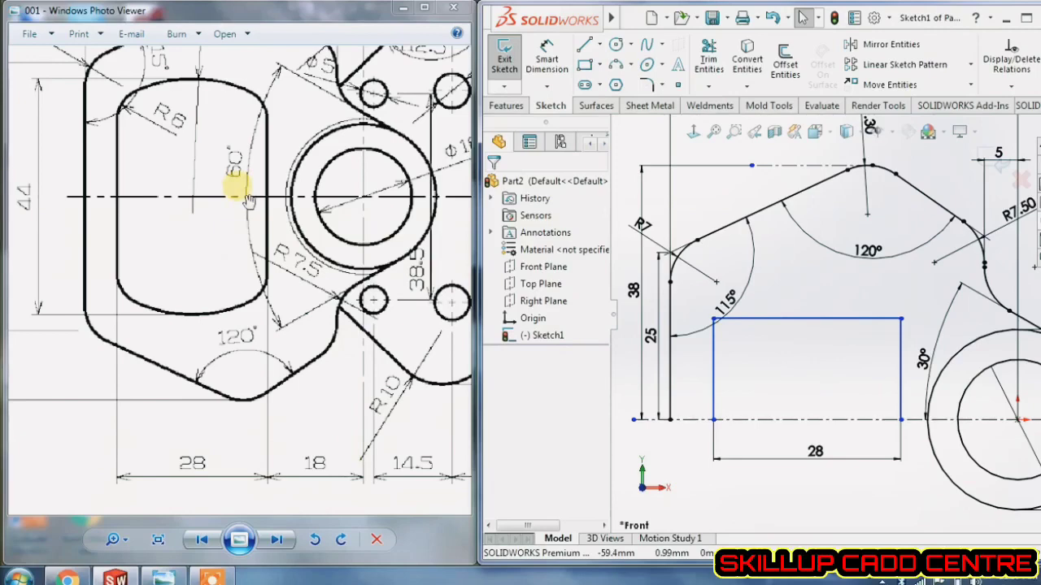
- Dimension the window's hub-side vertical line 18 mm from the hub centre, and move the 115° dimension closer to its corner
left_click(549, 72)
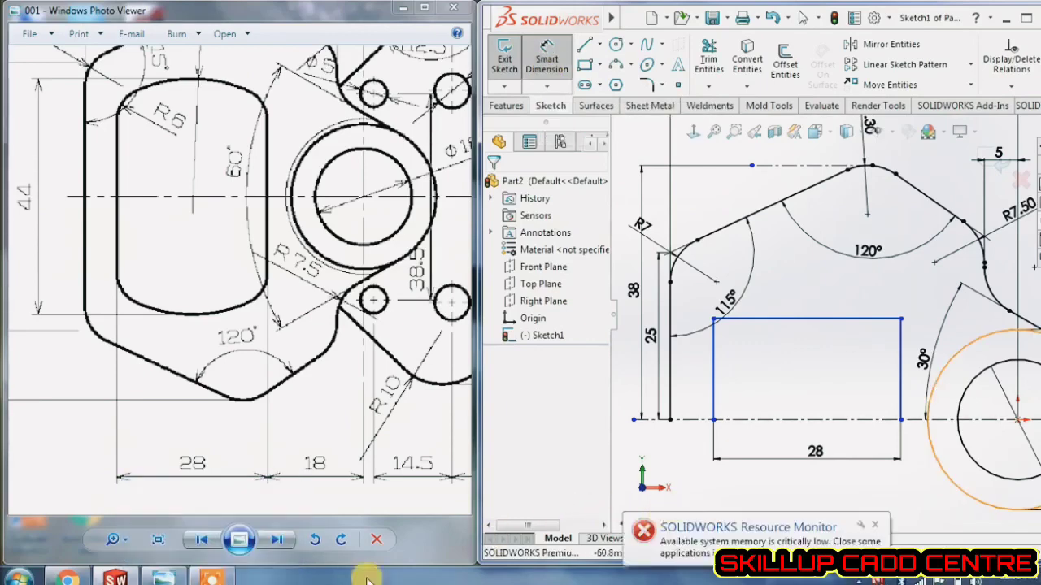
mouse_move(222, 577)
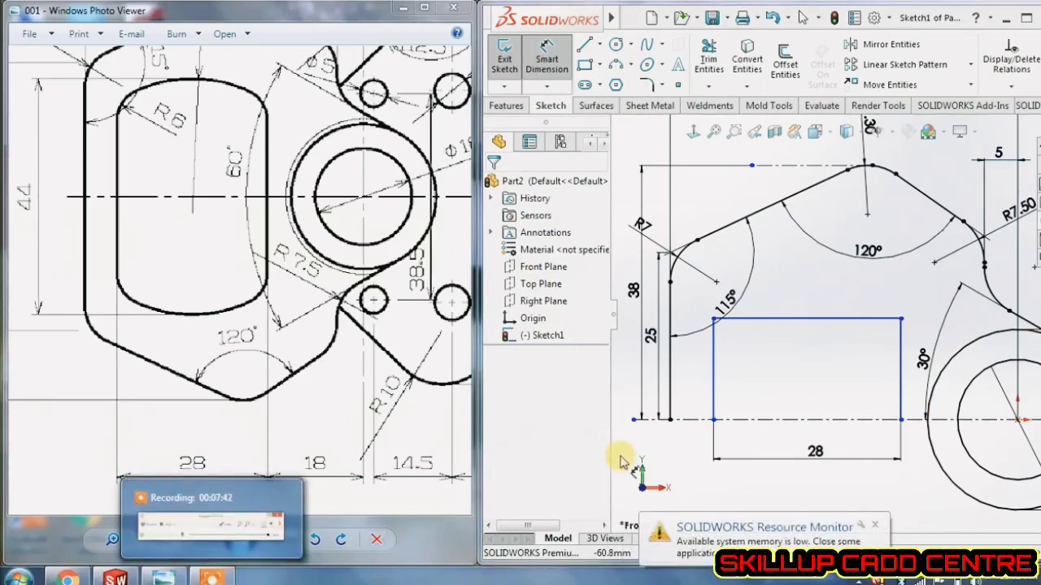
left_click(673, 457)
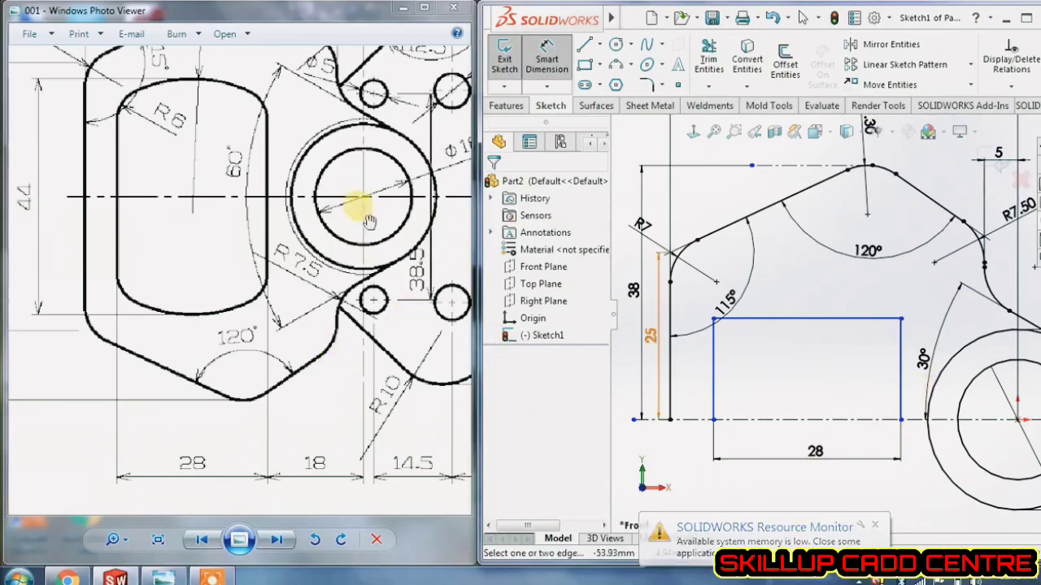
left_click(901, 390)
left_click(1017, 420)
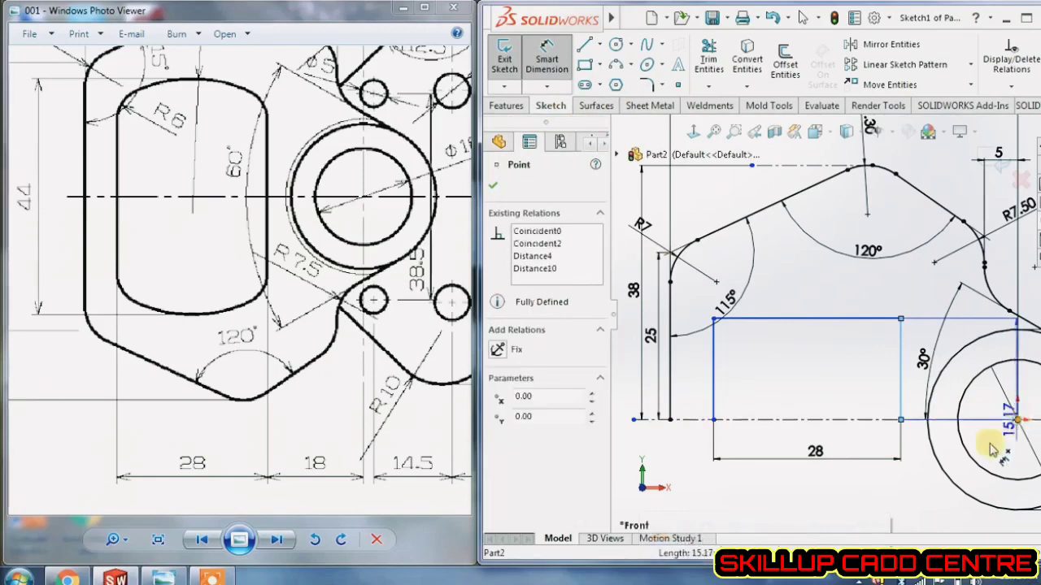
left_click(933, 498)
type("18")
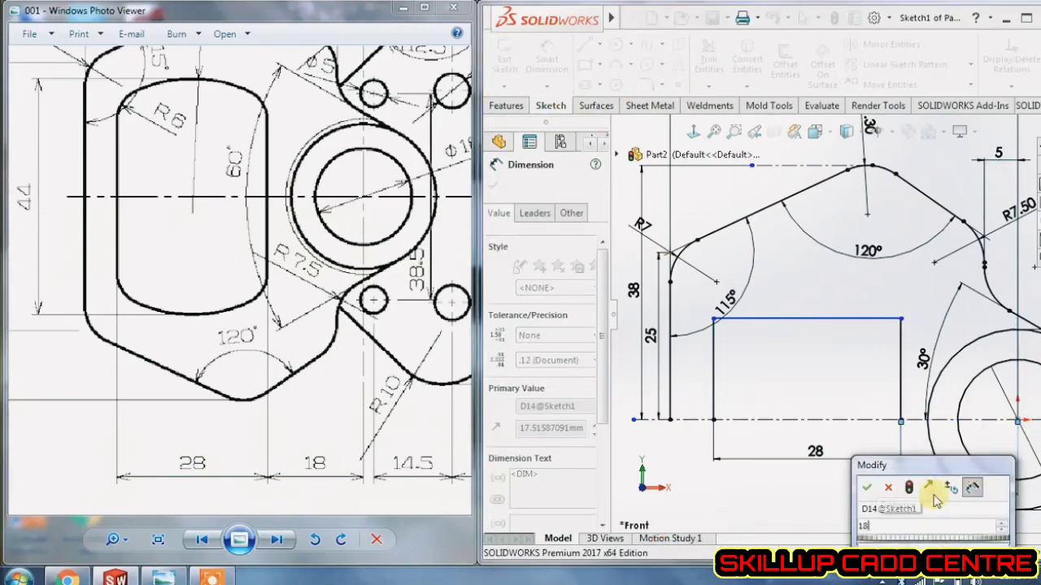
key("Return")
left_click(762, 358)
right_click(762, 358)
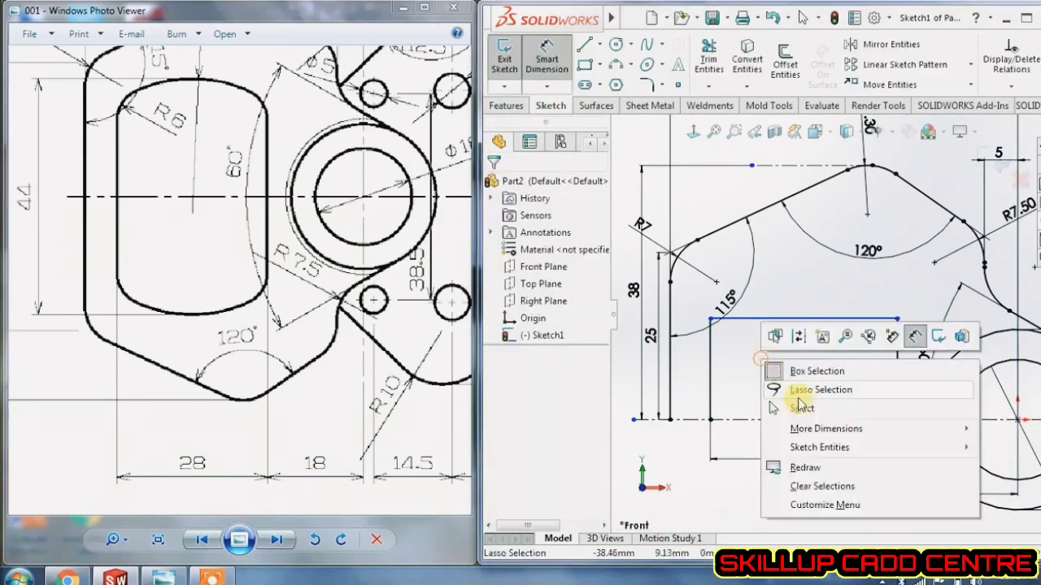
left_click(802, 407)
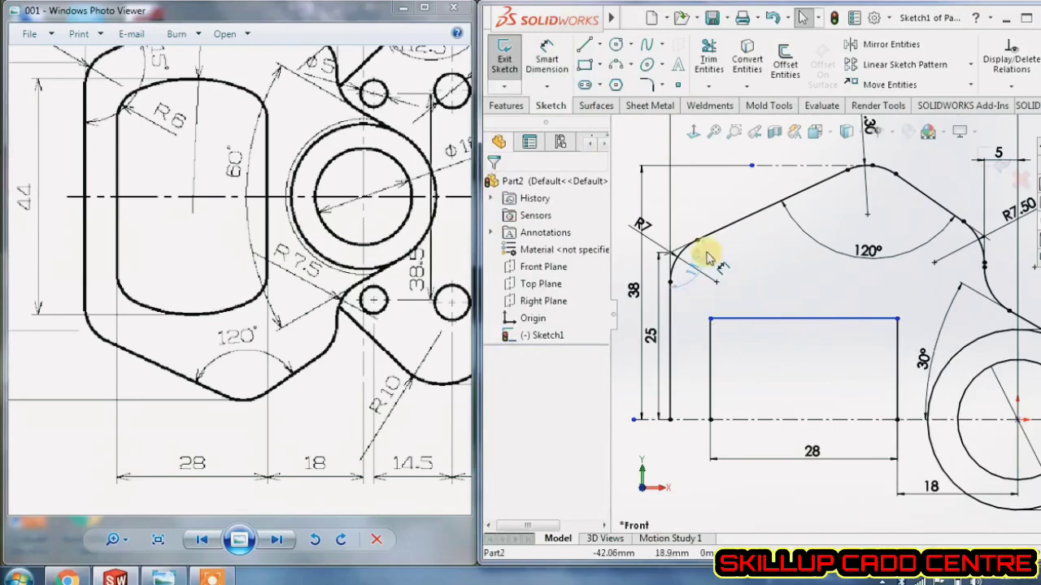
left_click(787, 294)
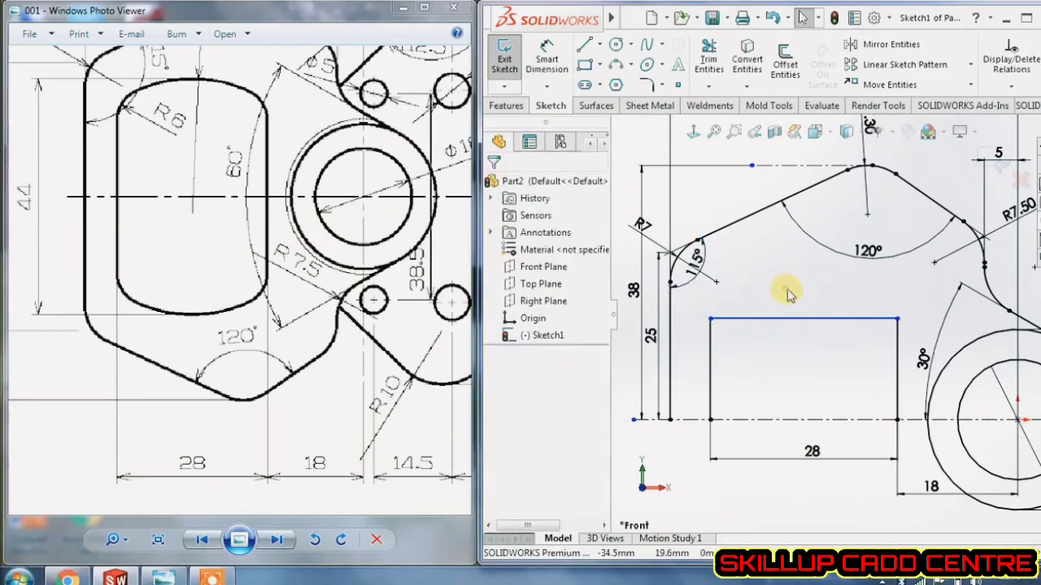
- Draw a three-point arc of about 23 mm radius bulging upward between the window's two upper corners
left_click(615, 71)
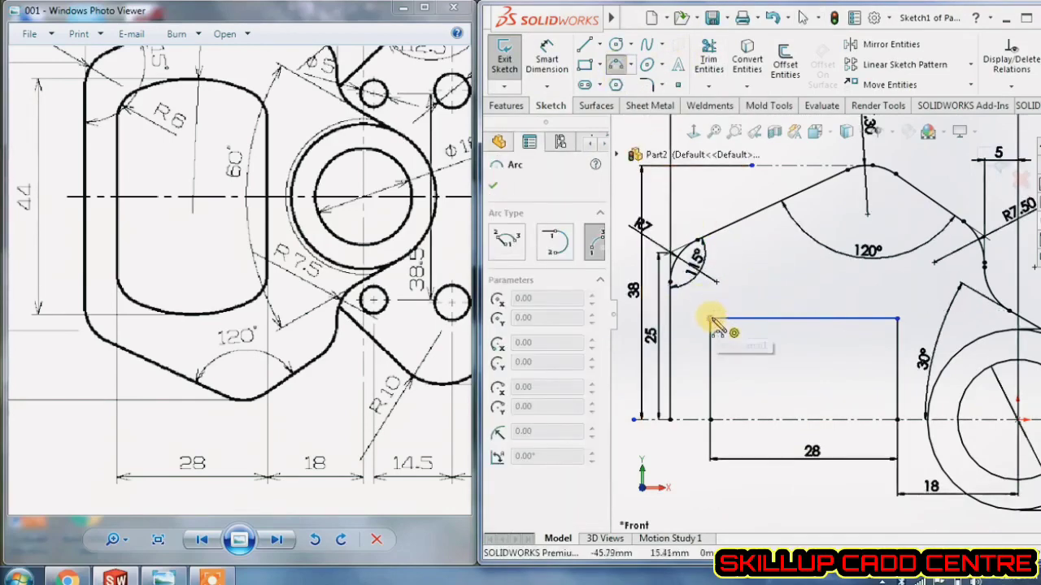
left_click_drag(710, 317, 898, 318)
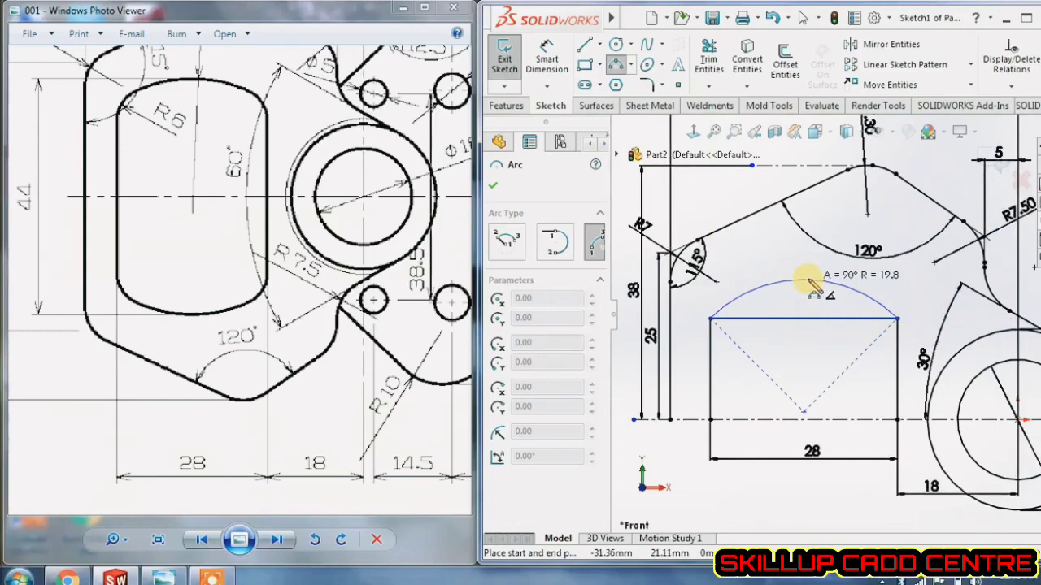
left_click(808, 285)
right_click(810, 284)
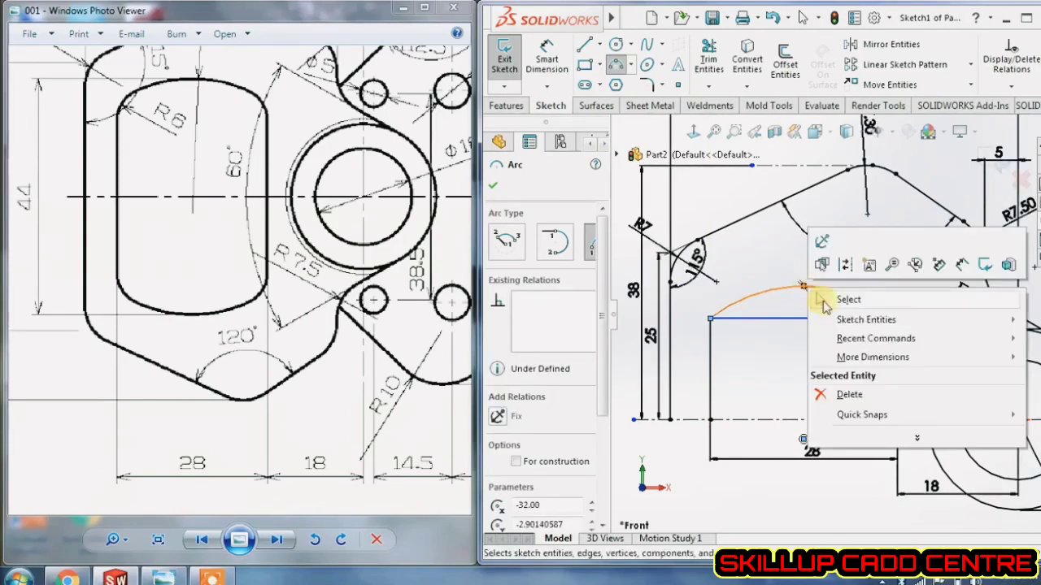
left_click(837, 295)
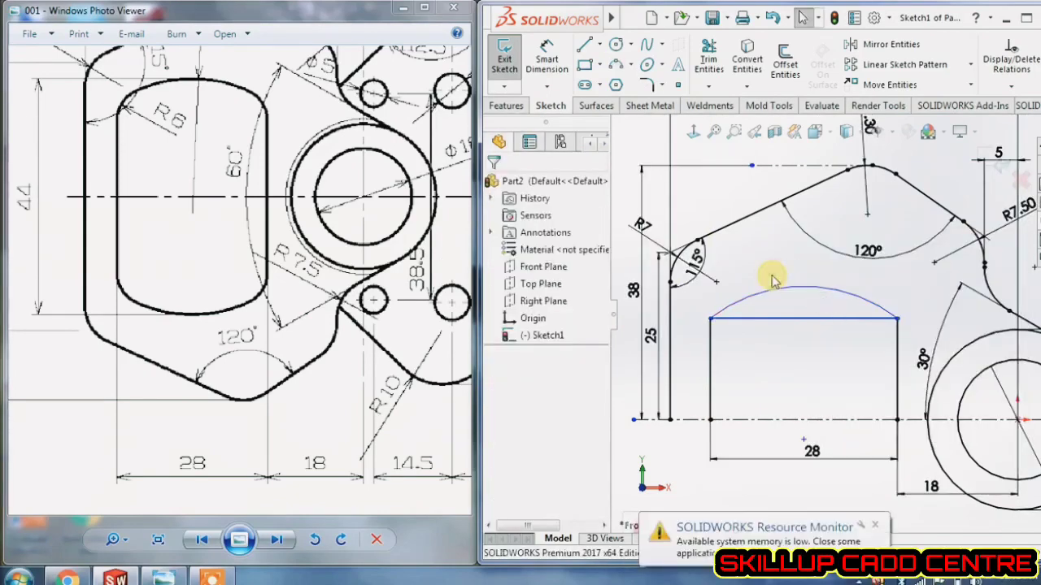
- Dimension the radius of the window's top arc as 25 mm
left_click_drag(244, 204, 266, 364)
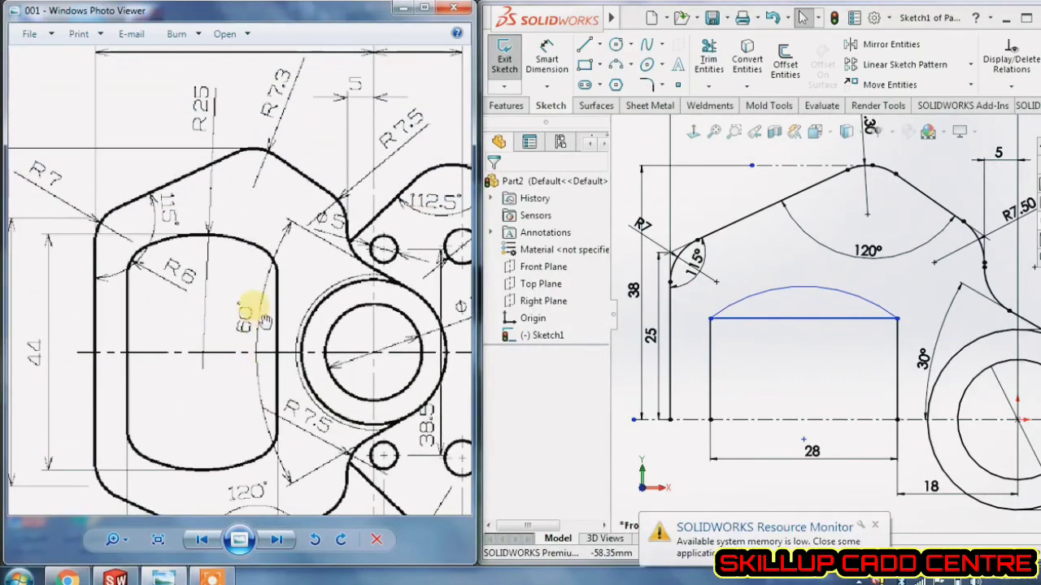
left_click(546, 61)
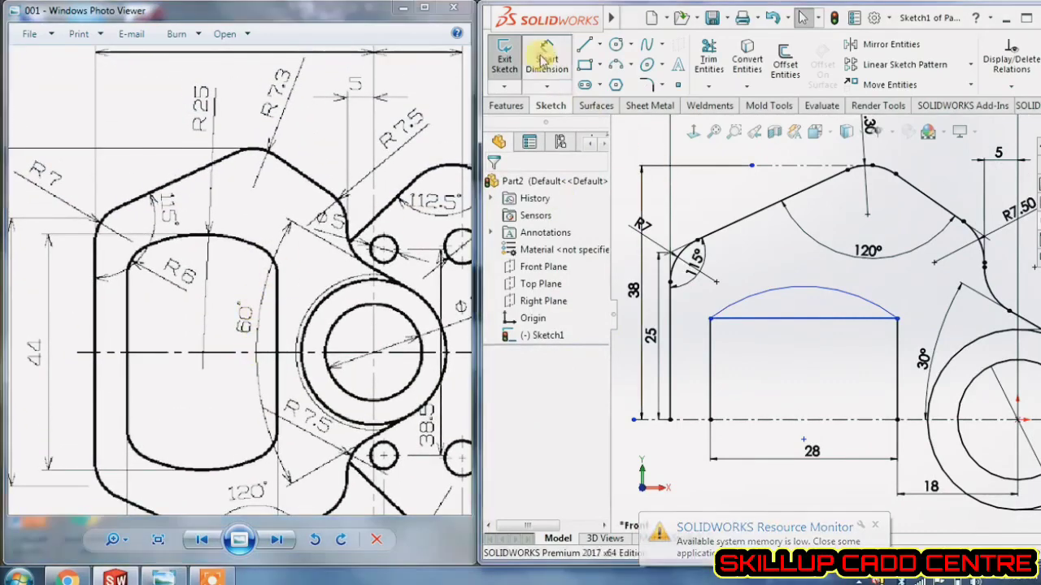
left_click(865, 294)
left_click(874, 285)
type("25")
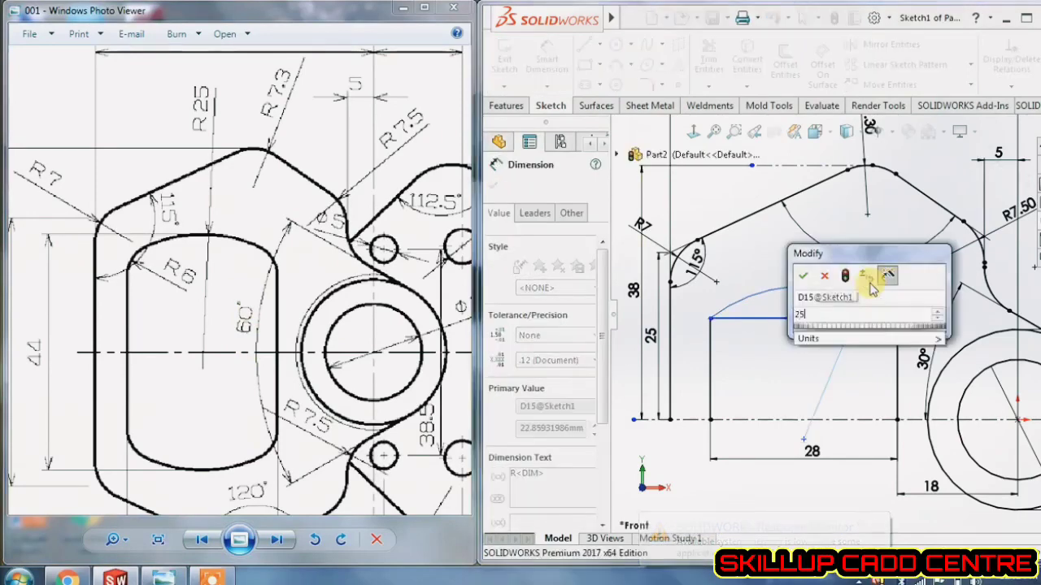
key("Return")
right_click(777, 268)
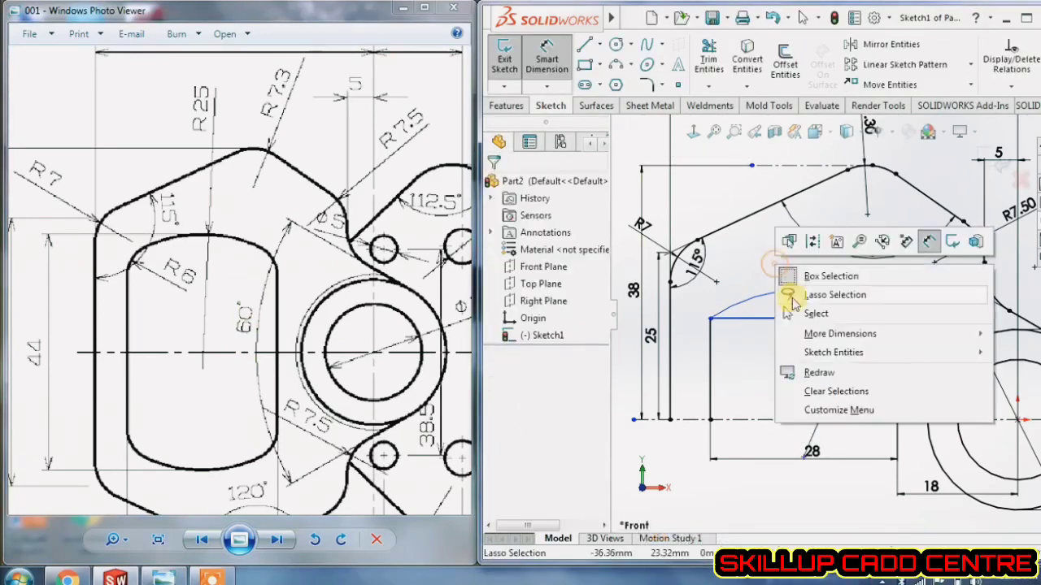
left_click(802, 327)
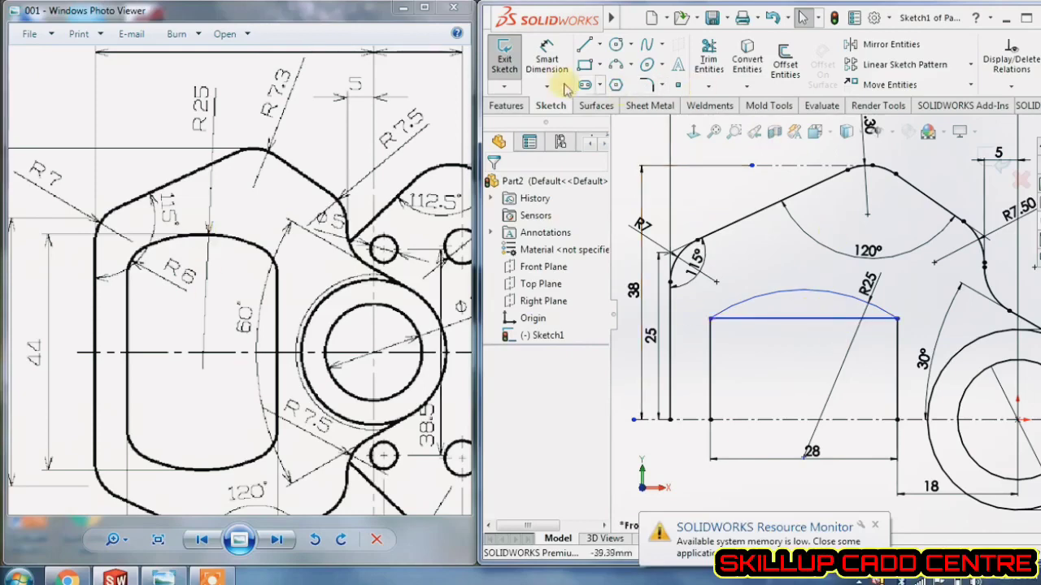
left_click(540, 65)
left_click(818, 293)
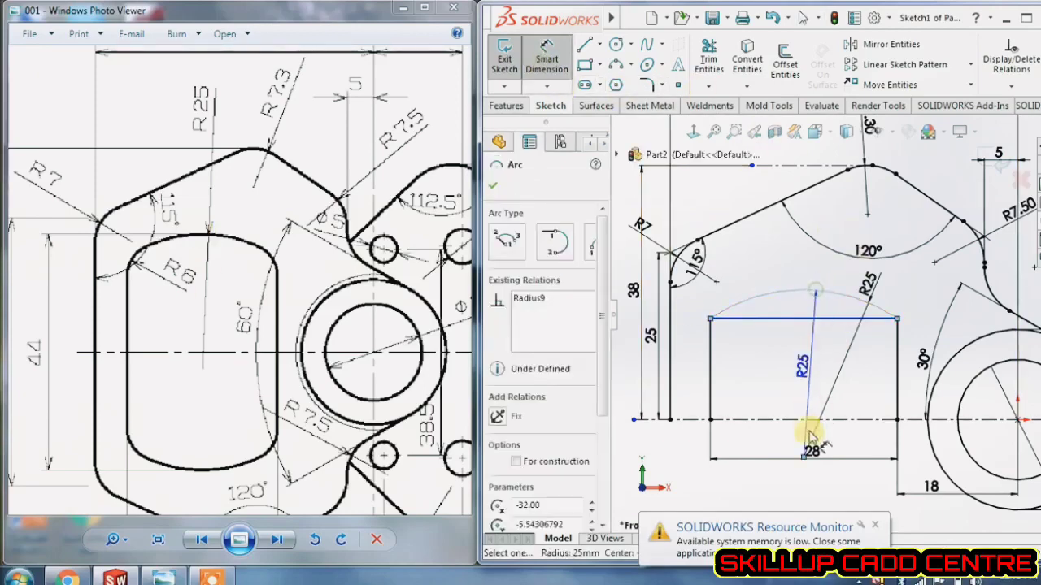
left_click(790, 420)
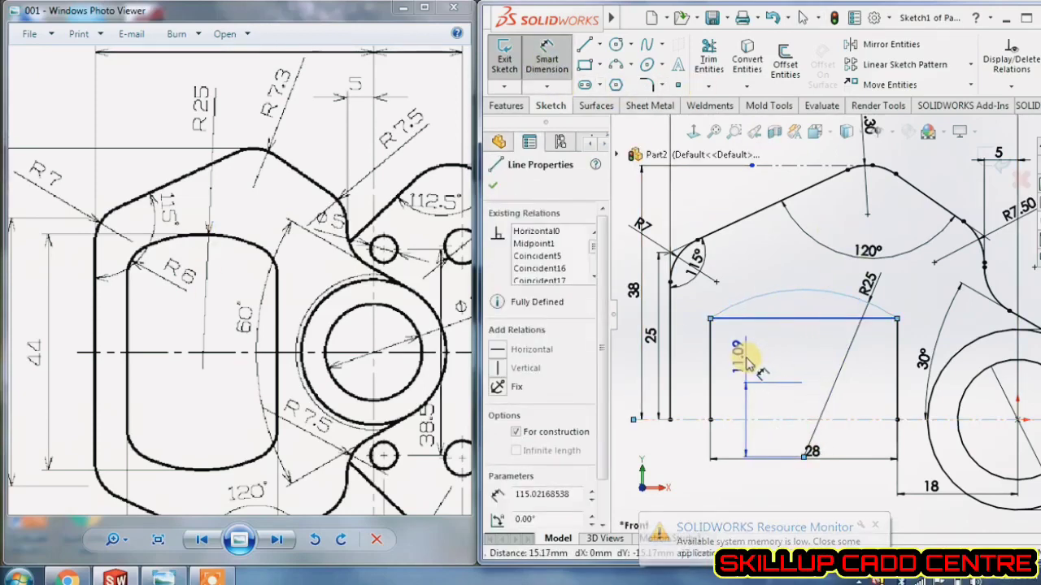
key("Escape")
key("Escape")
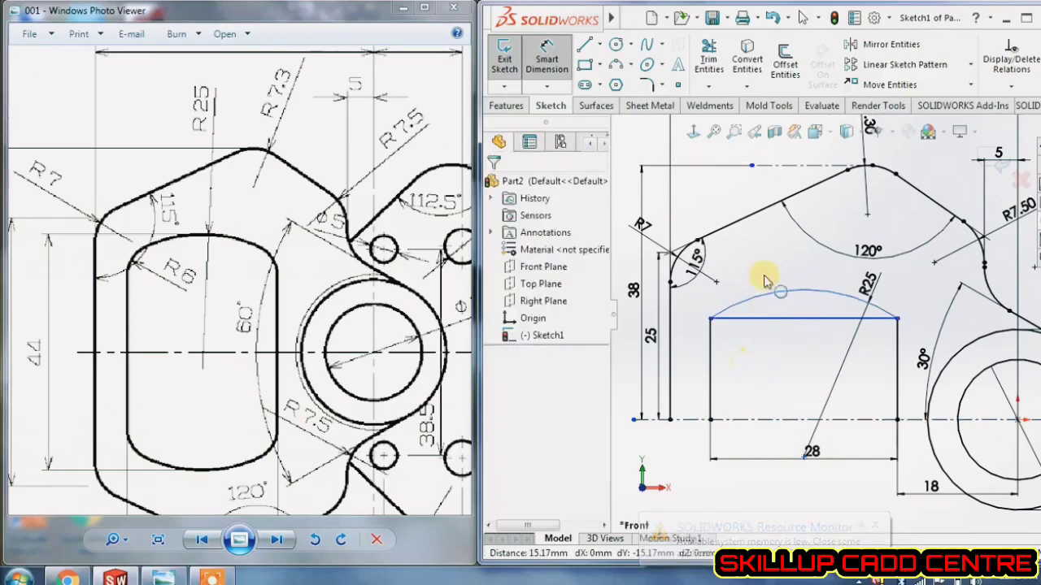
- Draw a horizontal centerline about 12 mm long, tangent to the window's top arc, from the arc's highest point towards the plate's outer edge
left_click(599, 45)
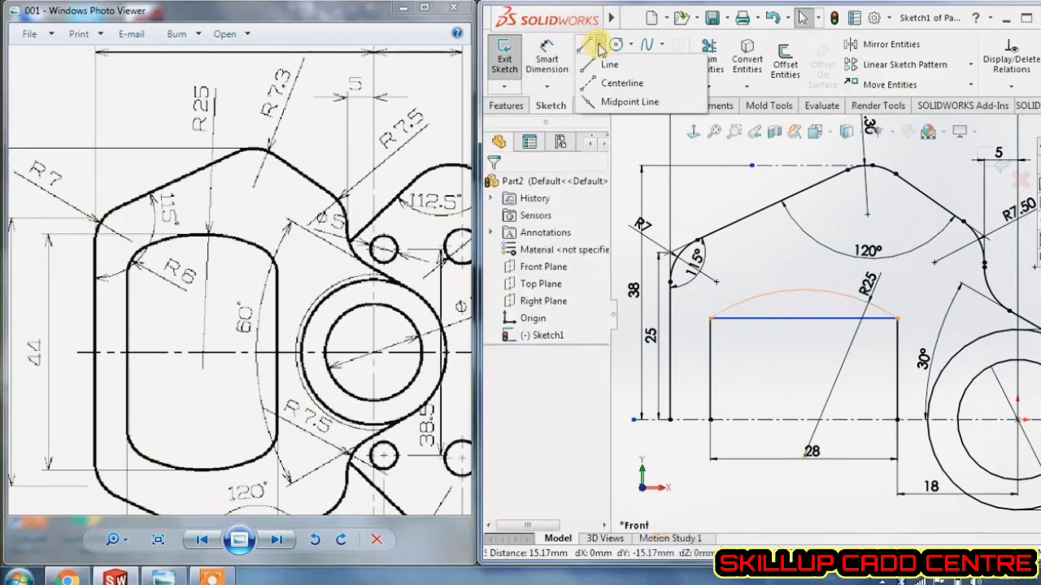
left_click(618, 84)
left_click_drag(802, 289, 724, 290)
right_click(734, 293)
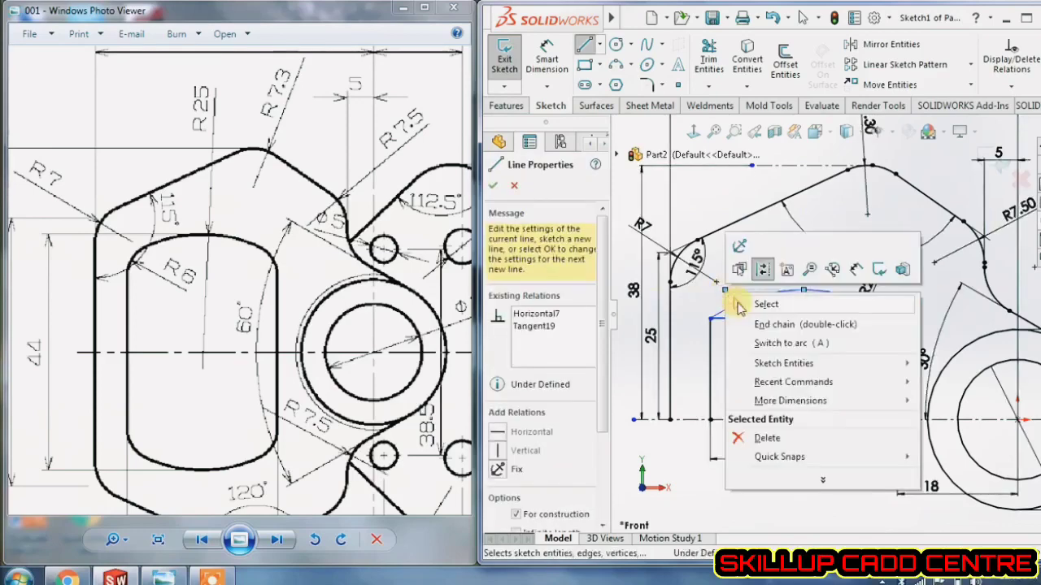
left_click(758, 302)
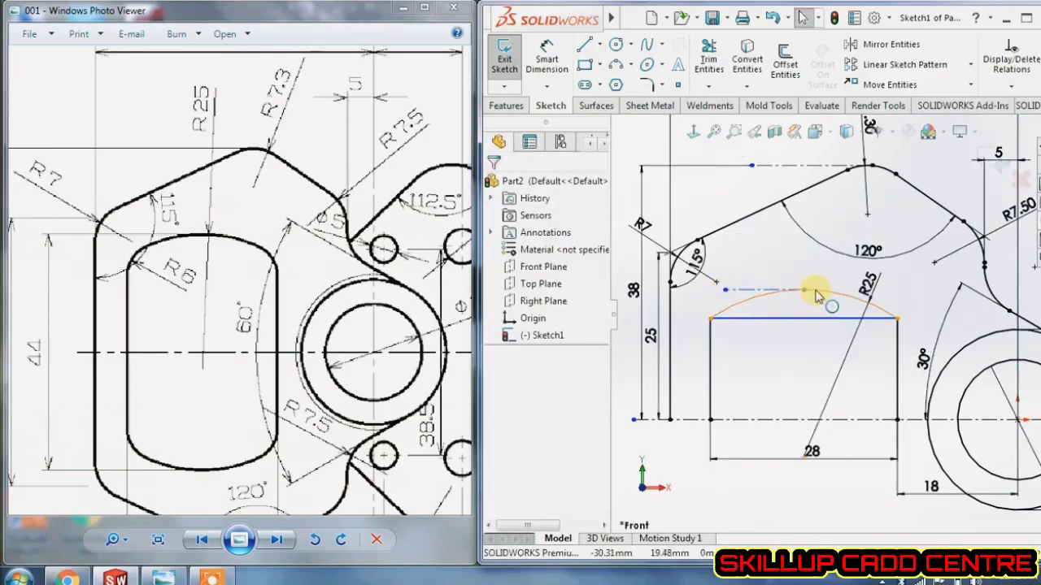
- Dimension the distance between the tangent centerline and the plate's horizontal centerline as 44/2 mm
left_click(558, 55)
left_click(744, 289)
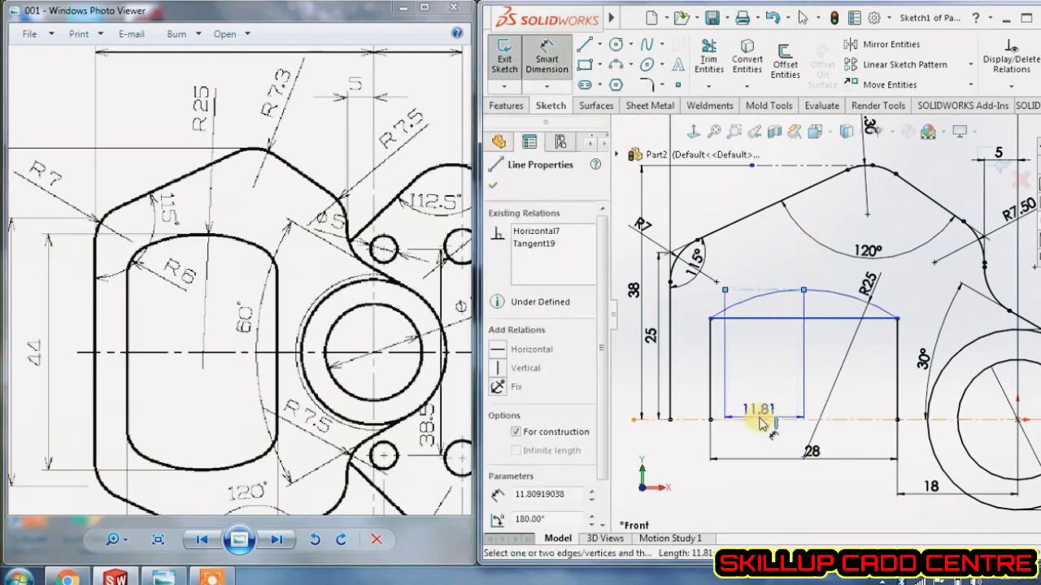
left_click(760, 420)
left_click(760, 389)
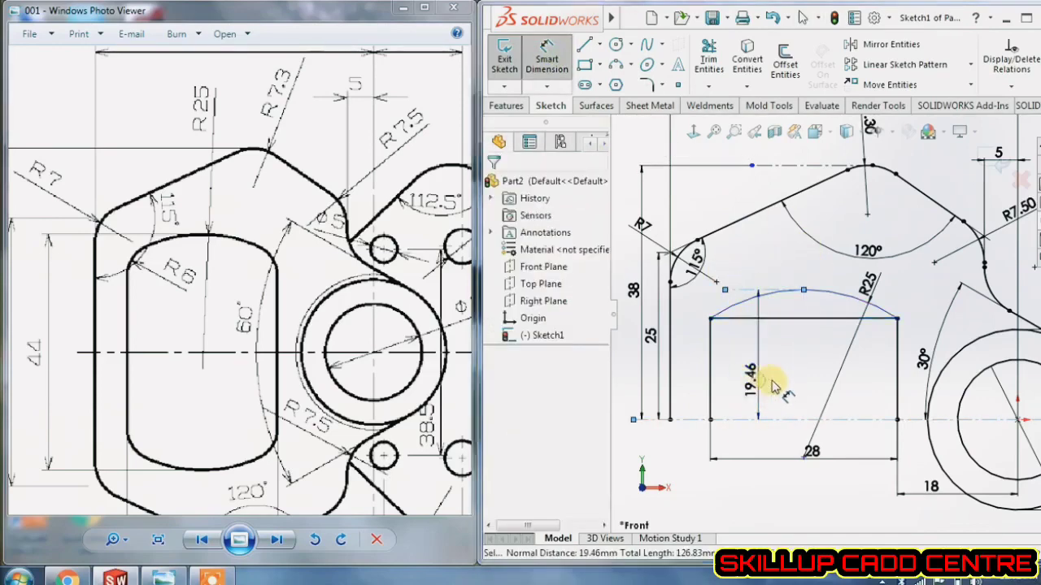
type("44")
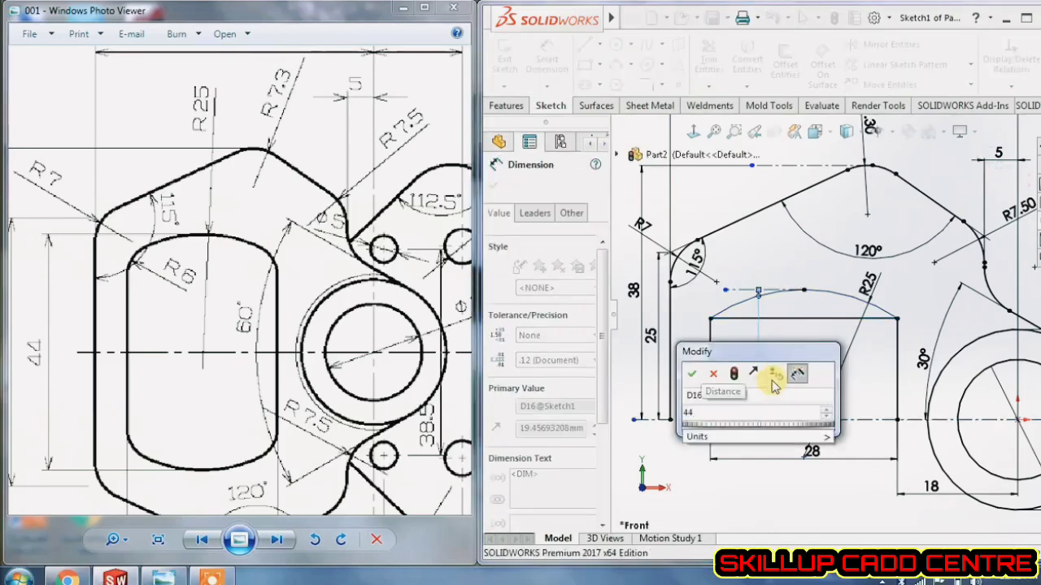
type("/2")
key("Return")
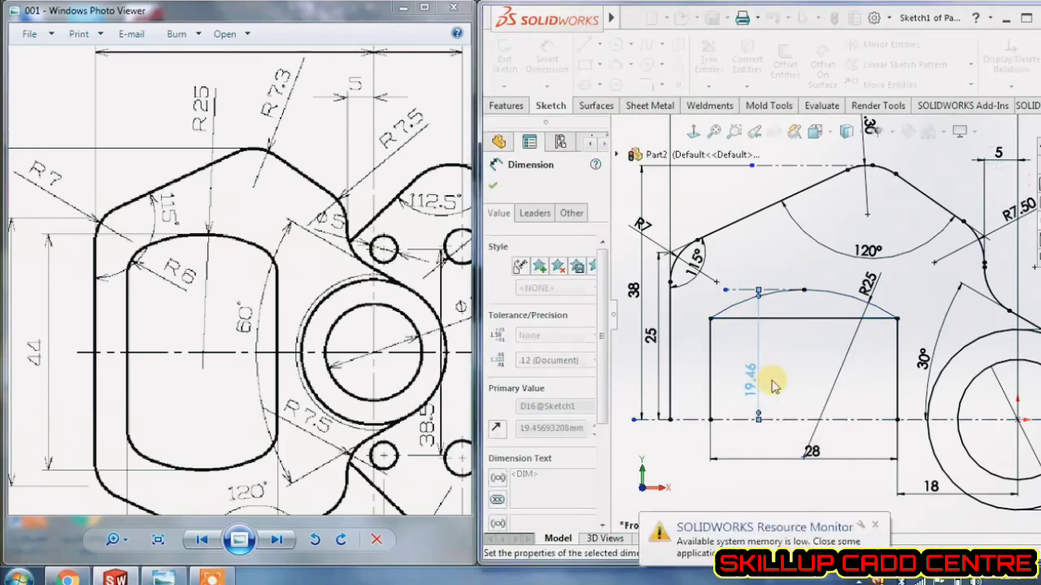
left_click(799, 357)
right_click(790, 350)
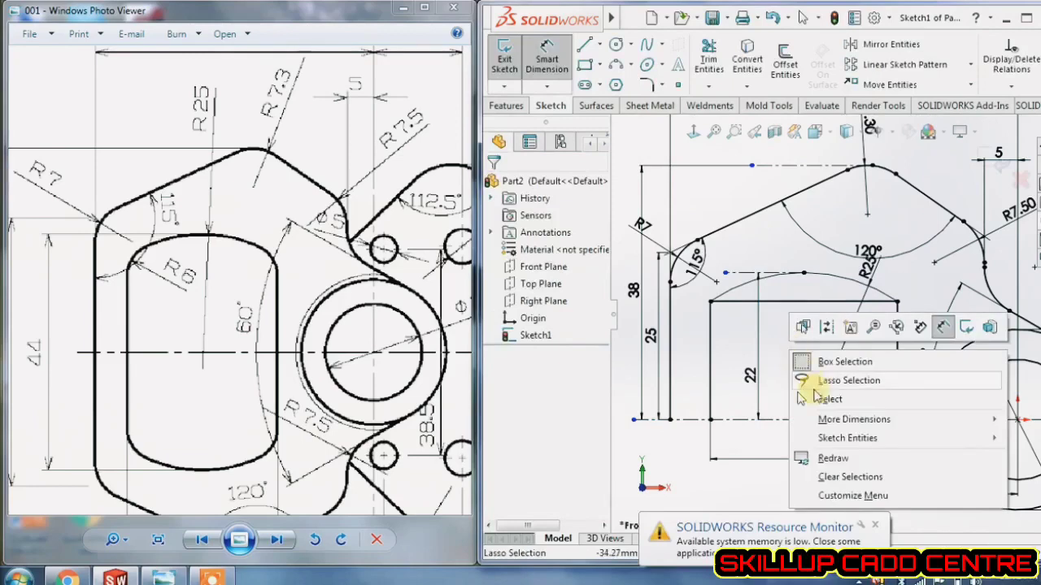
left_click(811, 397)
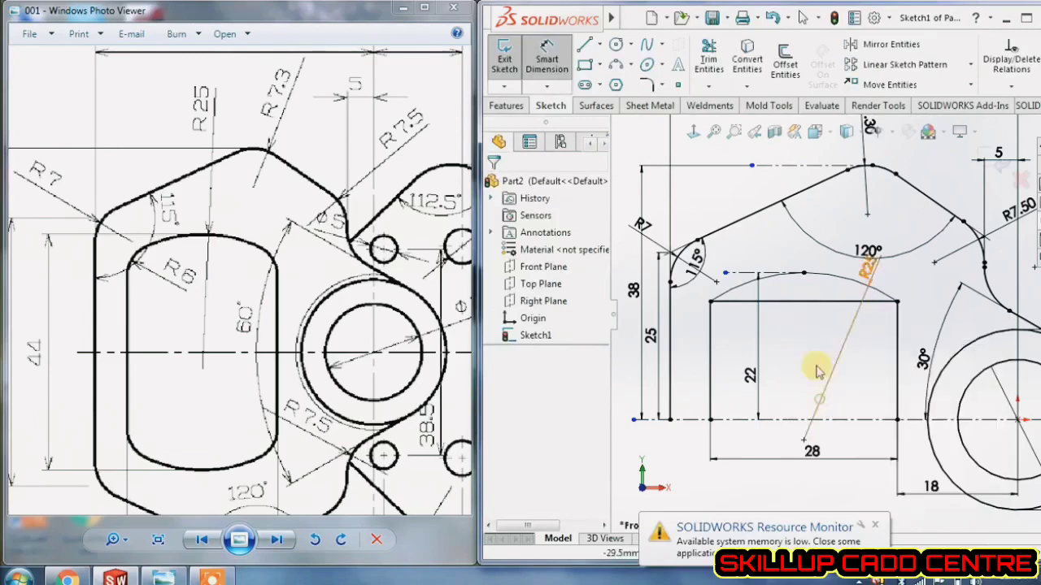
- Convert the straight line between the window's upper corners to construction geometry and move the 22 mm dimension to the window's middle
left_click(795, 303)
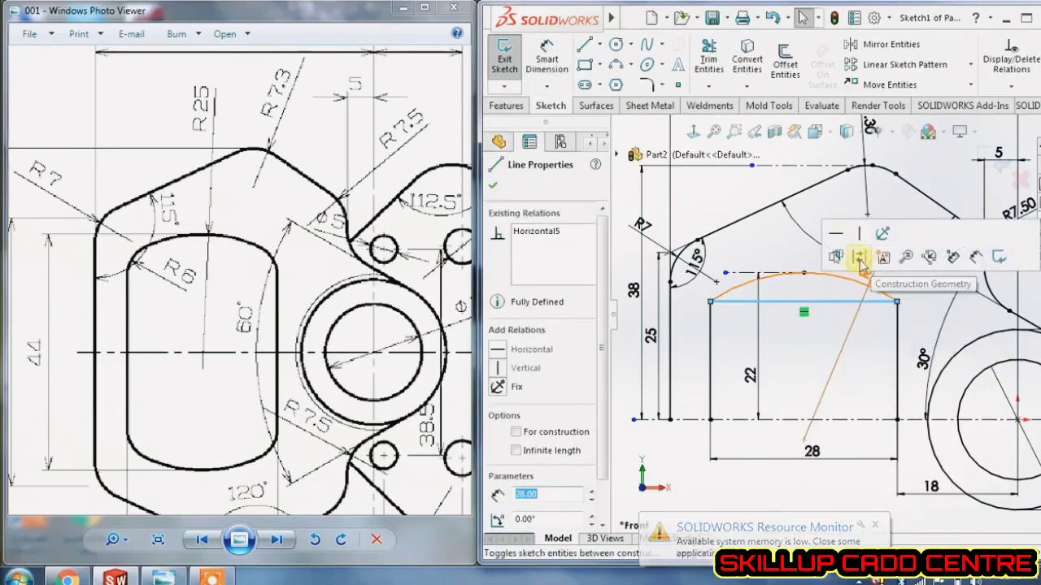
left_click(858, 257)
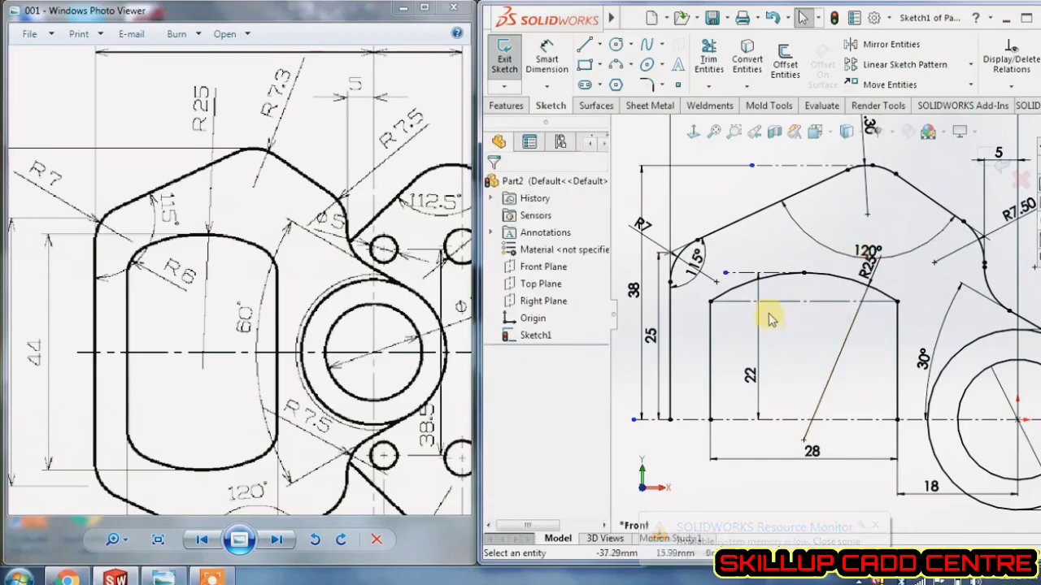
left_click_drag(750, 377, 797, 379)
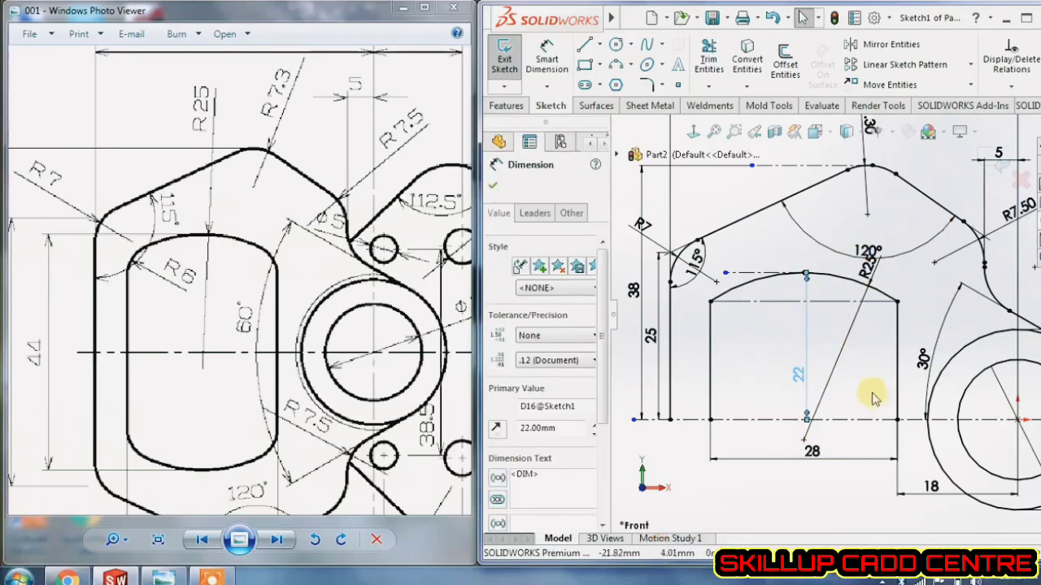
left_click(864, 394)
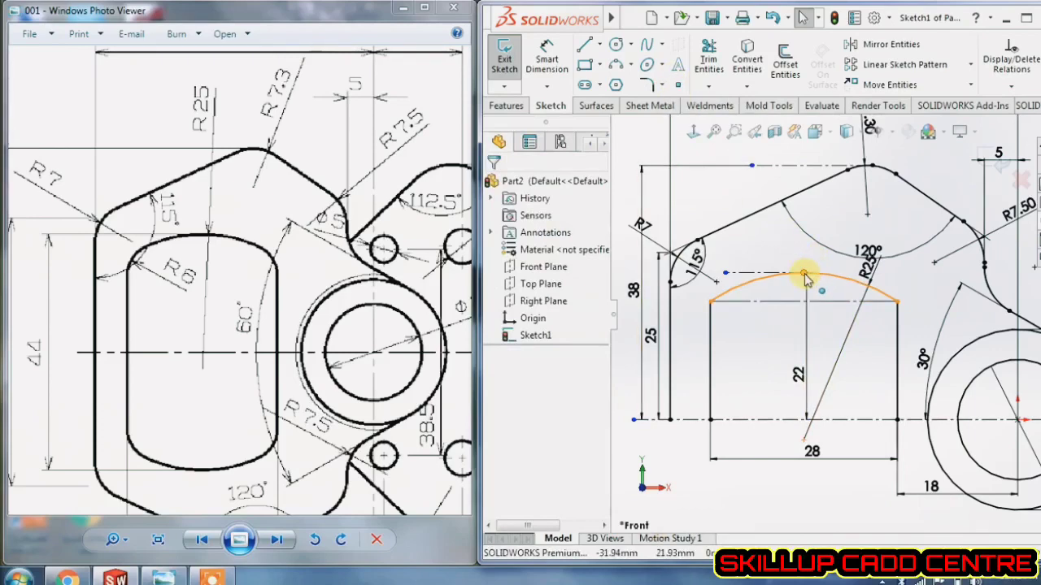
- Start a Mirror and select the plate's outer profile, from the line at the hub round to the outer vertical edge and its corner arc
scroll(787, 286, "up", 2)
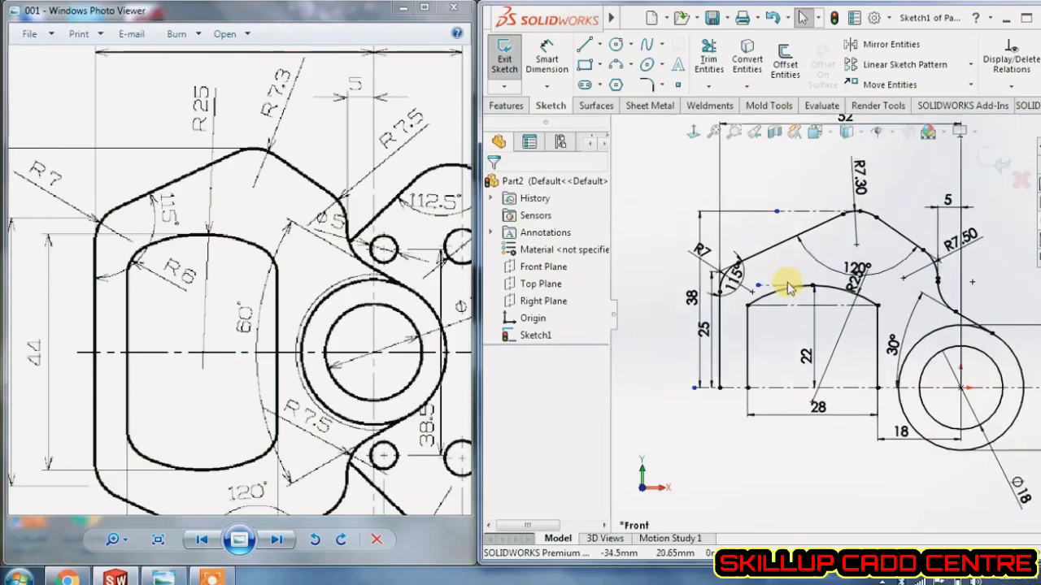
scroll(787, 286, "up", 1)
scroll(989, 376, "up", 1)
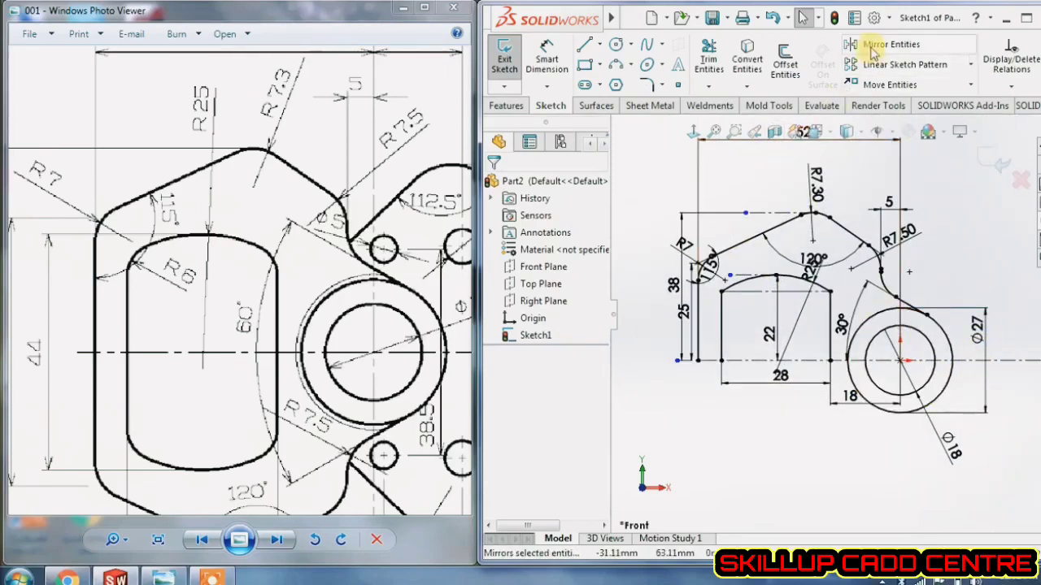
left_click(873, 47)
left_click(906, 300)
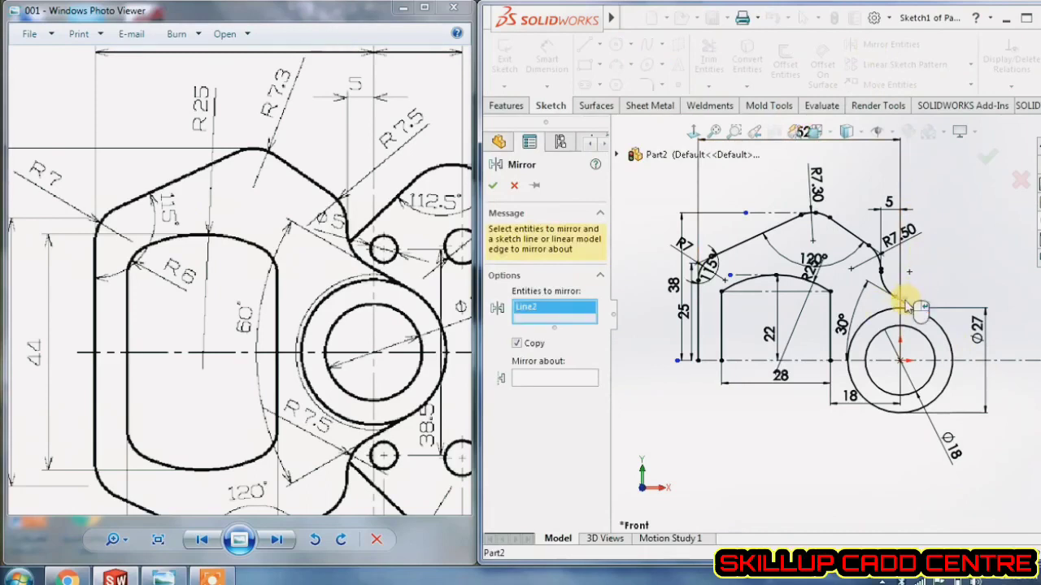
left_click(882, 272)
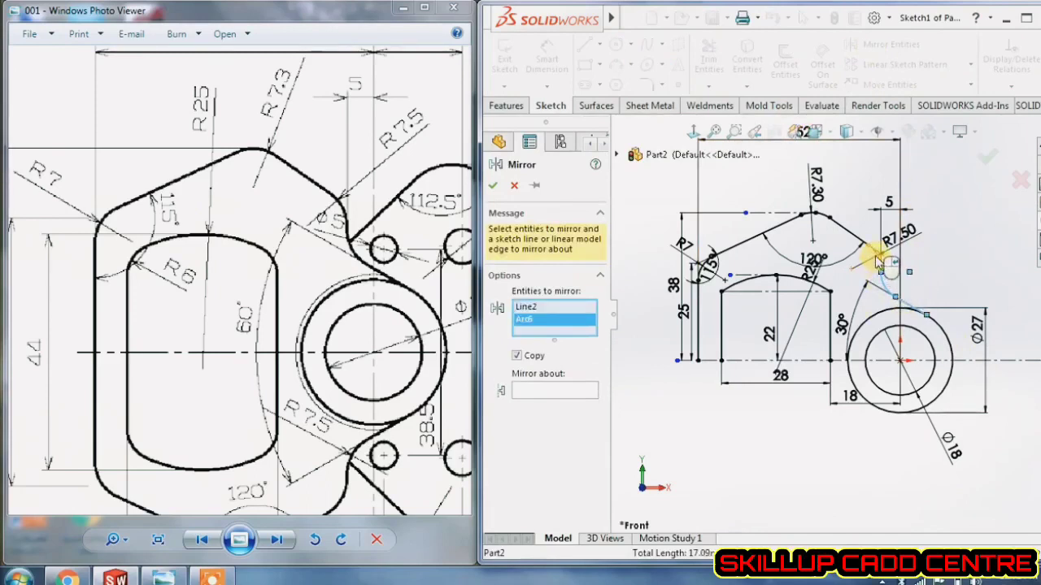
left_click(879, 261)
left_click(848, 232)
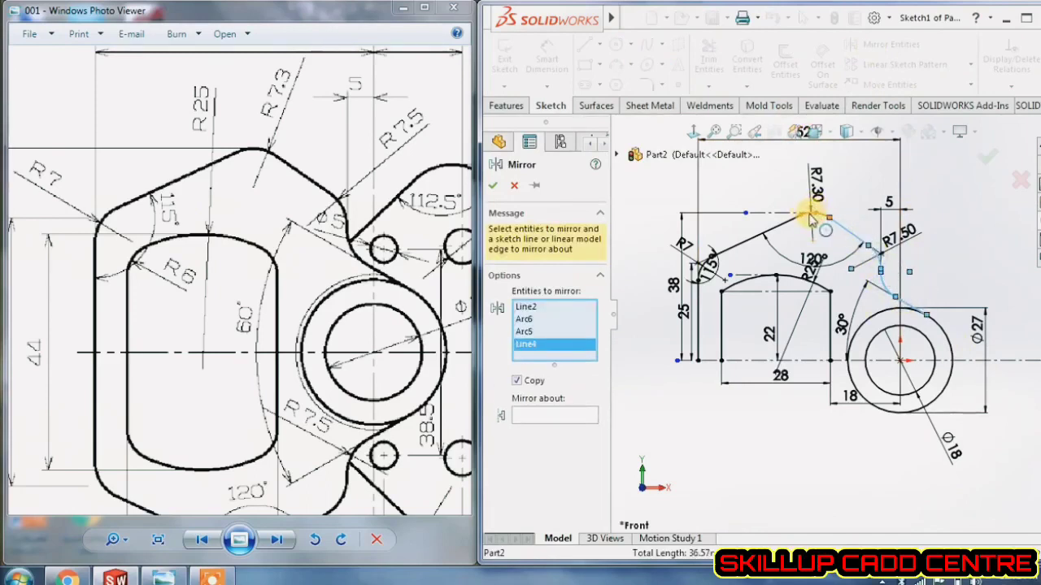
left_click(809, 215)
left_click(791, 221)
left_click(702, 269)
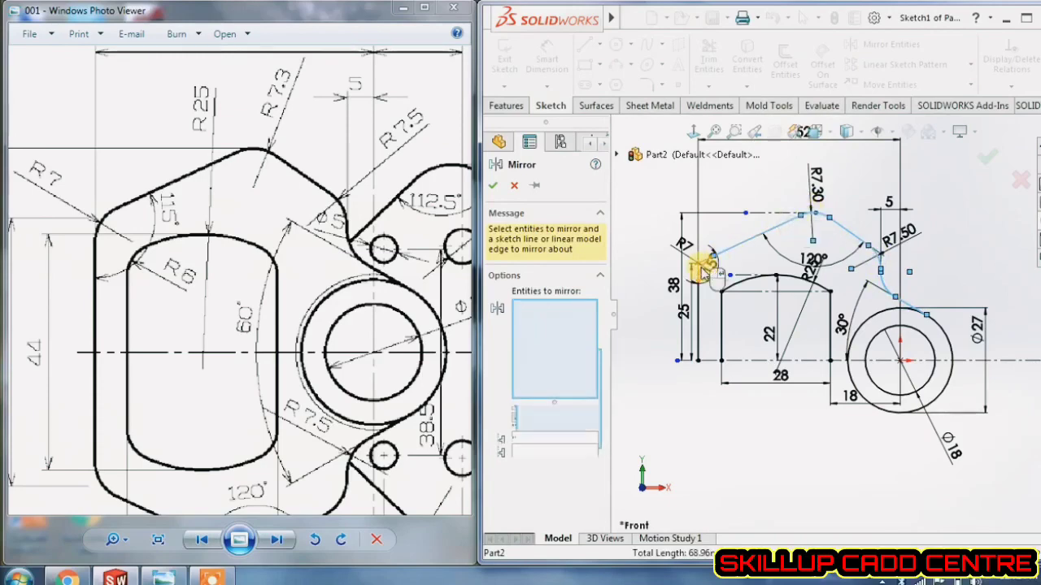
left_click(697, 313)
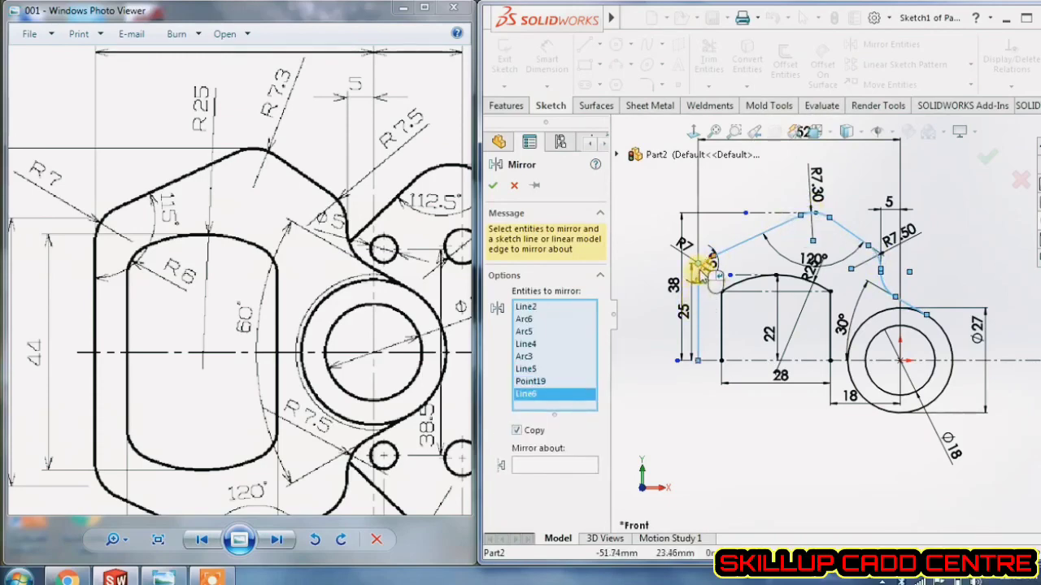
left_click(710, 265)
- Add the window's top arc, both vertical lines and two horizontal construction lines to the Mirror, and mirror everything about the horizontal centerline
left_click(739, 288)
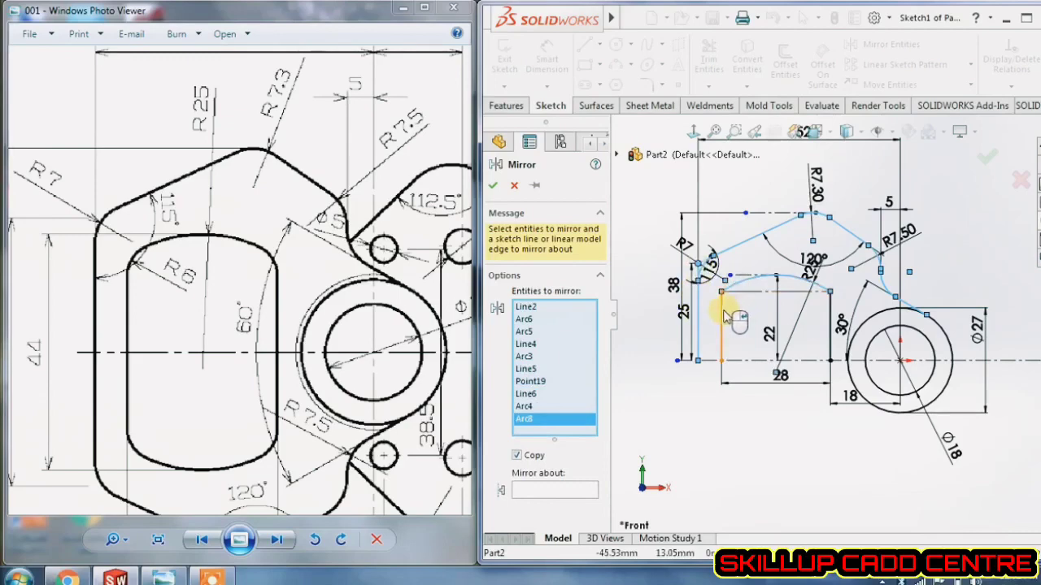
left_click(724, 317)
left_click(752, 293)
left_click(808, 308)
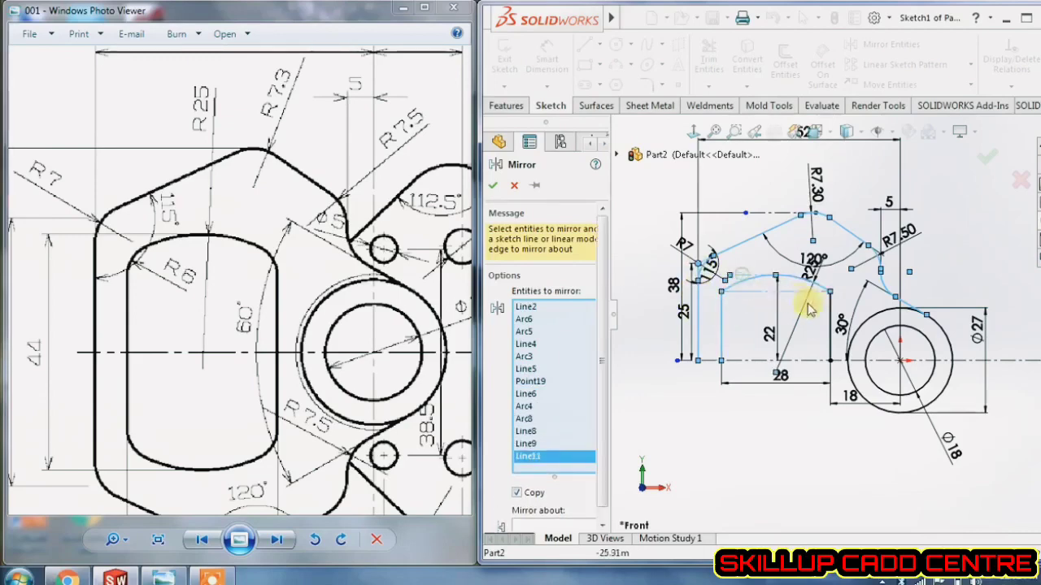
left_click(830, 317)
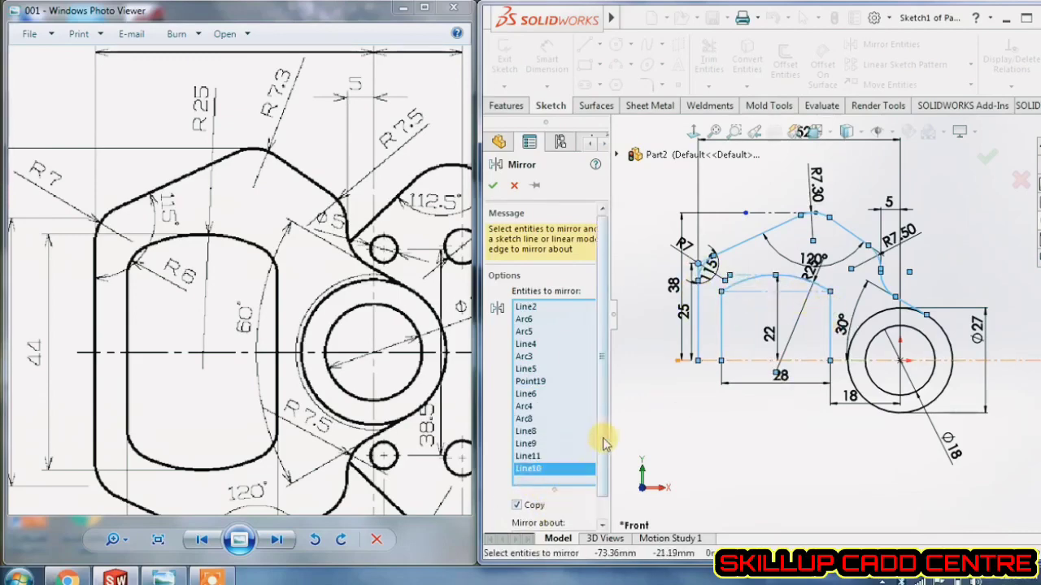
left_click_drag(602, 439, 602, 500)
left_click(589, 519)
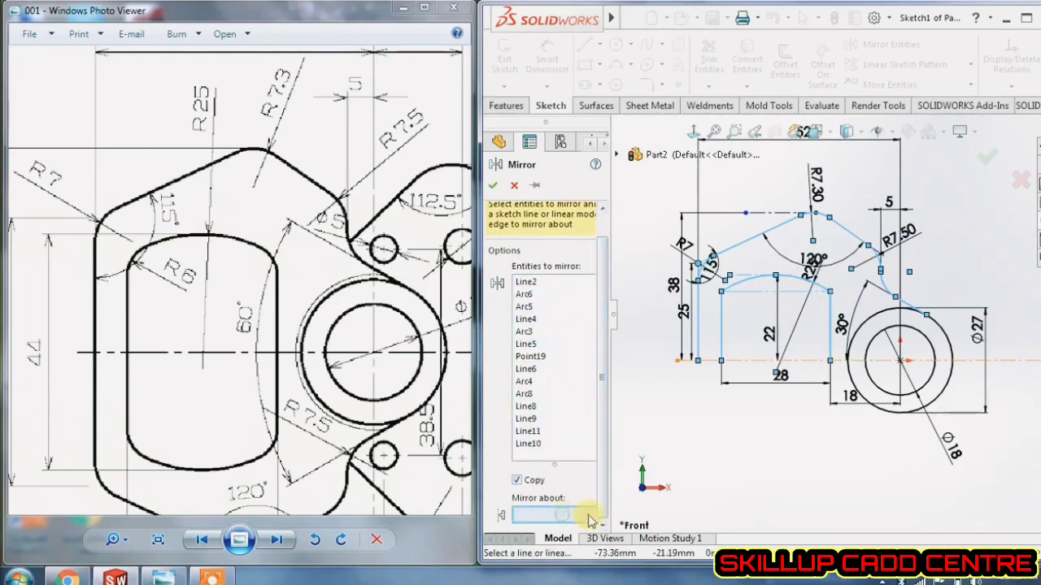
left_click(813, 363)
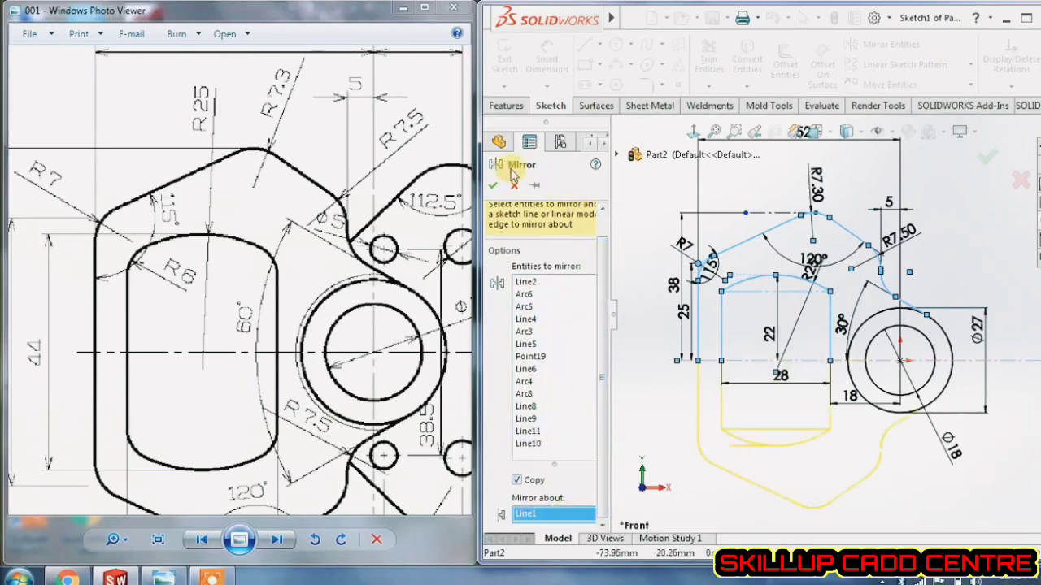
left_click(496, 185)
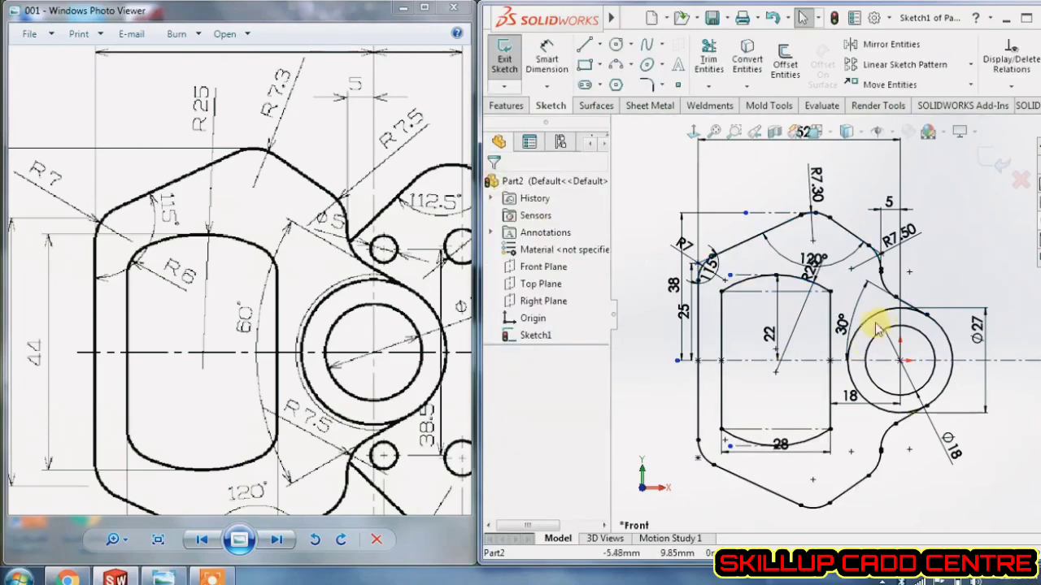
- Try to fillet the window's upper corner nearest the plate's outer vertical edge with a 6 mm radius
scroll(813, 300, "up", 4)
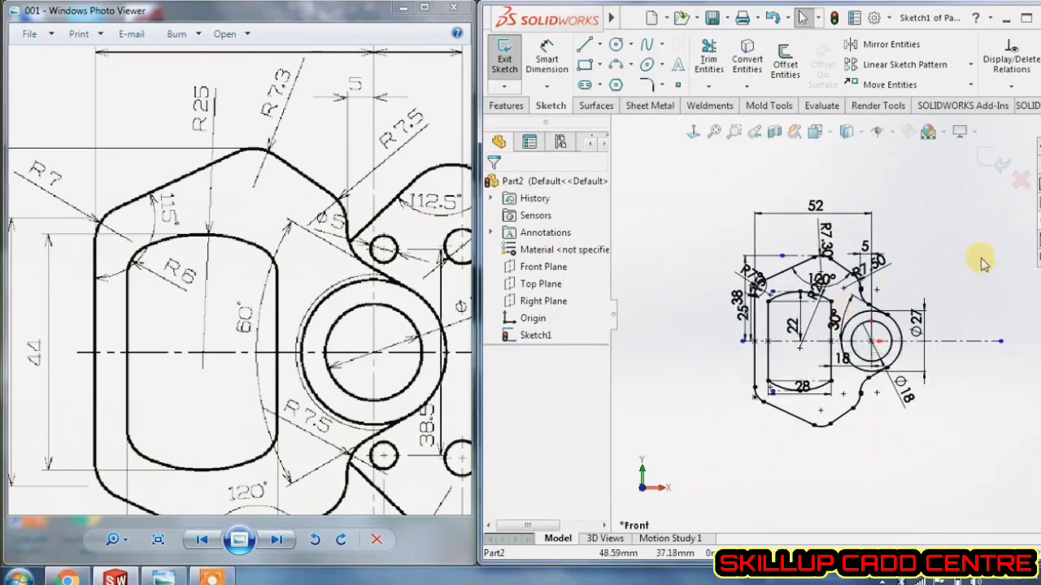
scroll(982, 263, "down", 2)
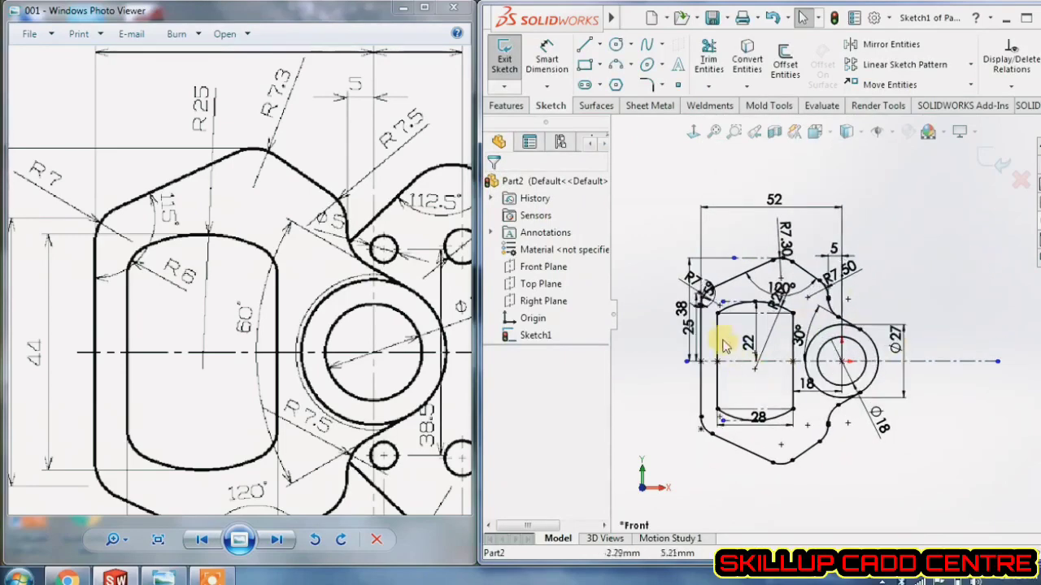
scroll(769, 321, "down", 4)
scroll(769, 321, "down", 2)
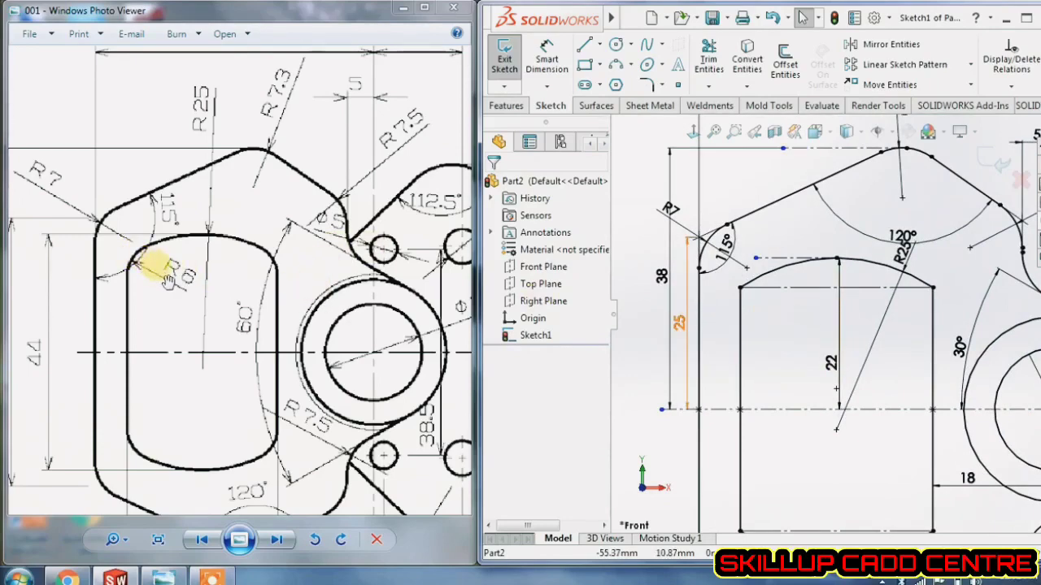
left_click(648, 85)
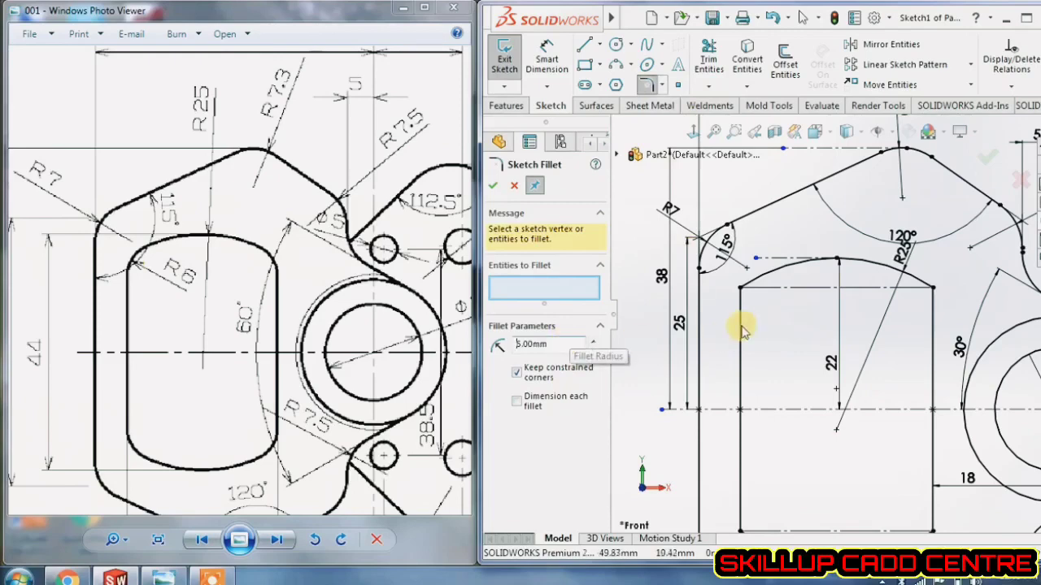
left_click(740, 288)
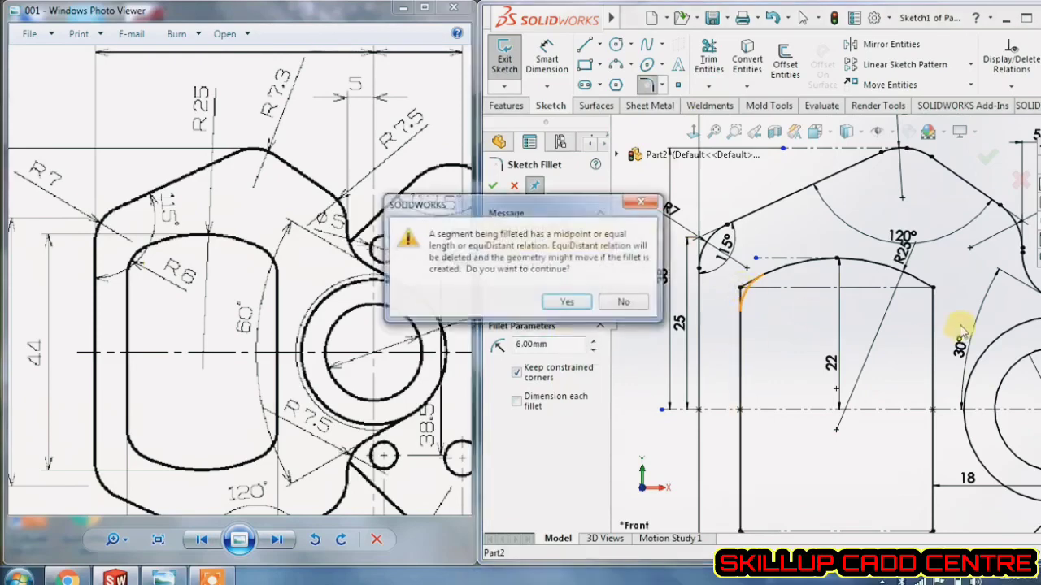
left_click(585, 307)
left_click(492, 185)
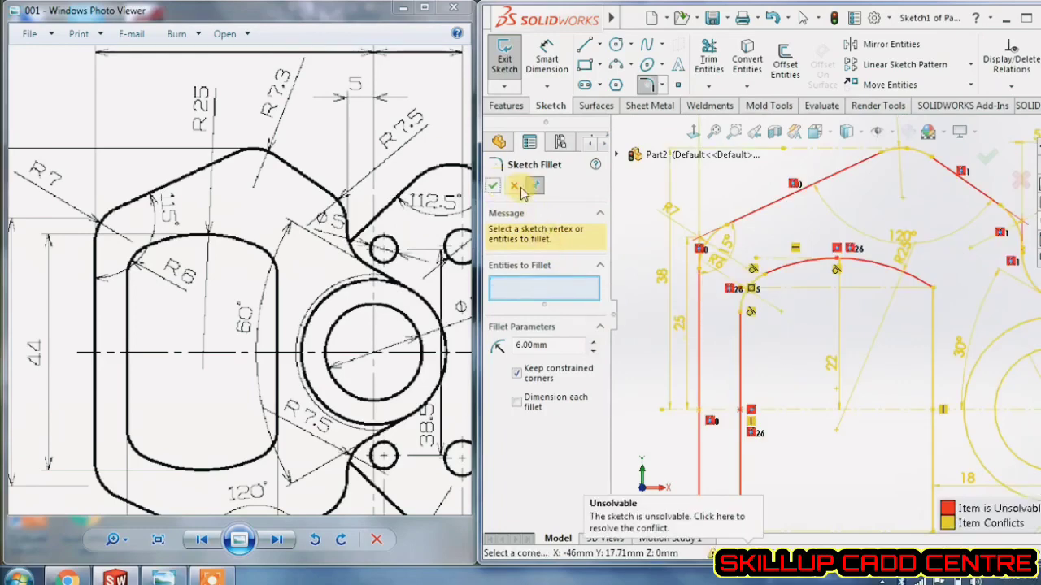
- Cancel the window corner fillet and exit the sketch
left_click(521, 188)
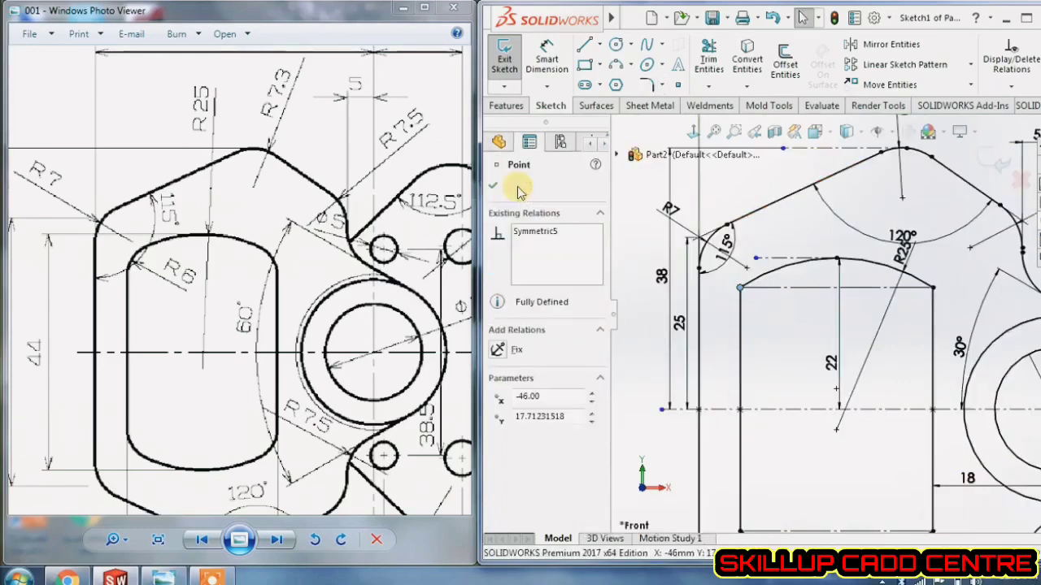
scroll(805, 343, "up", 1)
left_click(802, 346)
scroll(801, 346, "up", 2)
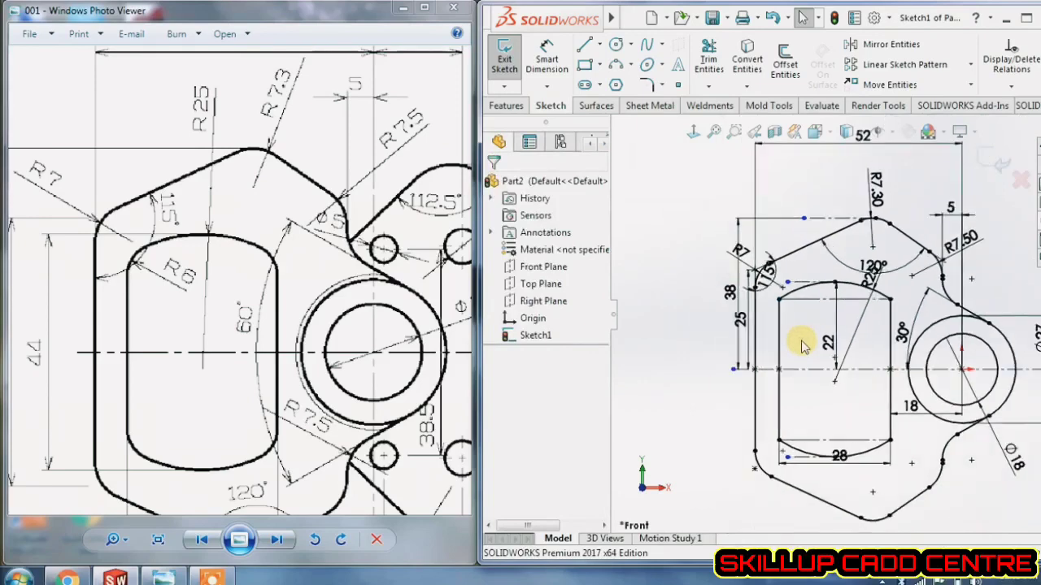
scroll(802, 346, "up", 2)
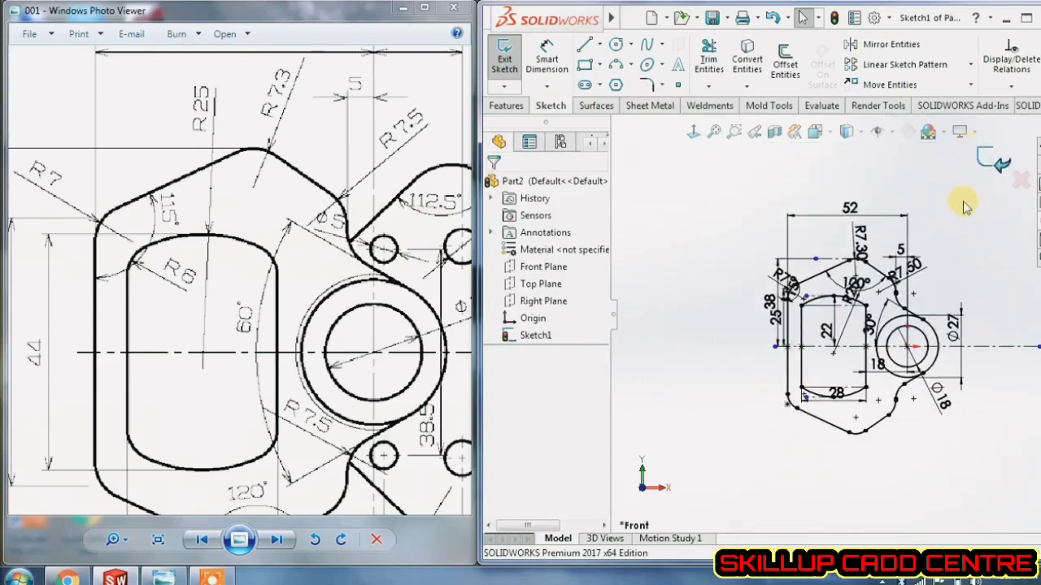
left_click(992, 160)
mouse_move(902, 171)
middle_mouse_down()
mouse_move(890, 213)
mouse_move(909, 309)
mouse_move(893, 302)
middle_mouse_up()
- Check the hub height and plate thicknesses in the lower view of the reference drawing
left_click_drag(392, 290, 254, 298)
scroll(255, 298, "down", 5)
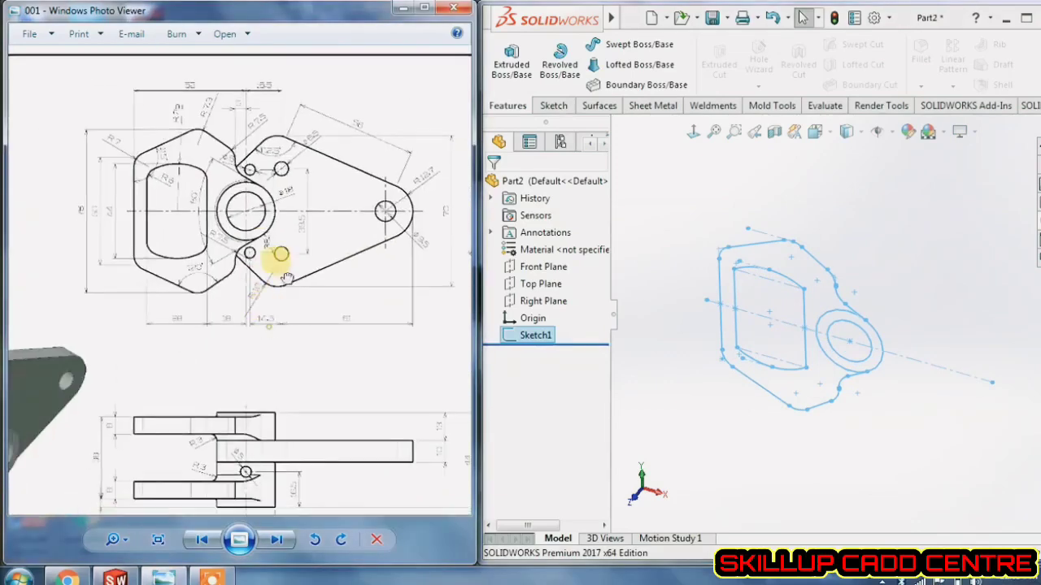
mouse_move(274, 458)
left_mouse_down()
mouse_move(287, 374)
mouse_move(232, 368)
left_mouse_up()
scroll(299, 377, "up", 1)
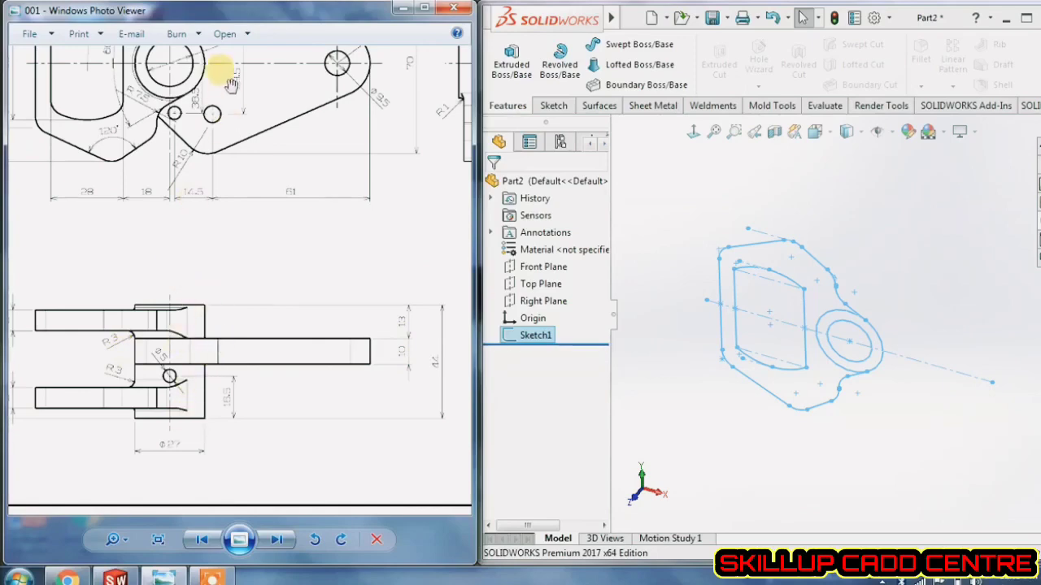
left_click(521, 76)
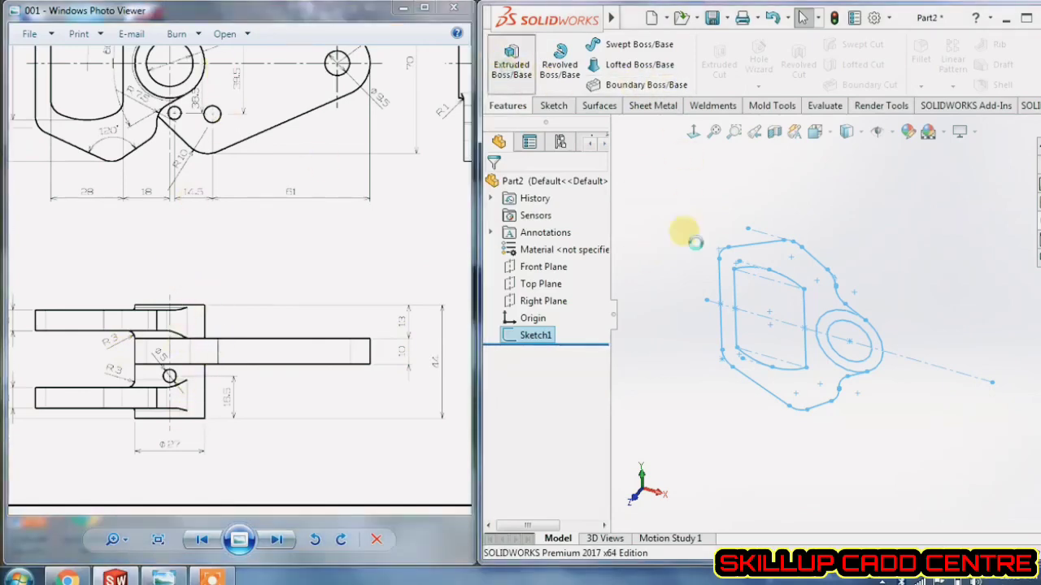
left_click(873, 366)
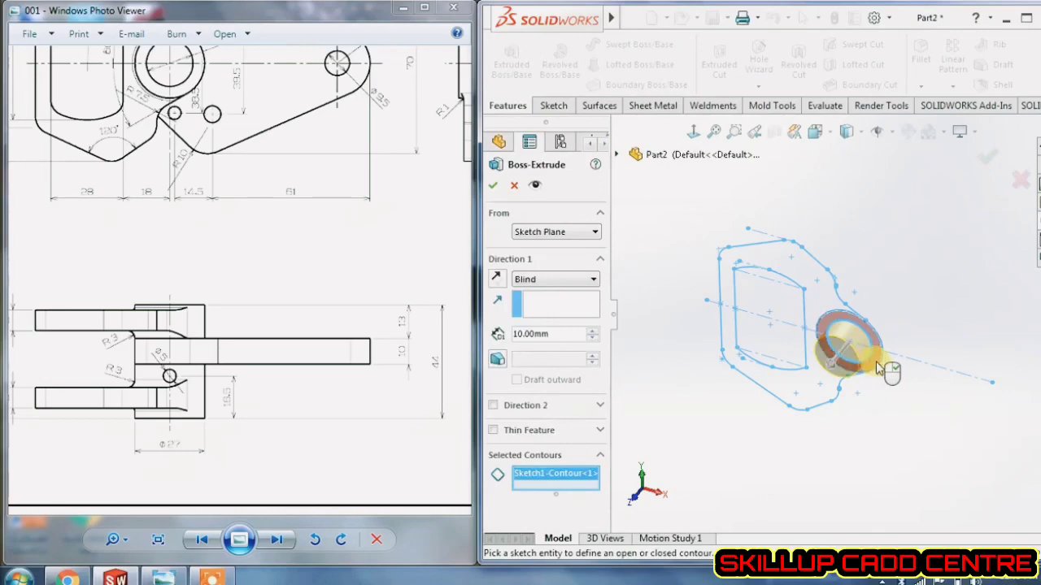
left_click(878, 367)
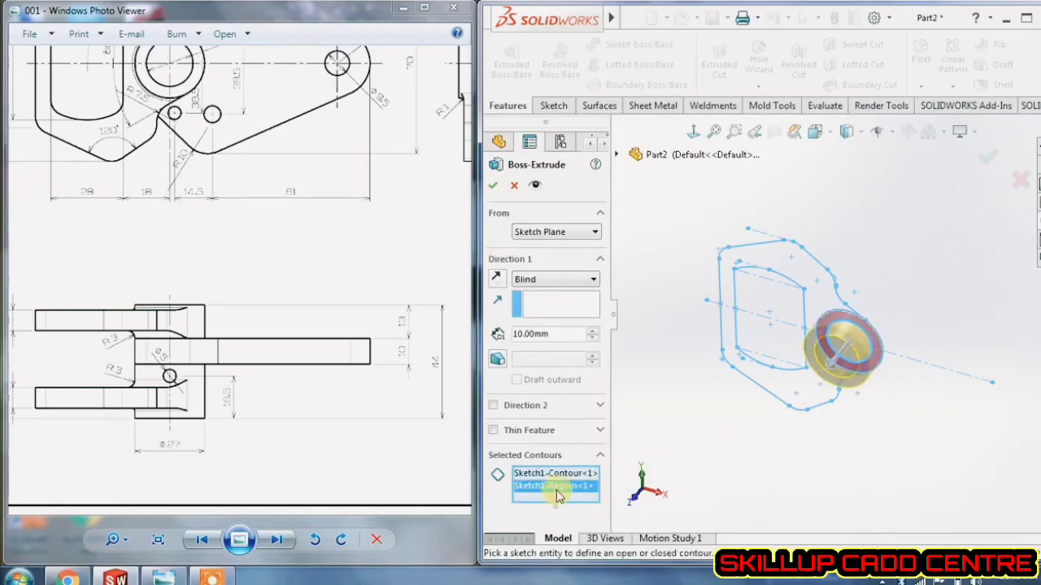
left_click(516, 186)
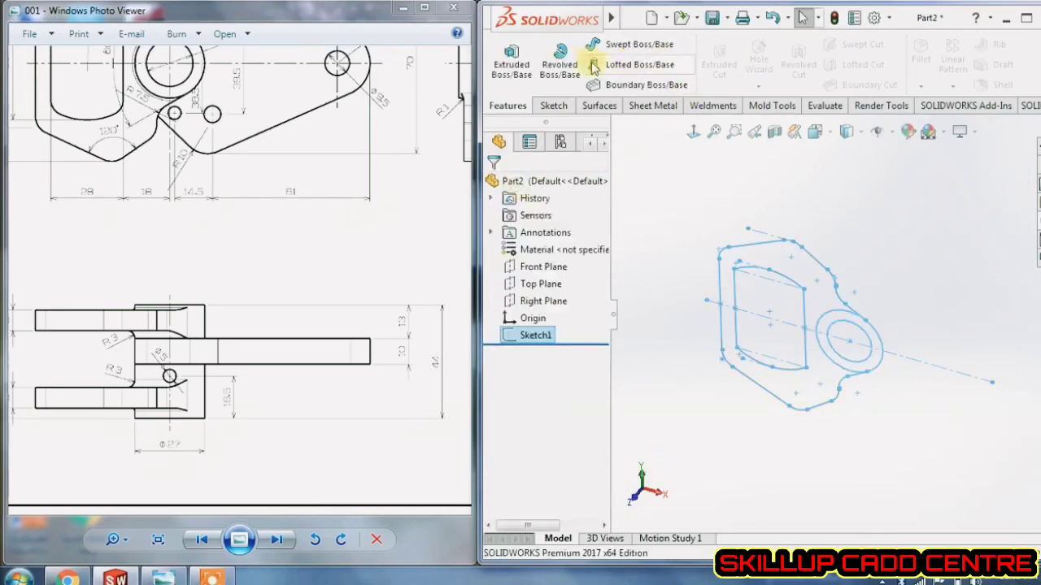
- Extrude the ring between the hub's two circles 44 mm in the reversed direction
left_click(511, 64)
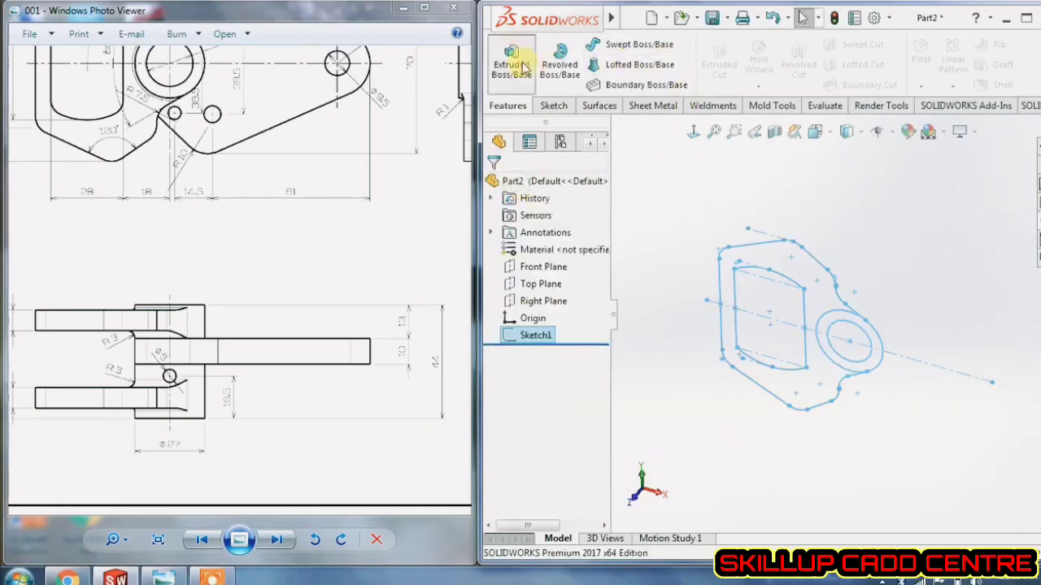
left_click(872, 366)
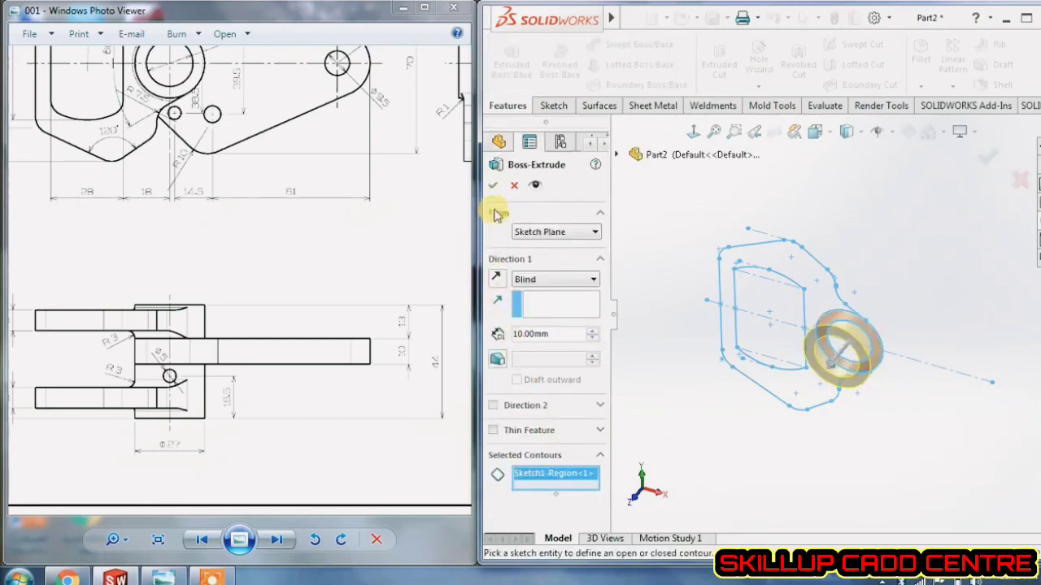
left_click(497, 279)
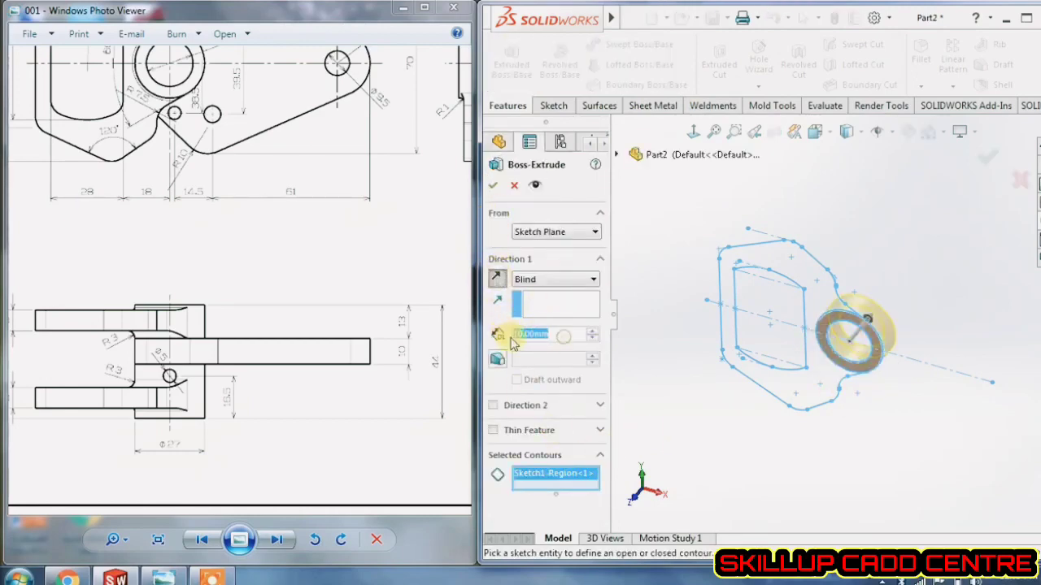
type("44")
key("Return")
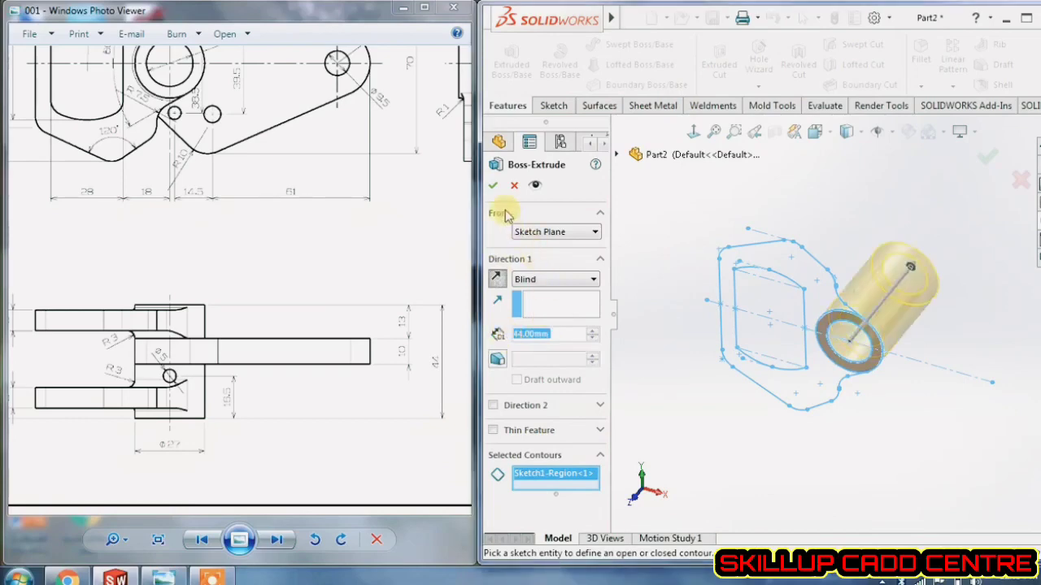
left_click(493, 185)
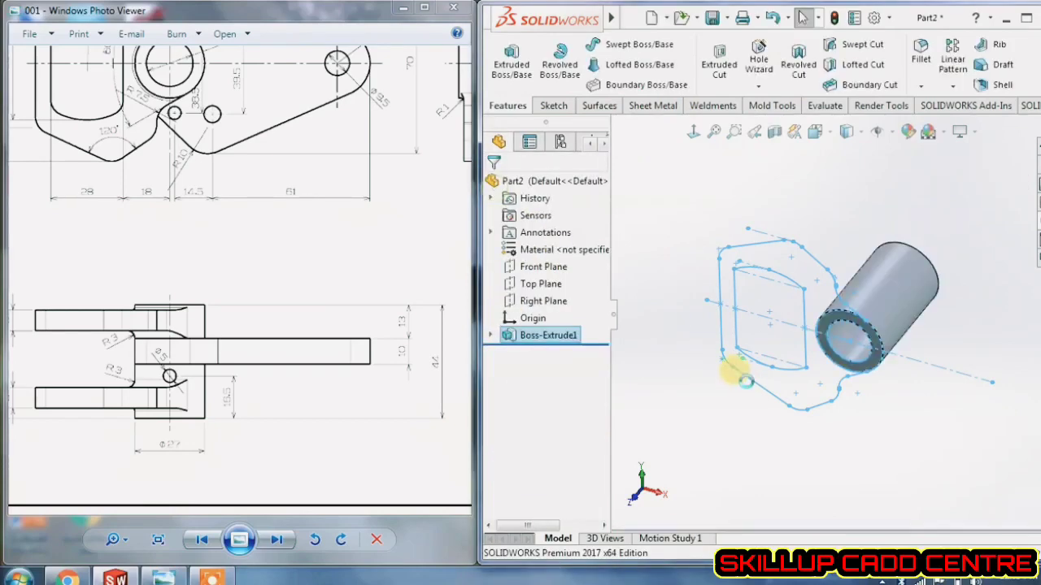
left_click(840, 416)
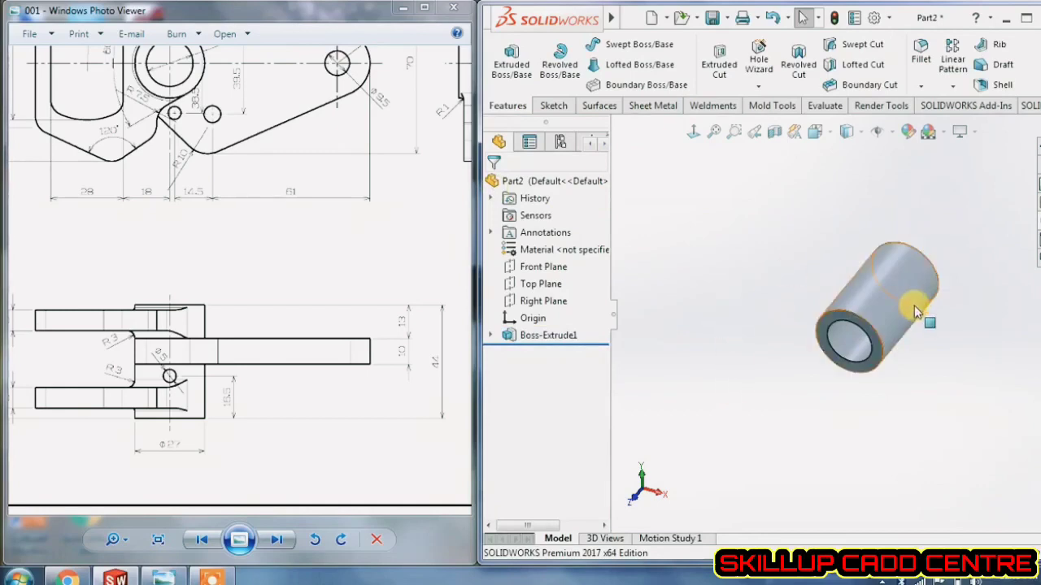
- Try to extrude the left plate's profile from the sketch shared with the hub extrusion
left_click(490, 336)
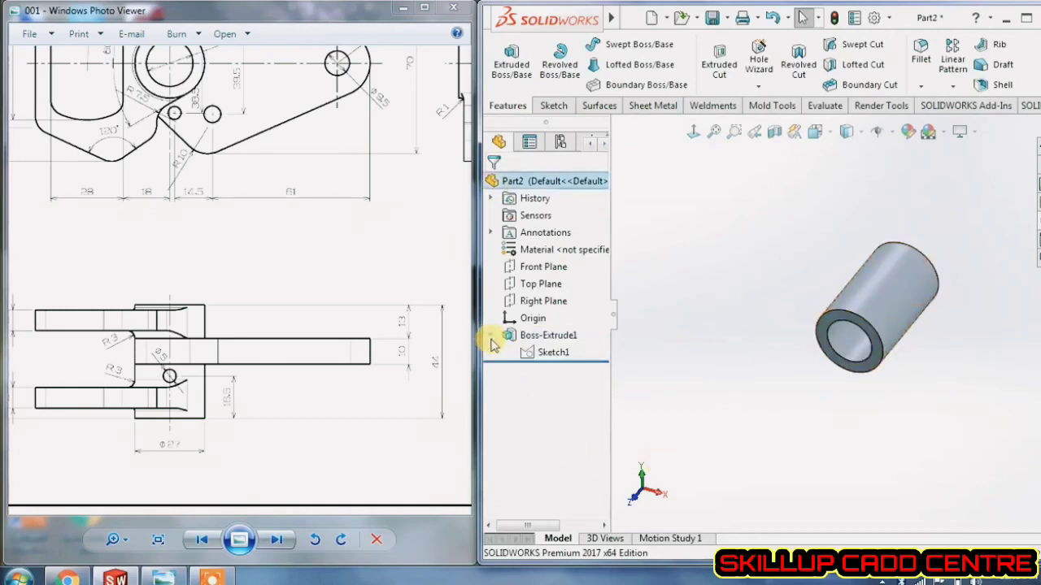
left_click(542, 356)
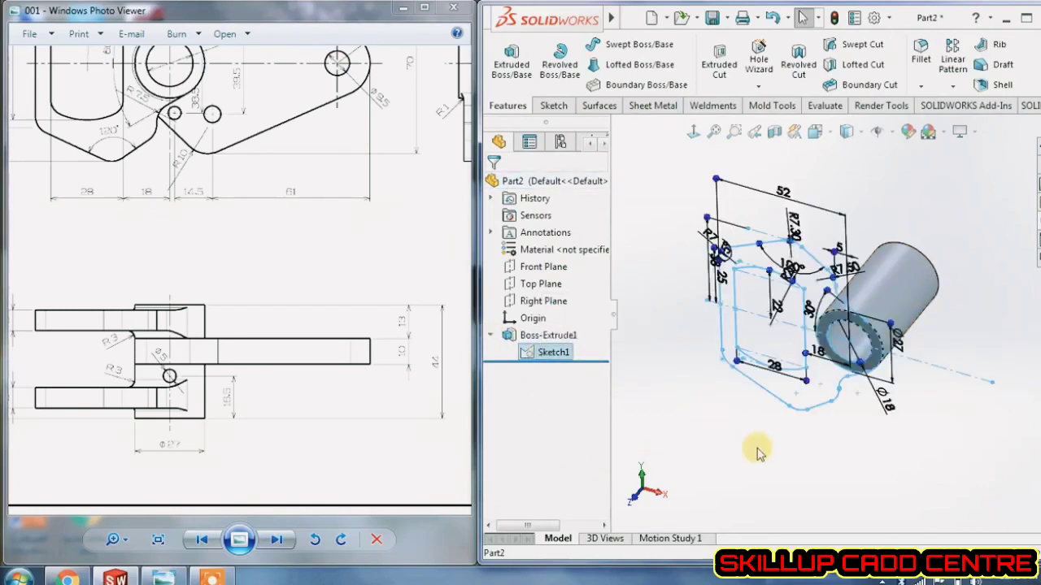
left_click(511, 65)
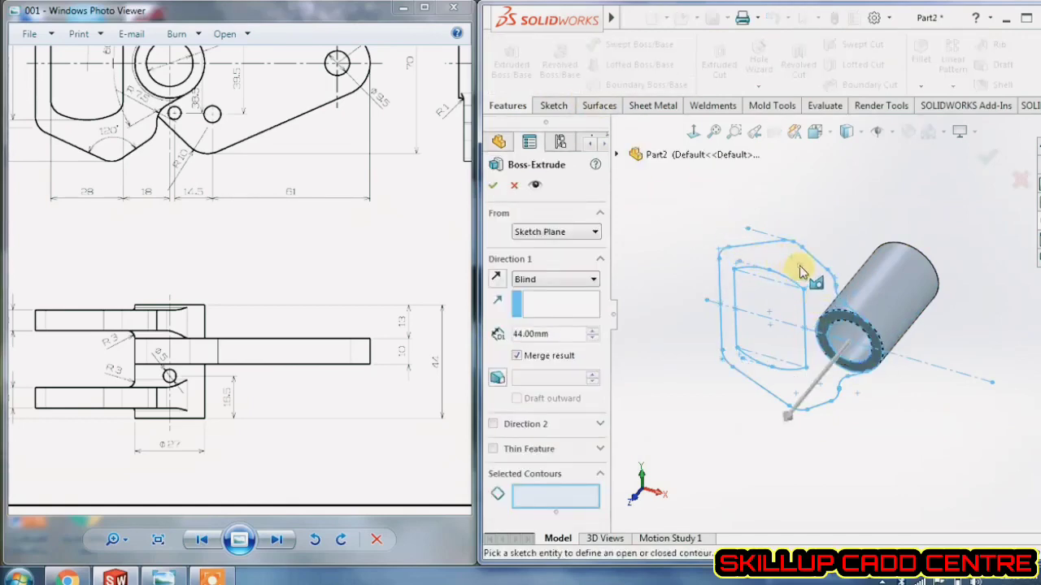
middle_click_drag(803, 270, 816, 231)
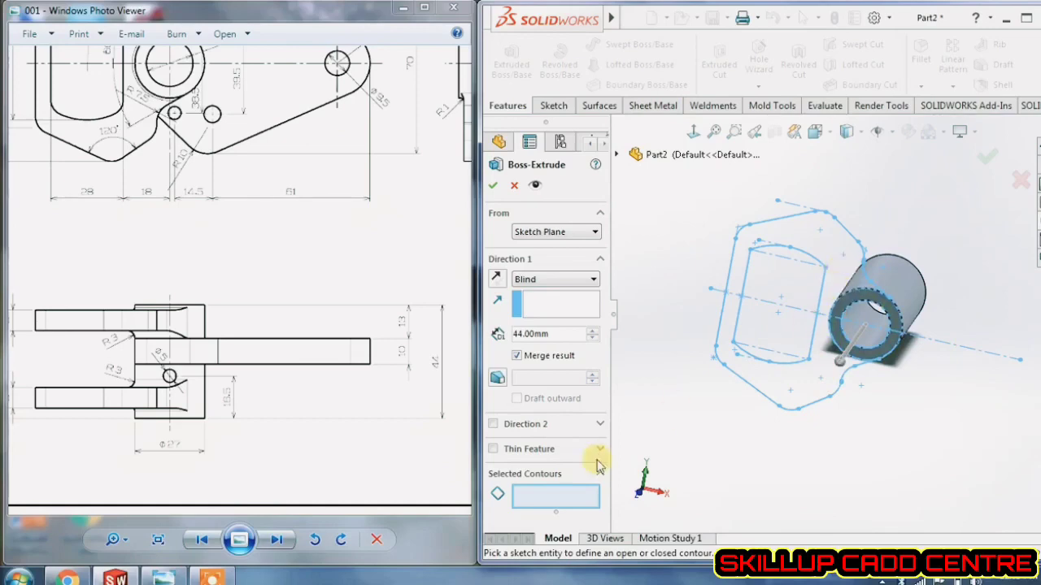
left_click(757, 378)
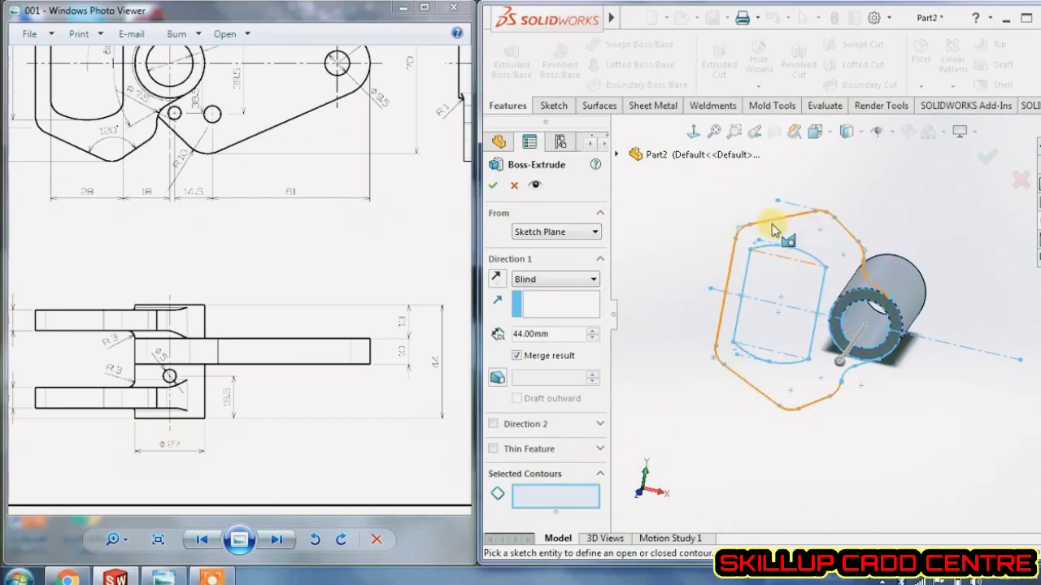
scroll(811, 232, "down", 3)
scroll(889, 337, "down", 5)
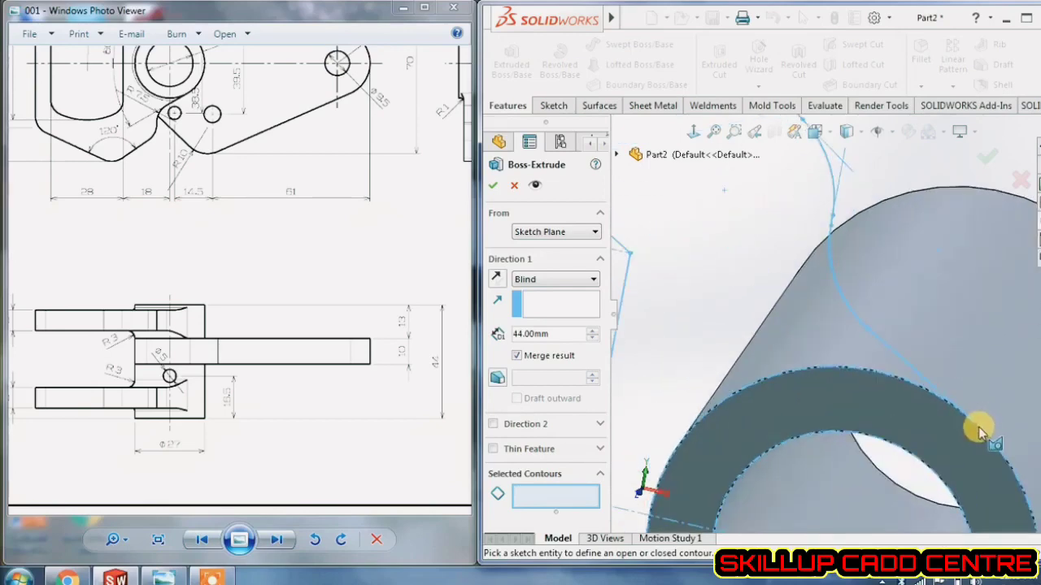
scroll(894, 382, "down", 3)
scroll(841, 297, "up", 6)
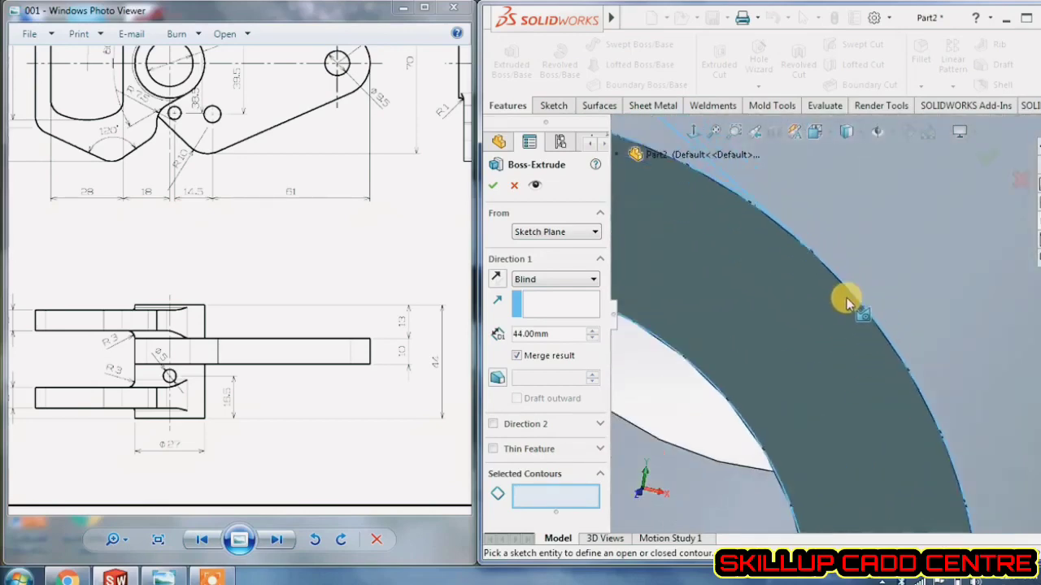
scroll(849, 313, "up", 5)
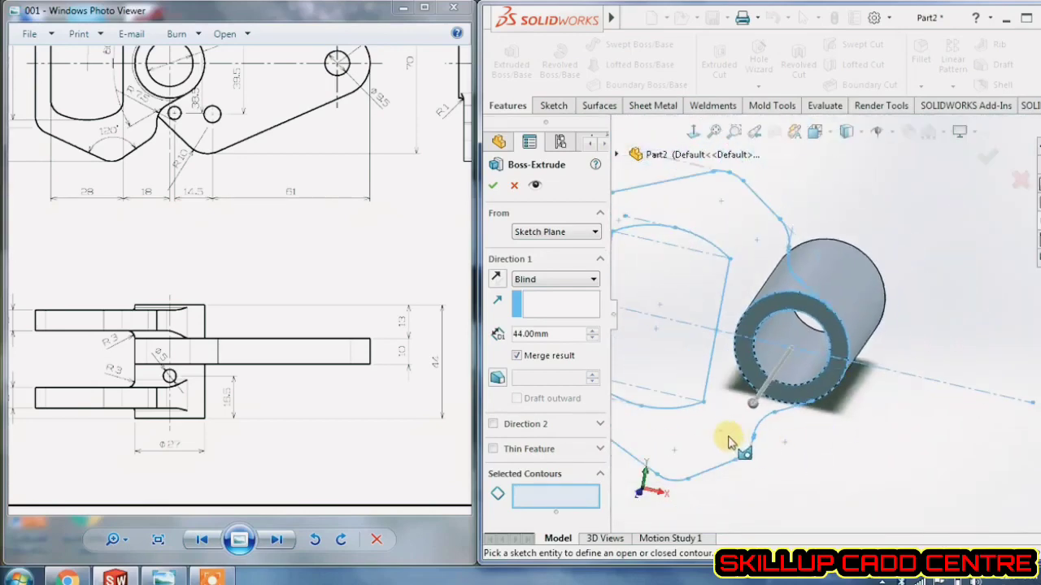
scroll(723, 453, "up", 3)
left_click(741, 294)
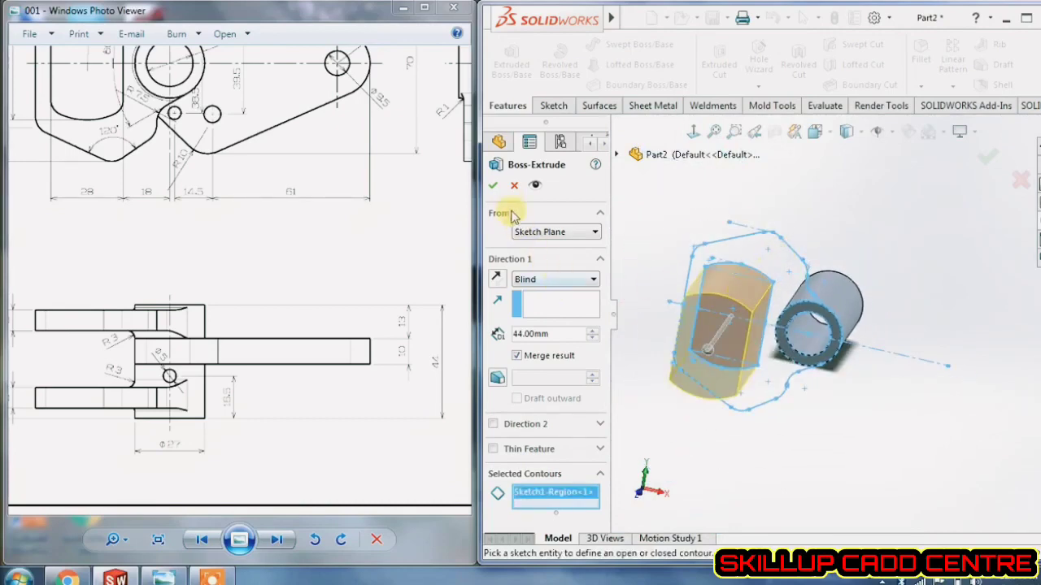
left_click(493, 185)
- Reopen the hub extrusion's sketch for editing and view it straight on
mouse_move(864, 431)
middle_mouse_down()
mouse_move(861, 360)
mouse_move(799, 223)
middle_mouse_up()
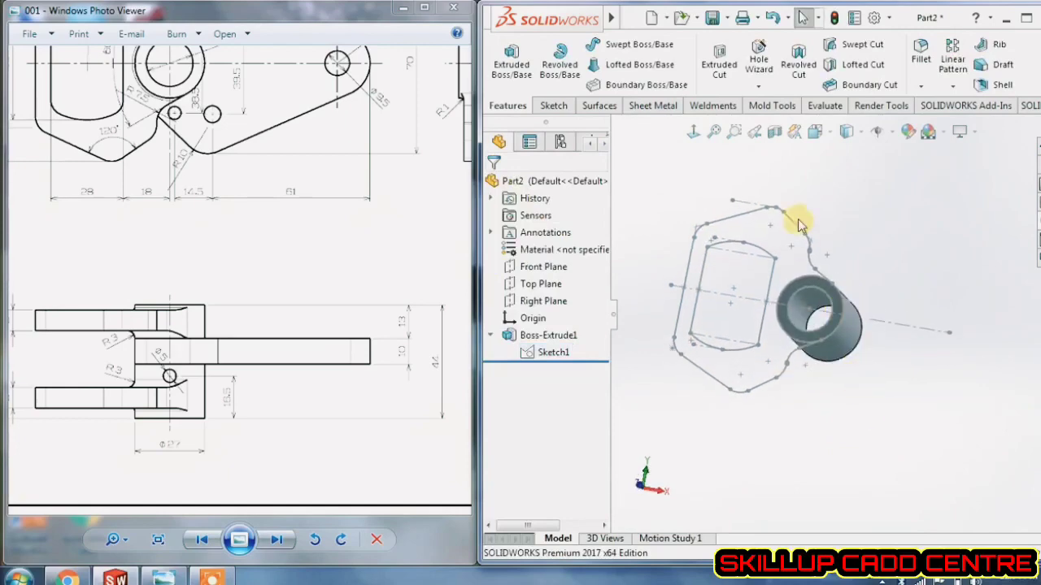
left_click(569, 355)
left_click(577, 308)
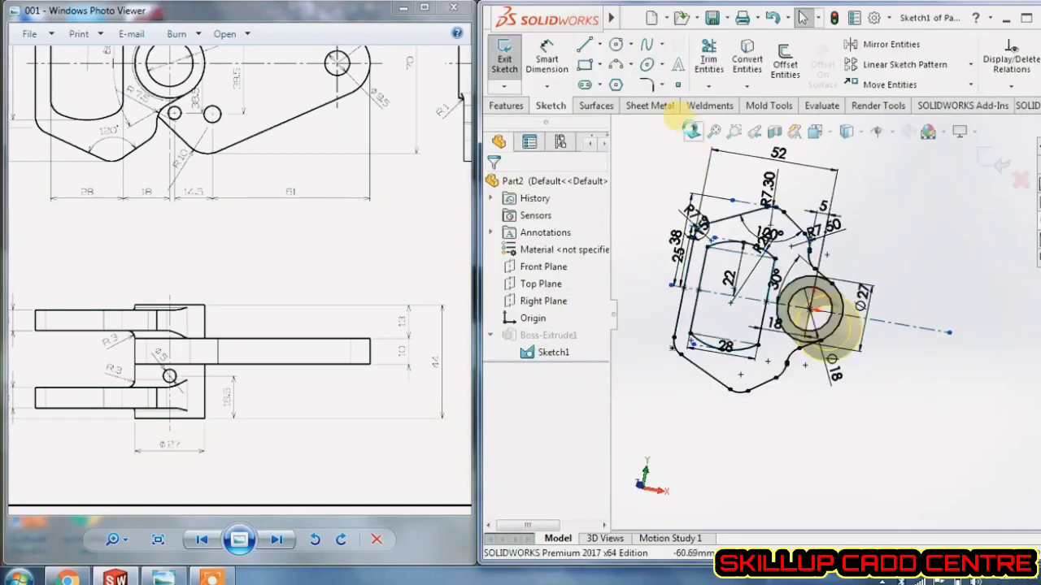
left_click(691, 131)
- Examine the plate outline's joints with the hub circle and the arcs beside the hub for gaps on both sides
scroll(841, 333, "down", 6)
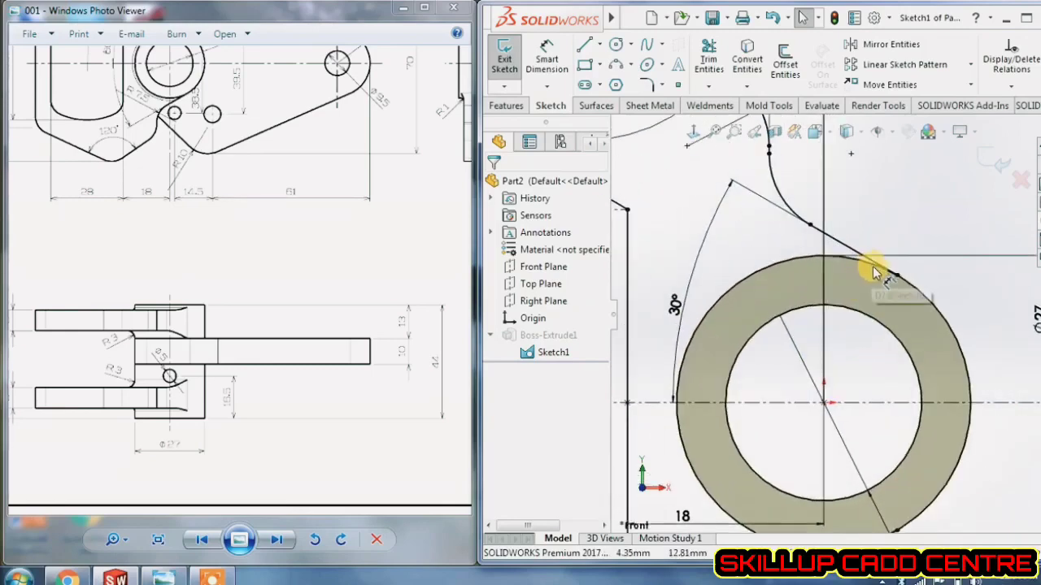
scroll(874, 272, "down", 8)
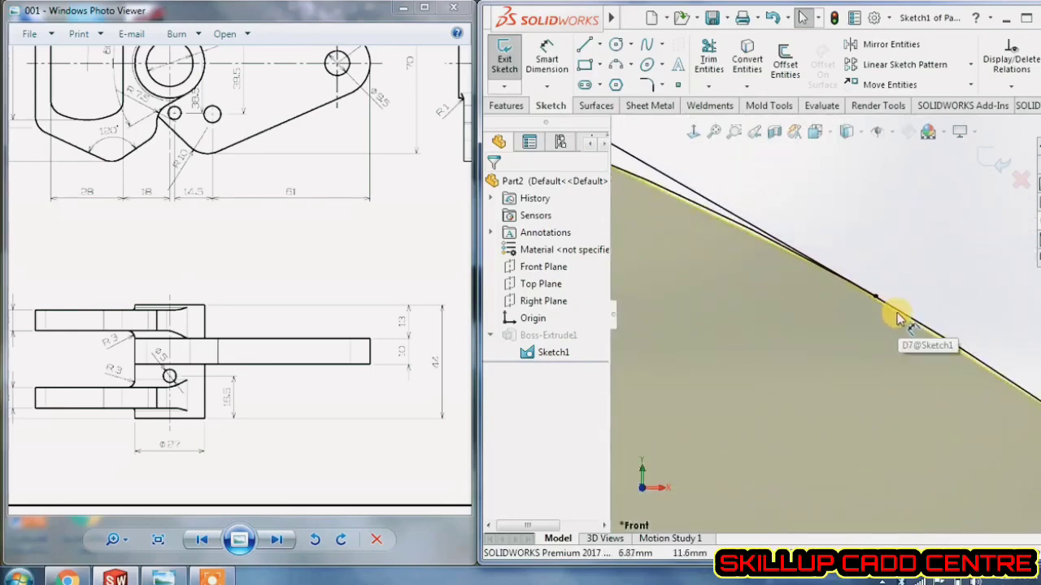
scroll(898, 317, "up", 6)
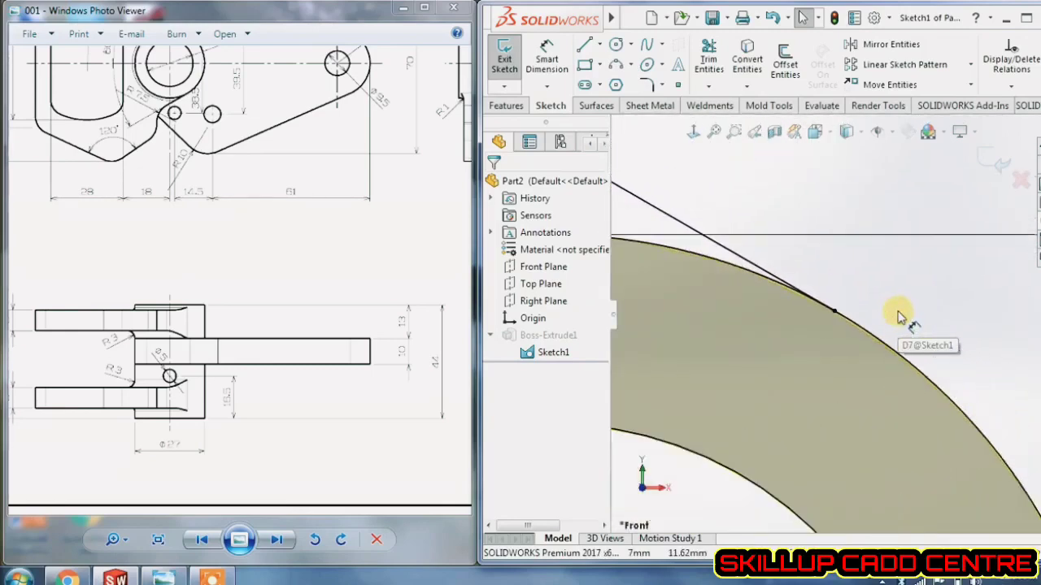
scroll(899, 317, "up", 8)
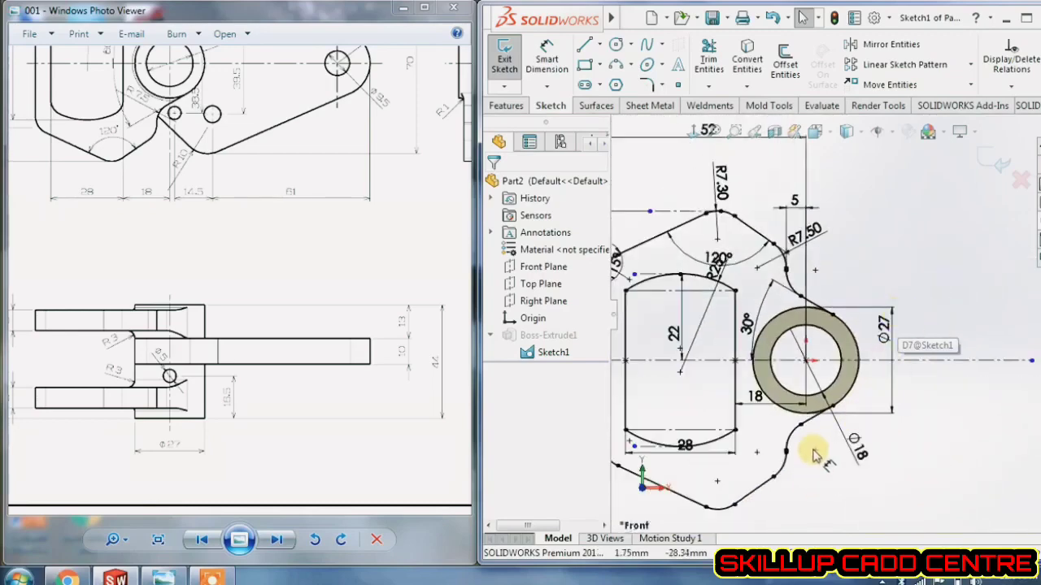
scroll(813, 451, "down", 10)
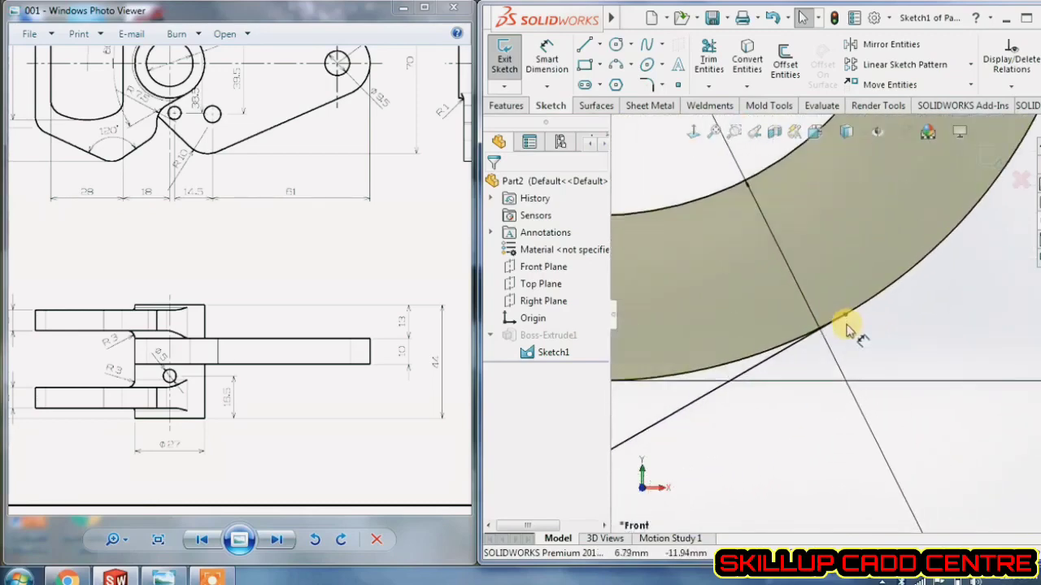
scroll(849, 330, "up", 4)
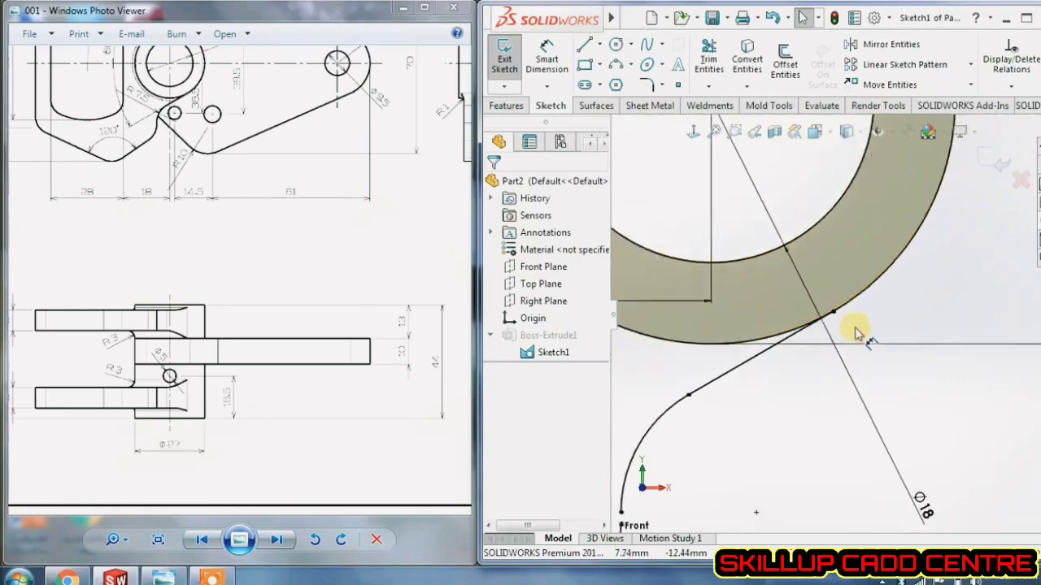
scroll(856, 334, "up", 3)
scroll(740, 406, "down", 4)
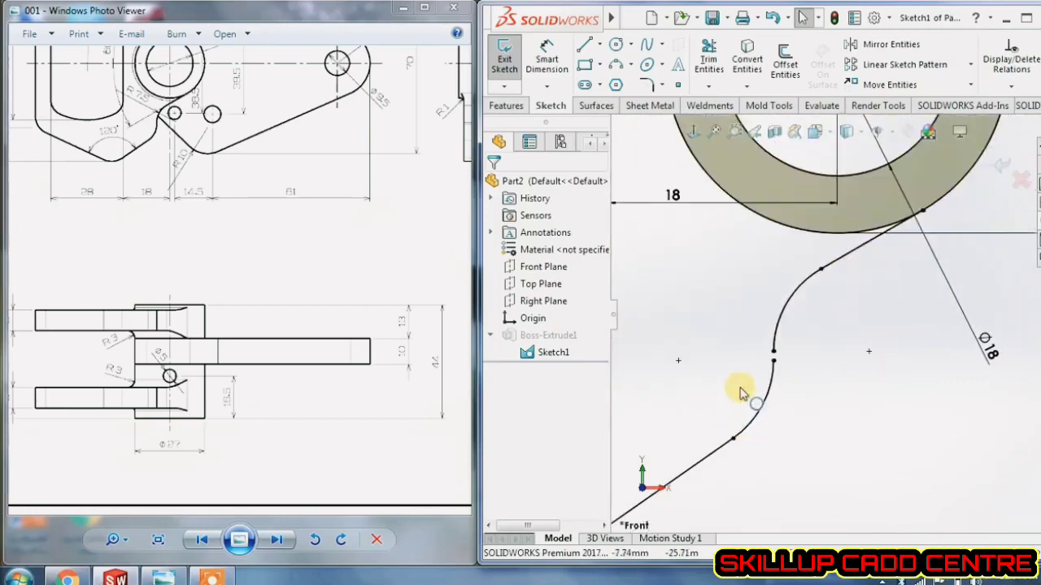
scroll(817, 394, "up", 6)
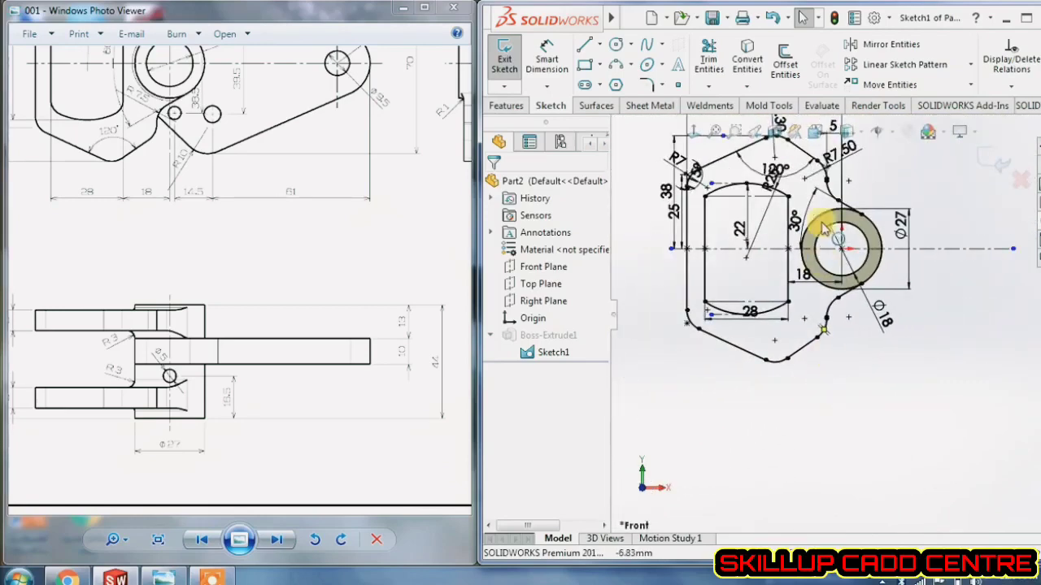
scroll(830, 213, "down", 5)
scroll(829, 213, "down", 5)
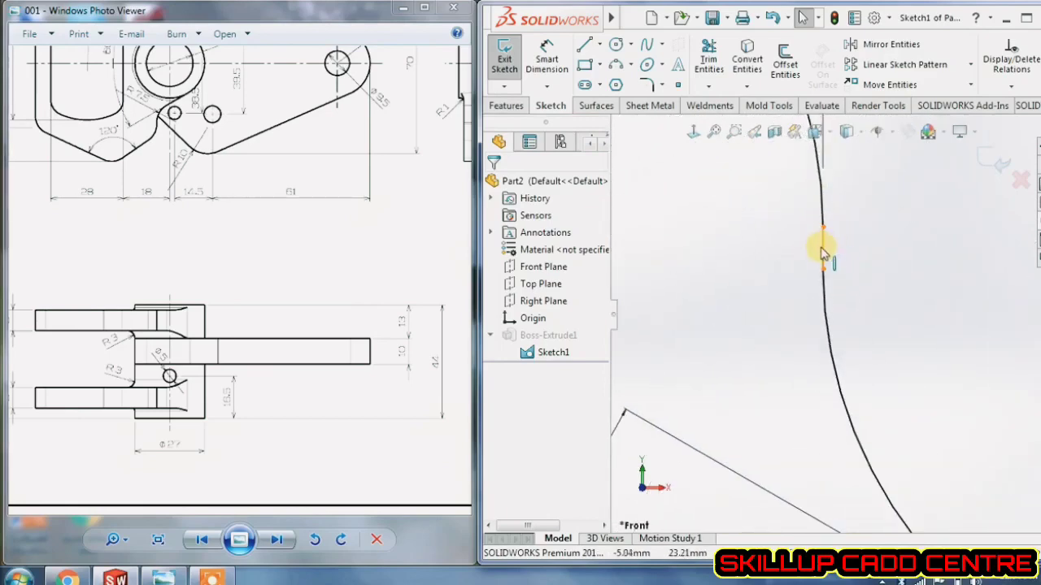
- Compare the joint between the two arcs above the hub with the matching joint below it
scroll(823, 254, "up", 2)
scroll(828, 280, "up", 8)
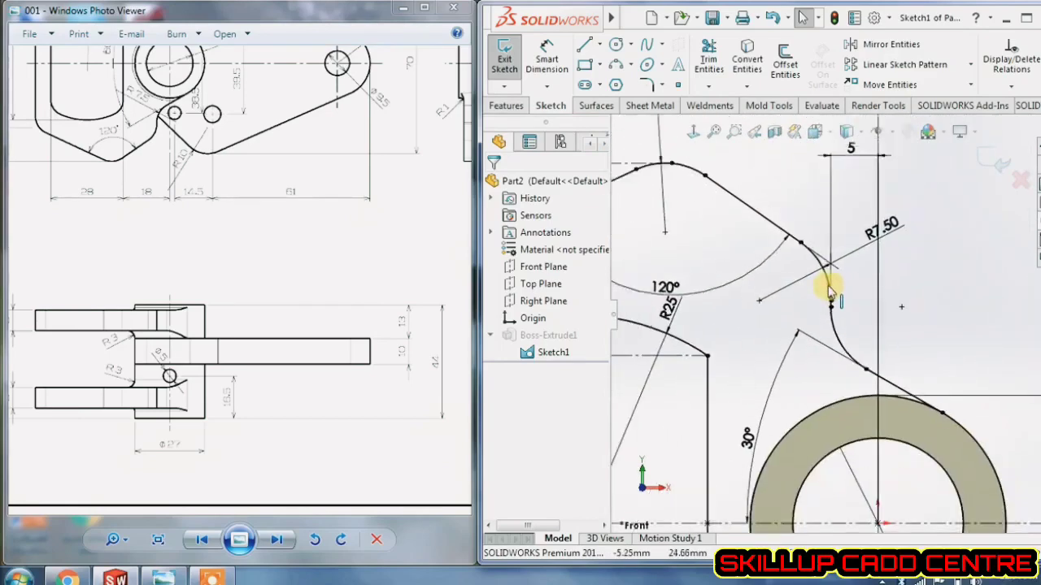
scroll(821, 475, "down", 8)
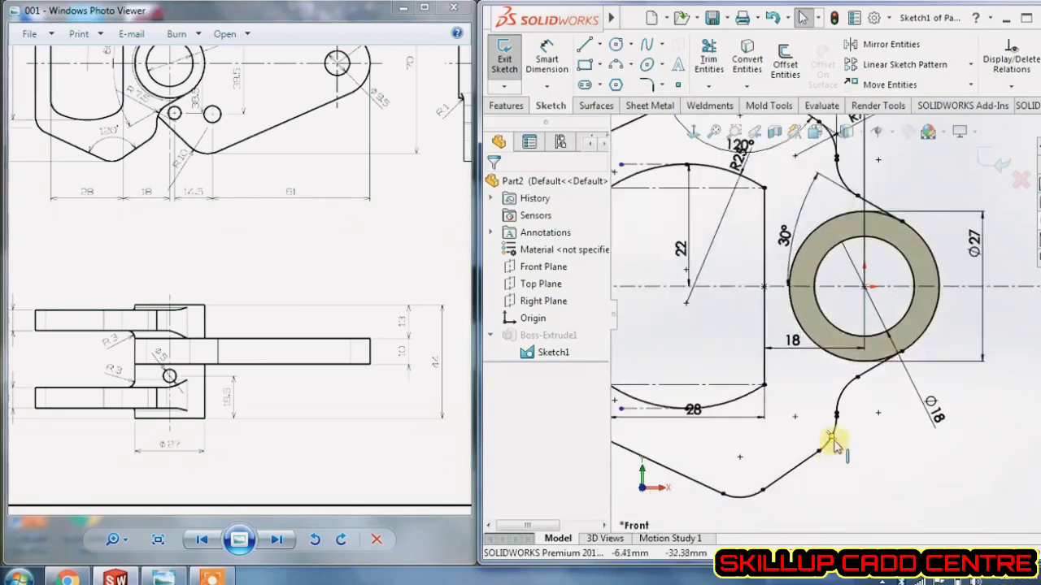
scroll(843, 349, "down", 6)
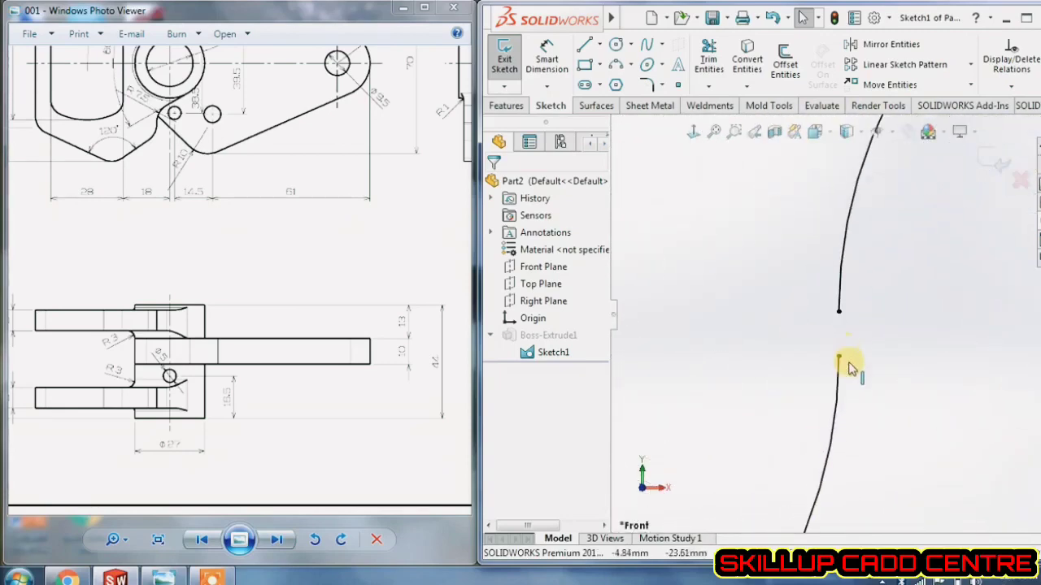
scroll(846, 321, "up", 8)
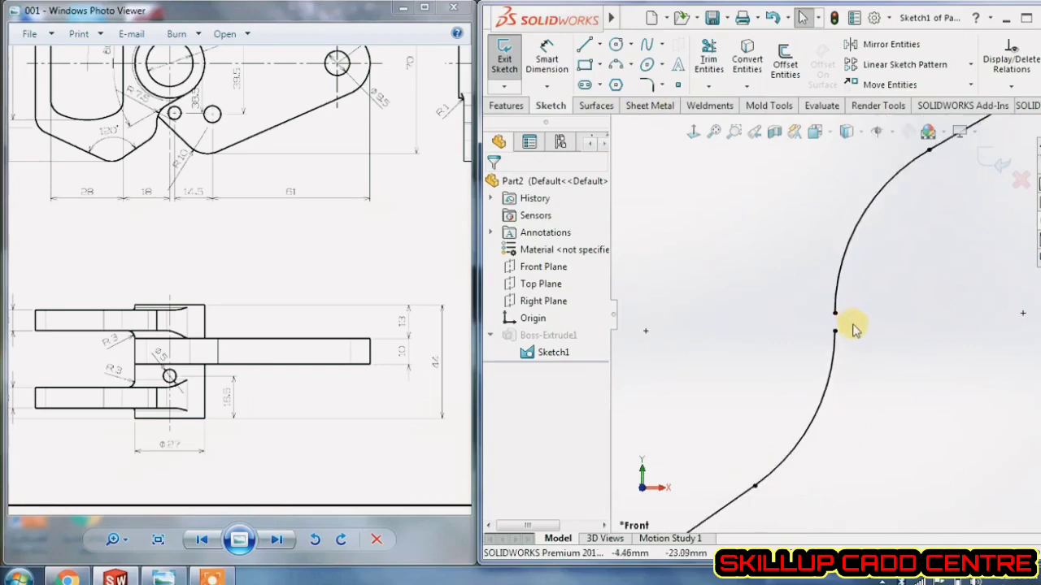
scroll(854, 330, "up", 2)
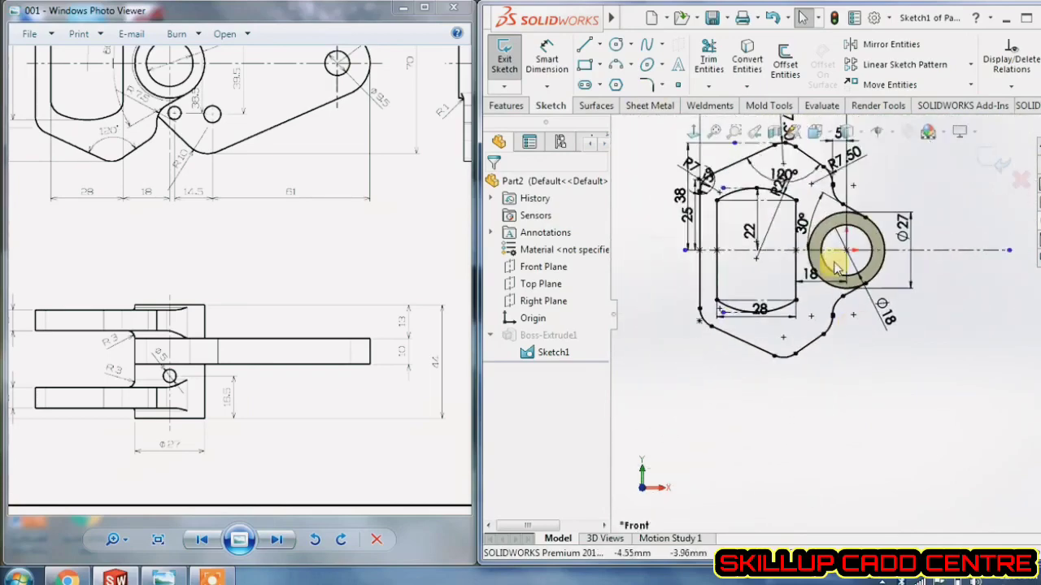
- Mirror the short vertical line between the two upper arcs about the horizontal centerline to close the plate outline below the hub
scroll(838, 195, "down", 8)
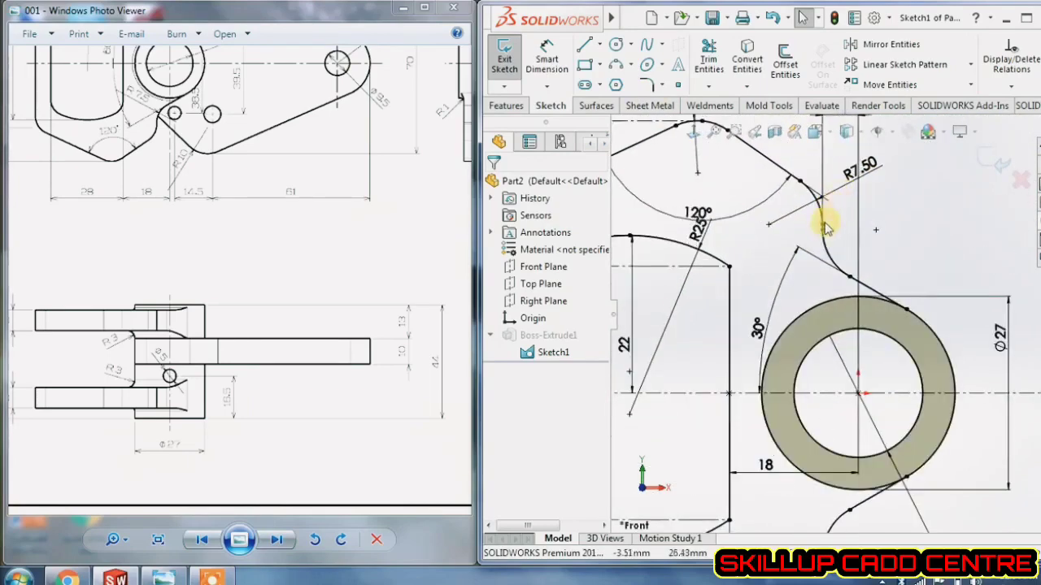
left_click(862, 45)
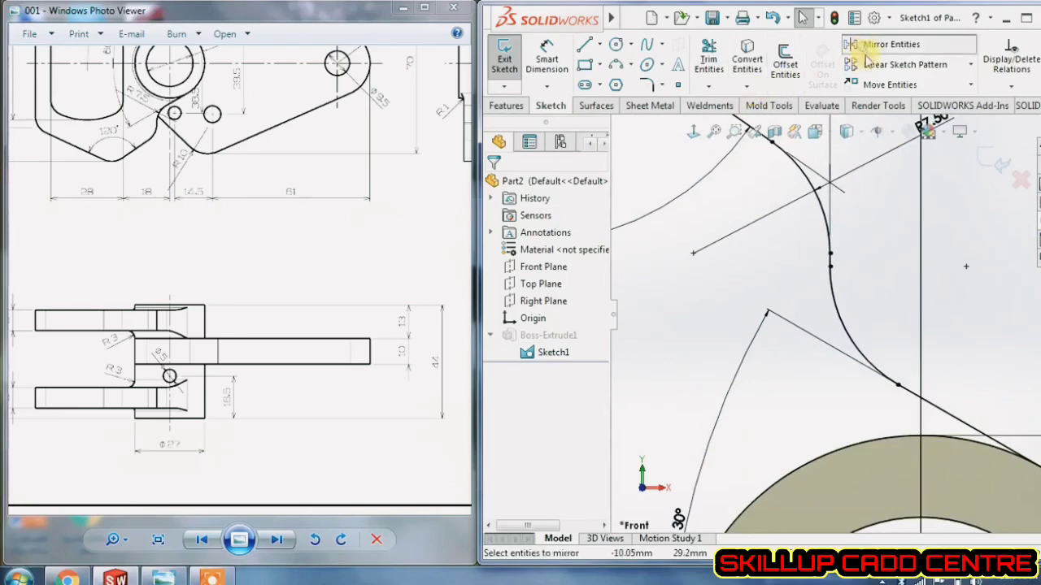
scroll(833, 264, "down", 1)
scroll(834, 265, "down", 2)
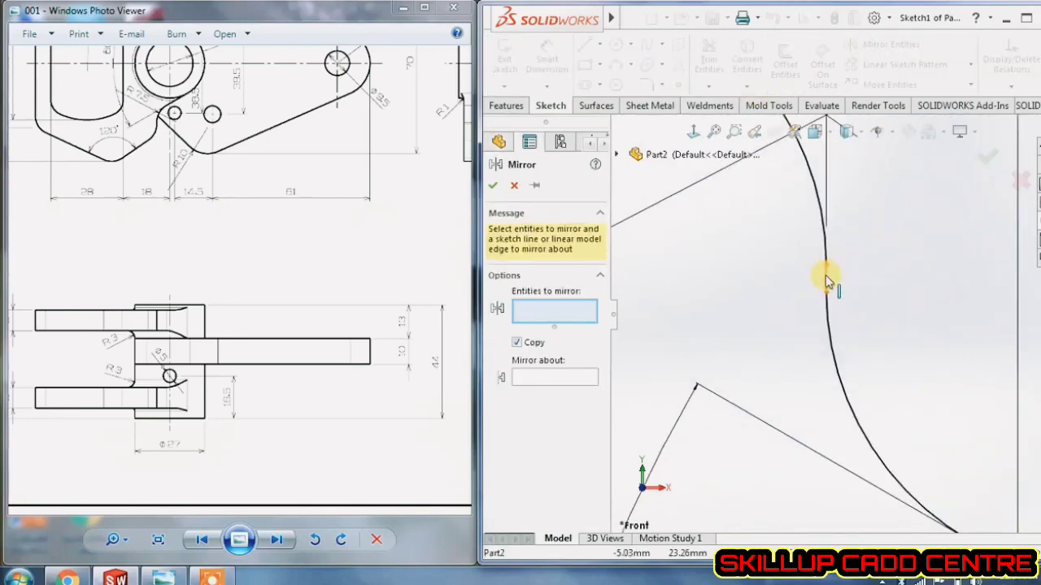
left_click(826, 279)
left_click(555, 377)
scroll(727, 365, "up", 2)
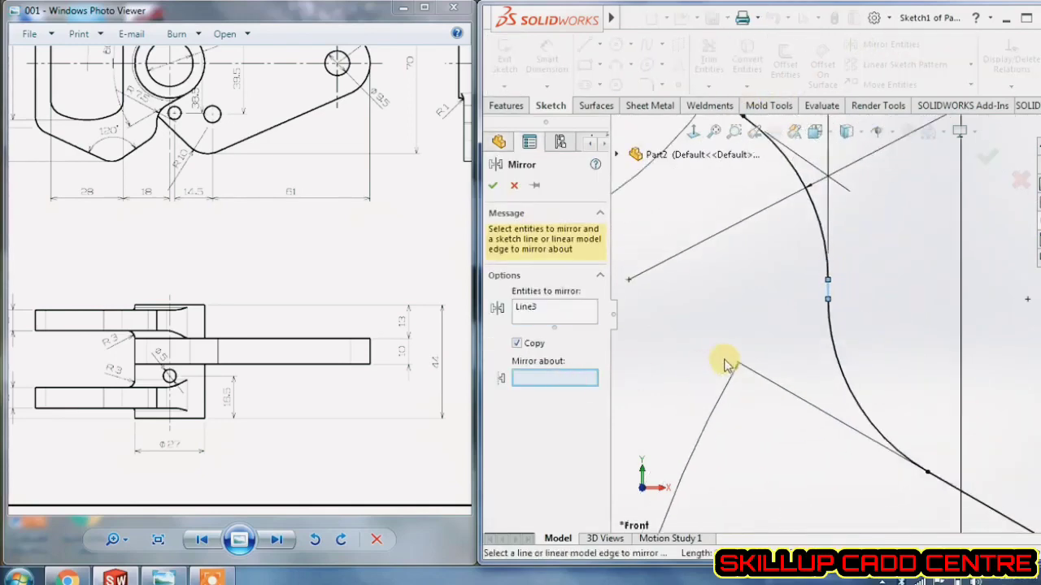
scroll(726, 365, "up", 5)
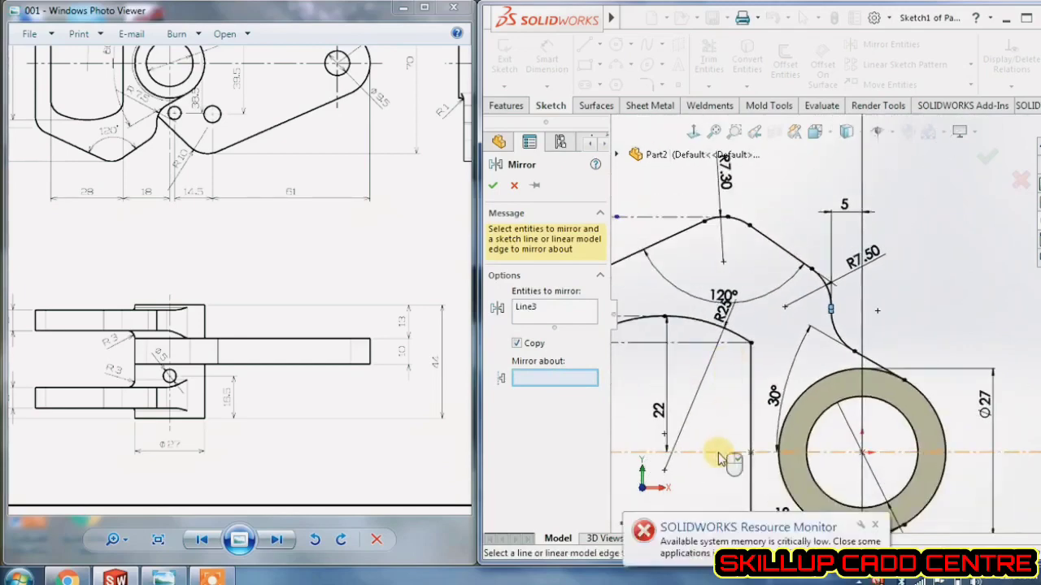
left_click(718, 453)
scroll(735, 409, "up", 4)
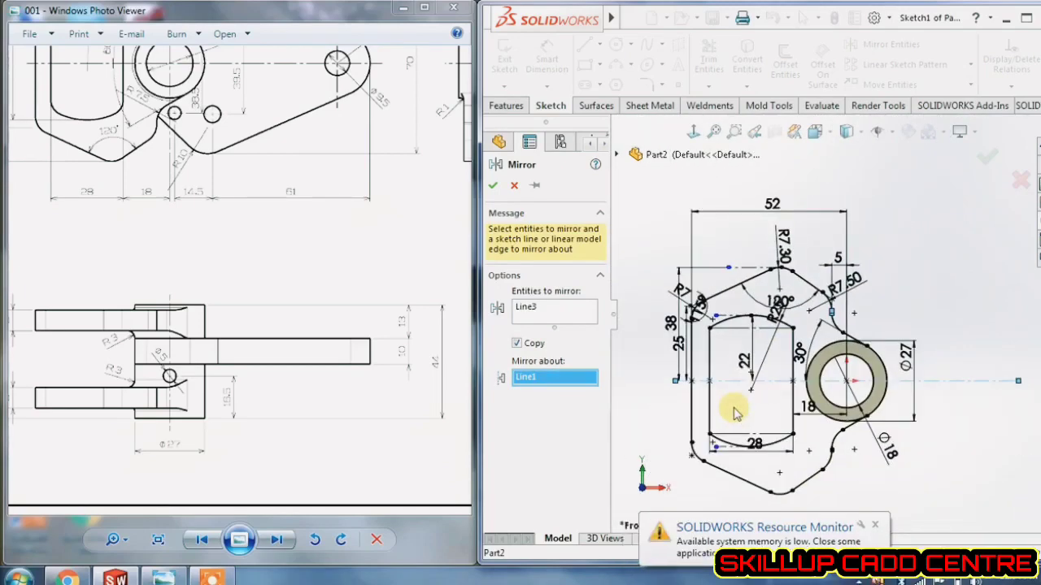
left_click(492, 187)
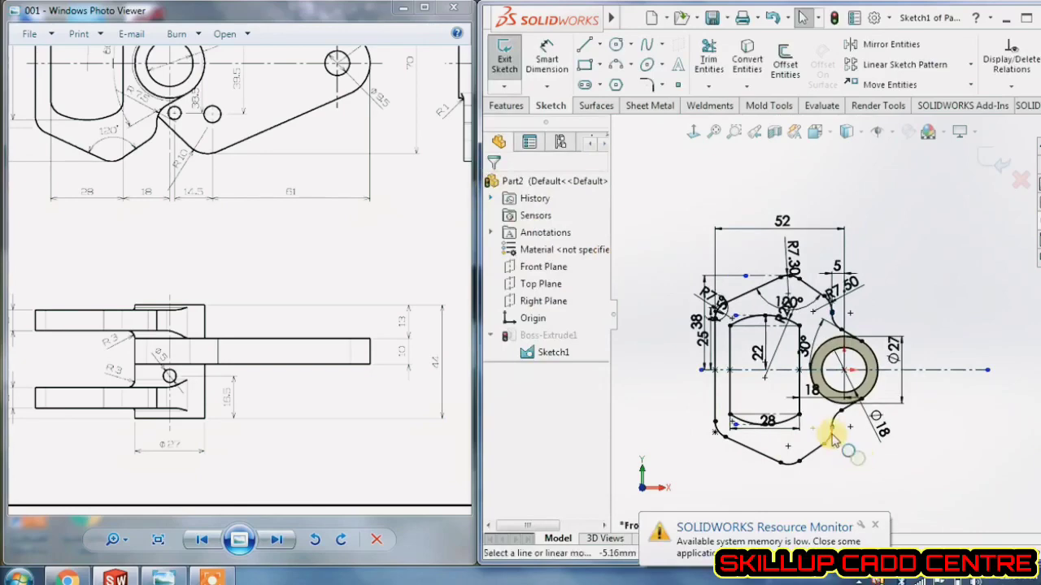
- Check the mirrored line's joints with the lower arcs and exit the sketch
scroll(830, 395, "up", 2)
scroll(831, 391, "down", 4)
scroll(831, 386, "down", 8)
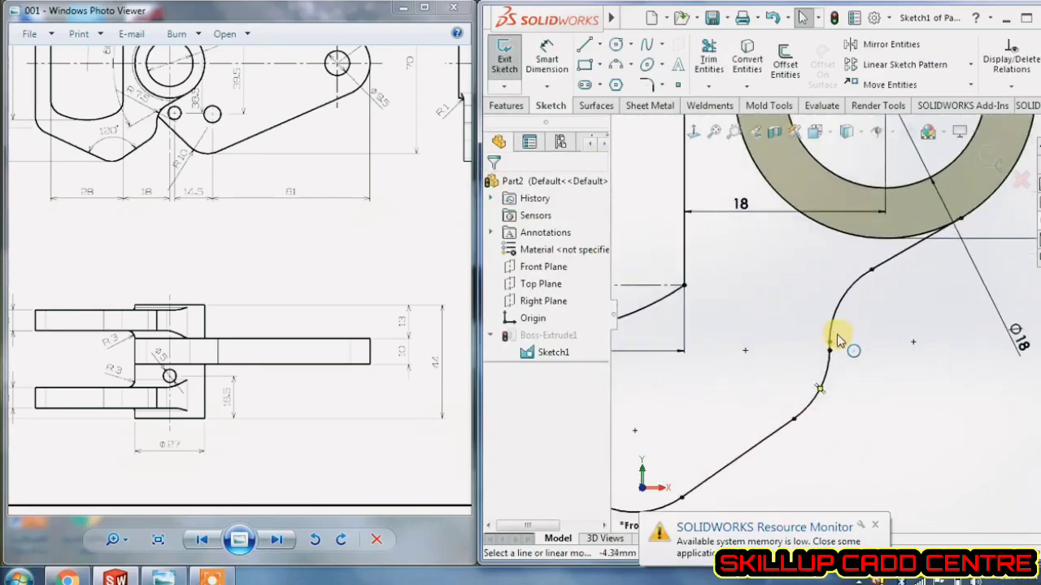
scroll(831, 342, "down", 6)
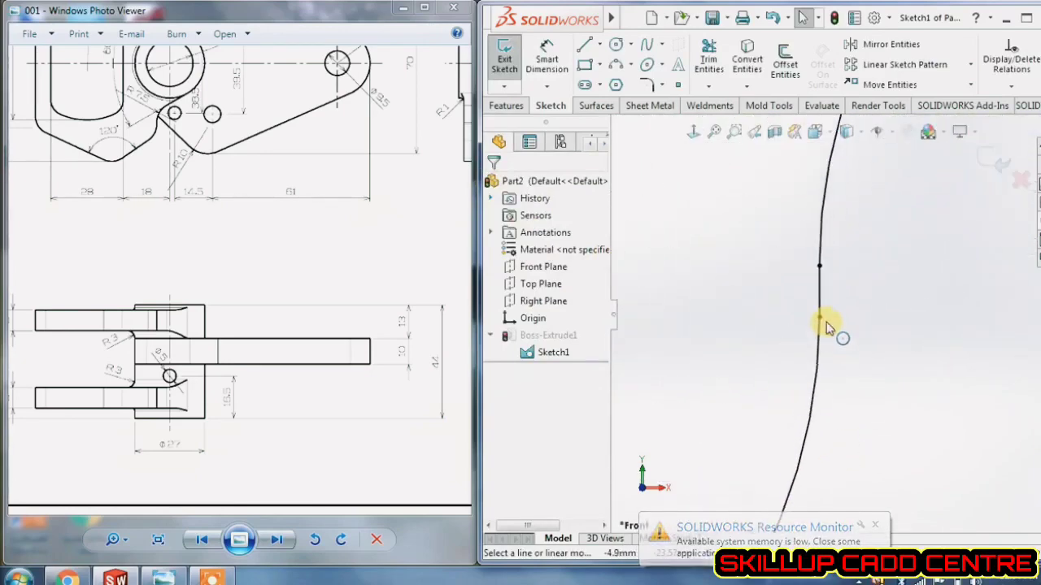
scroll(829, 325, "down", 6)
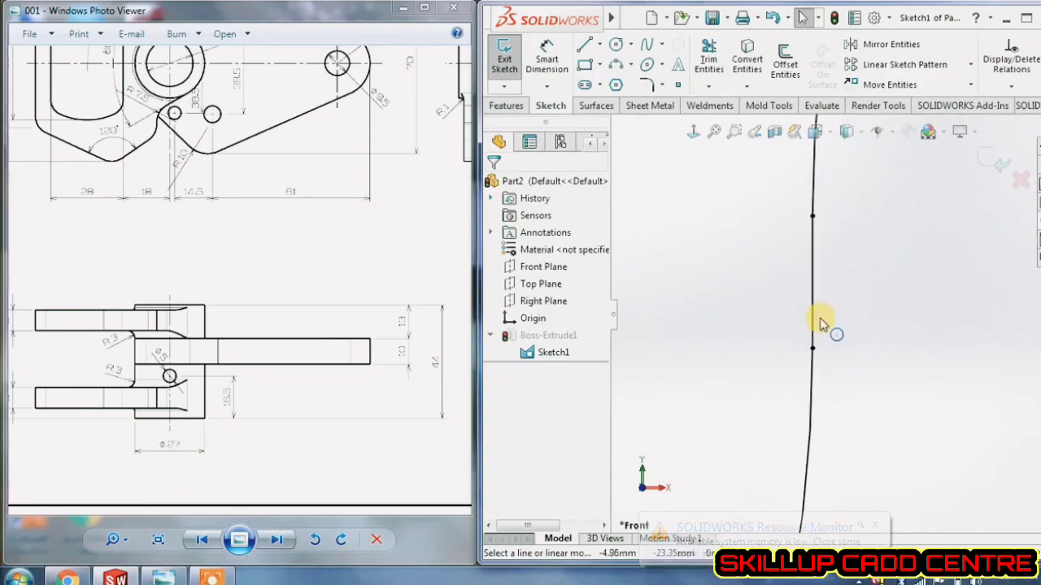
scroll(833, 382, "up", 10)
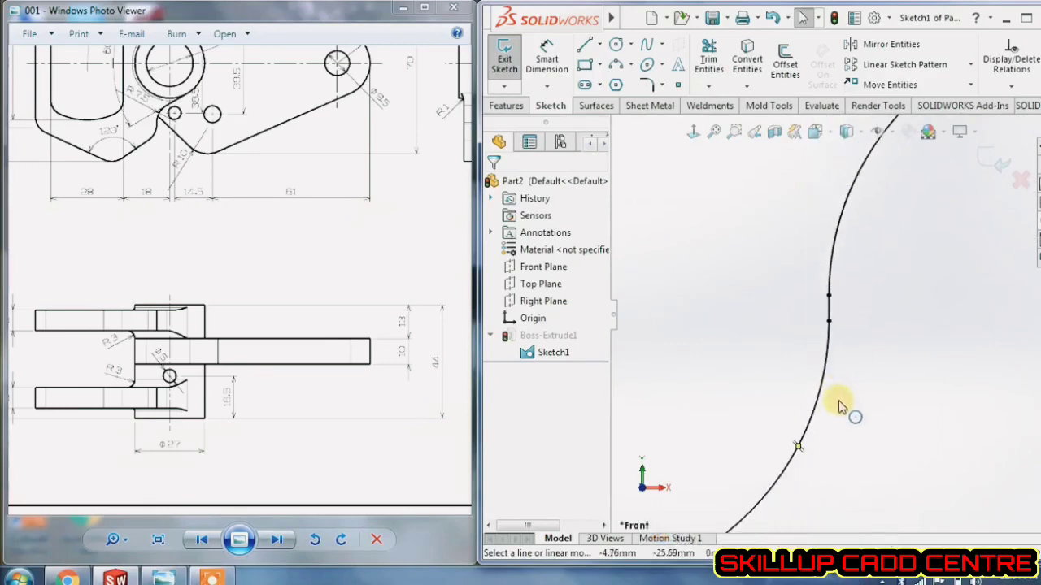
scroll(848, 413, "up", 10)
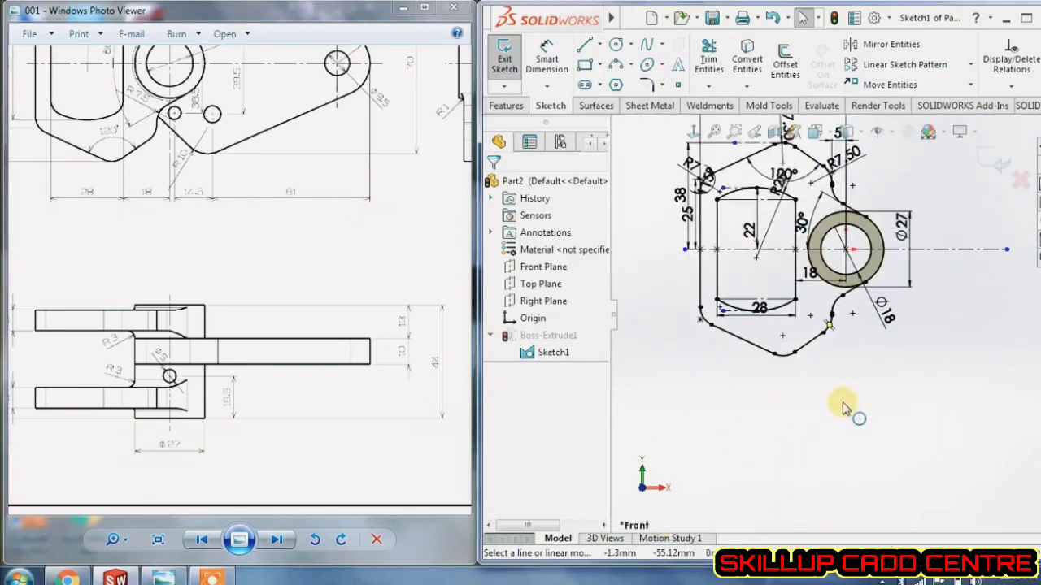
left_click(1000, 167)
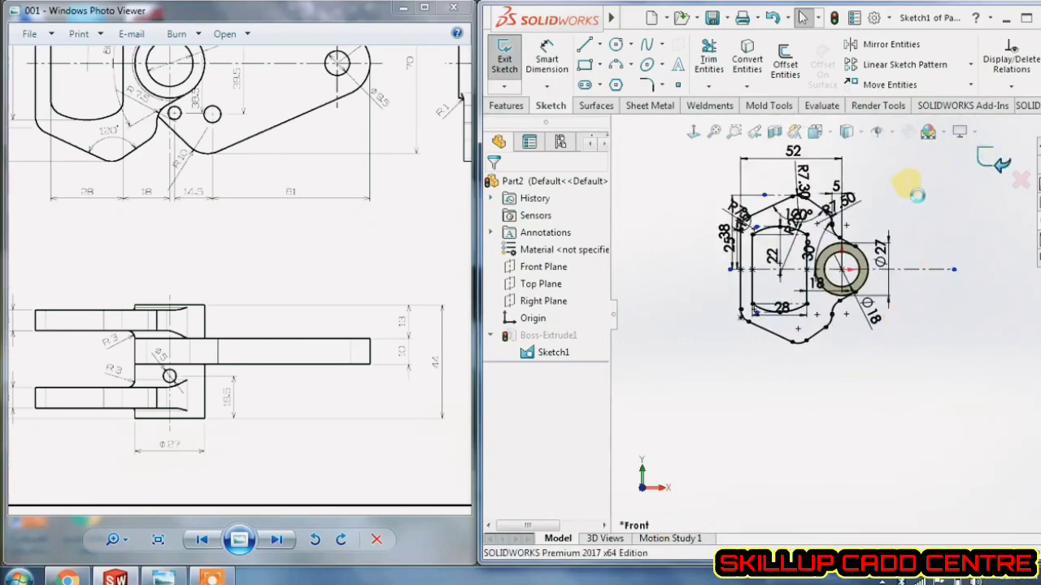
- Set up a boss extrusion of the left plate's region from the hub sketch, 8 mm deep in the reversed direction
left_click(548, 356)
scroll(780, 193, "down", 3)
scroll(718, 422, "down", 2)
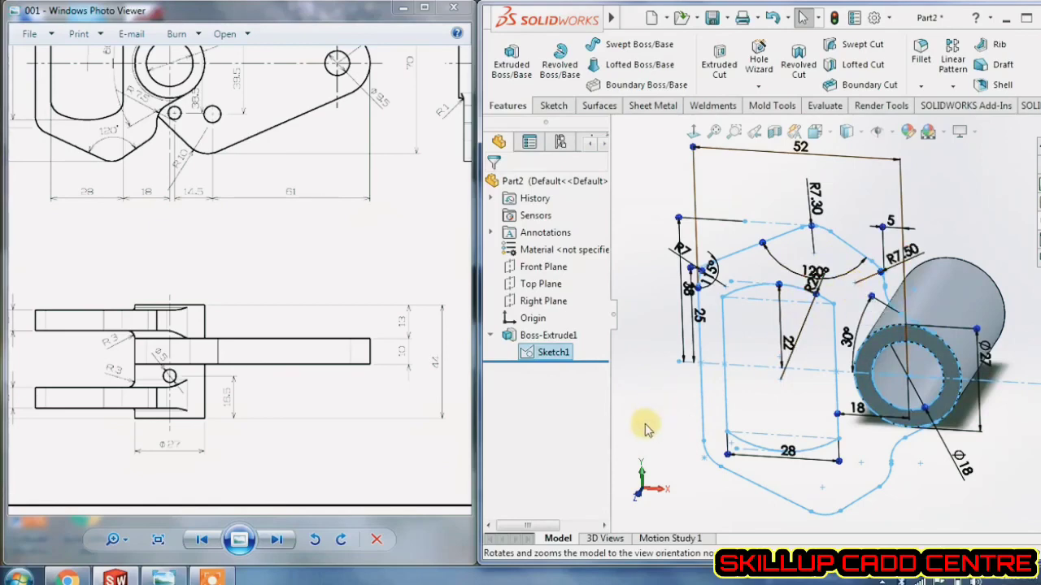
left_click_drag(145, 400, 246, 382)
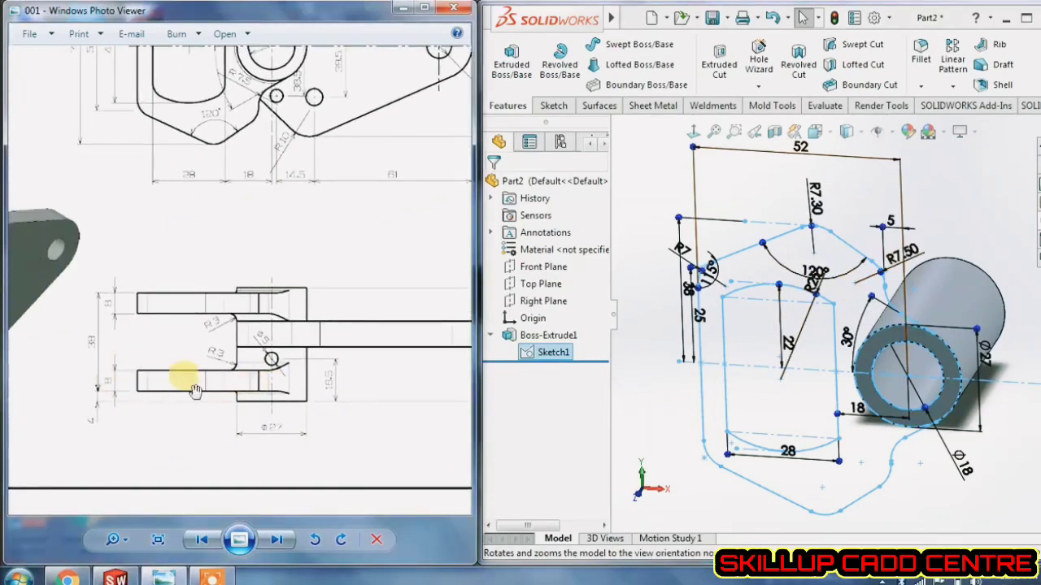
left_click(511, 59)
left_click(843, 297)
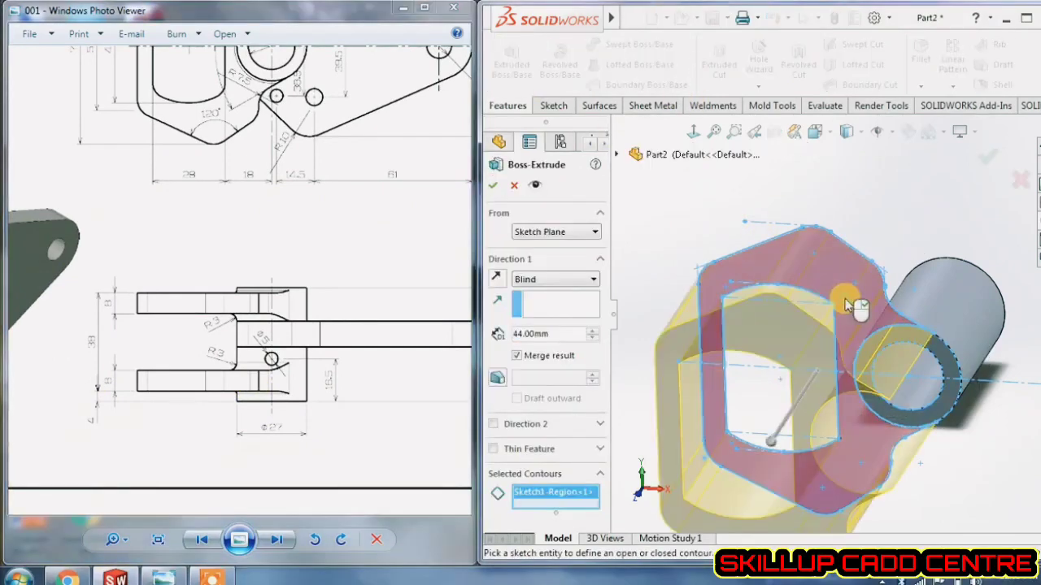
left_click(497, 280)
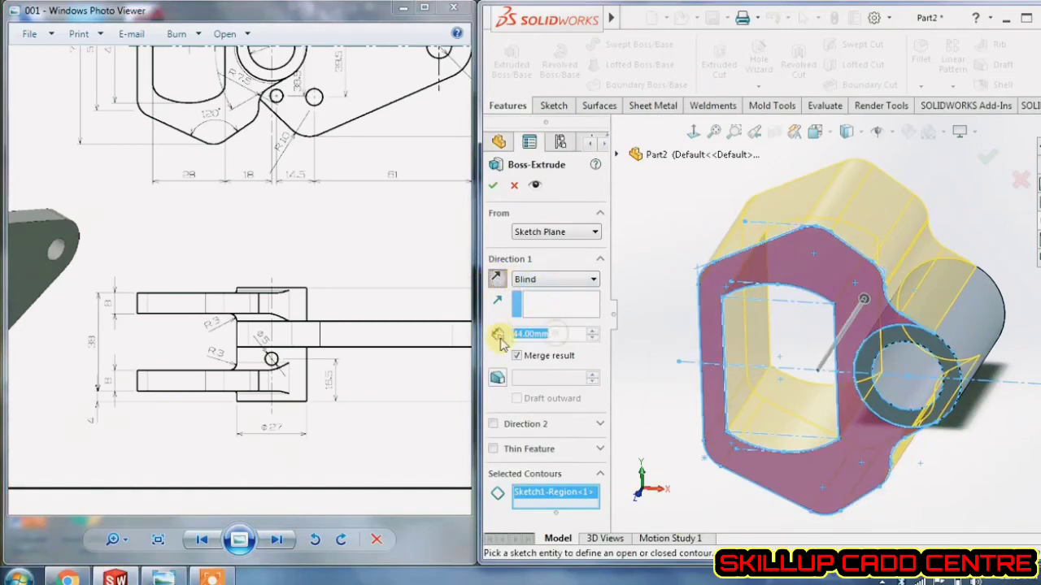
type("8")
key("Return")
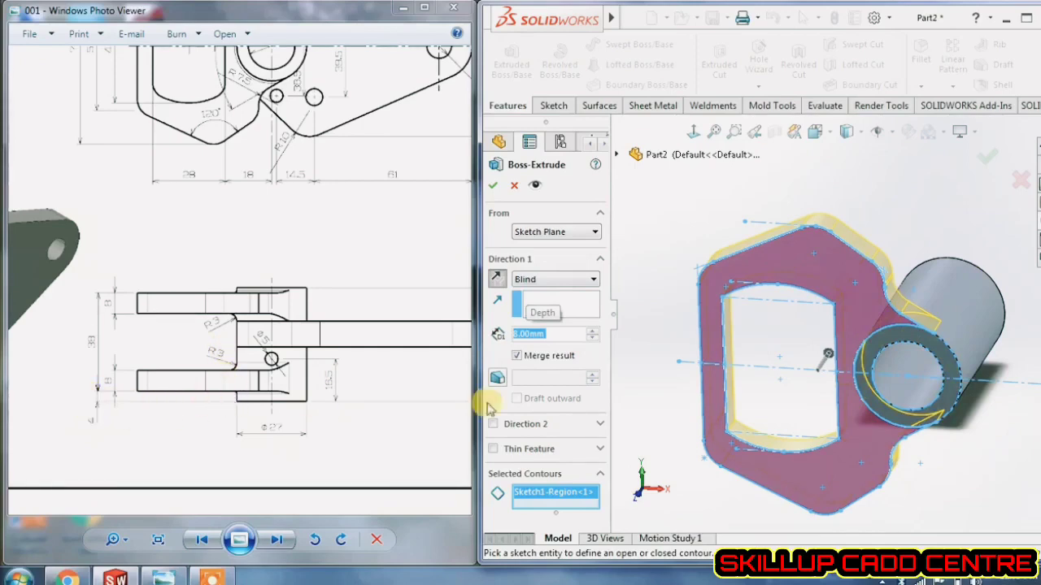
- Start the plate extrusion at a 4 mm offset from the sketch plane, with the offset direction reversed toward the hub's body, and finish it
left_click(536, 290)
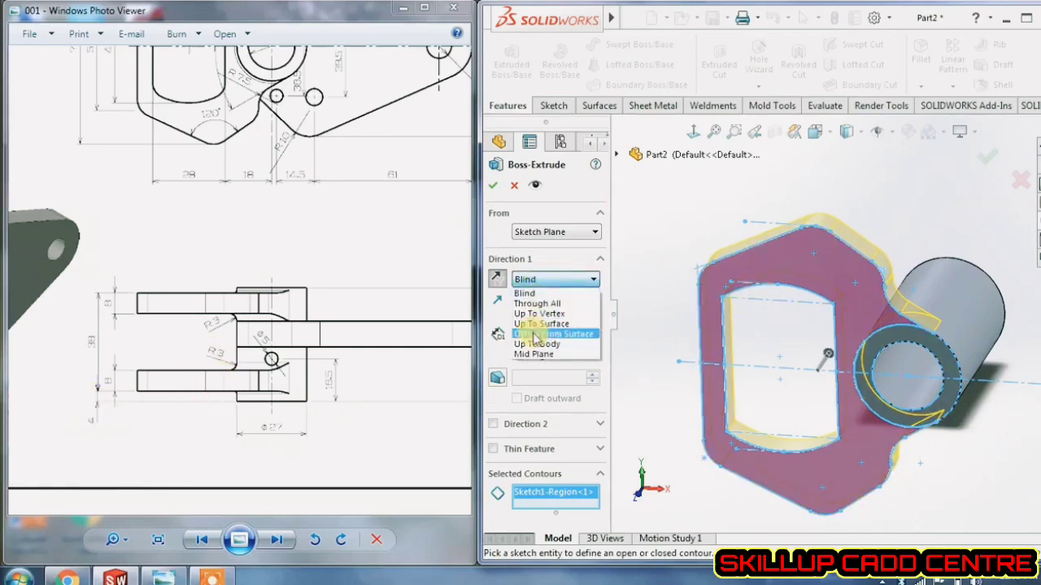
left_click(544, 234)
left_click(536, 233)
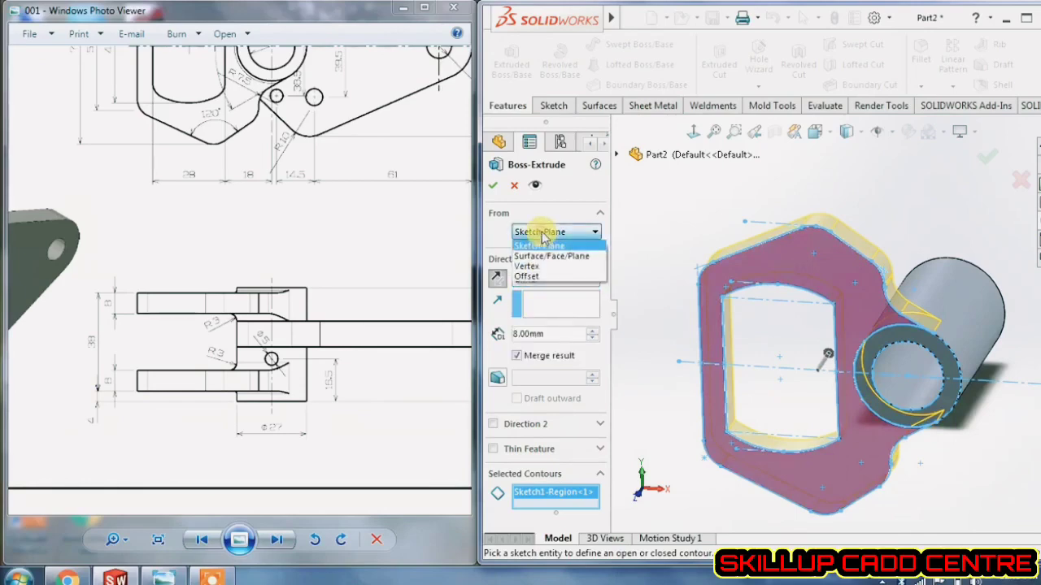
left_click(539, 276)
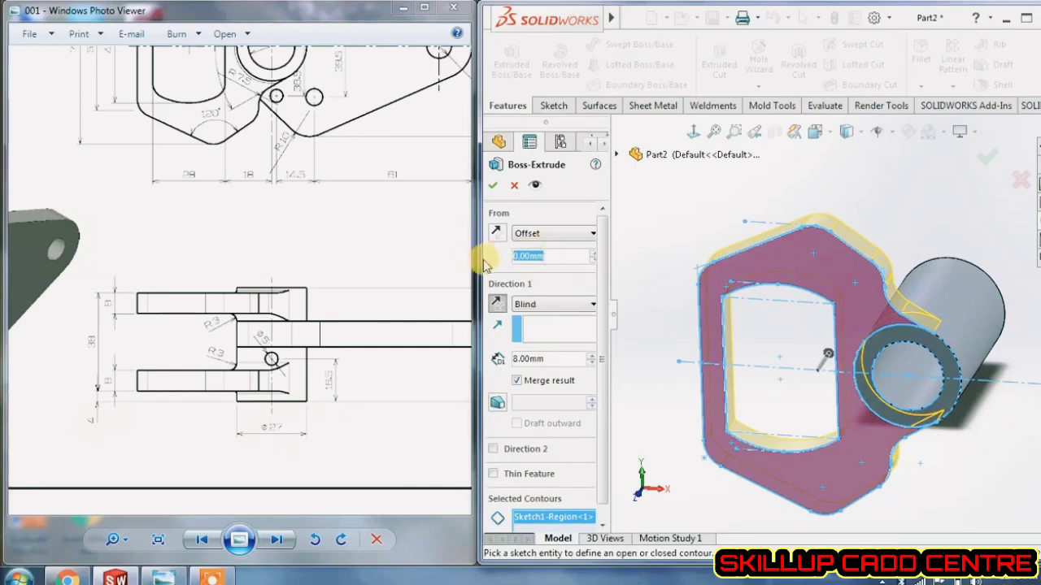
type("4")
key("Return")
middle_click_drag(933, 214, 913, 241)
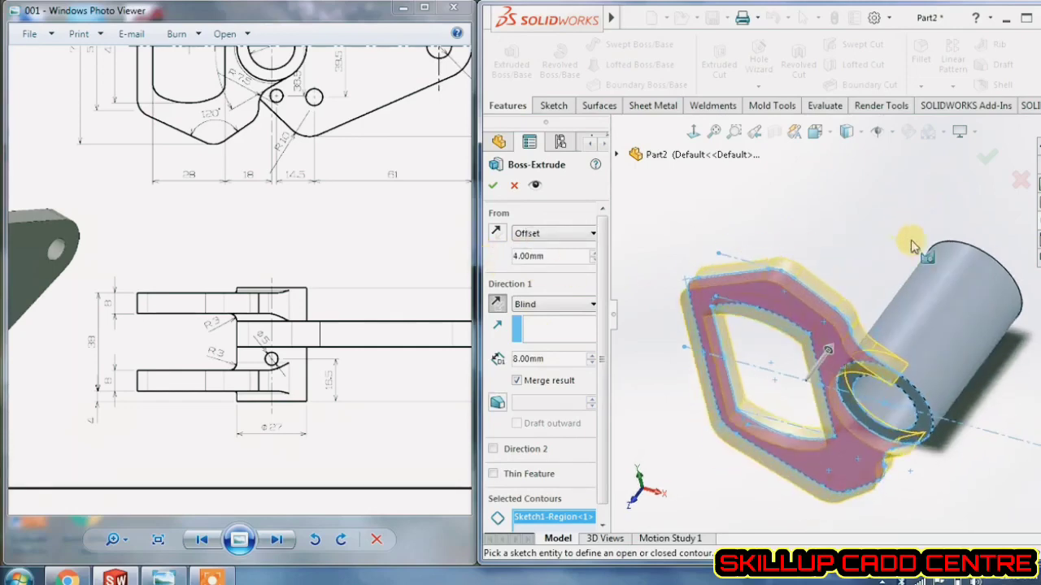
left_click(496, 234)
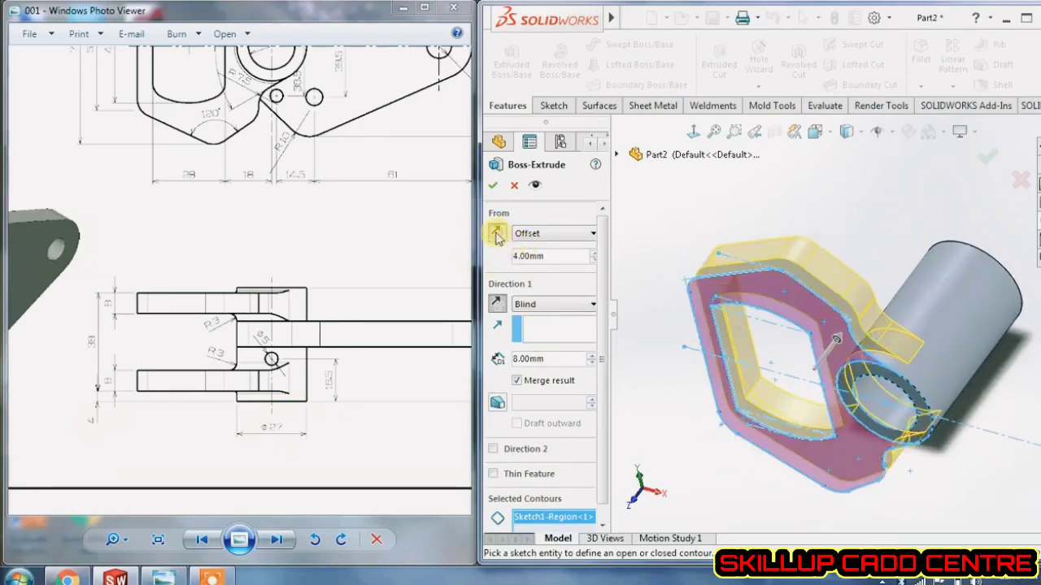
left_click(497, 186)
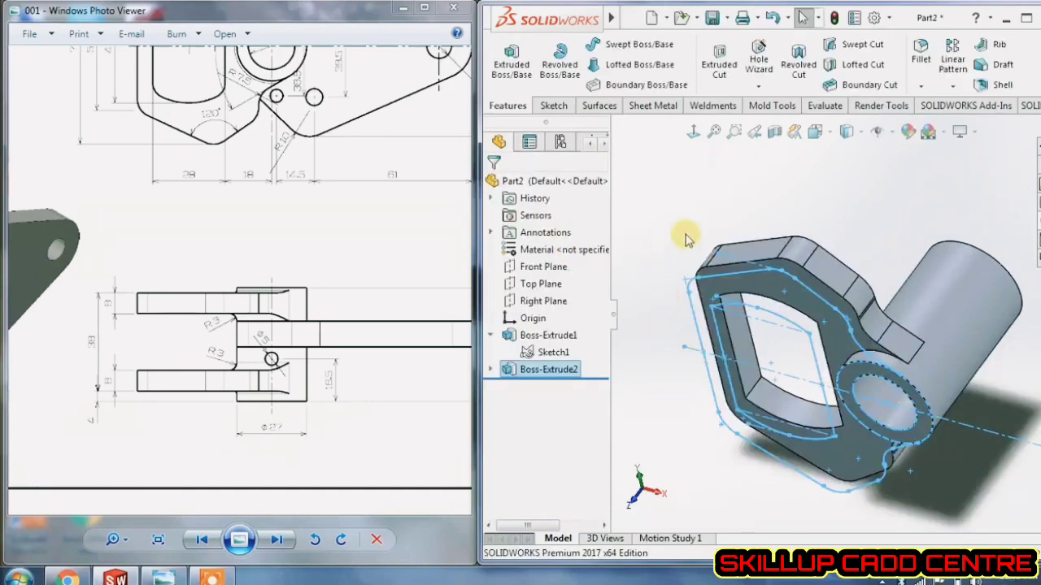
mouse_move(686, 235)
middle_mouse_down()
mouse_move(666, 290)
mouse_move(681, 280)
middle_mouse_up()
left_click(681, 280)
- Start a 6 mm fillet on the upper outer corner edge of the left plate's window
mouse_move(881, 434)
middle_mouse_down()
mouse_move(886, 343)
mouse_move(925, 314)
mouse_move(893, 276)
middle_mouse_up()
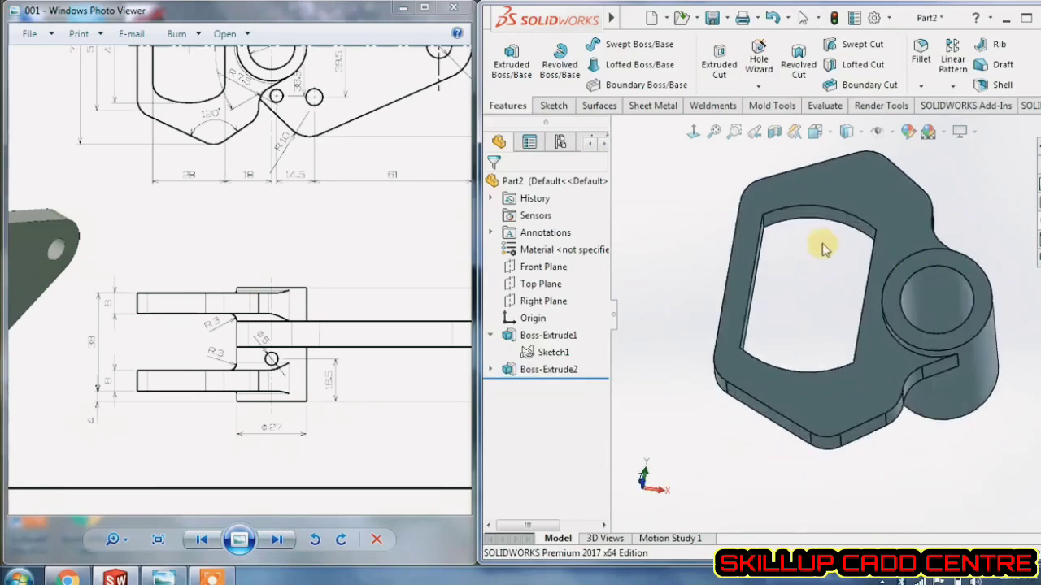
scroll(821, 248, "down", 2)
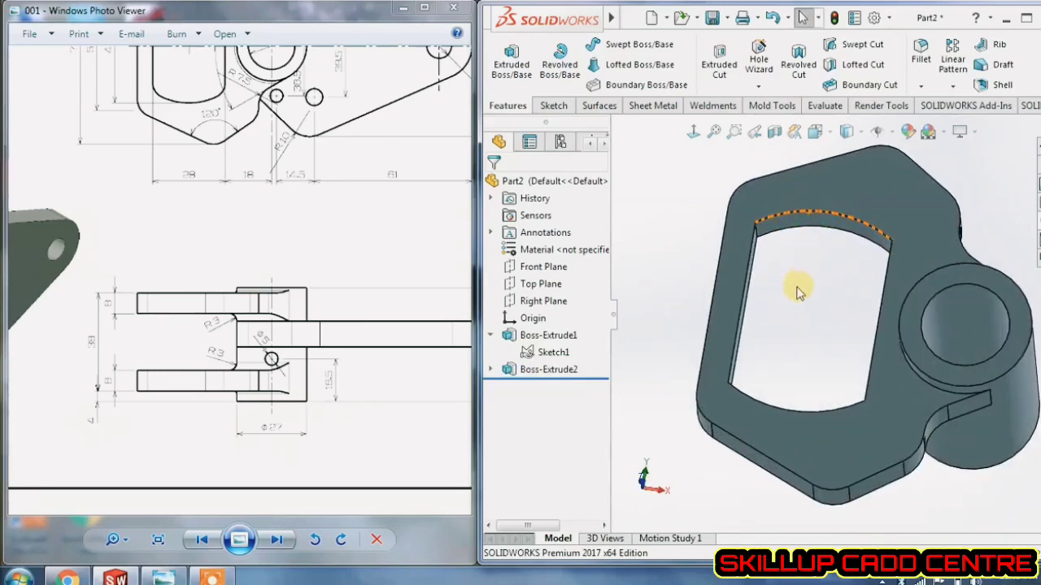
left_click_drag(283, 184, 292, 307)
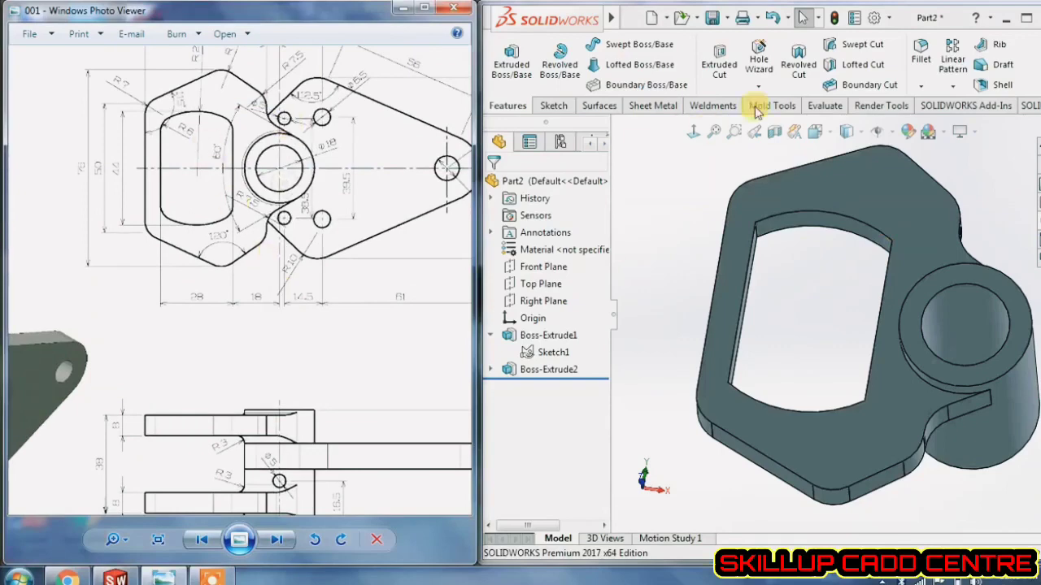
left_click(920, 54)
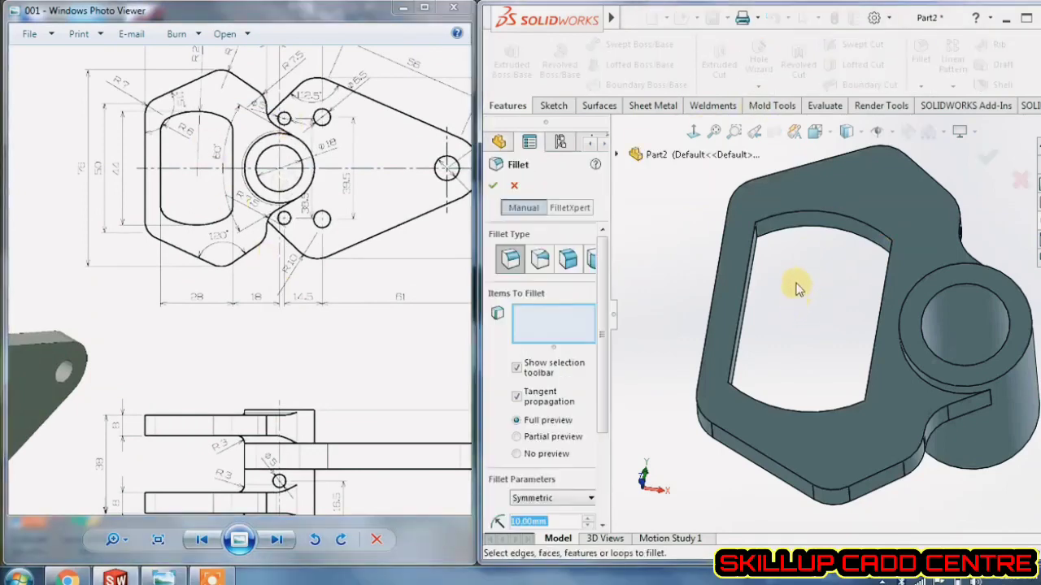
middle_click_drag(797, 283, 769, 279)
scroll(756, 240, "down", 3)
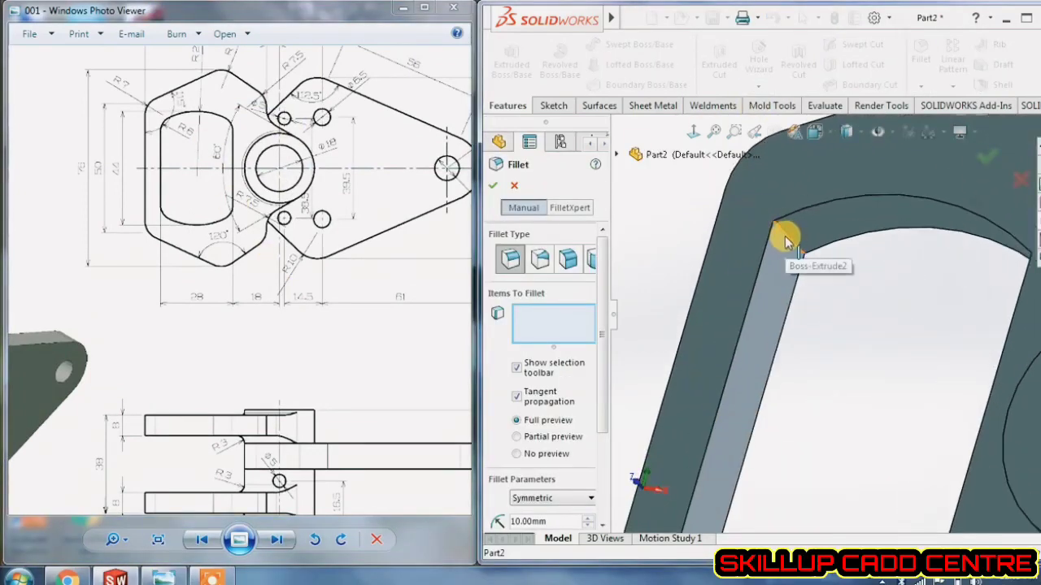
left_click(784, 239)
scroll(784, 239, "up", 5)
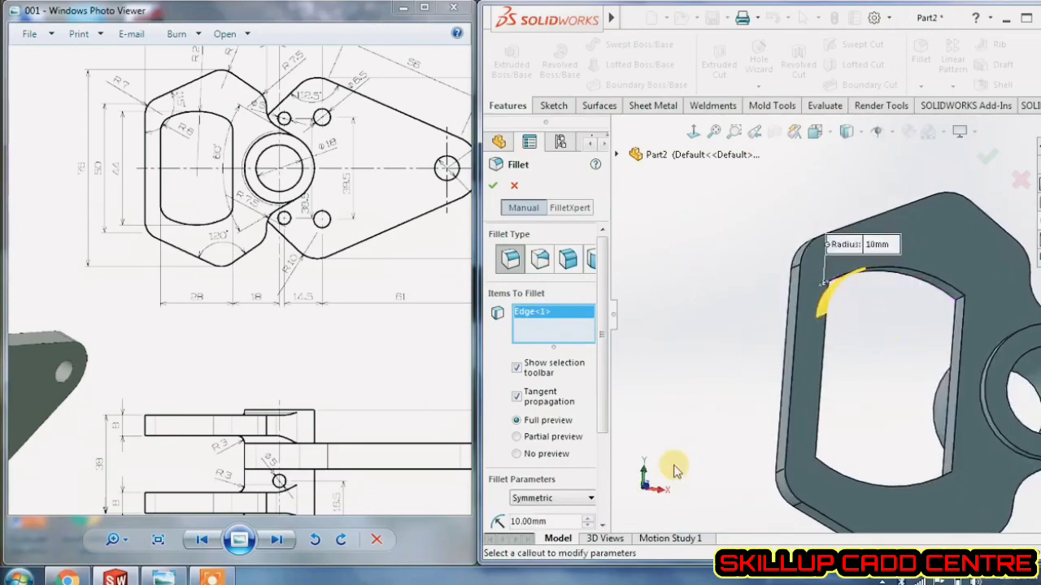
type("6")
key("Return")
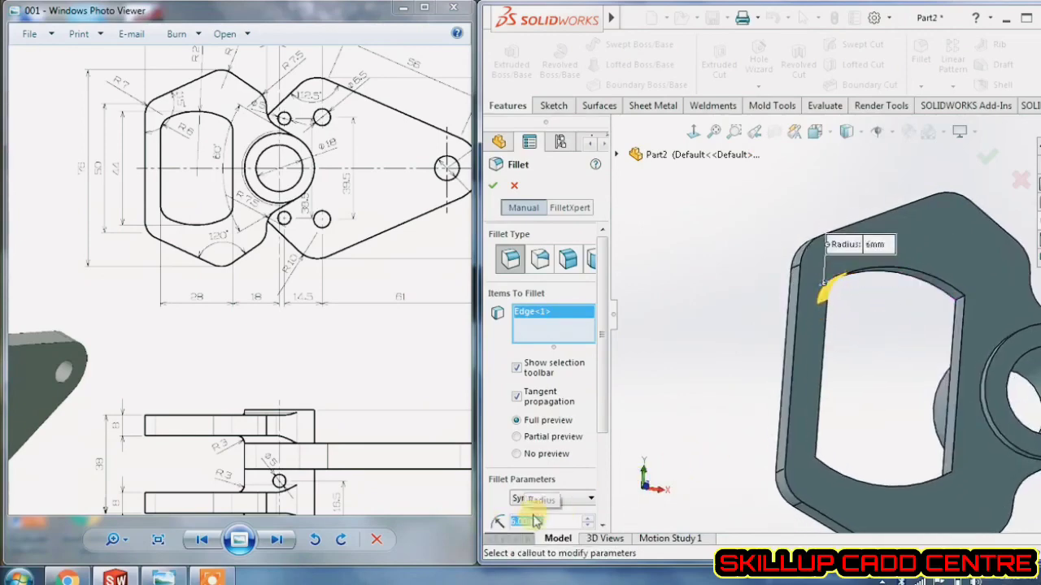
- Add the window's other three corner edges to the 6 mm fillet and finish it
middle_click_drag(900, 361, 955, 307)
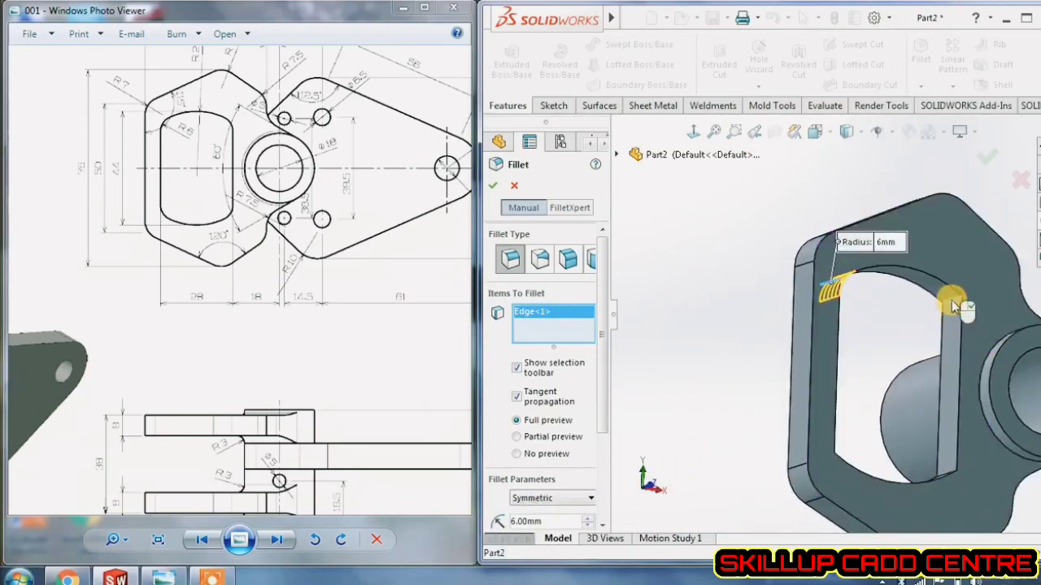
left_click(953, 306)
middle_click_drag(897, 330, 813, 441)
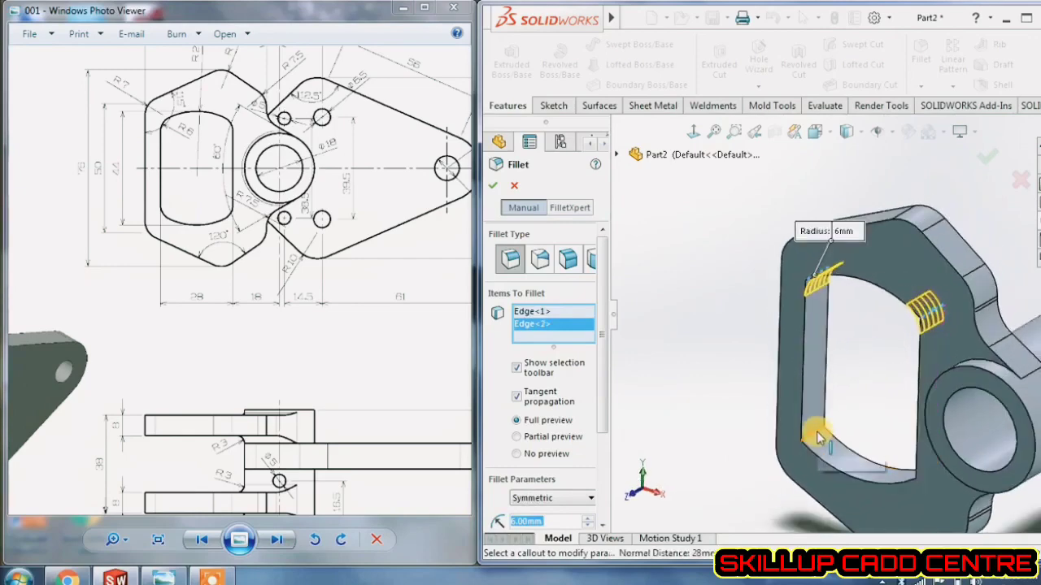
left_click(817, 437)
middle_click_drag(887, 379, 862, 453)
left_click(862, 453)
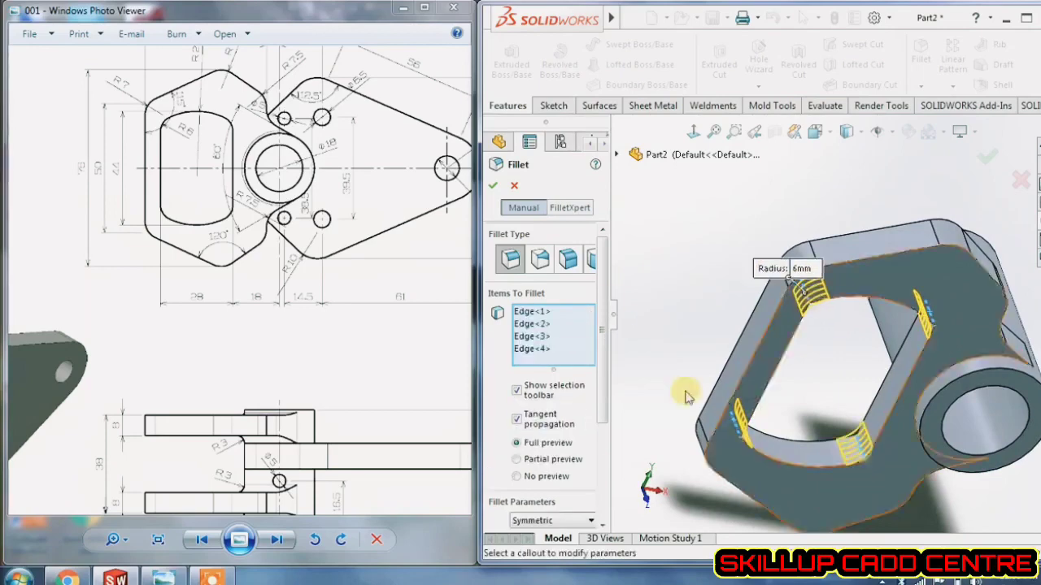
left_click(490, 181)
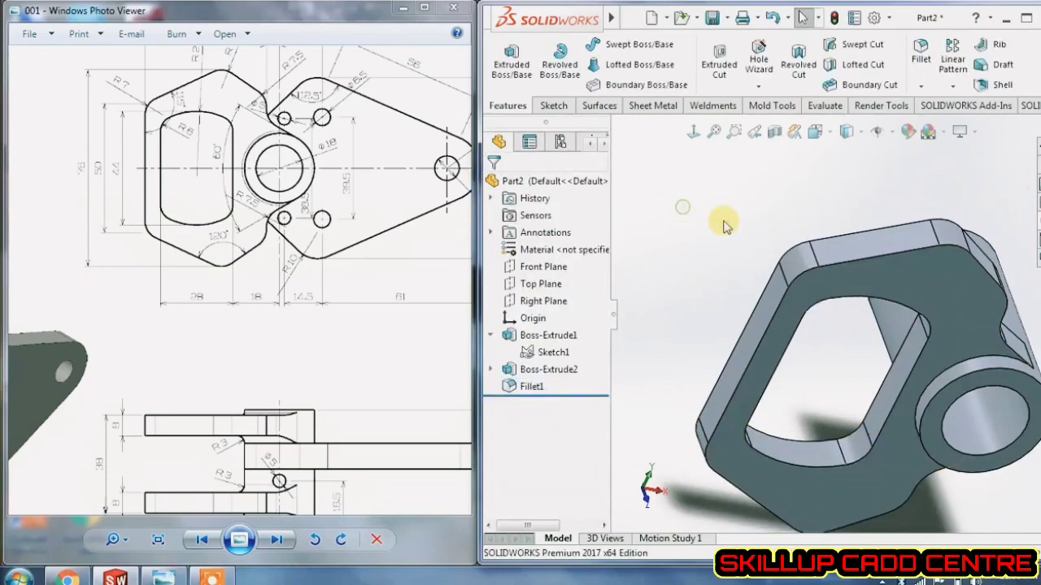
- Create a reference plane offset 22 mm from the left plate's inner face, toward the far end of the hub
mouse_move(723, 220)
middle_mouse_down()
mouse_move(778, 233)
mouse_move(744, 309)
mouse_move(692, 154)
mouse_move(706, 199)
mouse_move(692, 204)
mouse_move(705, 222)
middle_mouse_up()
left_click_drag(348, 398, 378, 299)
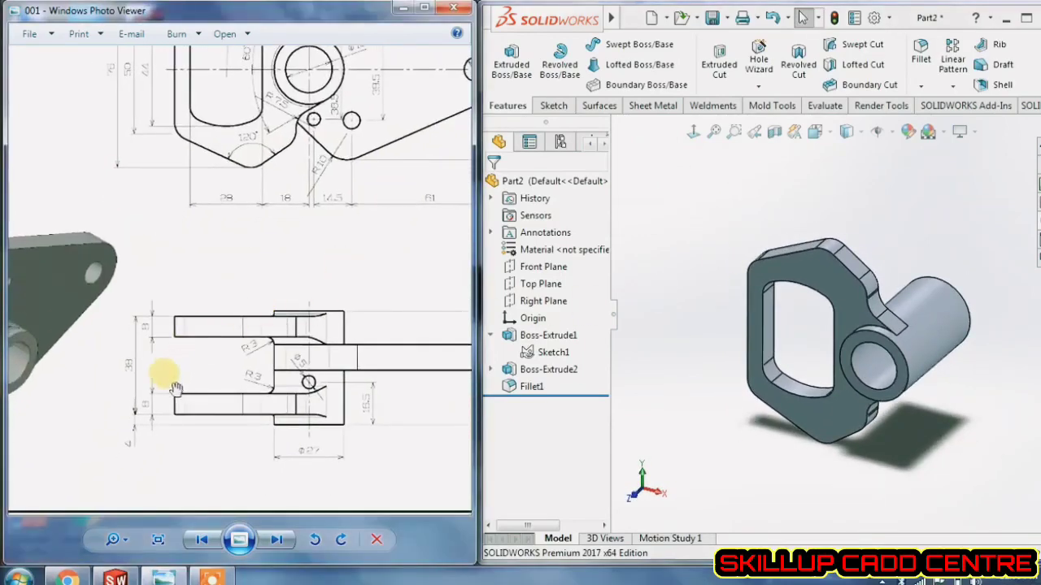
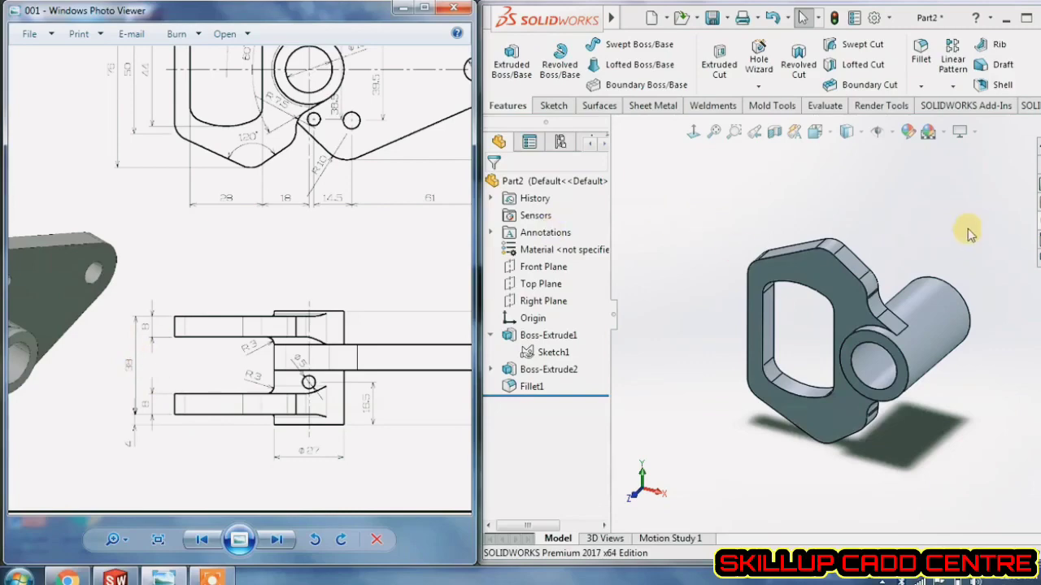
middle_click_drag(968, 231, 938, 267)
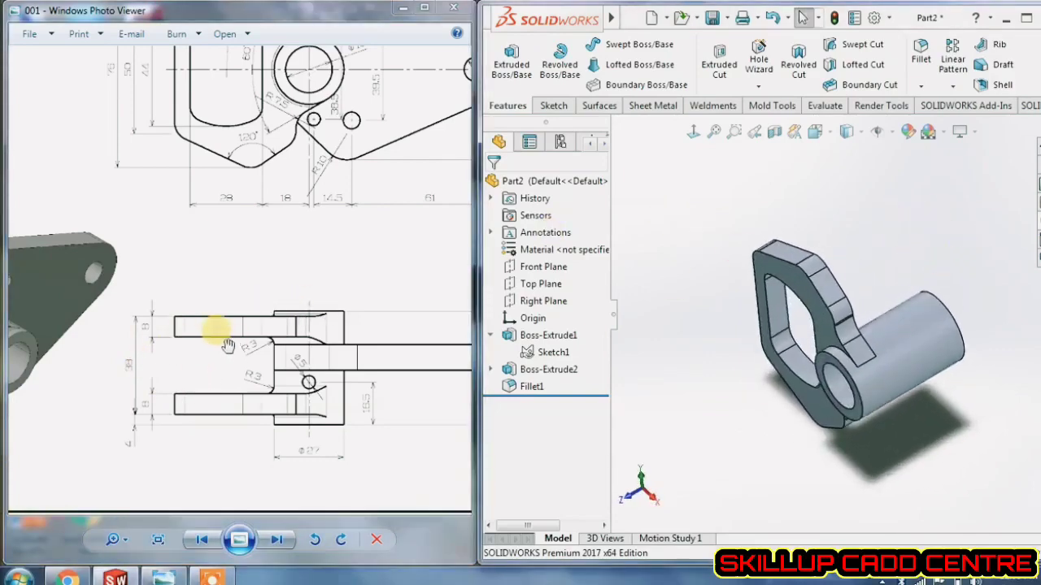
left_click(1038, 69)
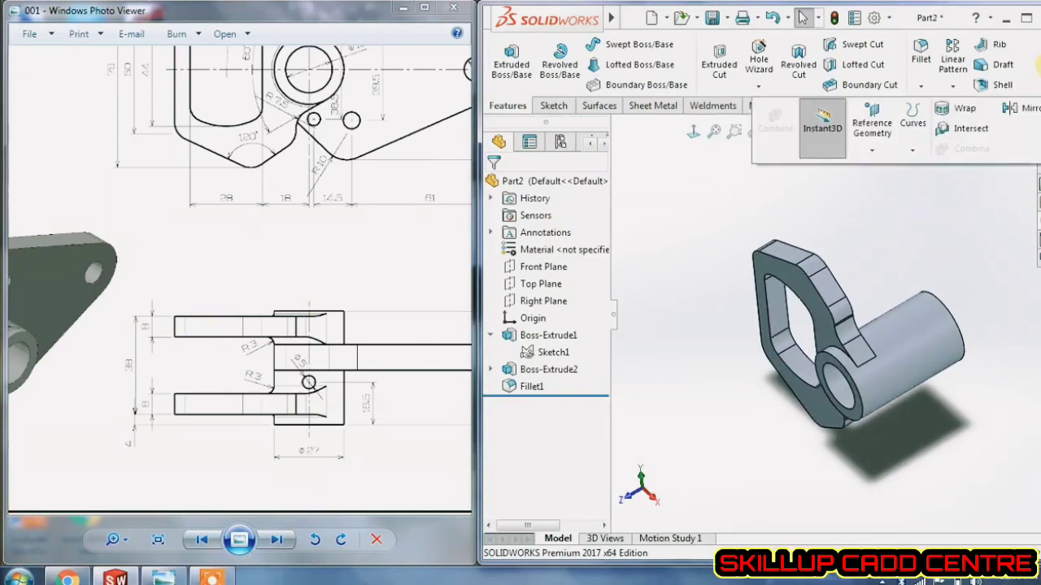
left_click(872, 126)
left_click(882, 169)
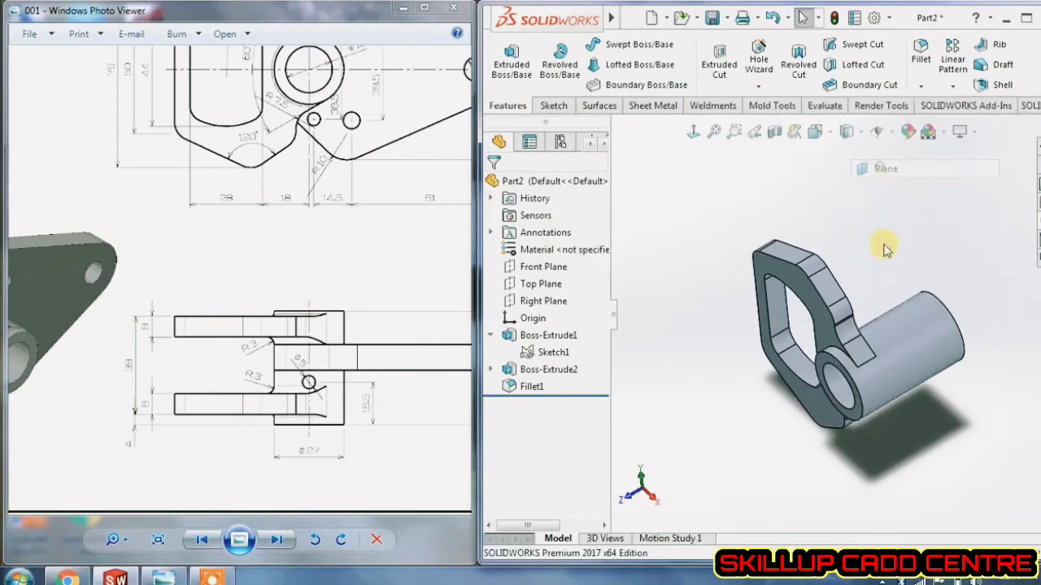
middle_click_drag(906, 239, 833, 221)
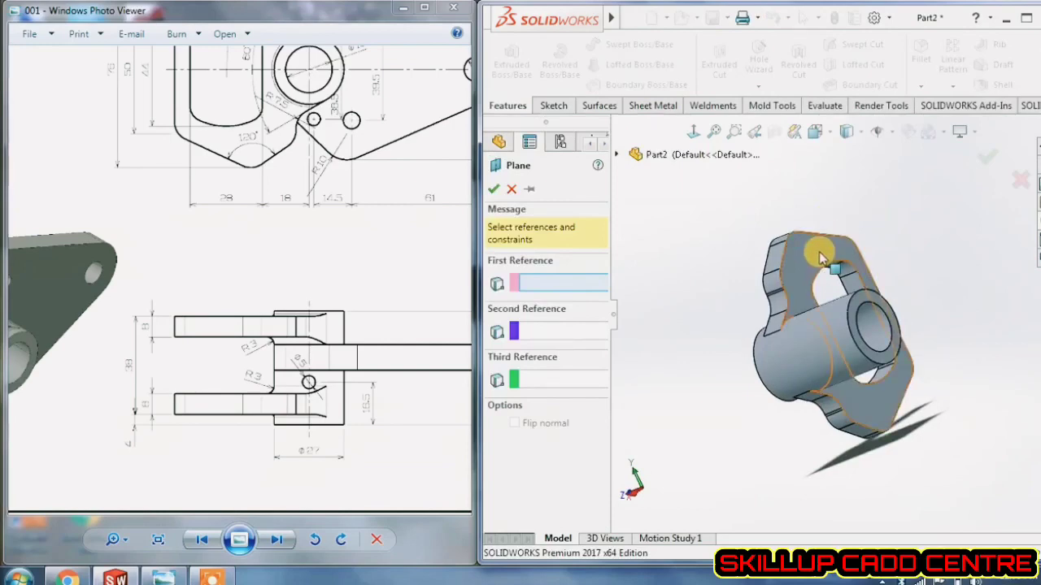
left_click(818, 242)
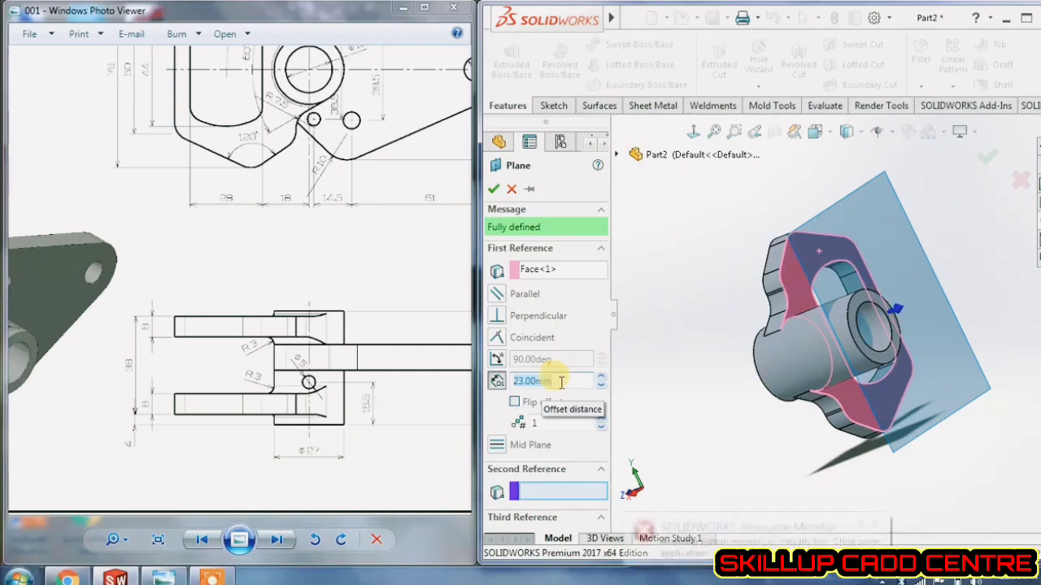
type("3")
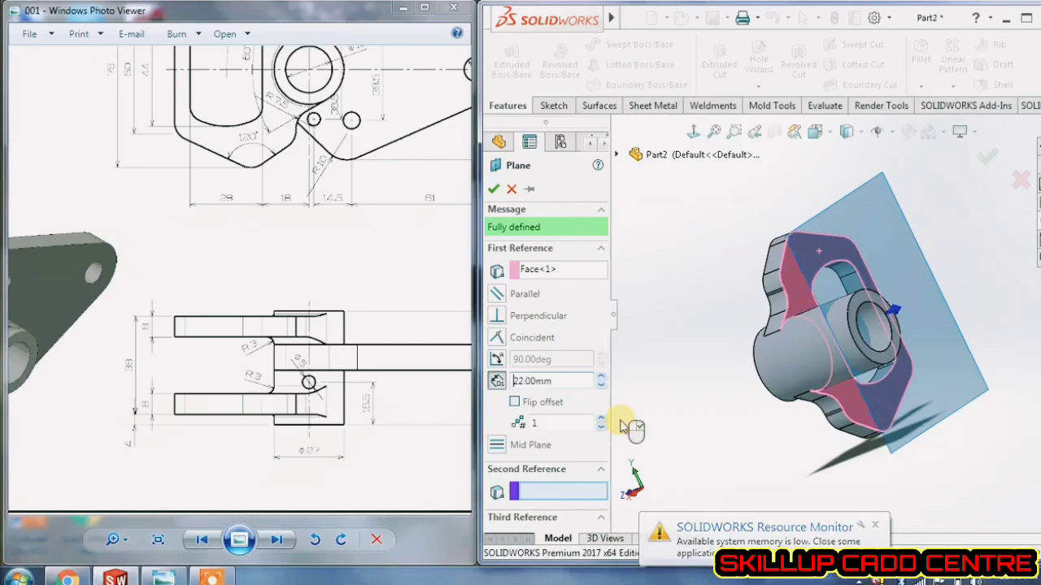
left_click(492, 192)
- Start a sketch on the offset plane and view it from the plate's front side, with the hub beside the window
middle_click_drag(964, 232, 892, 219)
left_click(882, 221)
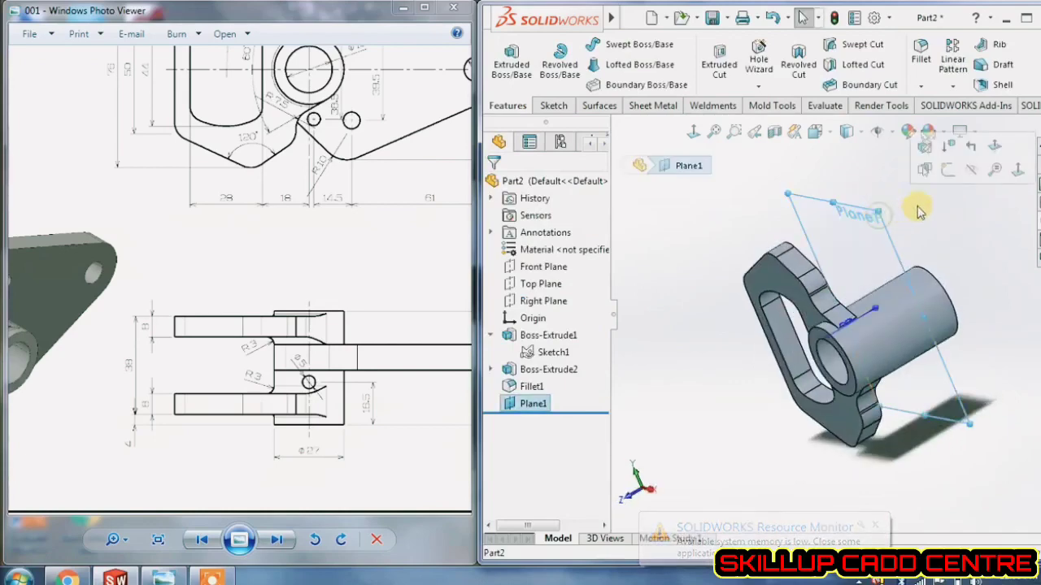
left_click(941, 174)
left_click(692, 135)
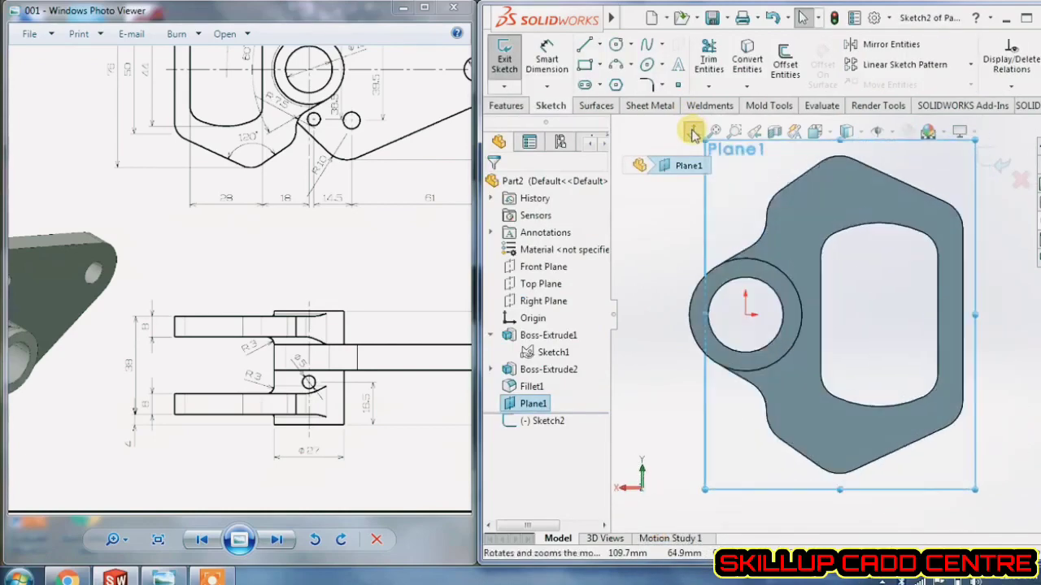
left_click(693, 132)
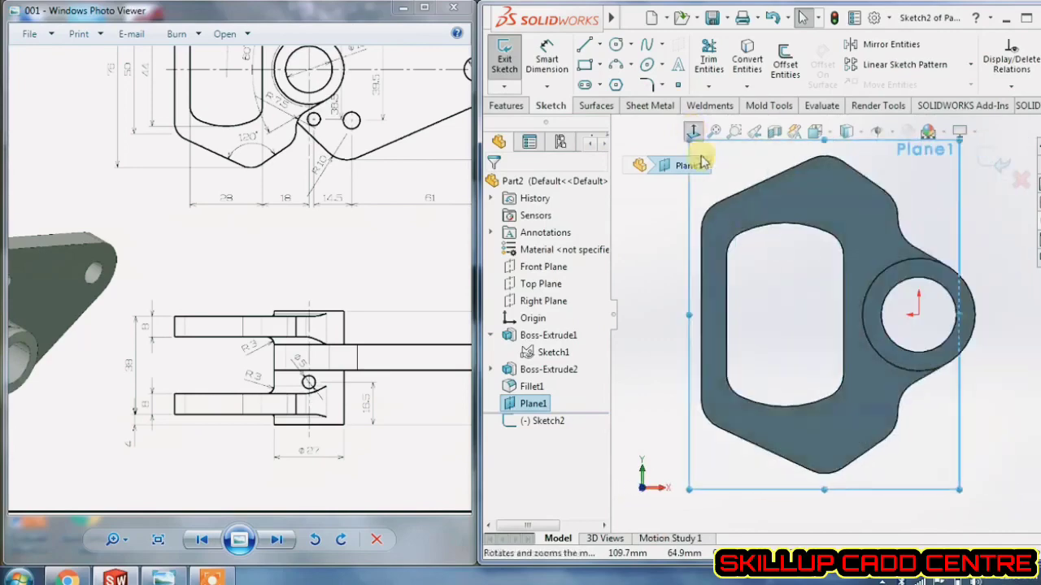
left_click(655, 245)
- Start Convert Entities with the upper plate edges next to the hub: the tangent line, the concave arc, the short vertical line and the outer arc
left_click(747, 85)
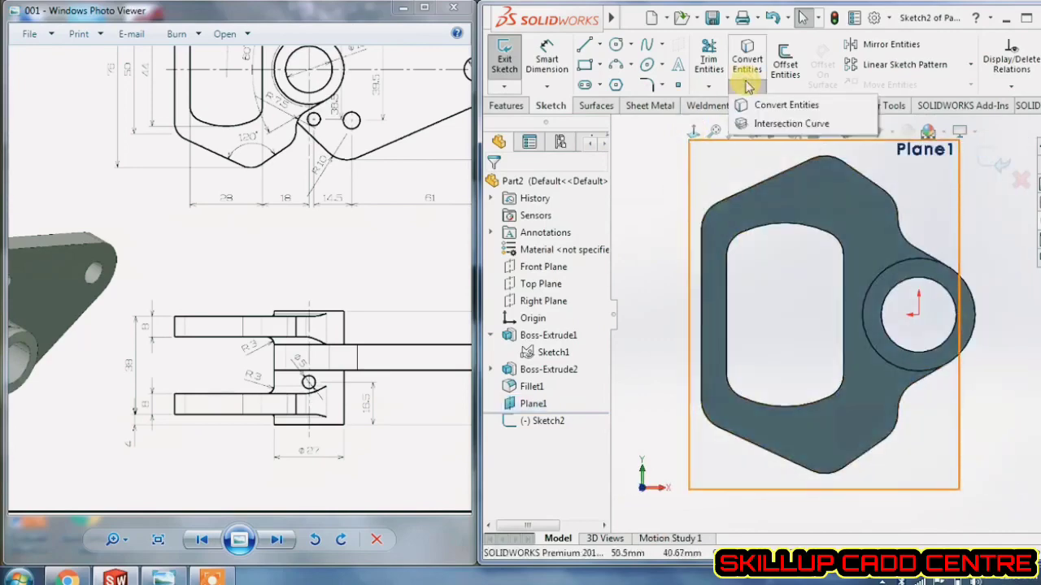
left_click(760, 105)
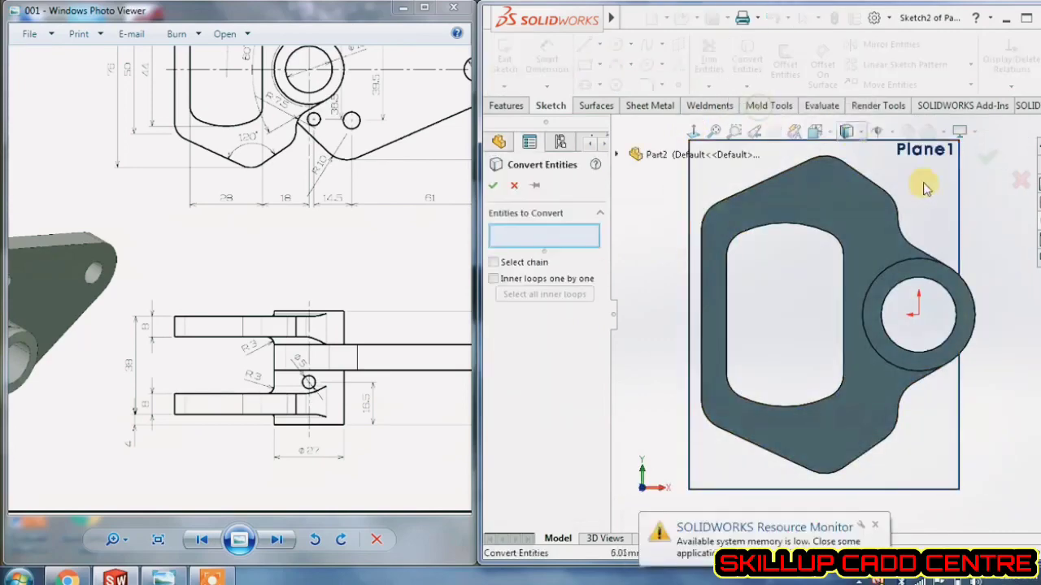
left_click(927, 258)
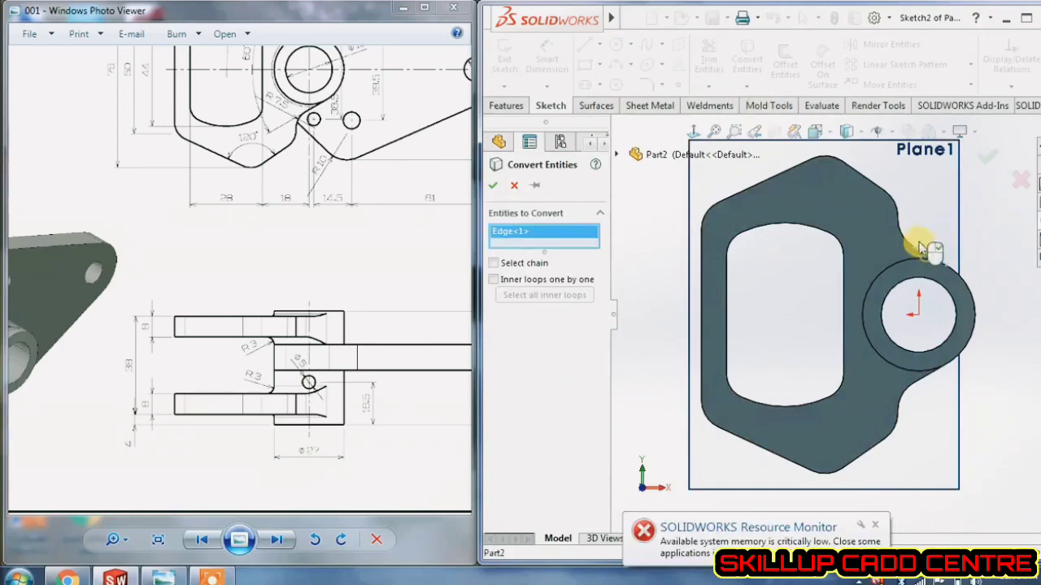
left_click(904, 237)
scroll(902, 232, "down", 5)
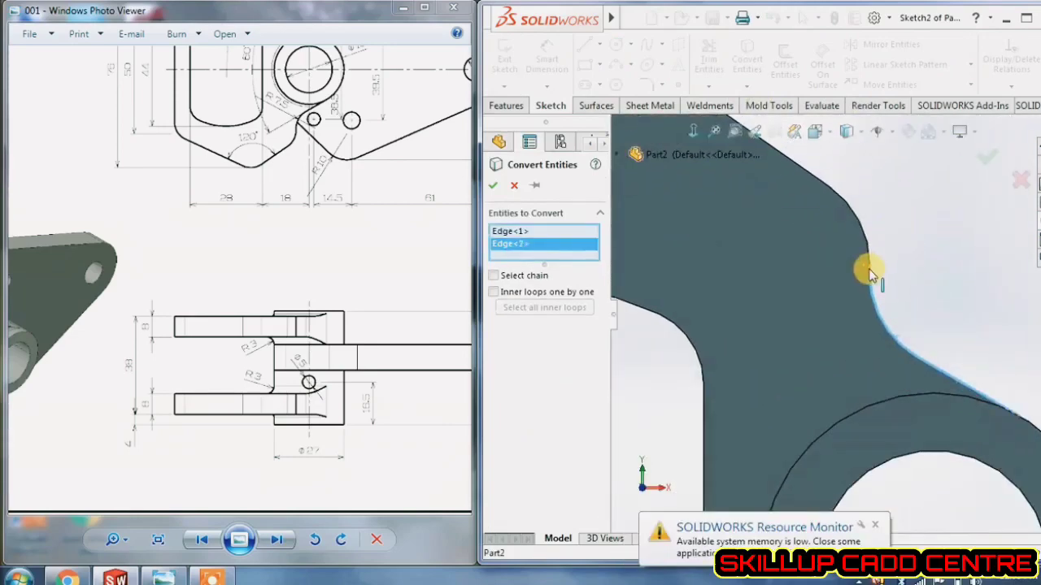
scroll(867, 277, "down", 6)
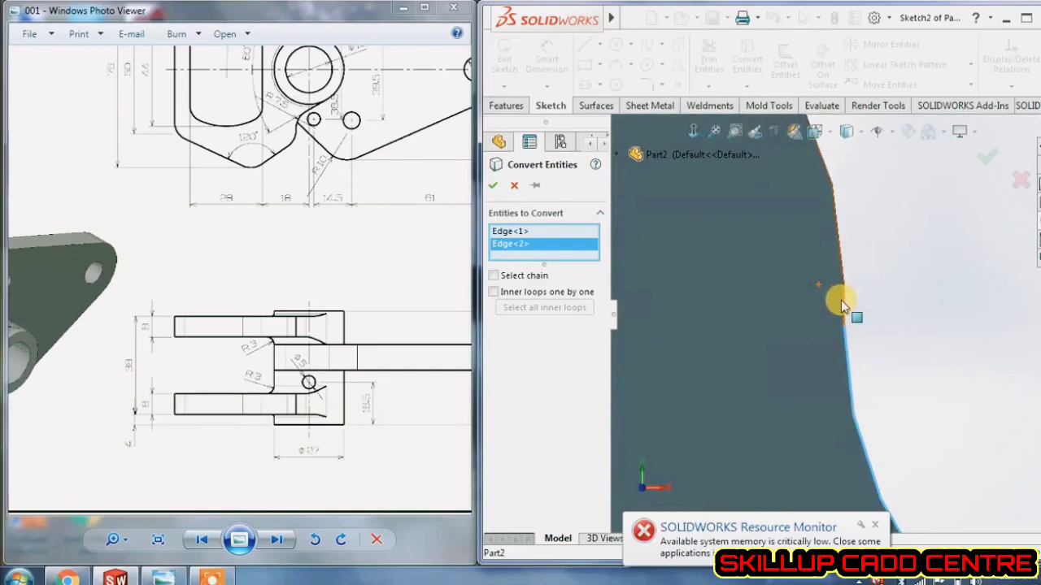
left_click(843, 301)
left_click(843, 262)
scroll(872, 264, "down", 2)
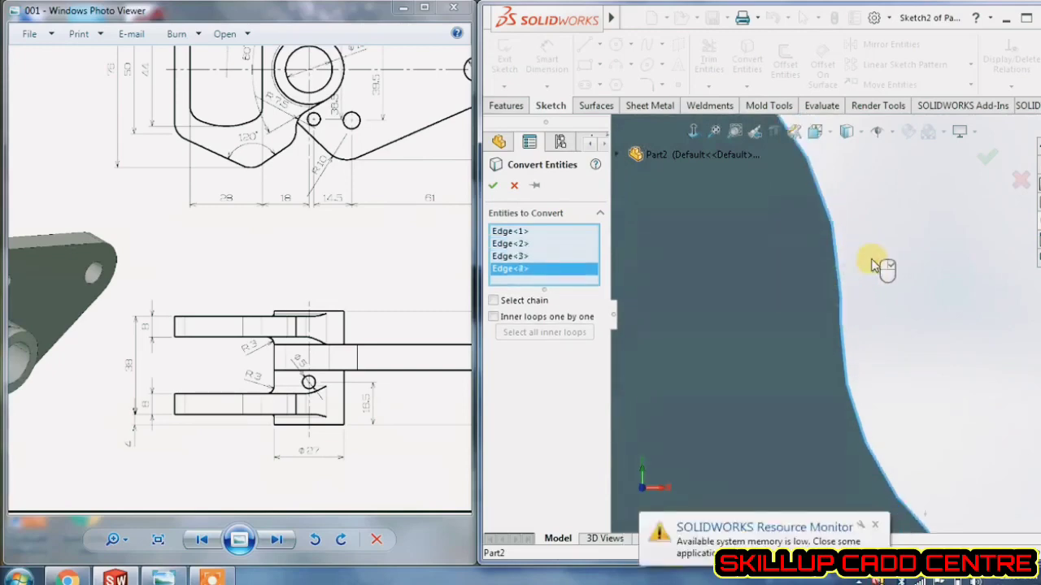
- Add the two upper sloped edges, the apex arc between them, the upper outer corner arc and the outer vertical edge to the conversion
scroll(873, 260, "up", 6)
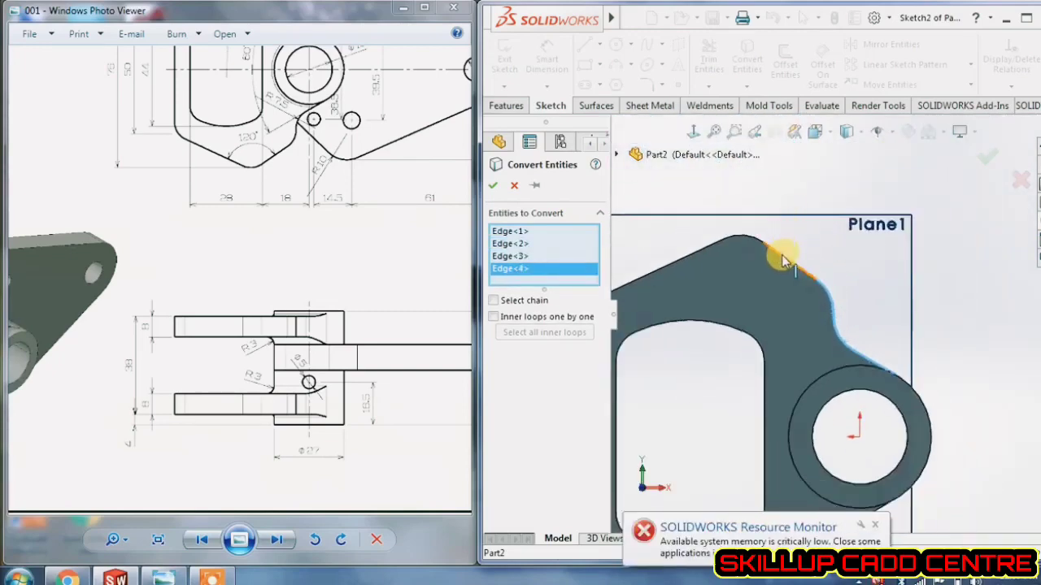
left_click(781, 258)
left_click(736, 237)
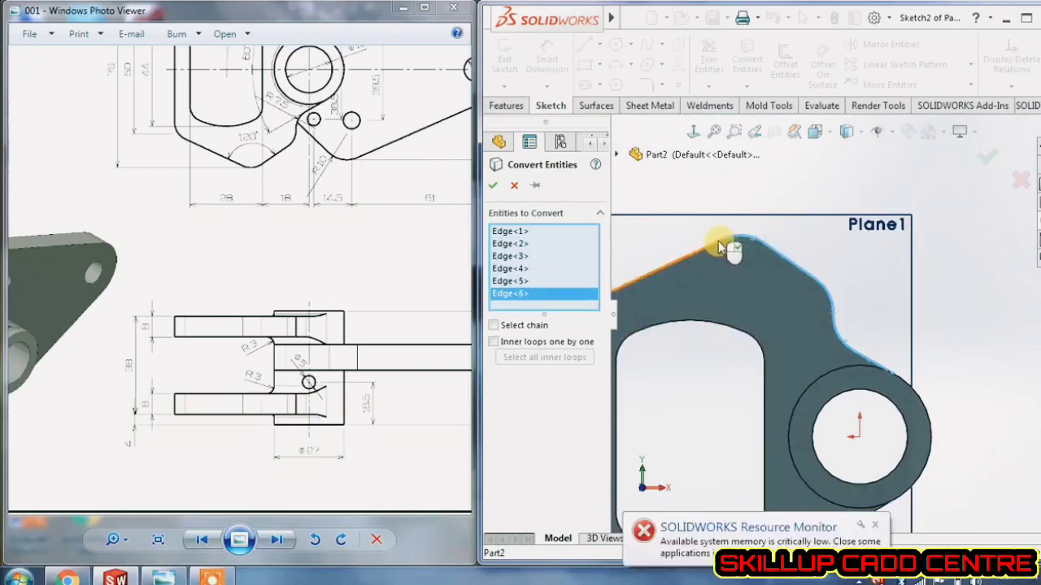
left_click(718, 241)
scroll(692, 314, "up", 3)
scroll(705, 319, "down", 5)
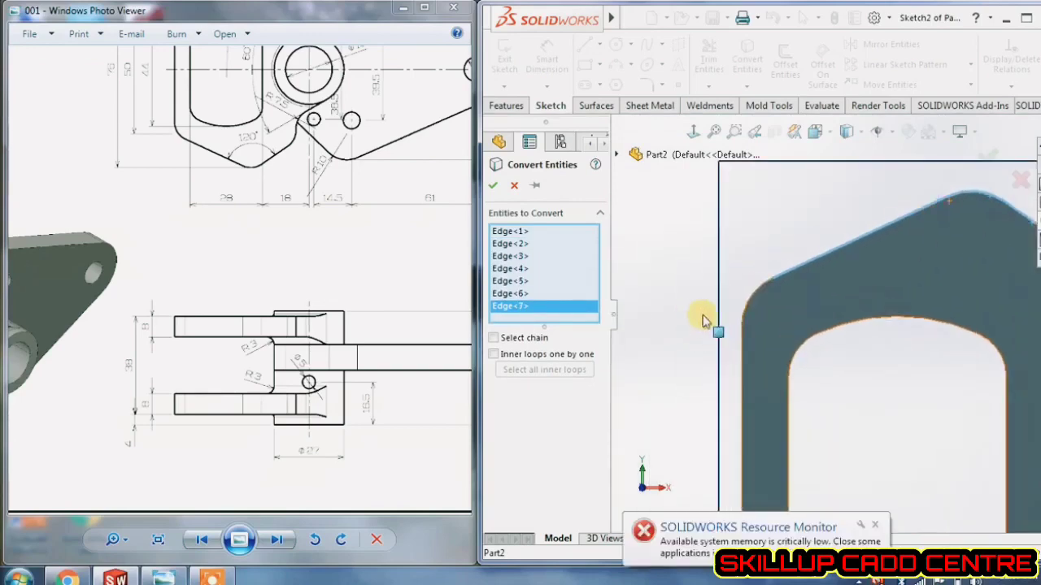
left_click(758, 289)
left_click(741, 344)
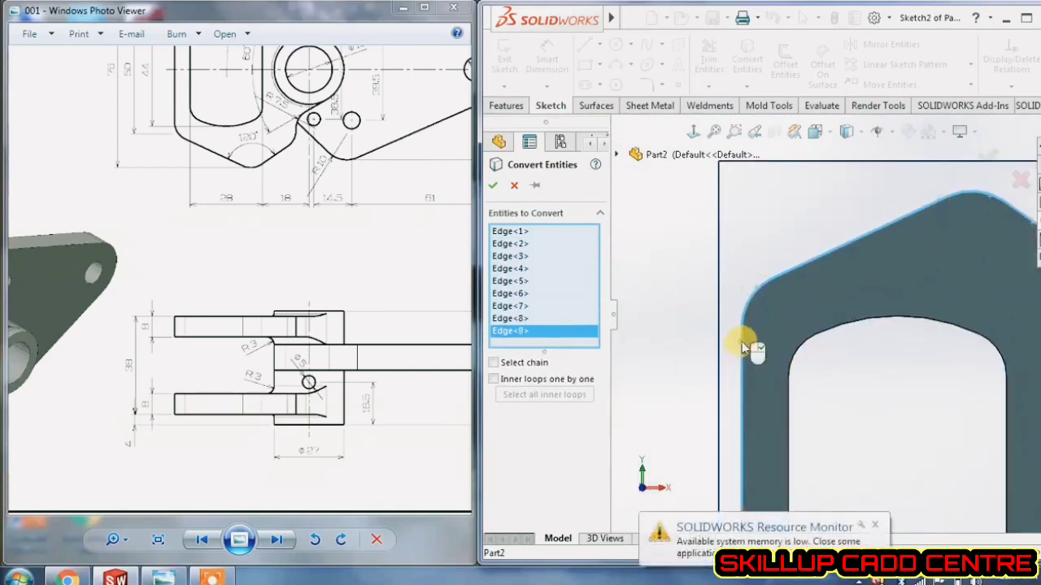
- Add the plate's lower outer corner arc and the adjoining lower sloped edge to the entities being converted
scroll(797, 288, "up", 5)
scroll(868, 479, "down", 4)
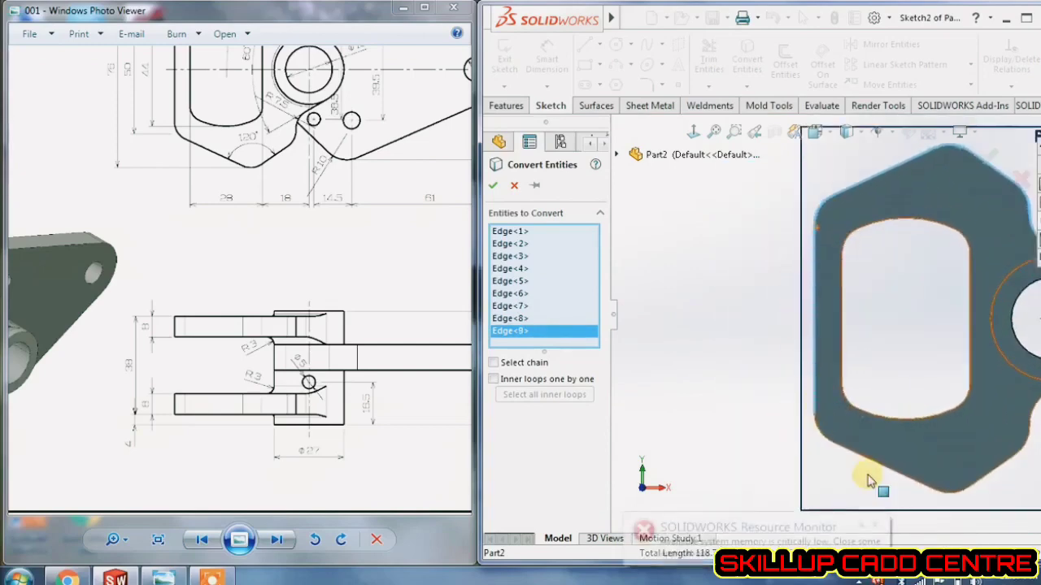
scroll(868, 479, "down", 3)
left_click(761, 333)
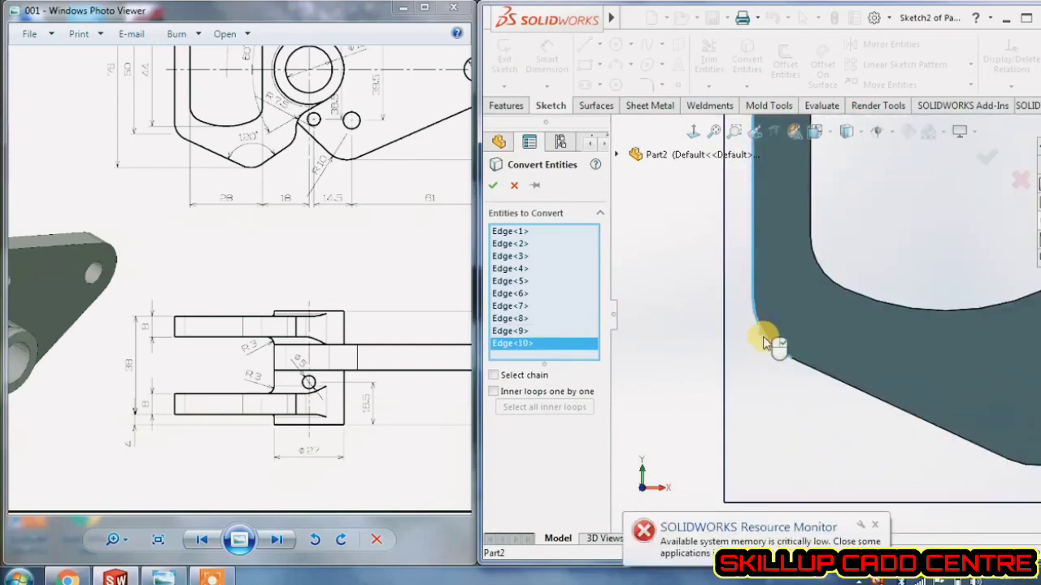
left_click(811, 378)
scroll(930, 379, "up", 2)
scroll(941, 397, "down", 2)
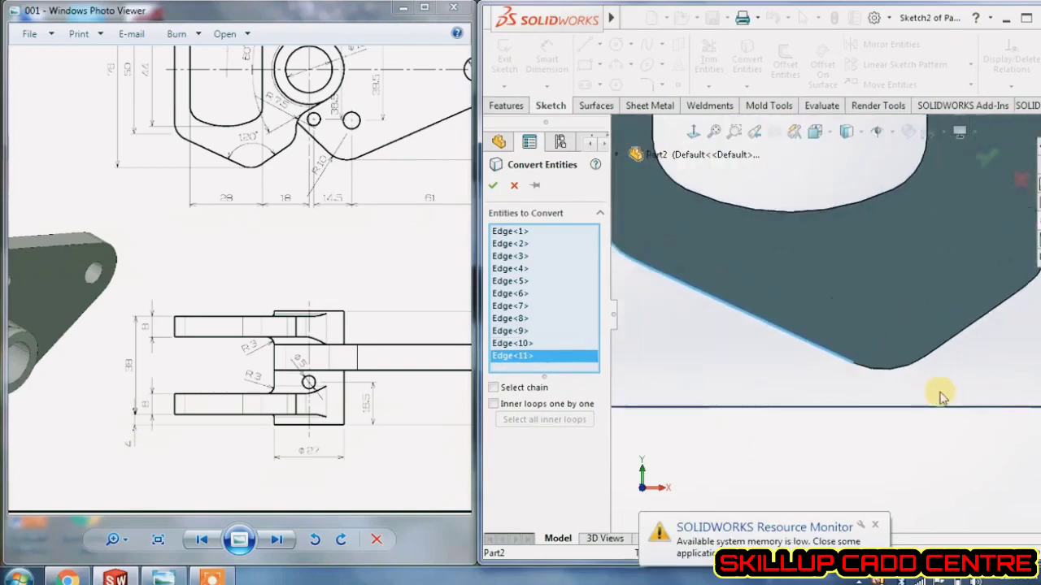
- Add the bottom apex arc and the lower sloped edge rising toward the hub to the entities being converted
scroll(940, 397, "up", 1)
left_click(885, 365)
left_click(929, 350)
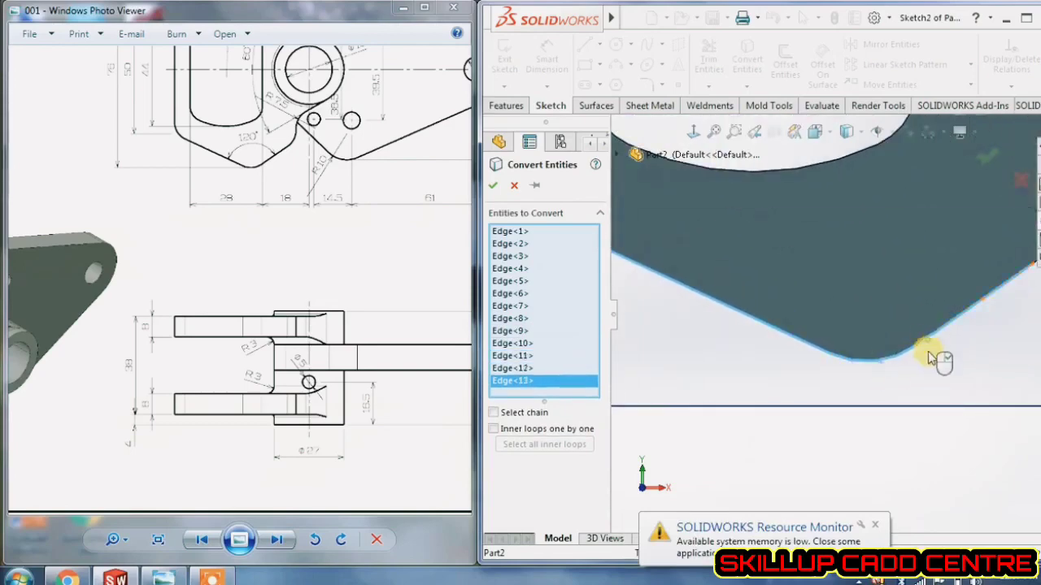
scroll(929, 358, "up", 1)
scroll(919, 341, "down", 3)
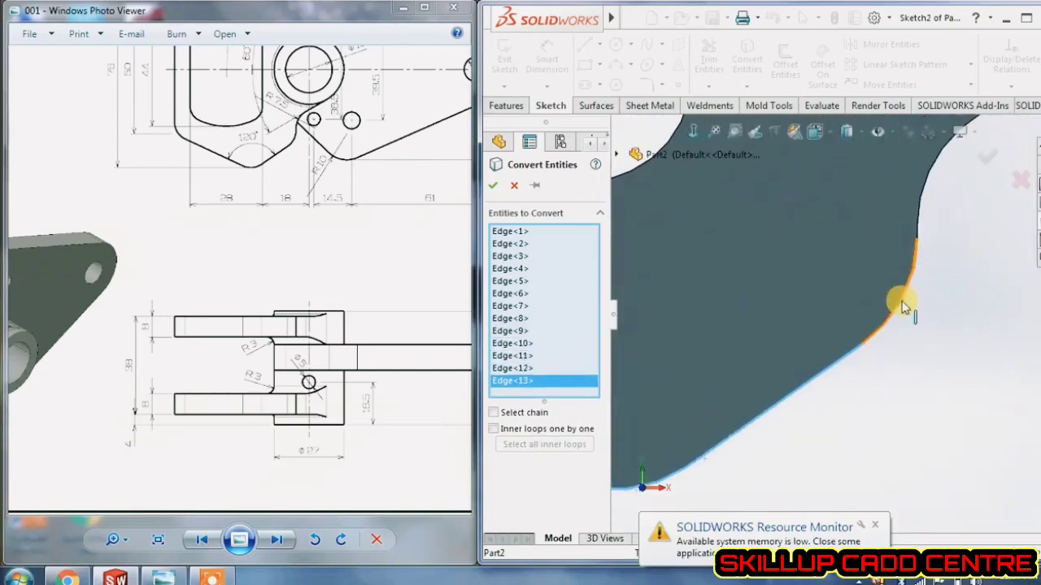
- Add the remaining outer edges on the lower boss side of the plate to the Convert Entities selection
left_click(903, 307)
scroll(909, 324, "up", 2)
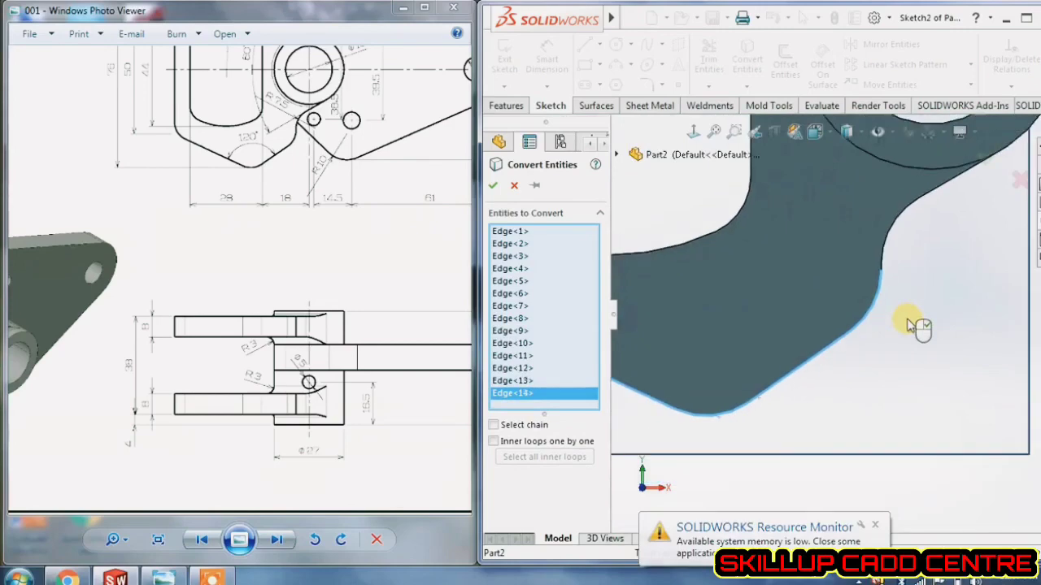
left_click(888, 247)
scroll(888, 267, "down", 2)
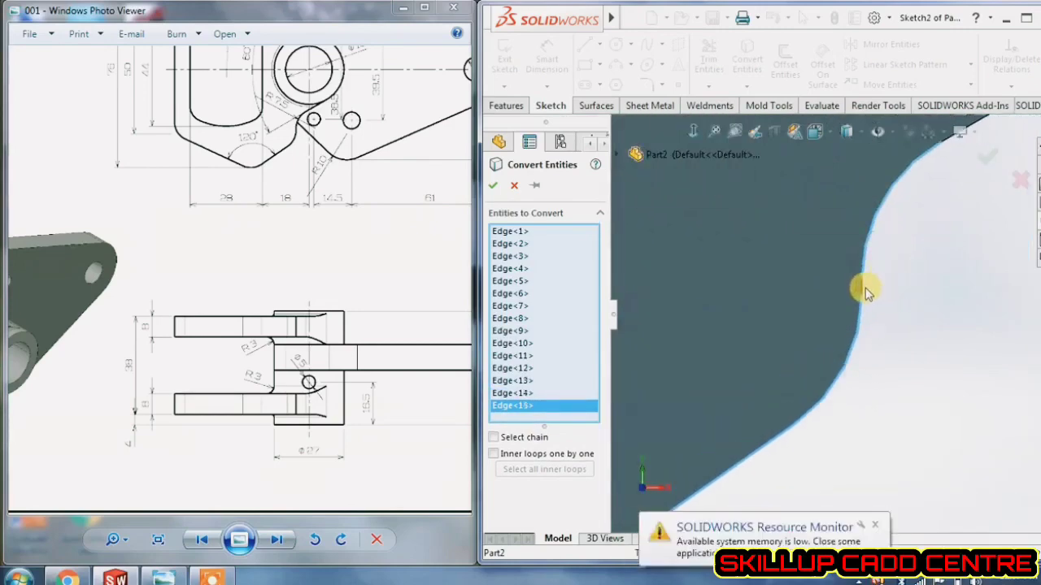
left_click(867, 293)
scroll(878, 289, "up", 3)
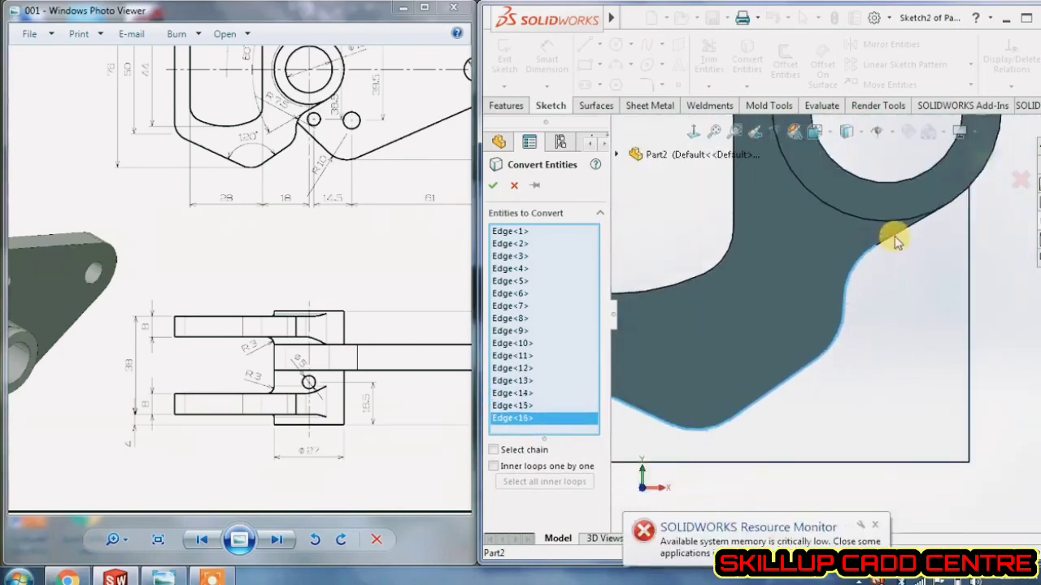
left_click(894, 240)
scroll(910, 261, "up", 4)
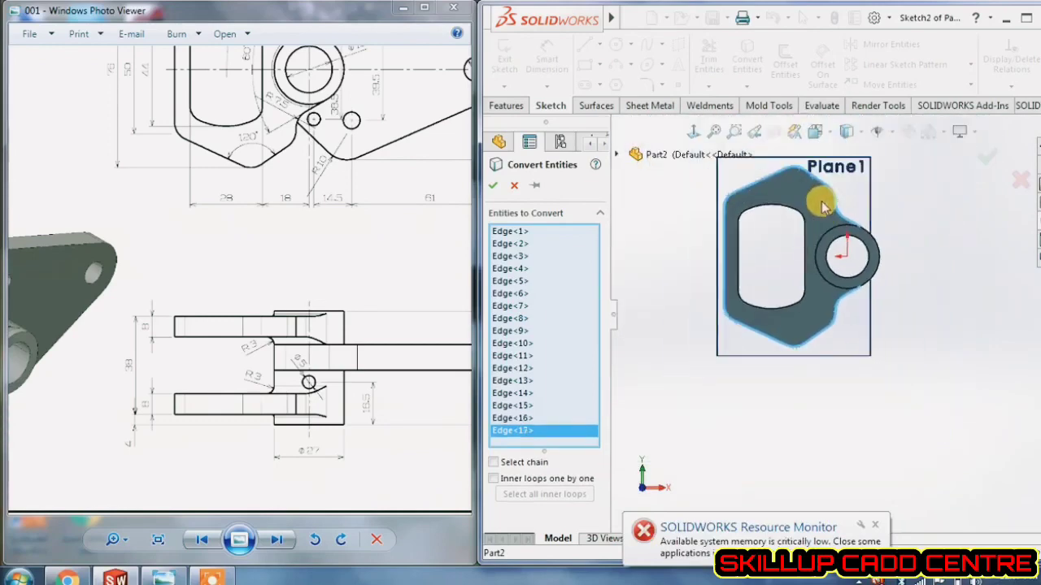
- Add the boss circle and all edges of the rounded slot to the selection, and convert everything into the sketch on Plane1
scroll(789, 218, "down", 2)
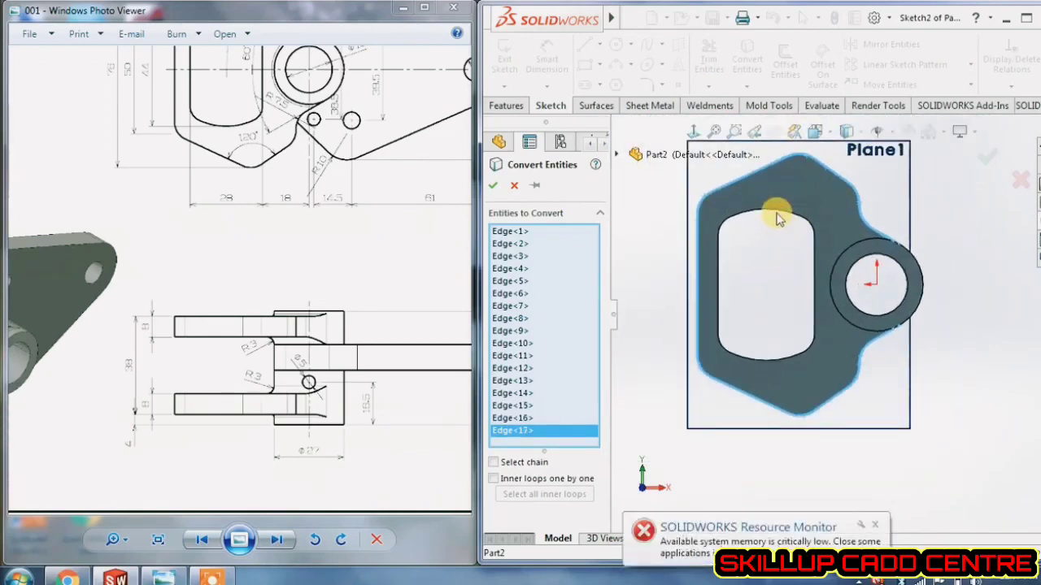
left_click(847, 253)
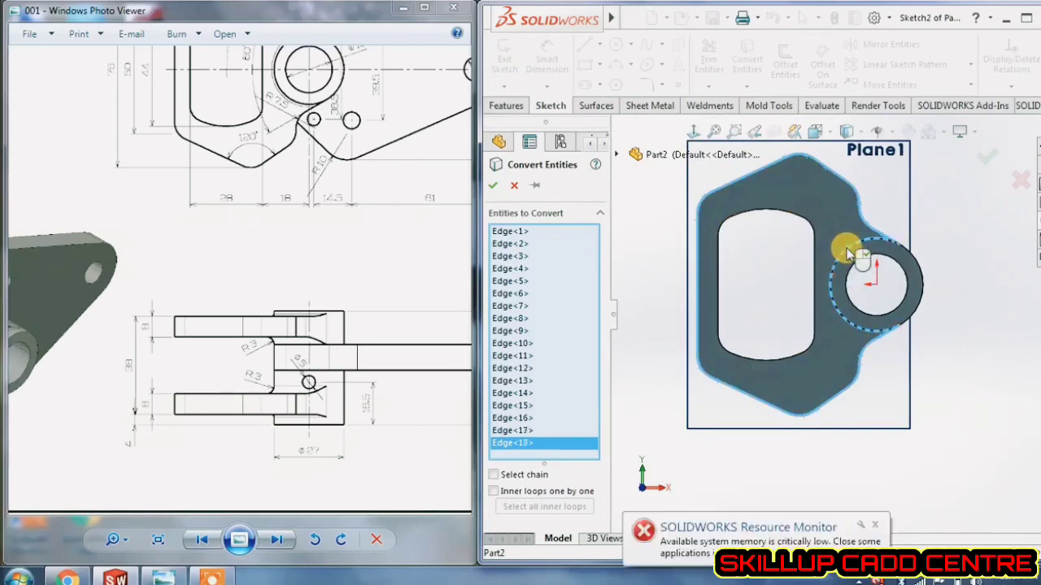
left_click(758, 210)
left_click(725, 249)
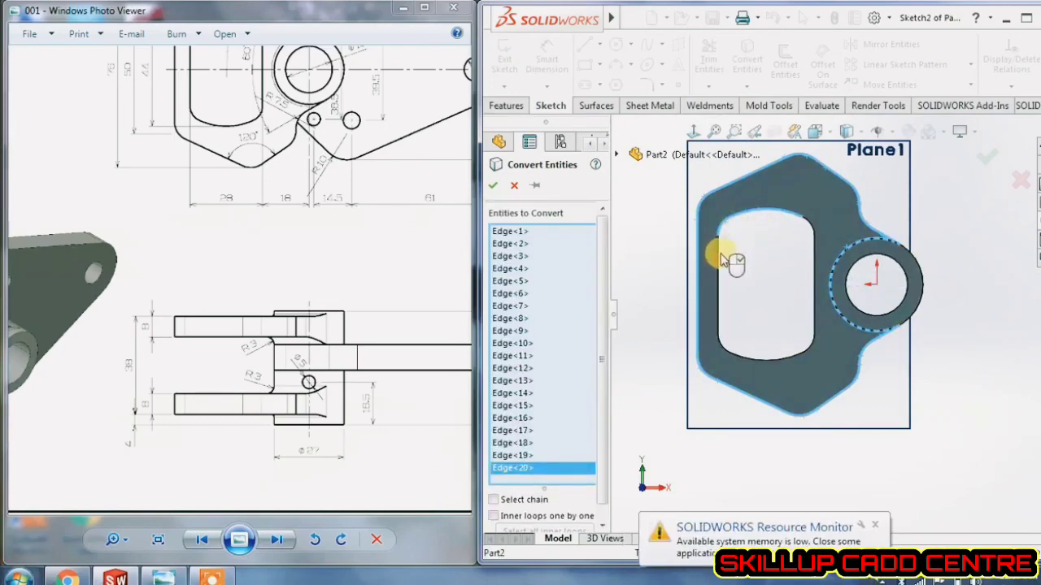
left_click(723, 259)
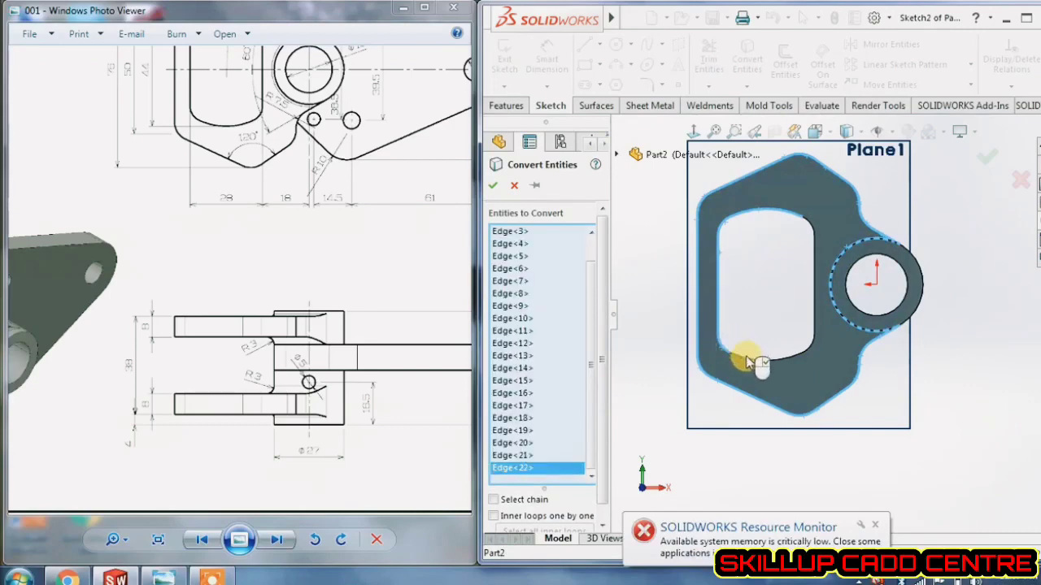
left_click(802, 349)
left_click(807, 331)
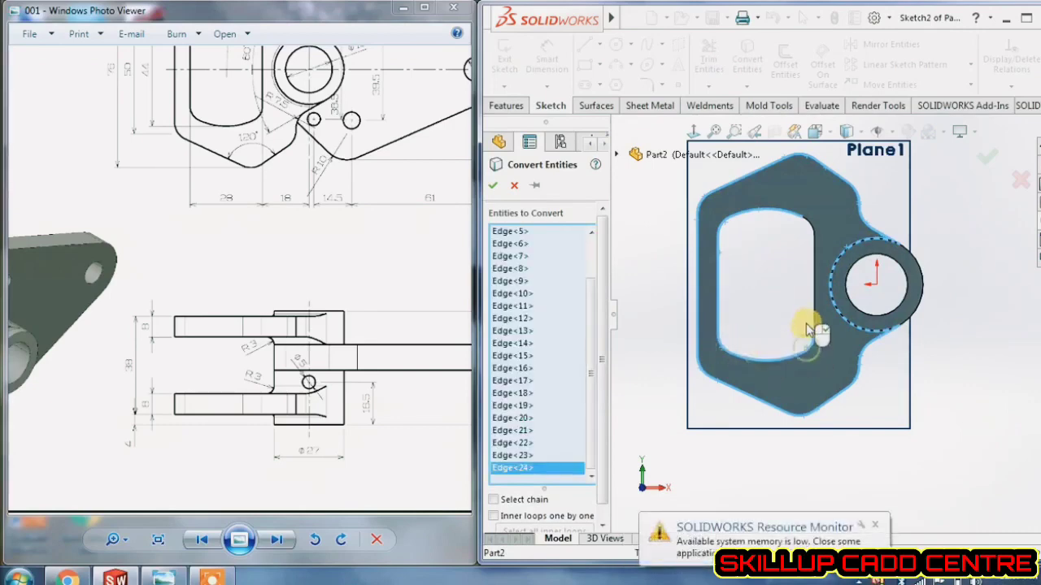
left_click(814, 316)
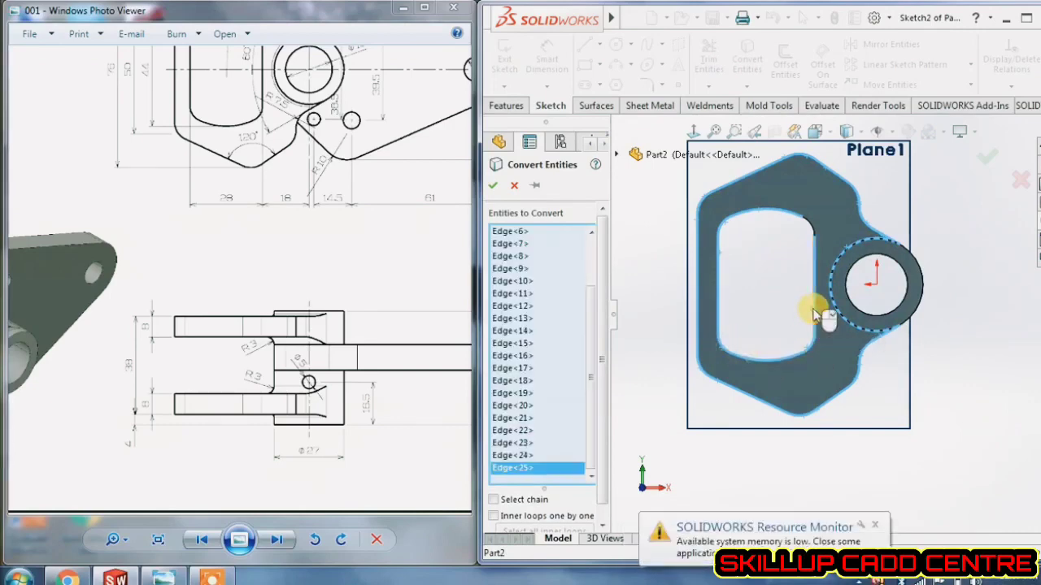
left_click(808, 223)
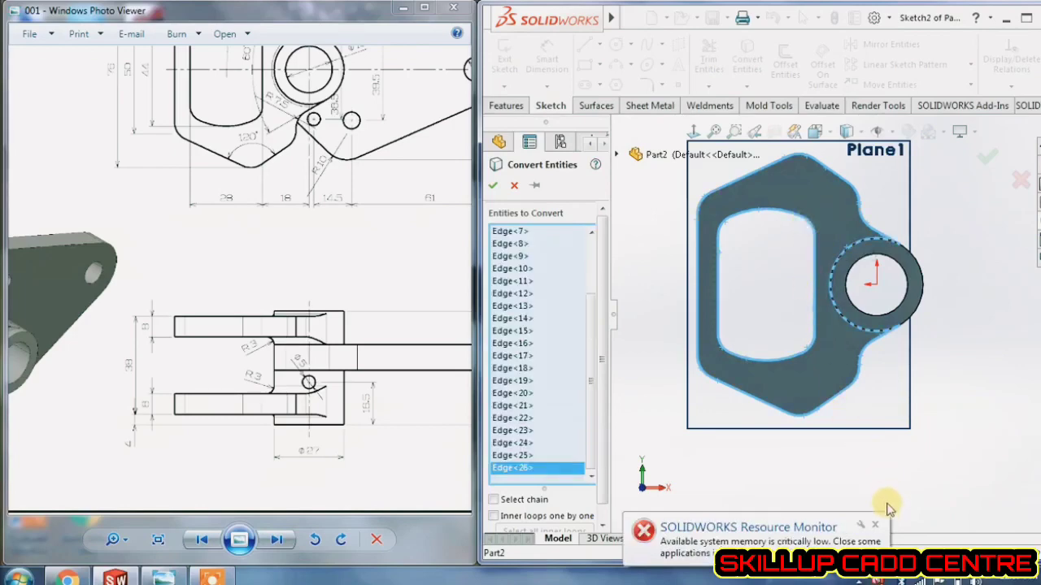
left_click(491, 192)
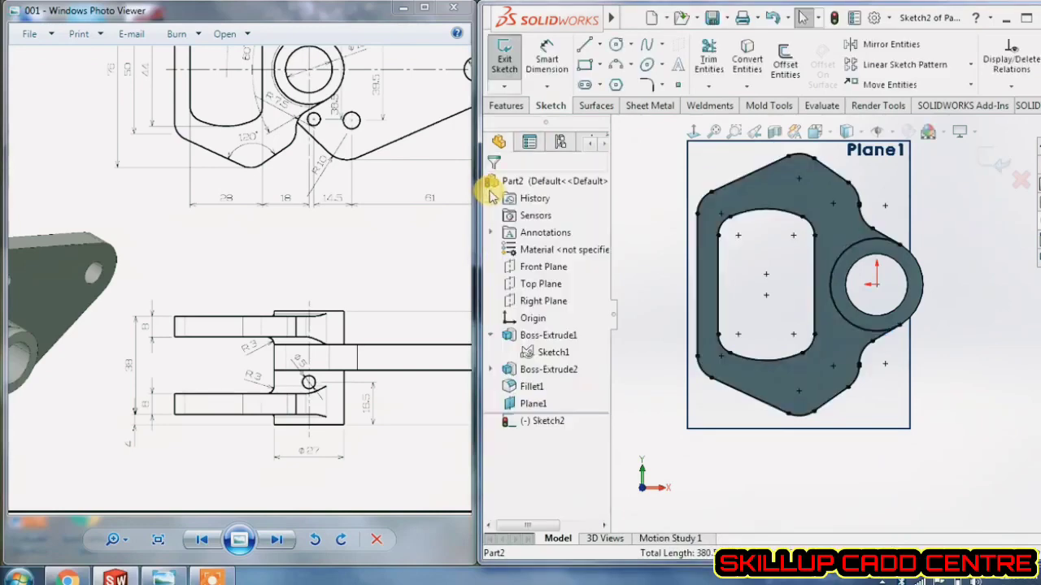
- Finish the sketch and extrude the converted plate profile 8 mm blind from its sketch plane with Merge result enabled
middle_click_drag(964, 277, 984, 216)
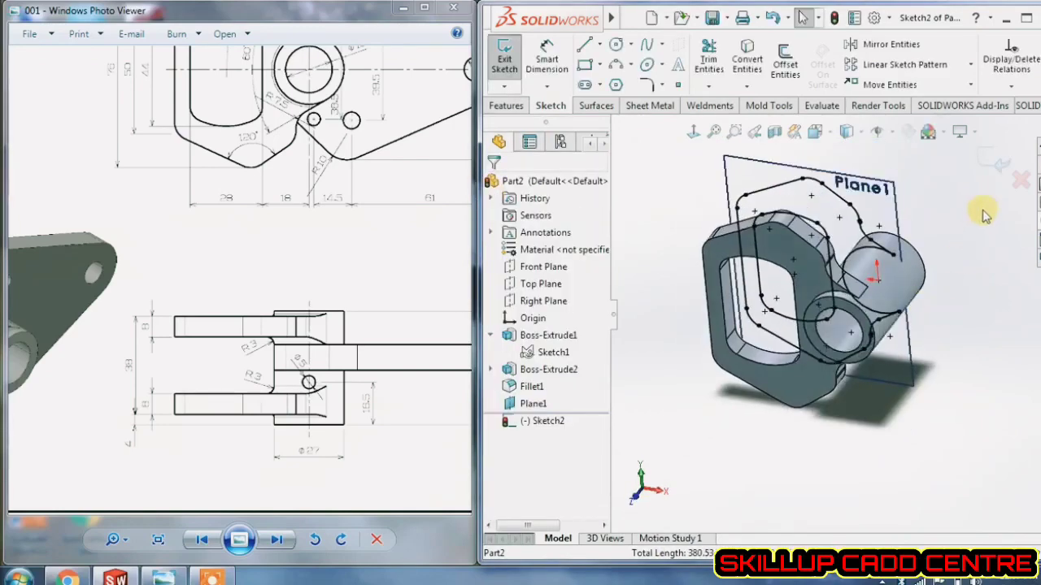
left_click(989, 157)
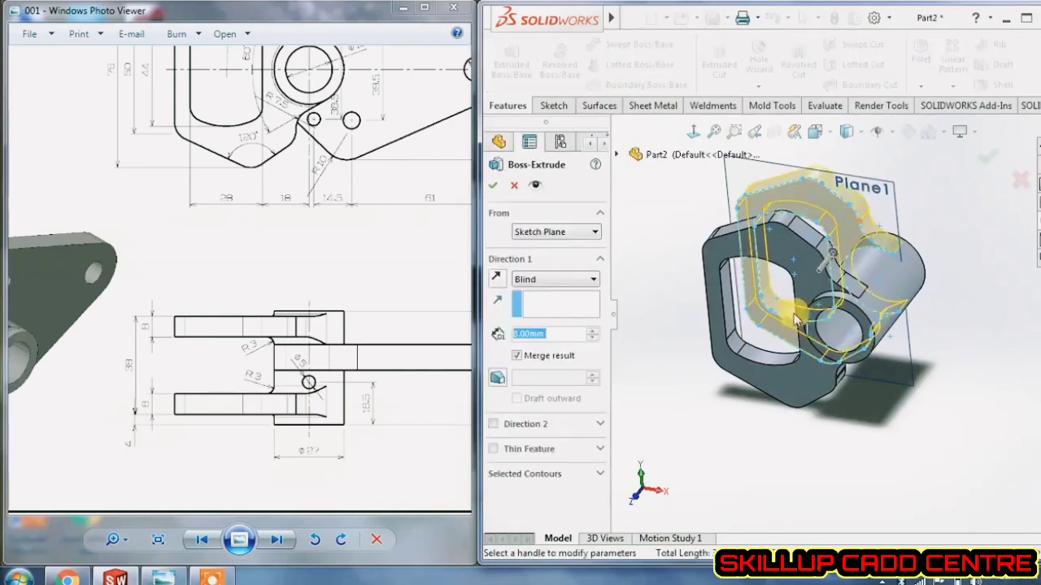
middle_click_drag(957, 263, 947, 332)
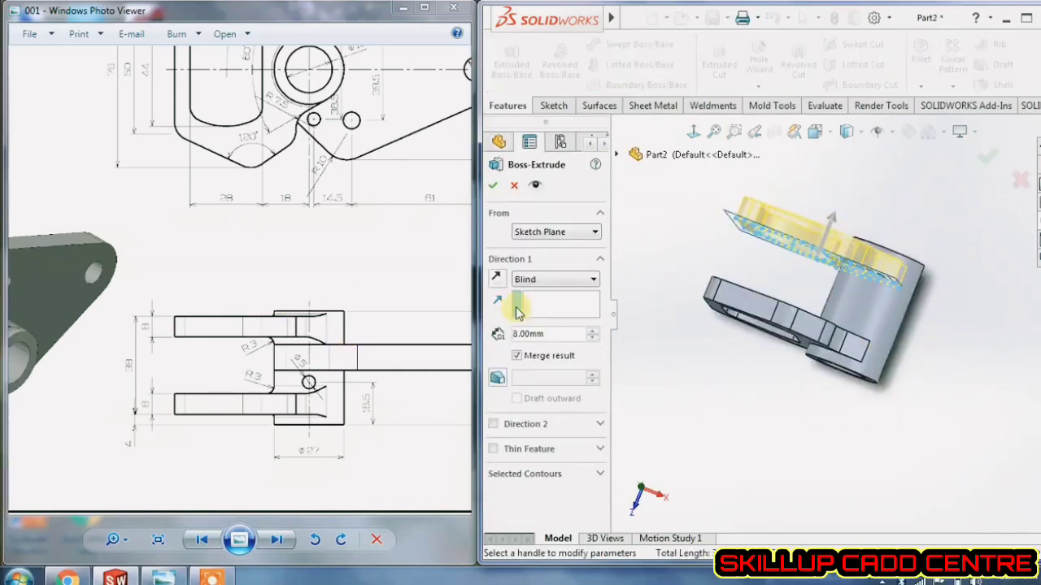
mouse_move(839, 218)
middle_mouse_down()
mouse_move(841, 236)
mouse_move(836, 224)
middle_mouse_up()
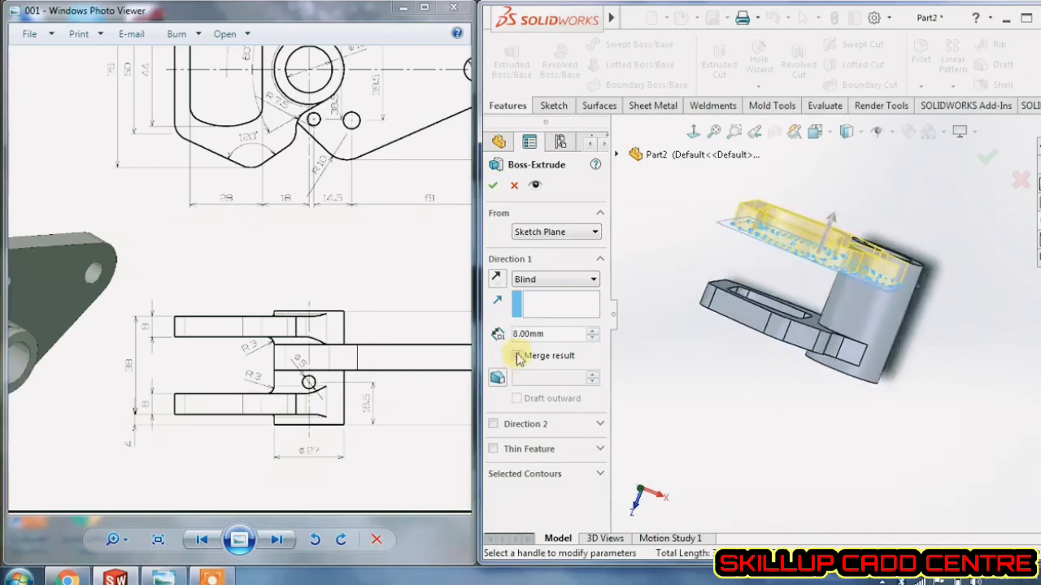
left_click(498, 189)
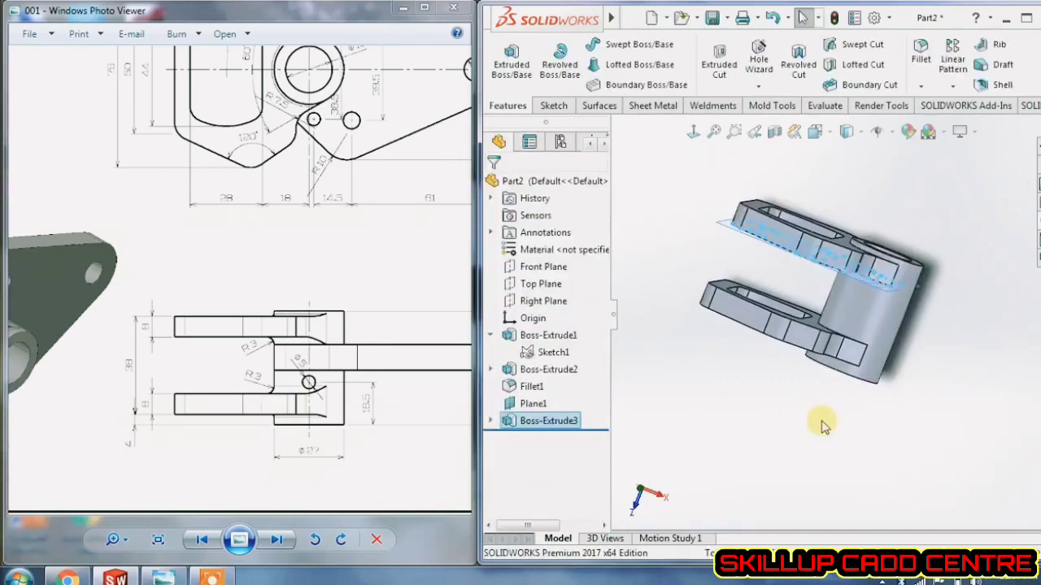
- Hide the reference plane Plane1 used for the second plate
middle_click_drag(818, 426, 843, 298)
right_click(719, 179)
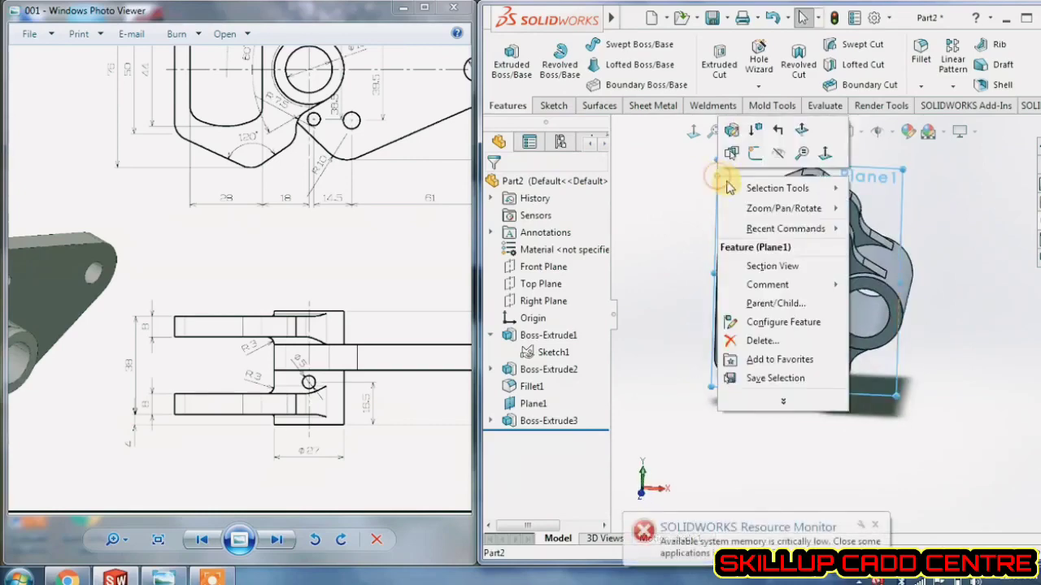
left_click(779, 152)
middle_click_drag(962, 301, 1013, 273)
- Create a reference plane offset 23 mm inward, with the offset flipped, from the boss's ring-shaped end face beside the newly extruded plate
mouse_move(325, 326)
left_mouse_down()
mouse_move(144, 274)
mouse_move(155, 442)
left_mouse_up()
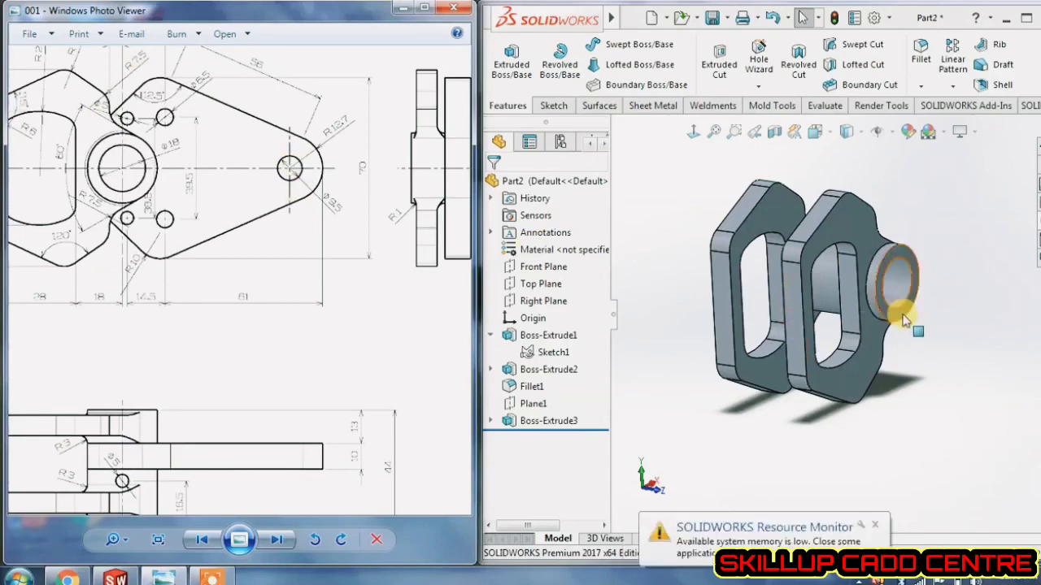
middle_click_drag(895, 285, 682, 334)
mouse_move(219, 238)
left_mouse_down()
mouse_move(265, 207)
mouse_move(319, 145)
left_mouse_up()
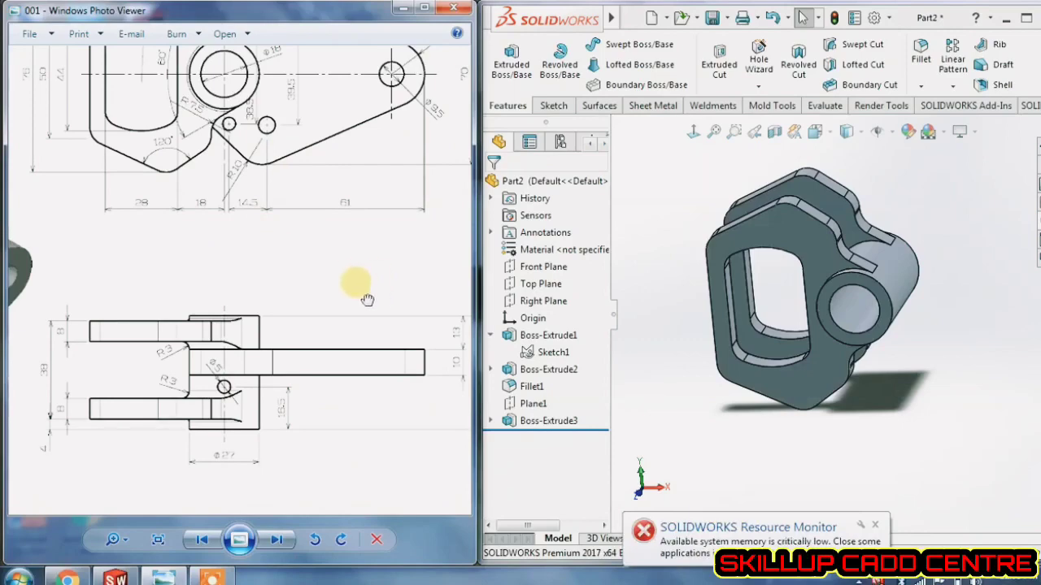
mouse_move(353, 284)
left_mouse_down()
mouse_move(318, 270)
mouse_move(283, 275)
left_mouse_up()
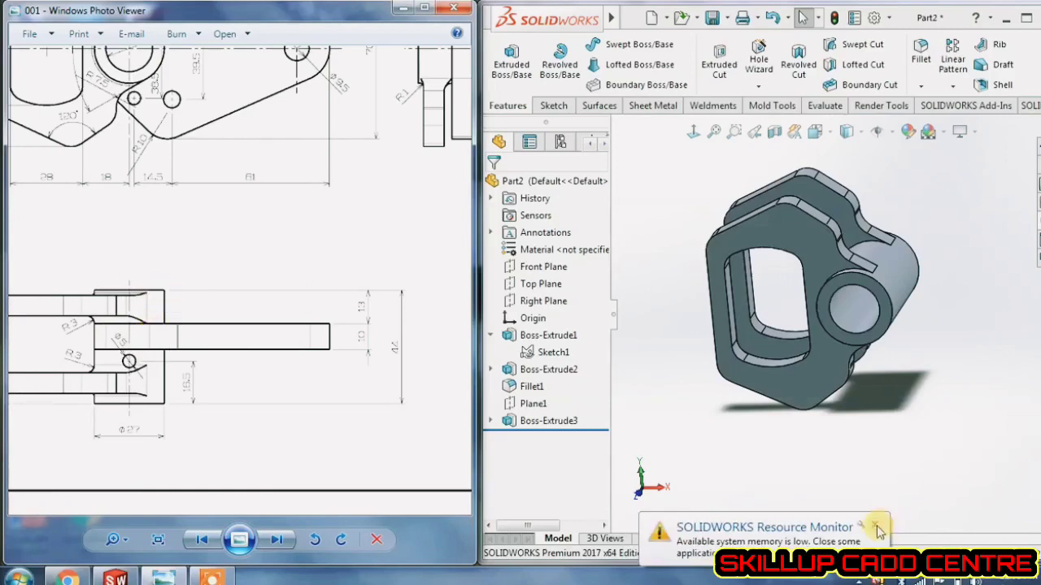
middle_click_drag(878, 377, 855, 455)
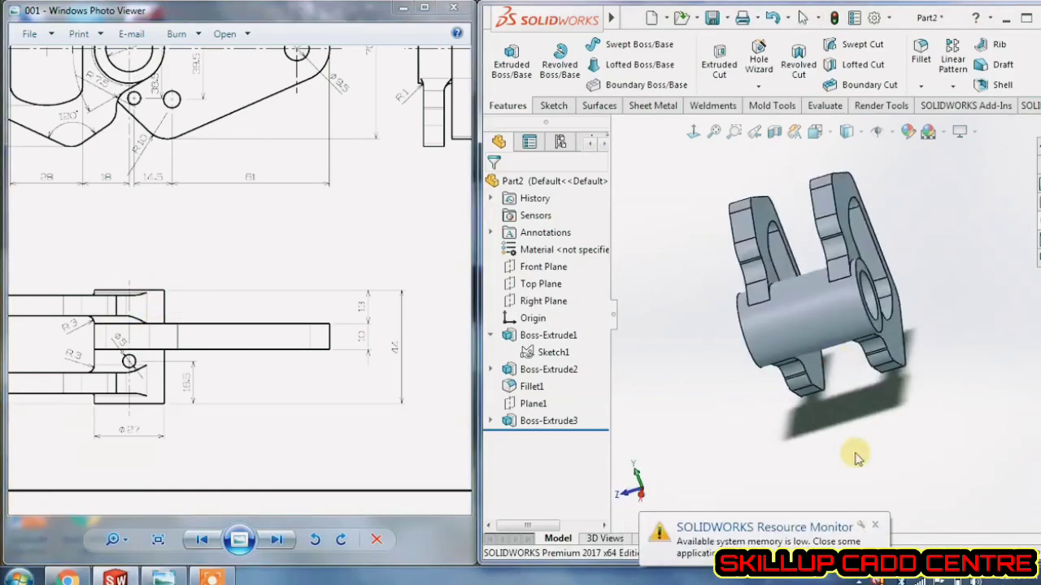
left_click(874, 527)
middle_click_drag(939, 192, 1011, 138)
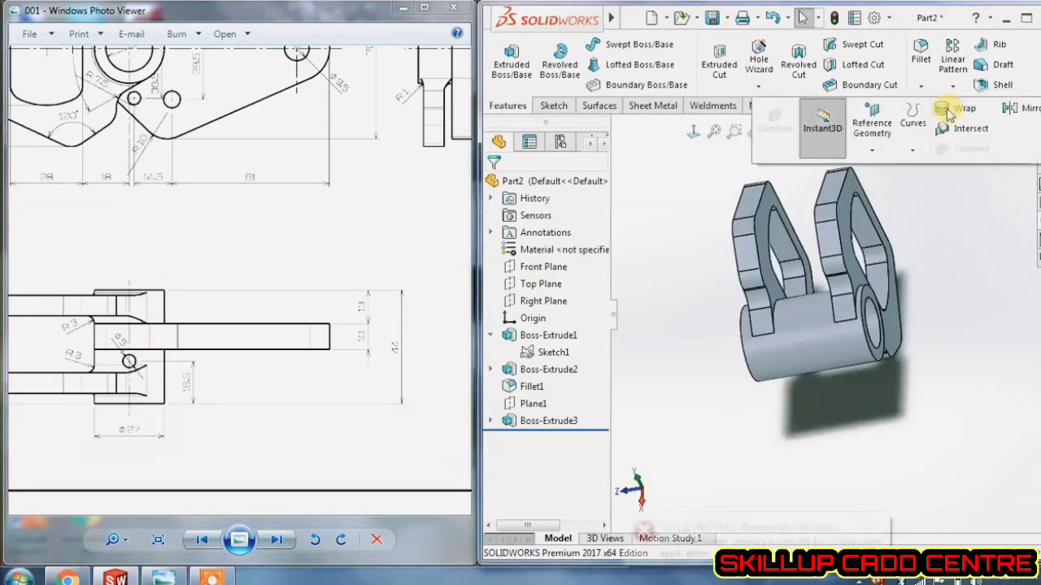
left_click(878, 118)
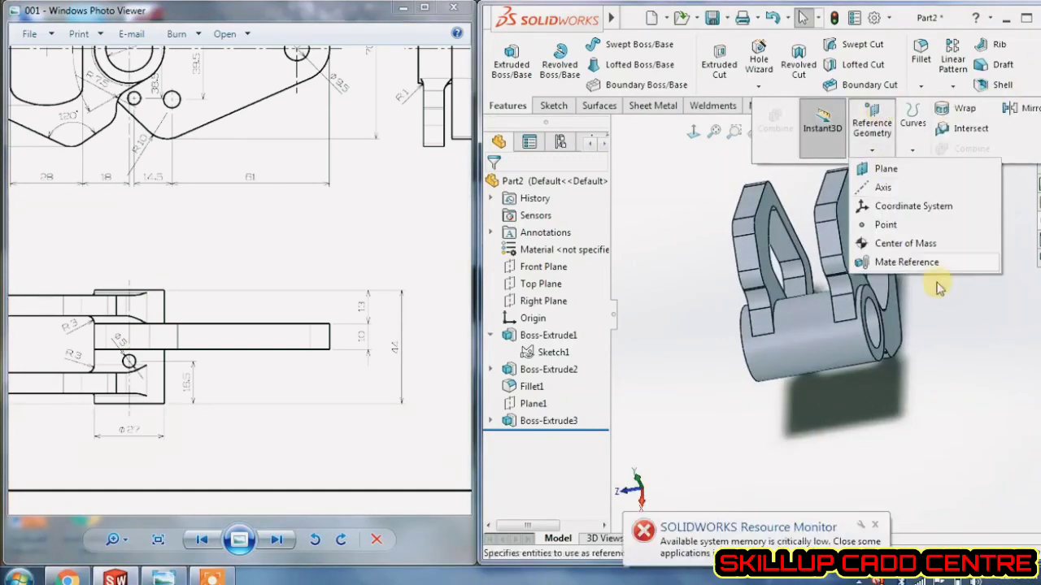
left_click(898, 170)
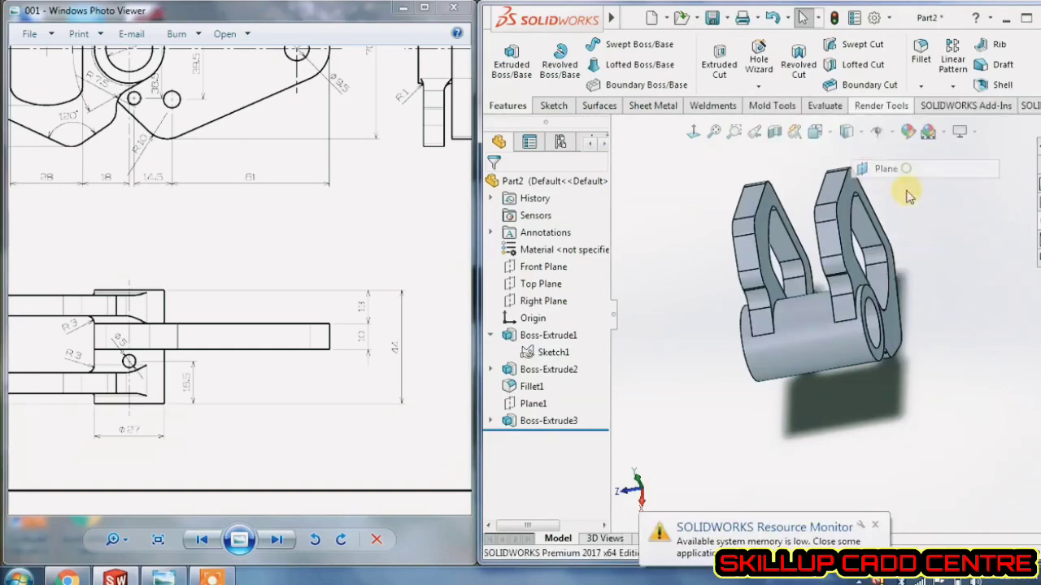
left_click(872, 297)
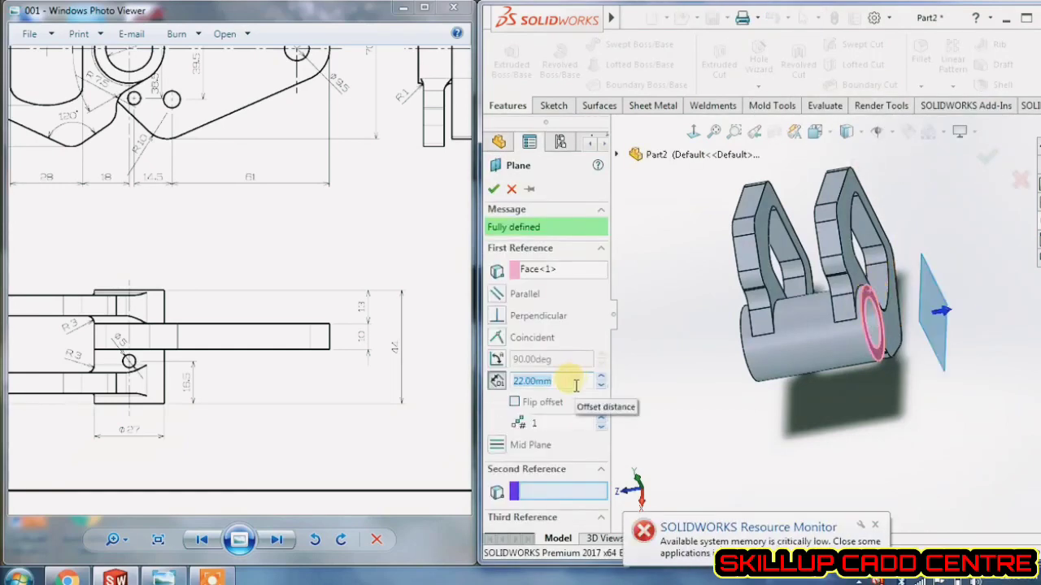
type("3")
key("Return")
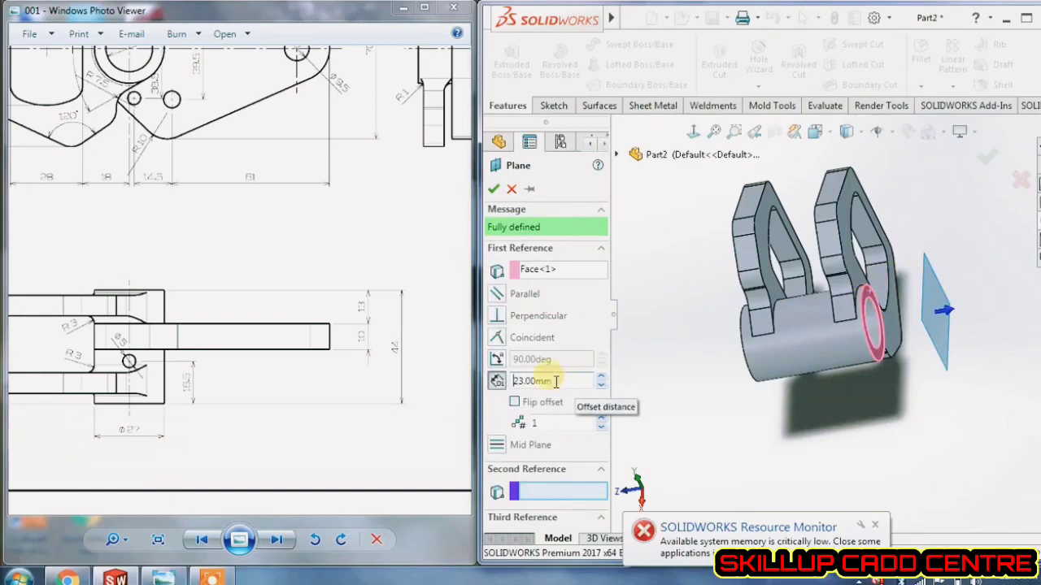
left_click(514, 403)
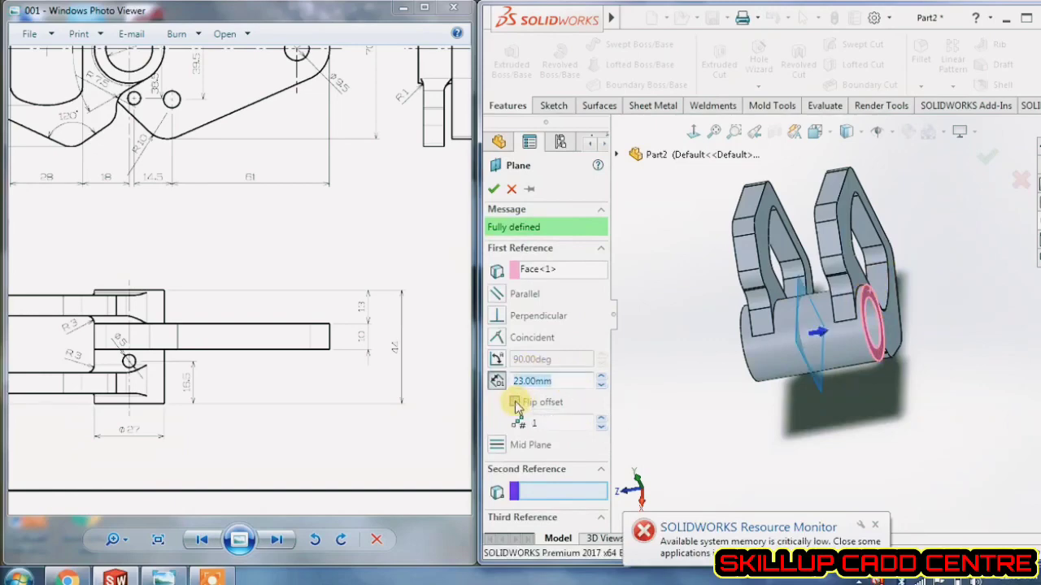
left_click(492, 190)
- Start a sketch on the new offset plane between the two plates and view it face-on
middle_click_drag(767, 428, 801, 361)
left_click(870, 355)
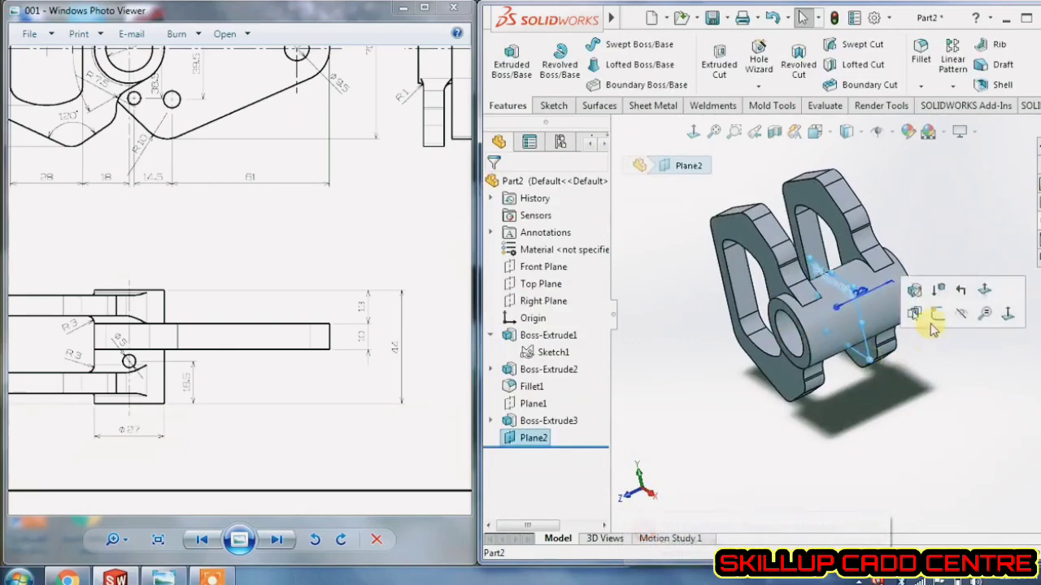
left_click(936, 315)
left_click(696, 135)
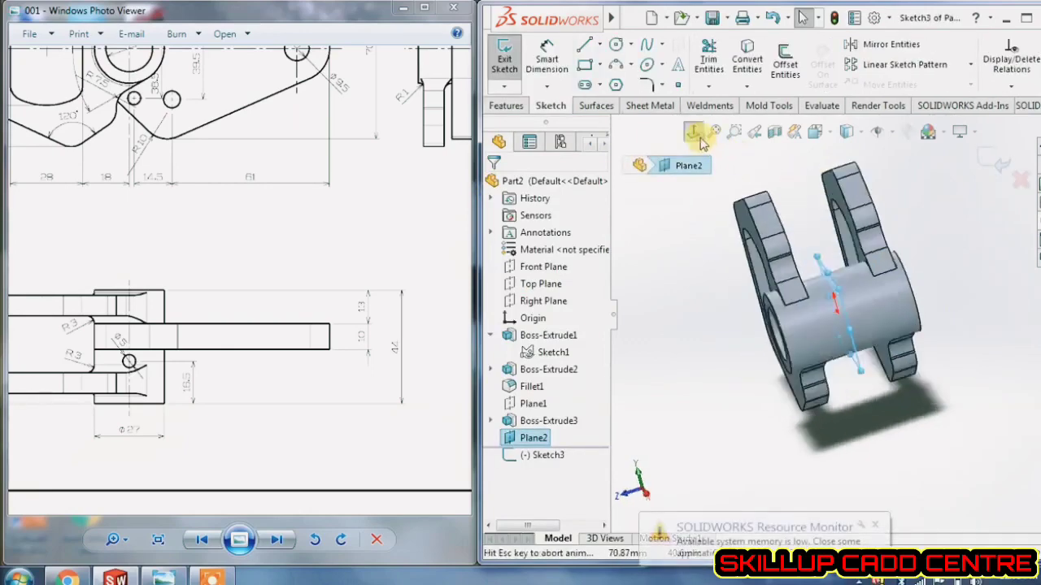
left_click(693, 134)
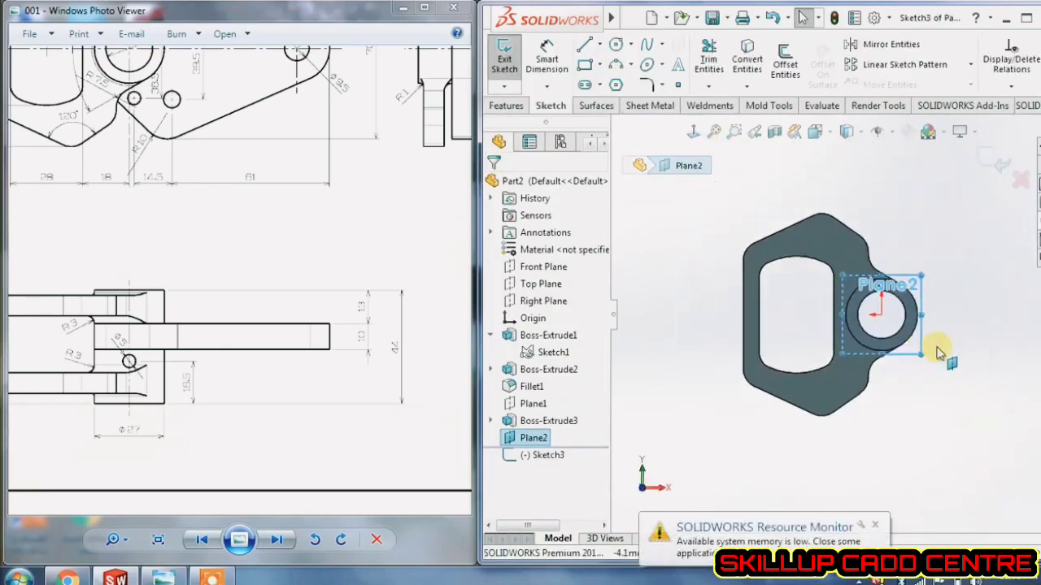
left_click(950, 335)
scroll(963, 316, "up", 3)
scroll(972, 327, "down", 2)
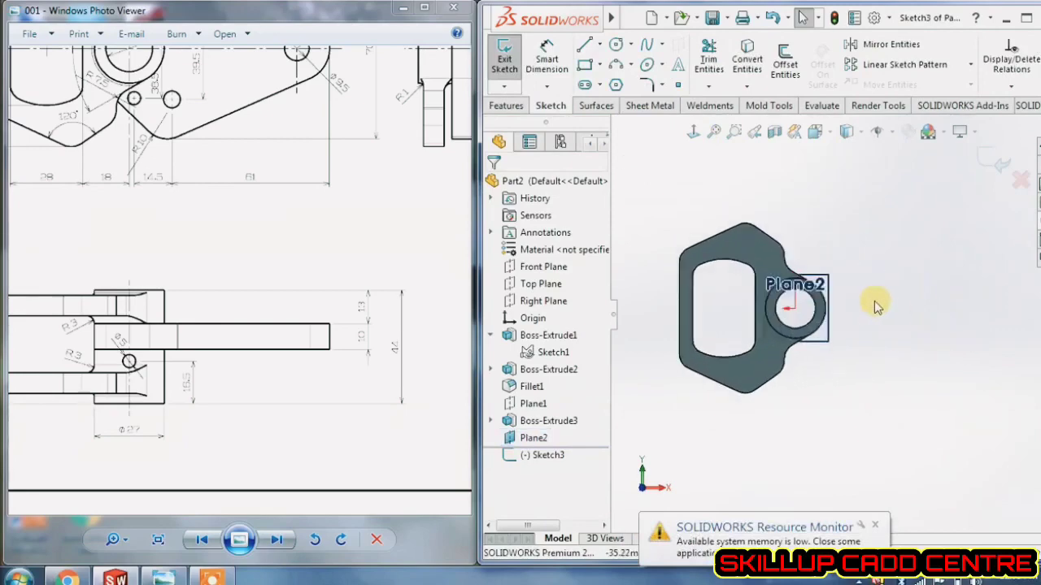
scroll(875, 301, "down", 1)
- Sketch two concentric circles, about 24 mm and 11 mm in diameter, level with the origin at the arm's far end, away from the slotted plate
mouse_move(334, 181)
left_mouse_down()
mouse_move(327, 323)
mouse_move(338, 374)
left_mouse_up()
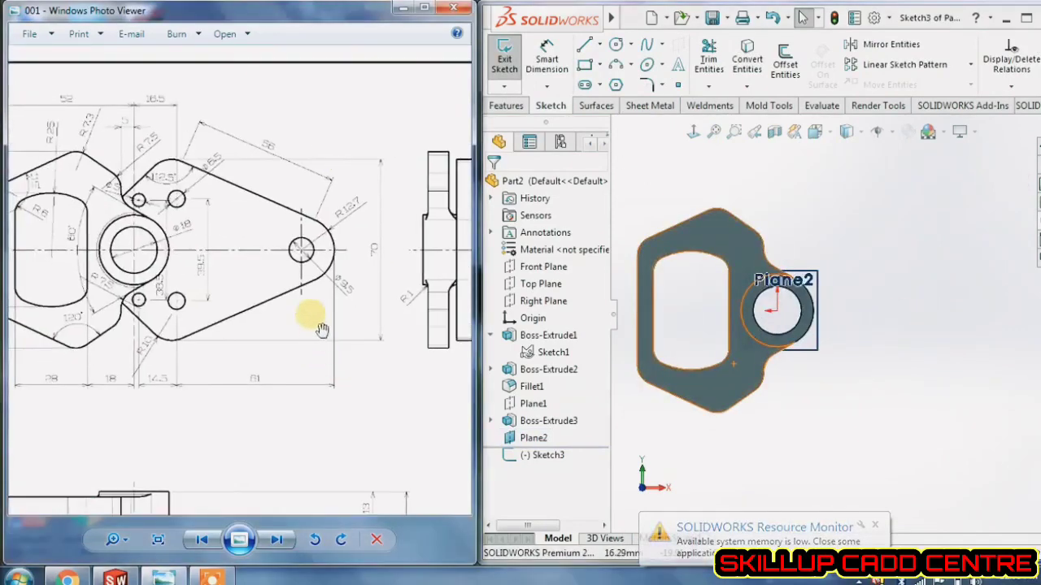
left_click(616, 44)
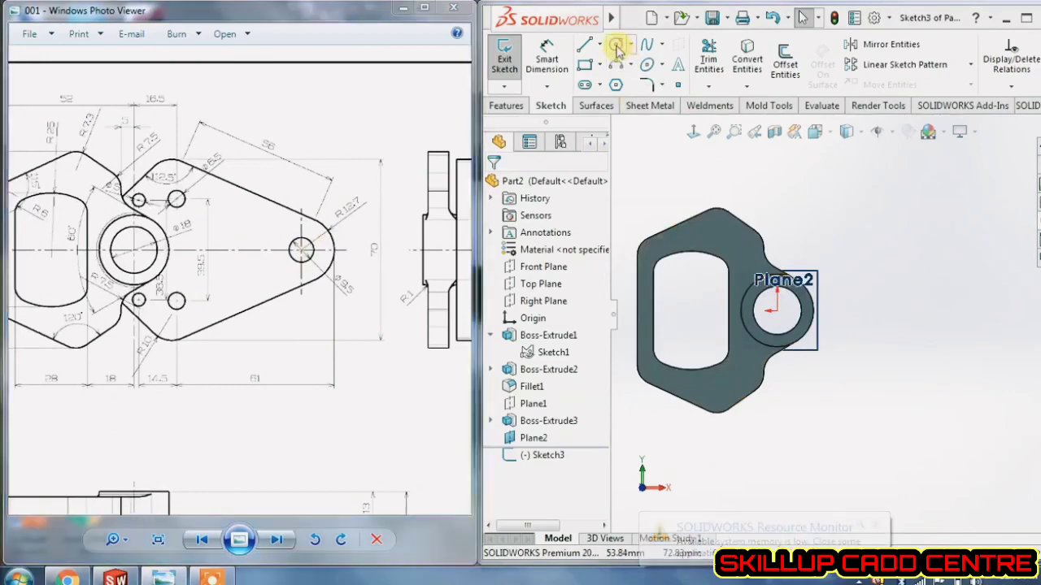
left_click(987, 311)
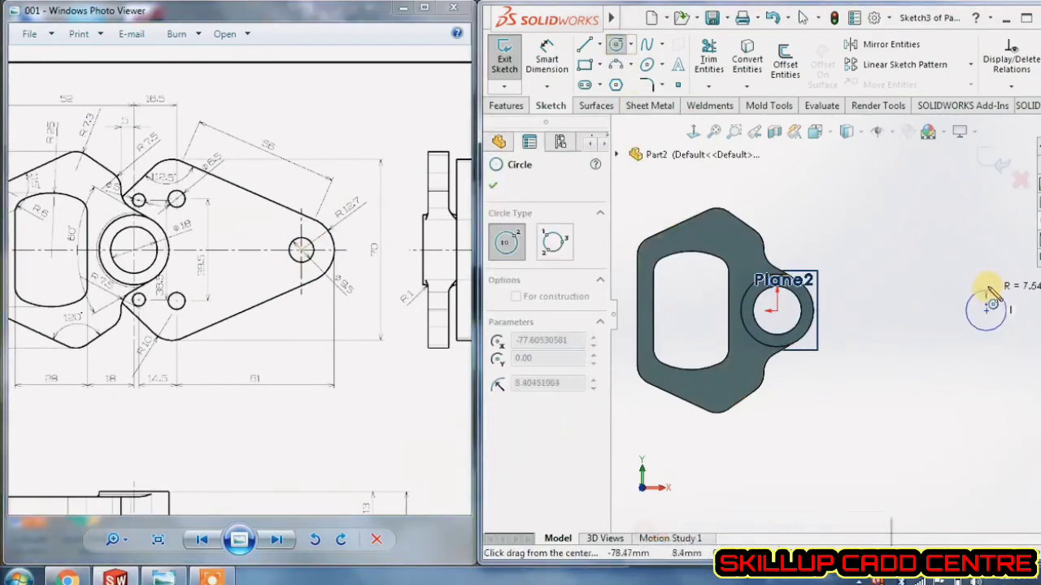
left_click(986, 279)
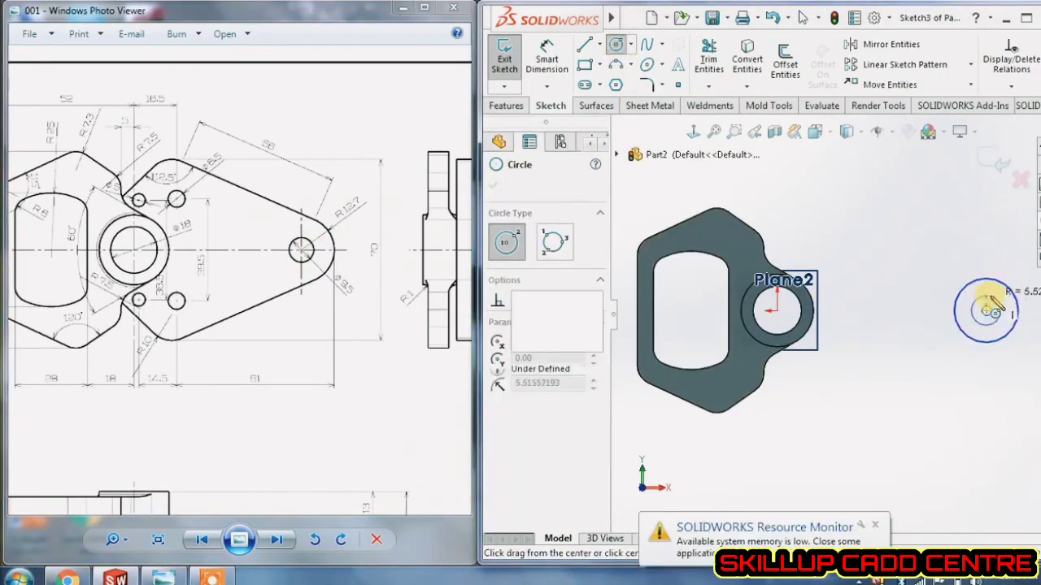
left_click(359, 255)
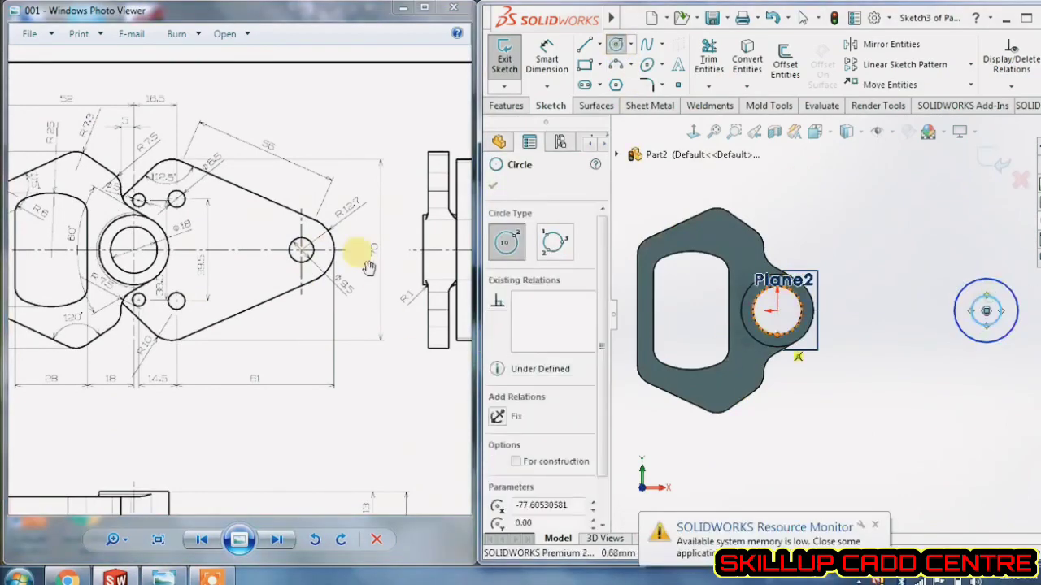
- Dimension the outer circle's diameter as 12.7+12.7, giving 25.4 mm
left_click(548, 54)
left_click(974, 284)
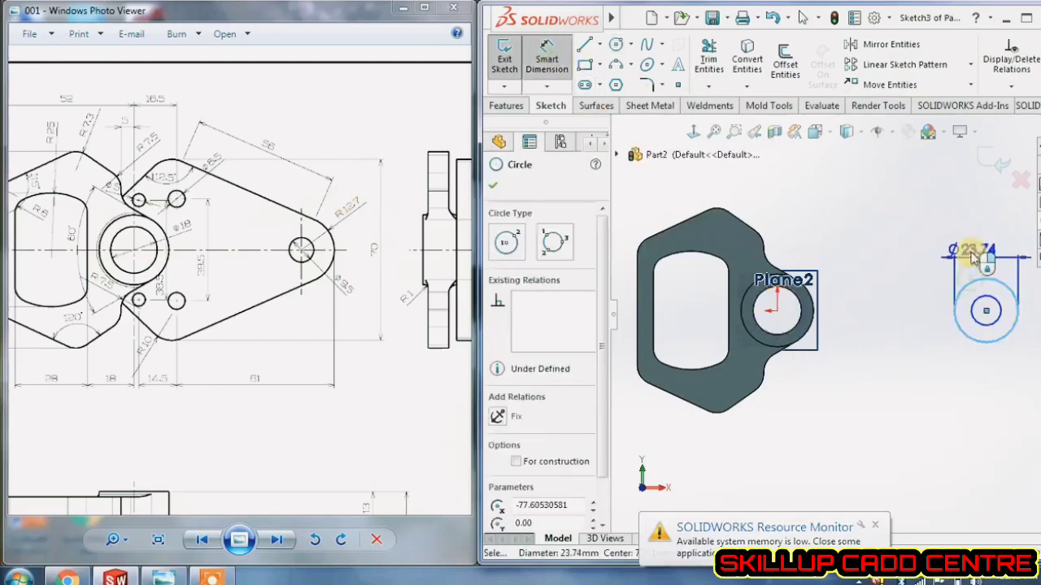
left_click(980, 244)
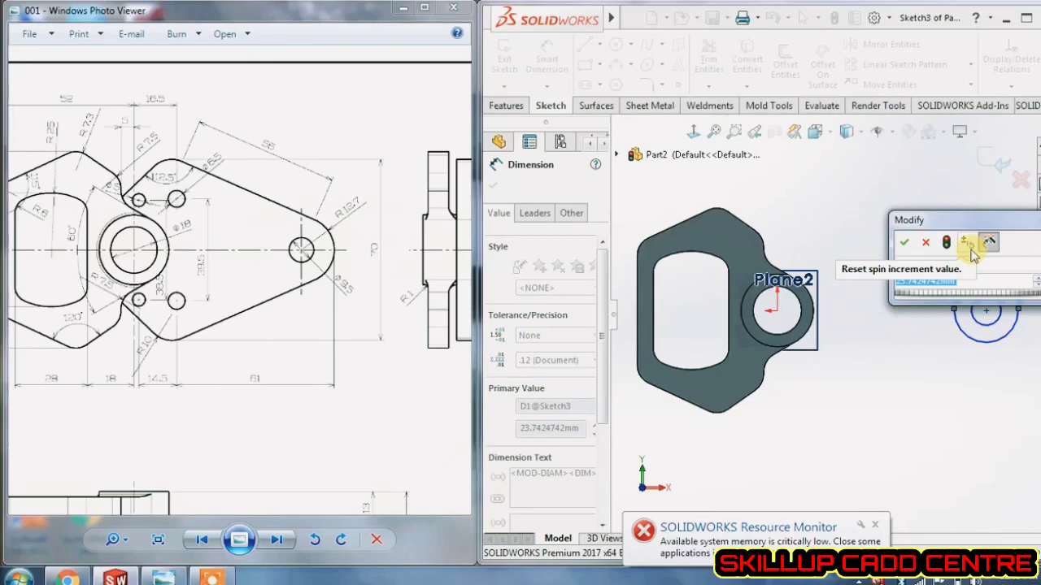
type("12.7")
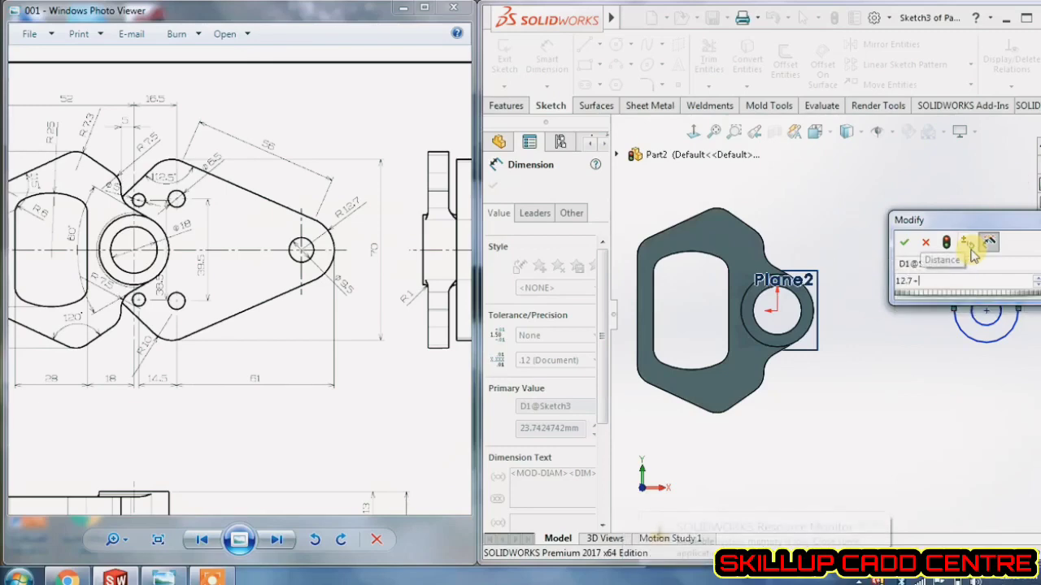
type("+12.7")
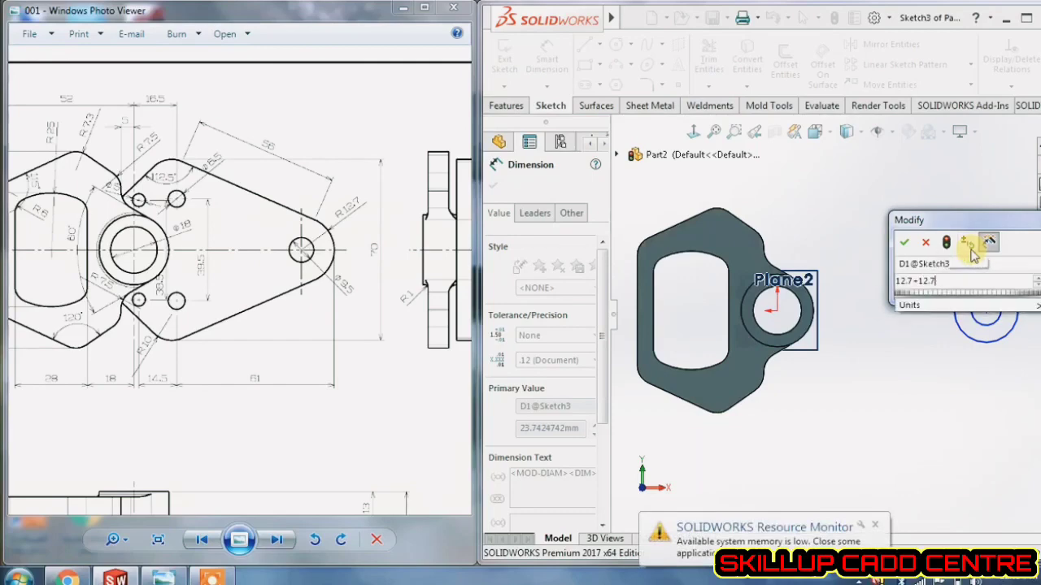
key("Return")
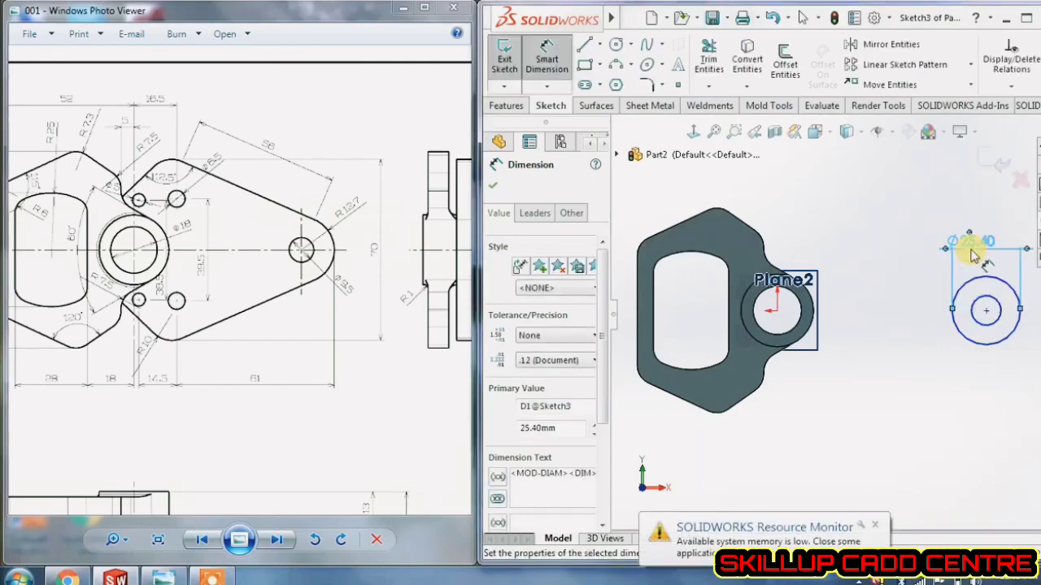
left_click(943, 248)
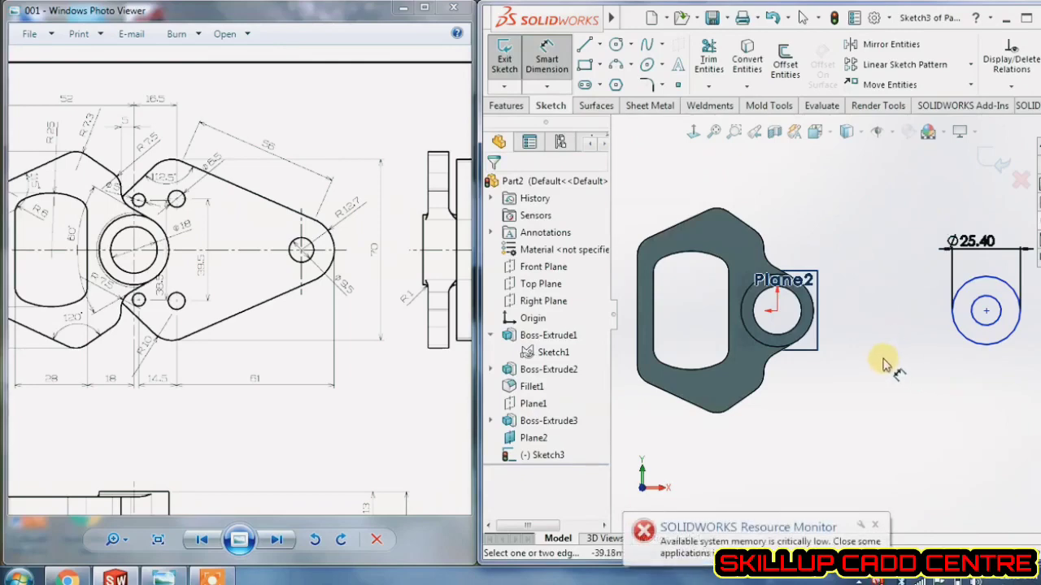
- Dimension the inner circle's diameter as 9.5 mm and end dimensioning
left_click(984, 321)
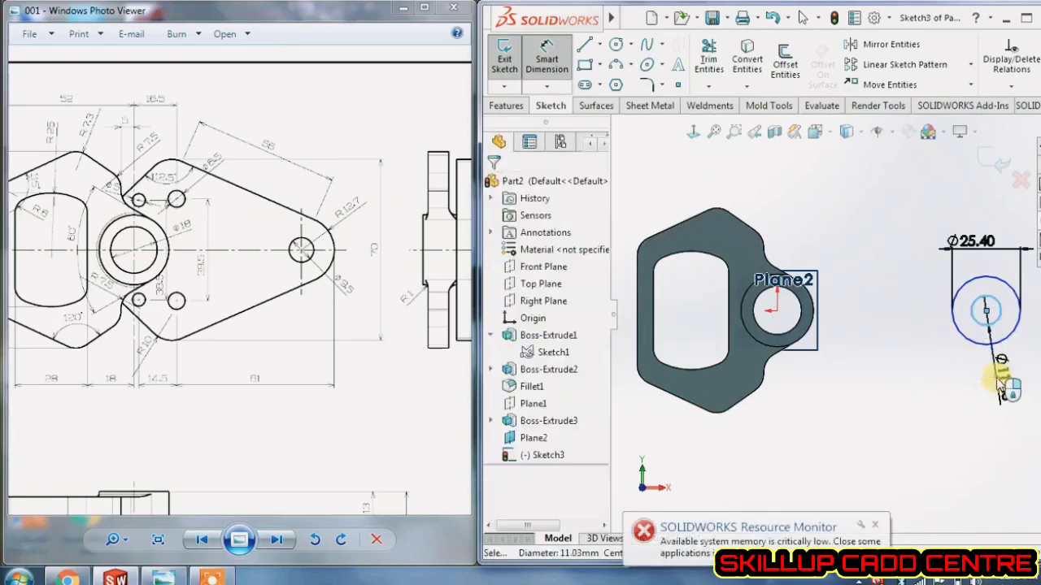
left_click(997, 370)
type("9.5")
key("Return")
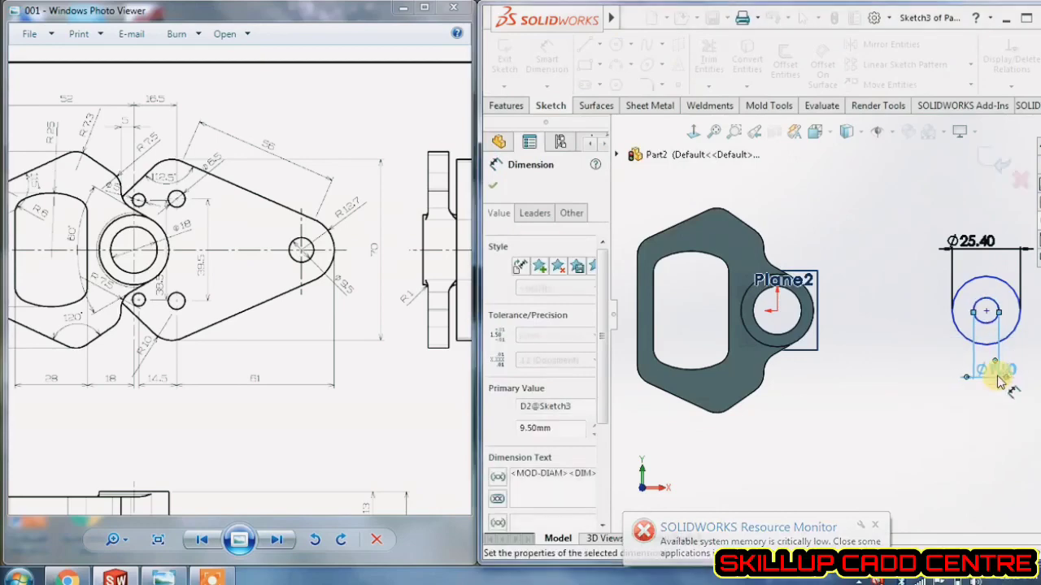
right_click(883, 377)
left_click(882, 423)
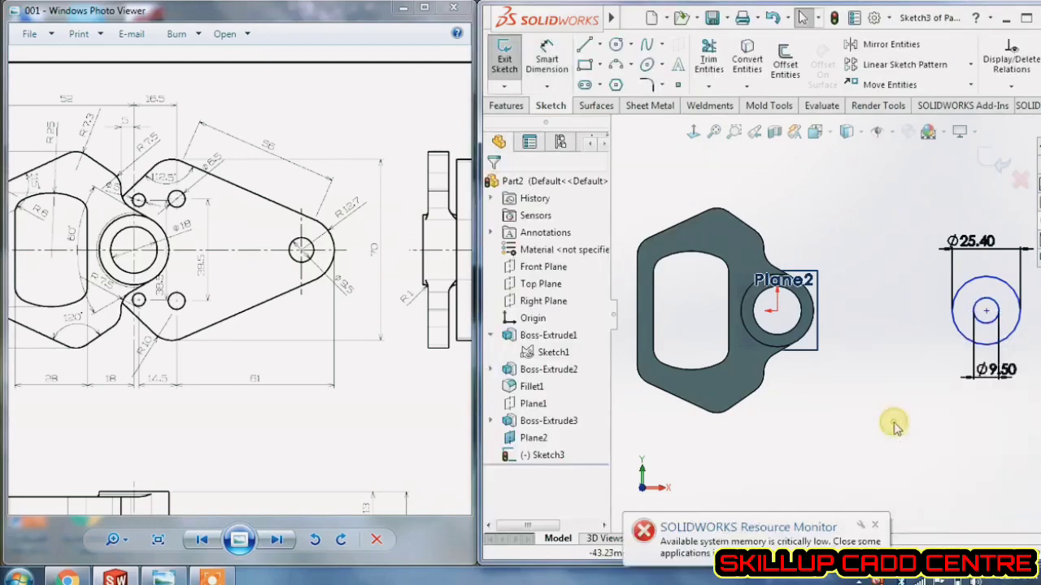
- Draw a horizontal centerline from the outer circle's far quadrant point to the origin
left_click(602, 47)
left_click(602, 75)
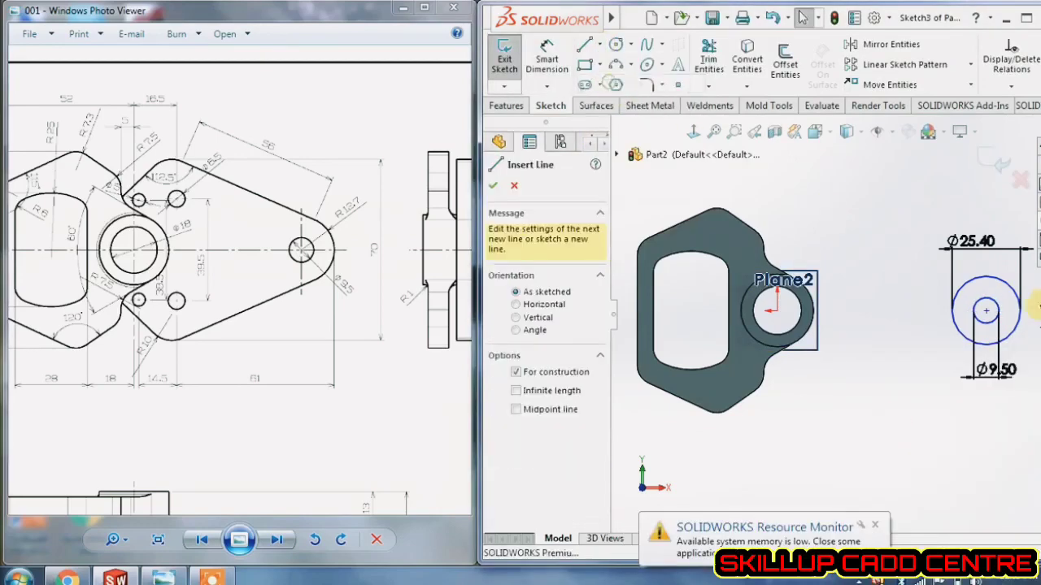
left_click(1020, 311)
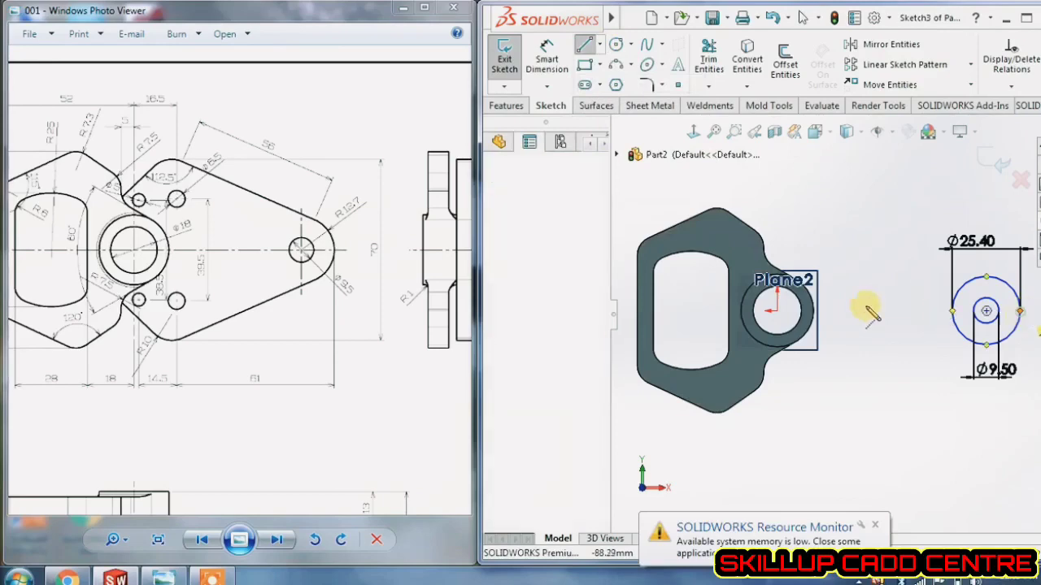
left_click(776, 311)
right_click(776, 312)
left_click(801, 323)
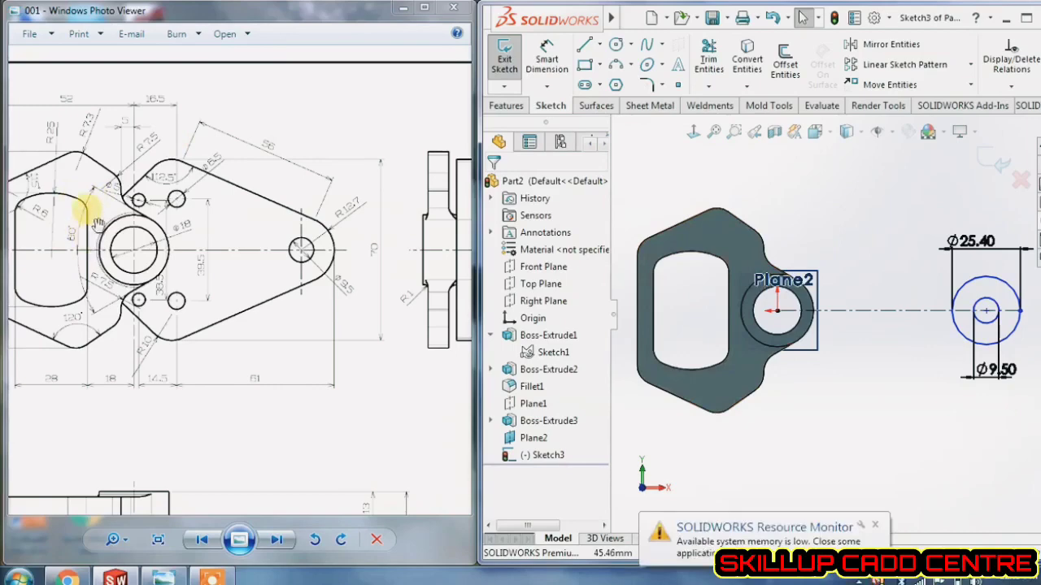
left_click(579, 47)
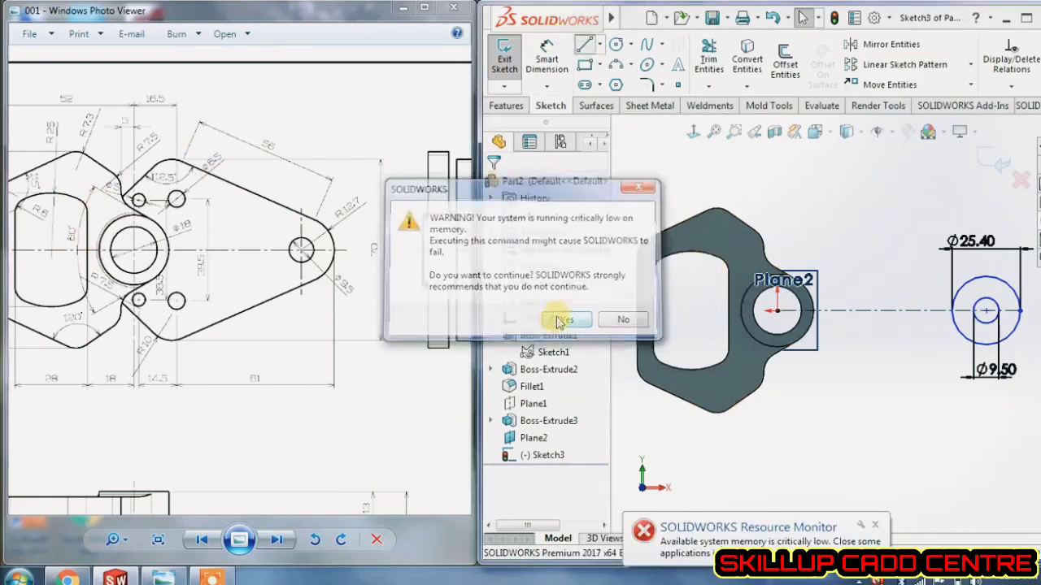
left_click(563, 321)
left_click(600, 44)
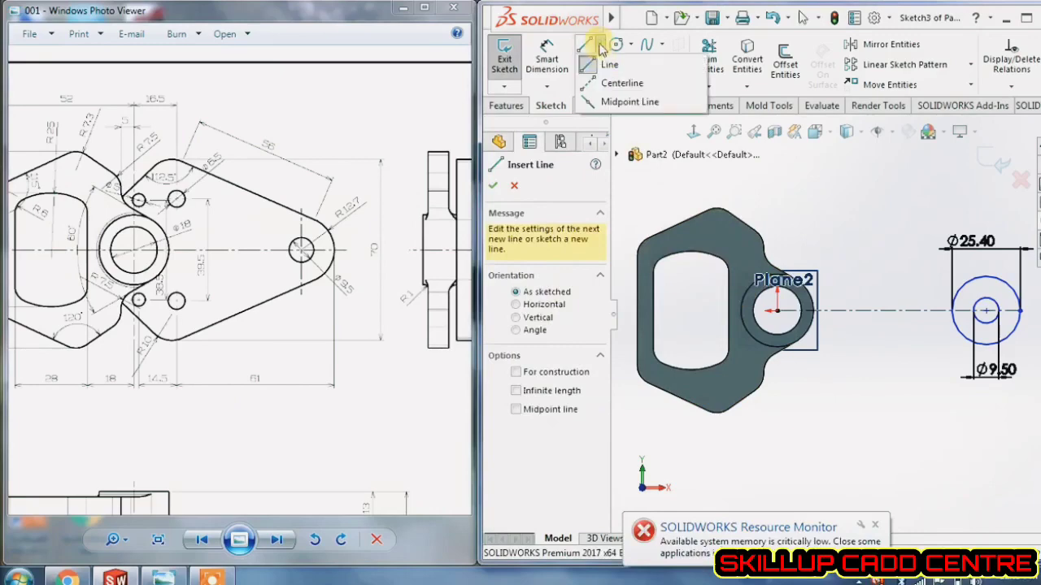
left_click(608, 84)
scroll(727, 284, "down", 2)
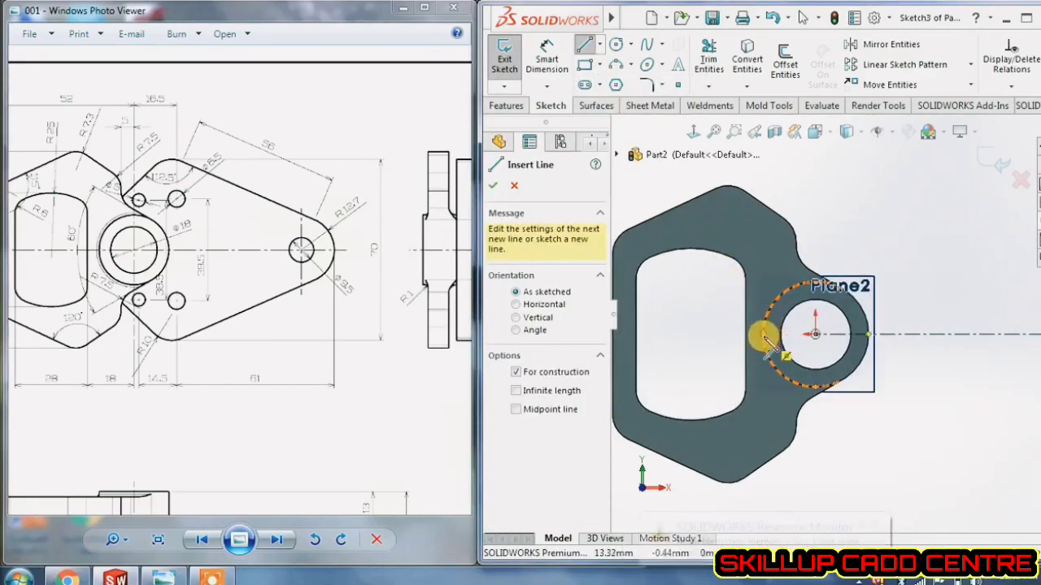
left_click(764, 335)
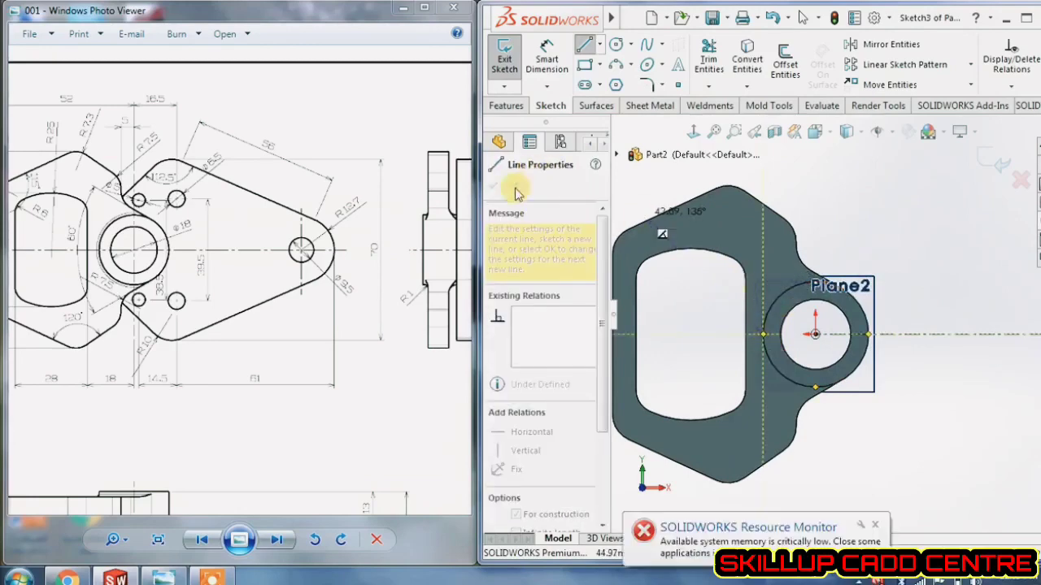
key("Escape")
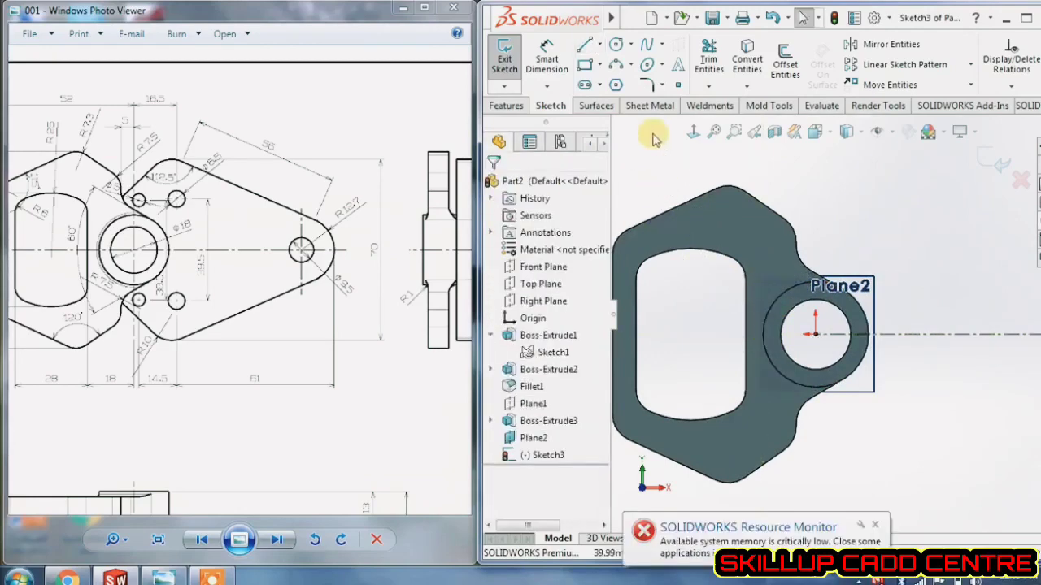
left_click(585, 45)
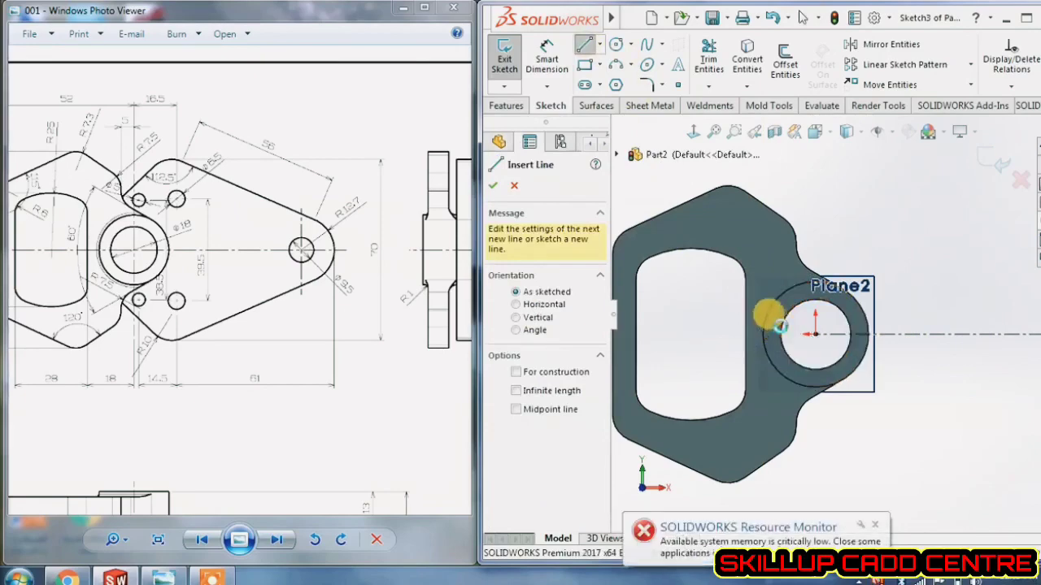
key("Escape")
- Try to extend the centerline beyond its end at the origin
left_click(705, 87)
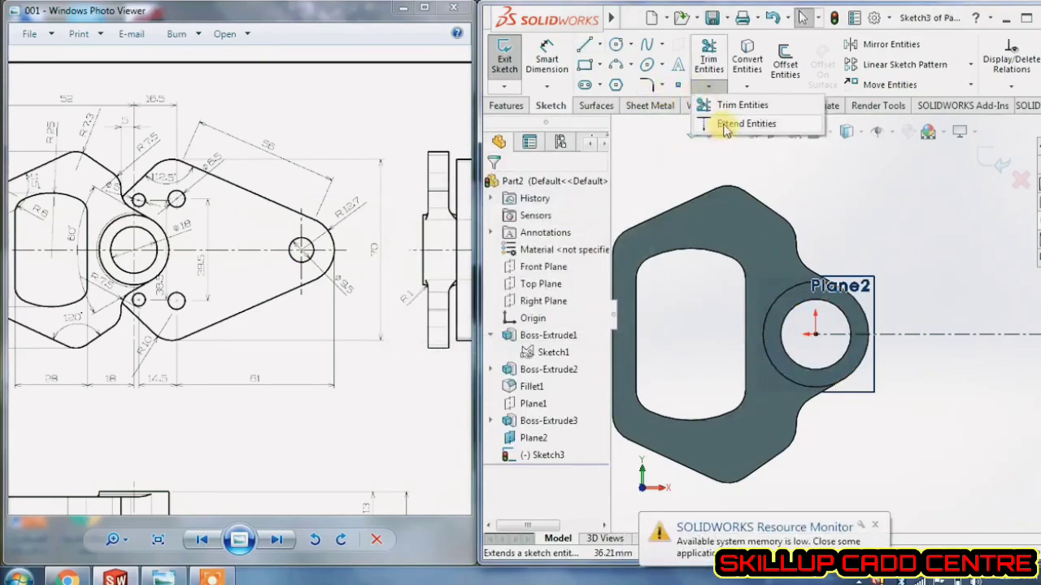
left_click(726, 124)
left_click(835, 341)
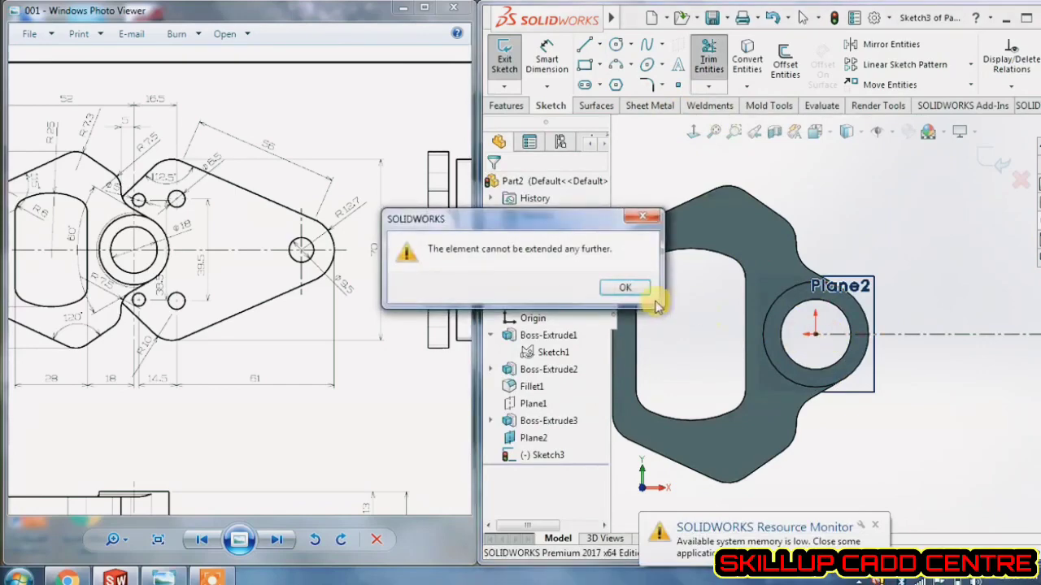
left_click(626, 286)
- Draw three connected lines: about 18 mm up from the ring's plate-side quadrant, about 36 mm sloping upward, and about 69 mm down to the outer circle
left_click(588, 48)
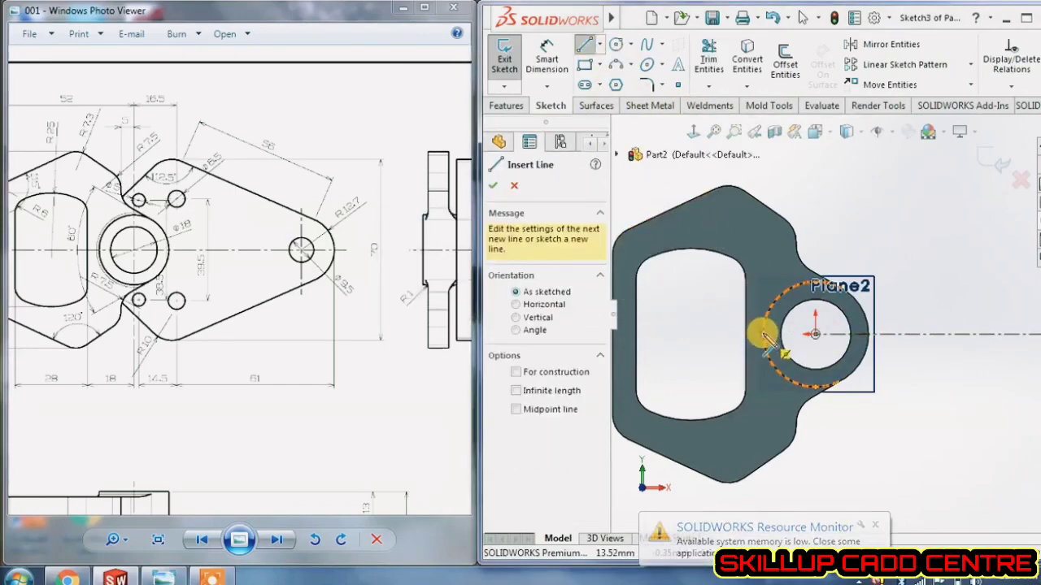
left_click(763, 334)
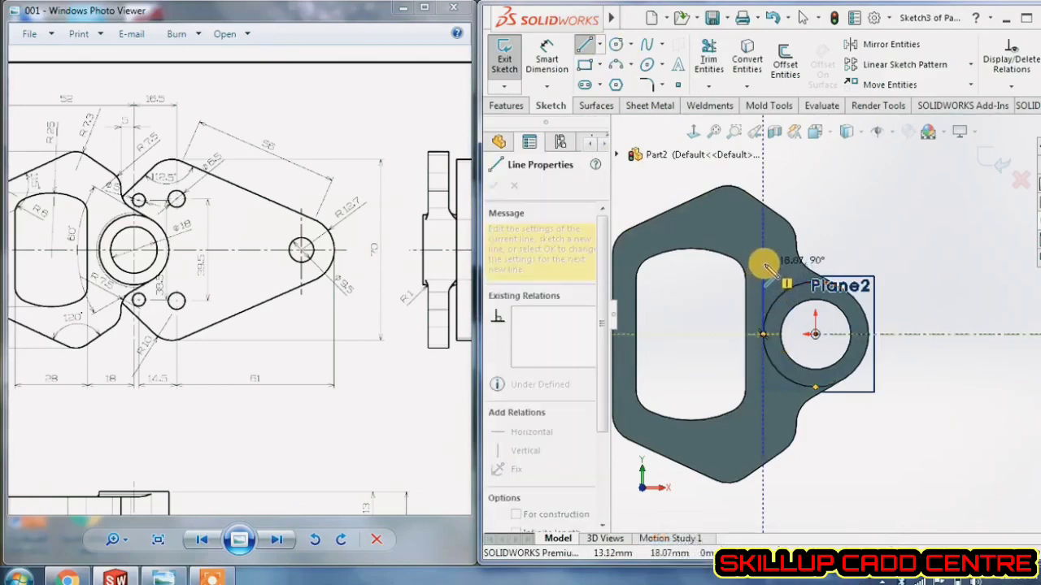
left_click(764, 264)
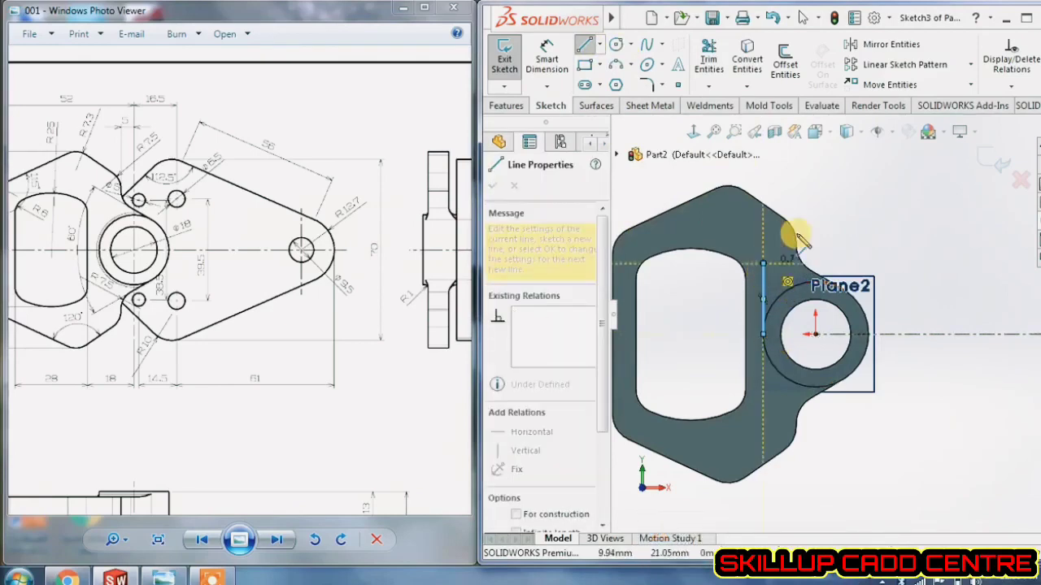
left_click(885, 192)
scroll(884, 192, "down", 2)
scroll(882, 203, "up", 4)
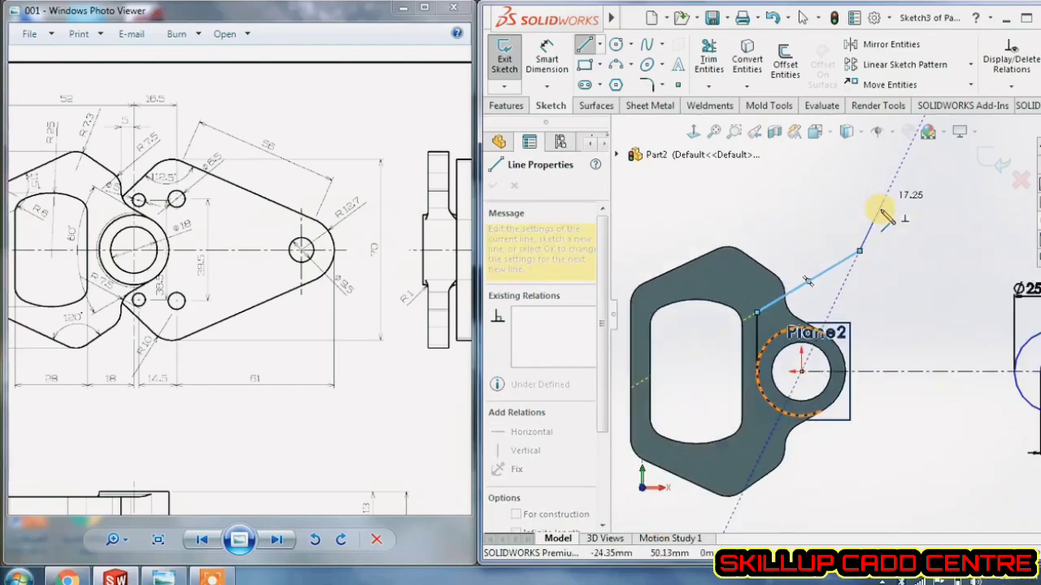
left_click(1033, 332)
right_click(1032, 332)
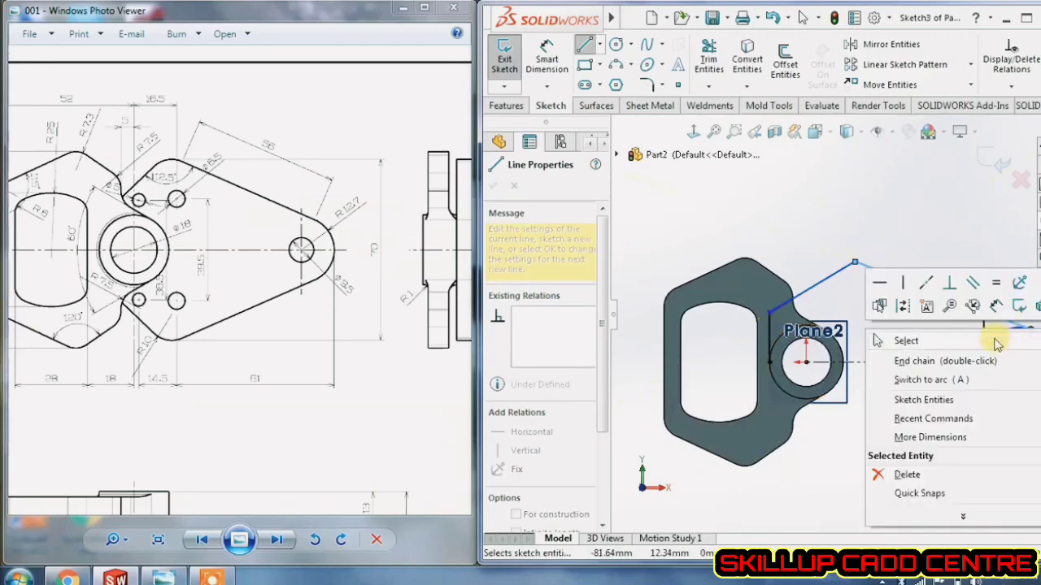
left_click(897, 339)
scroll(890, 338, "up", 3)
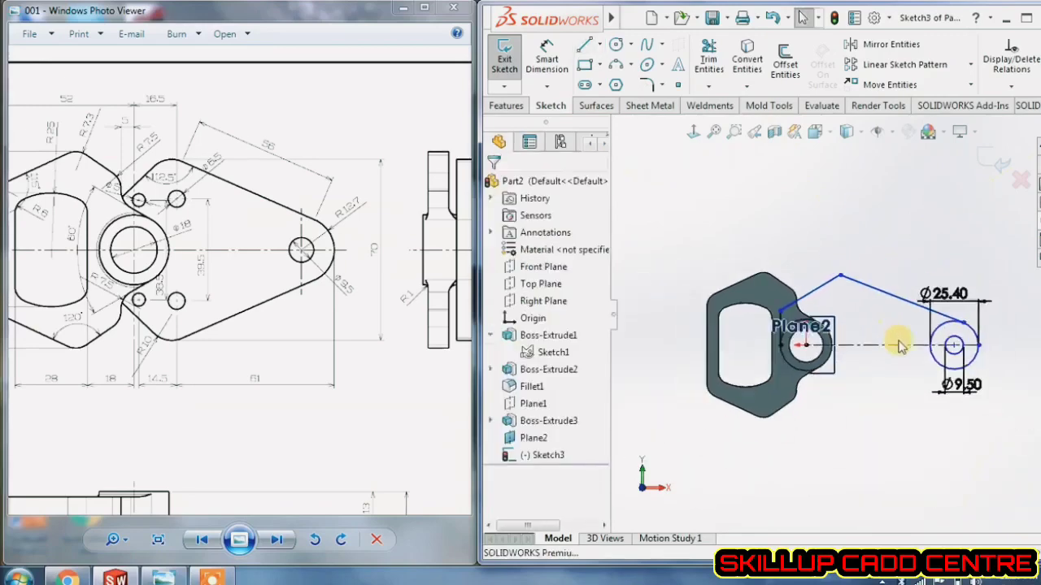
- Dimension the angle between the two sloping profile lines as 112.5° and end dimensioning
left_click_drag(226, 287, 192, 291)
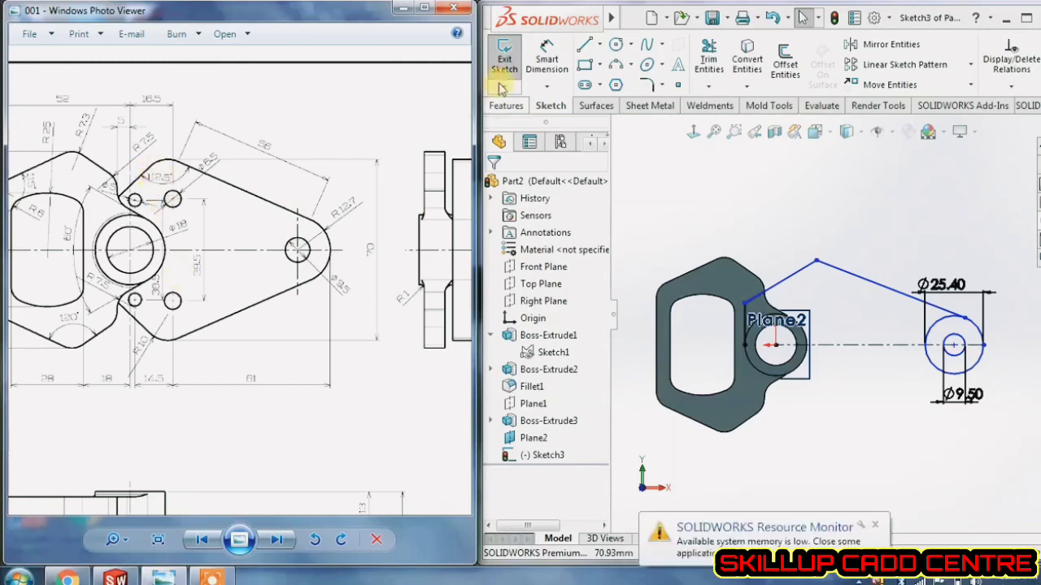
left_click(546, 61)
left_click(797, 280)
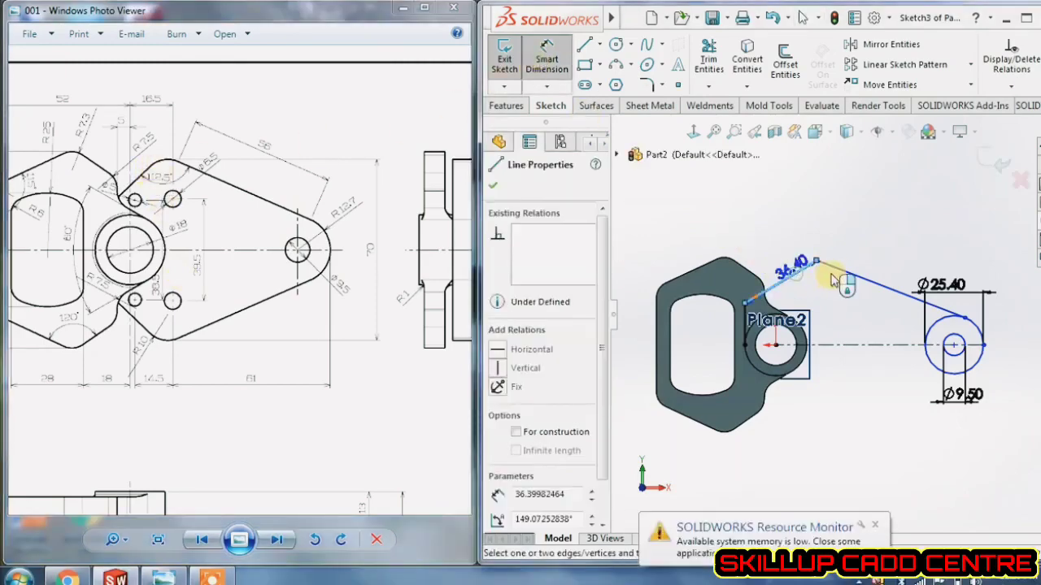
left_click(838, 268)
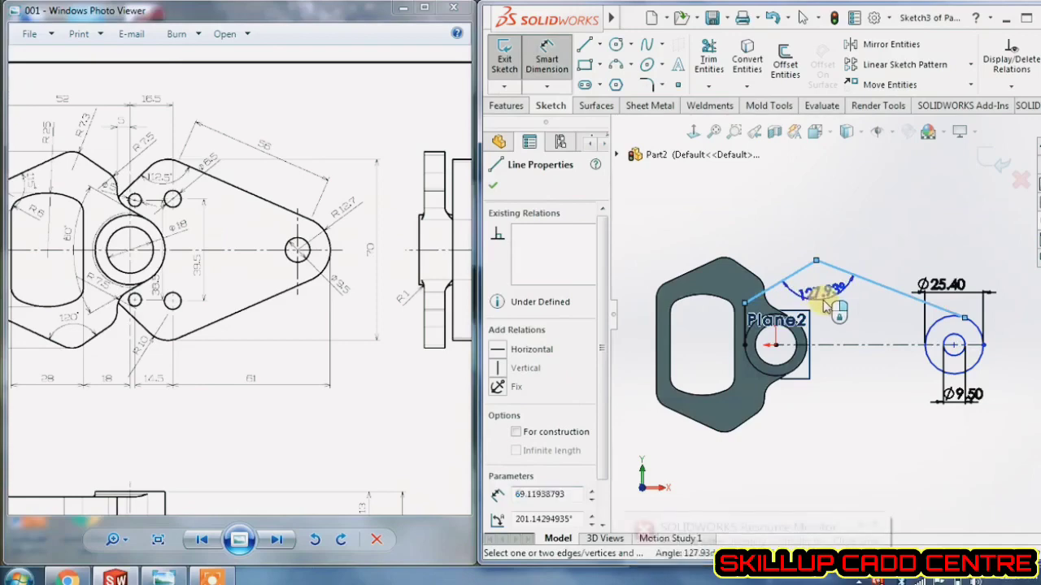
left_click(822, 300)
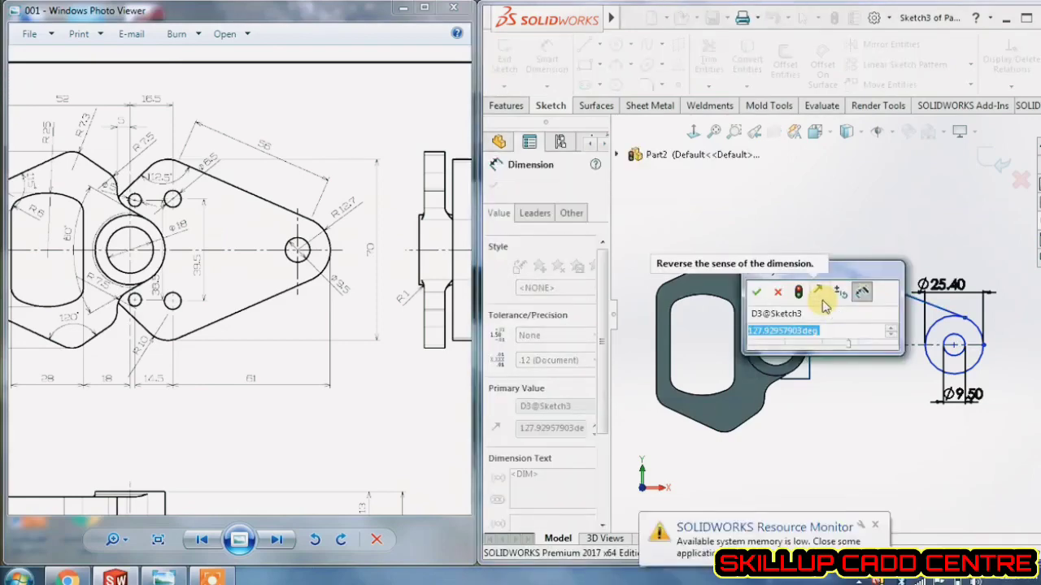
type("112.5")
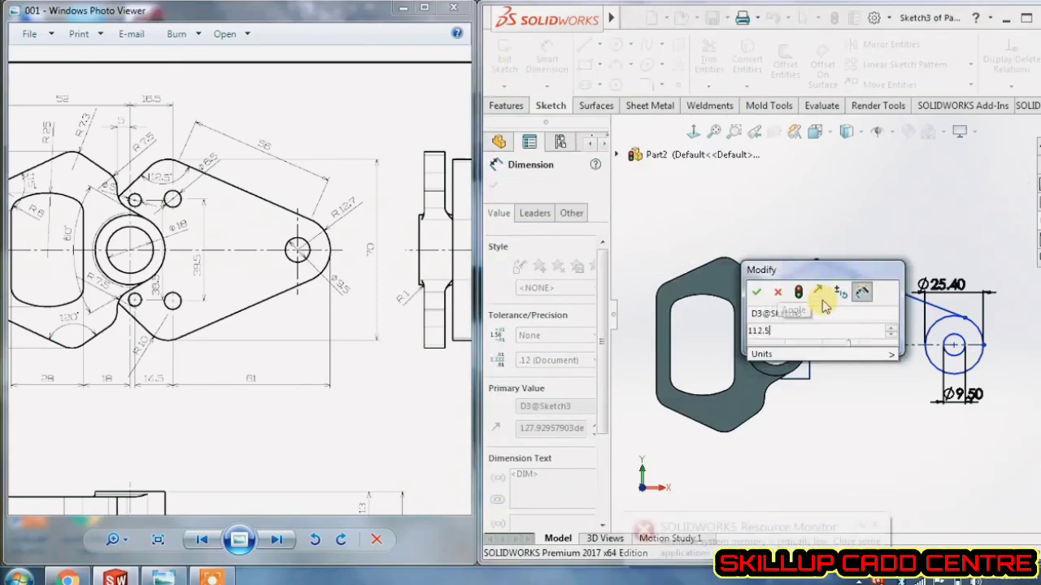
key("Return")
left_click(851, 227)
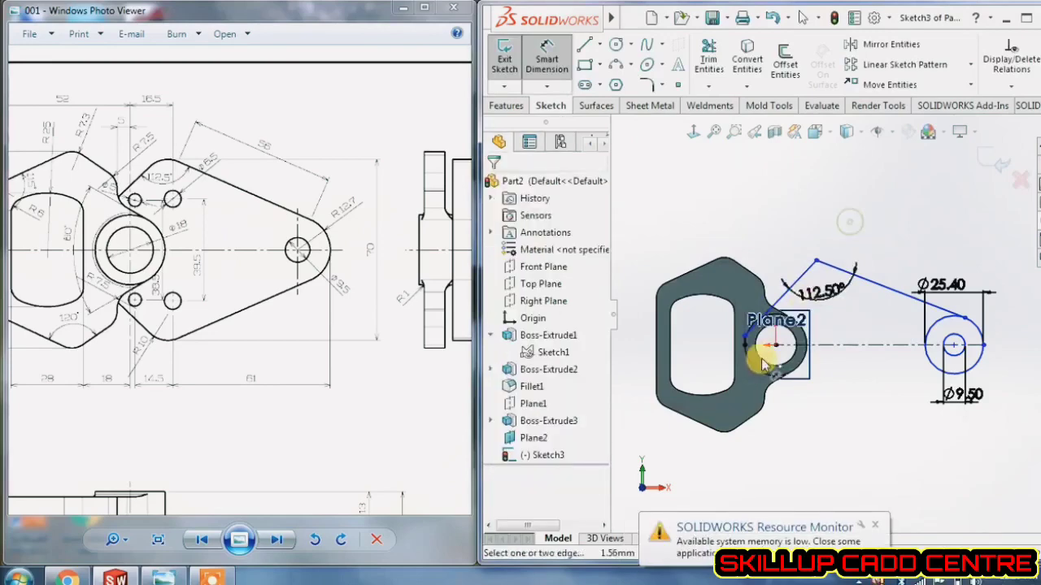
scroll(765, 362, "down", 2)
left_click(842, 410)
right_click(841, 410)
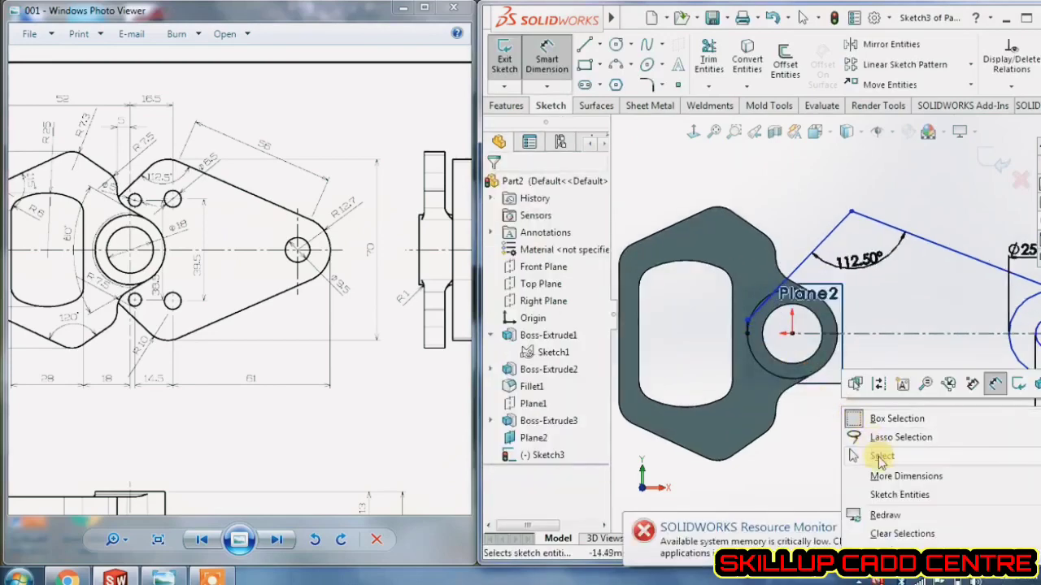
left_click(880, 460)
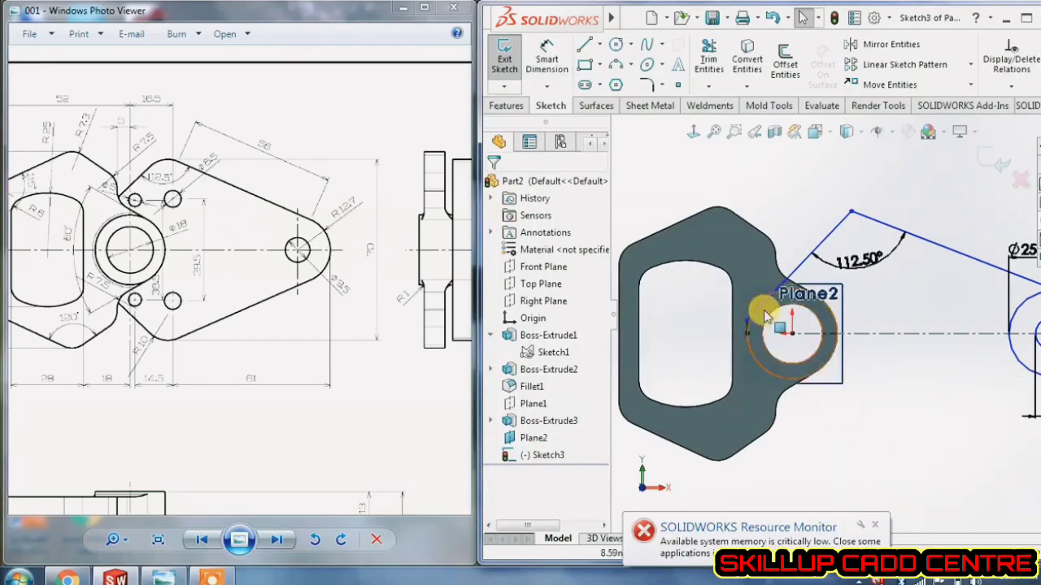
- Make the shorter sloping line tangent to the ring's outer circular edge
left_click(755, 310)
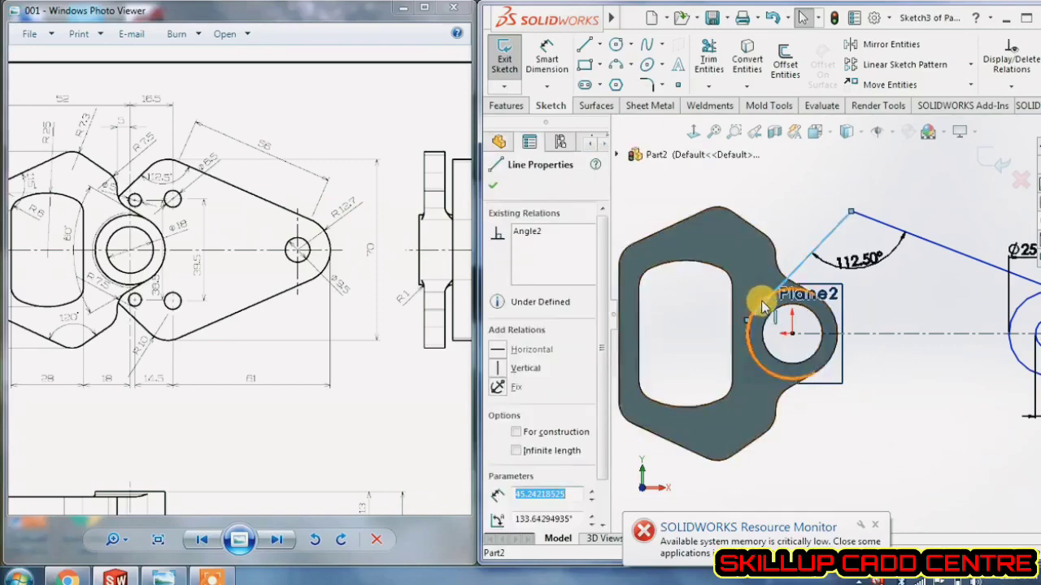
left_click(755, 309, "ctrl")
left_click(495, 438)
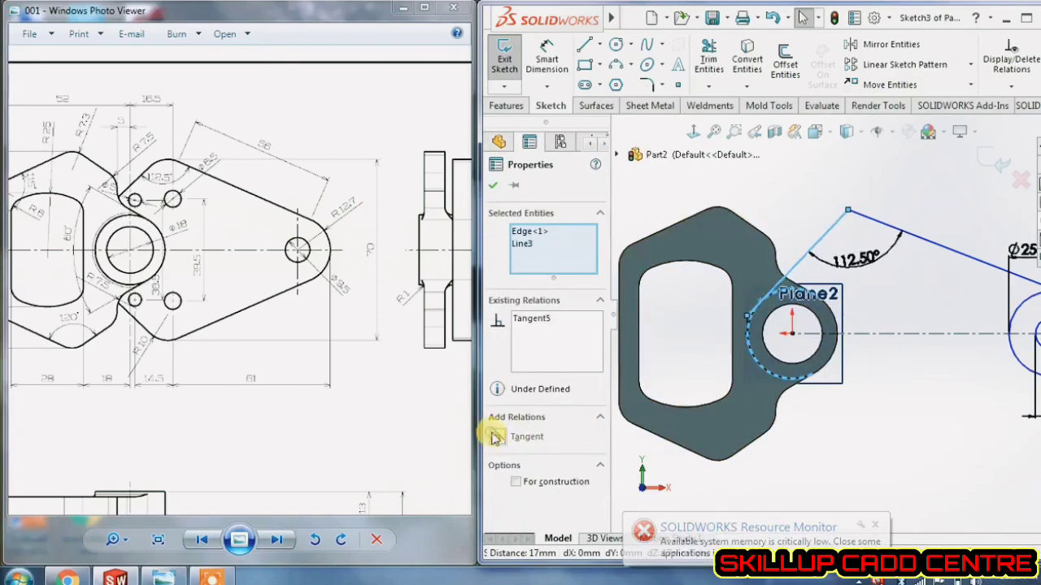
left_click(491, 187)
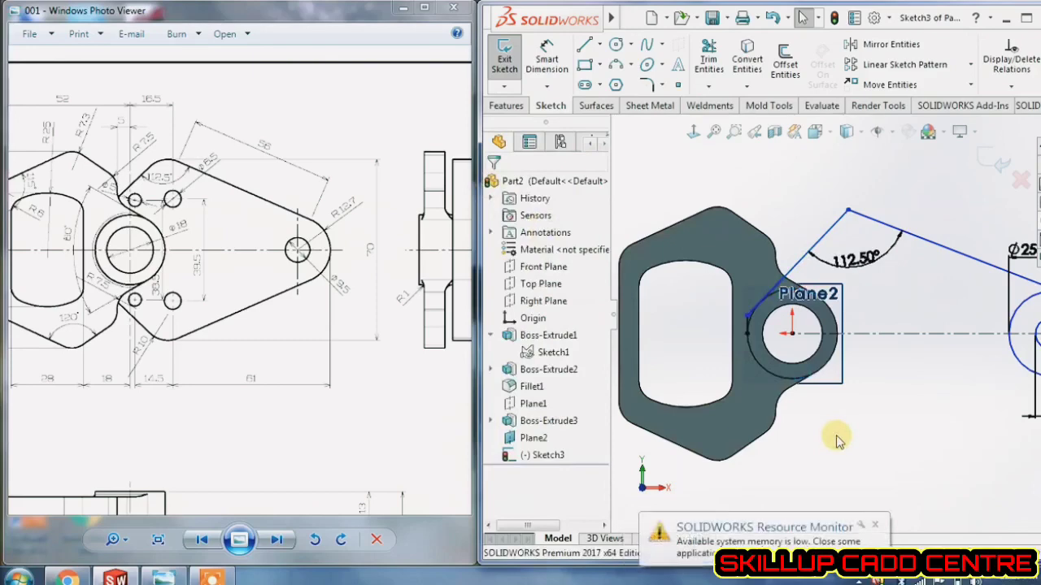
- Dimension the apex's vertical distance from the horizontal centerline as 35 mm and end dimensioning
scroll(838, 439, "down", 2)
scroll(929, 424, "up", 1)
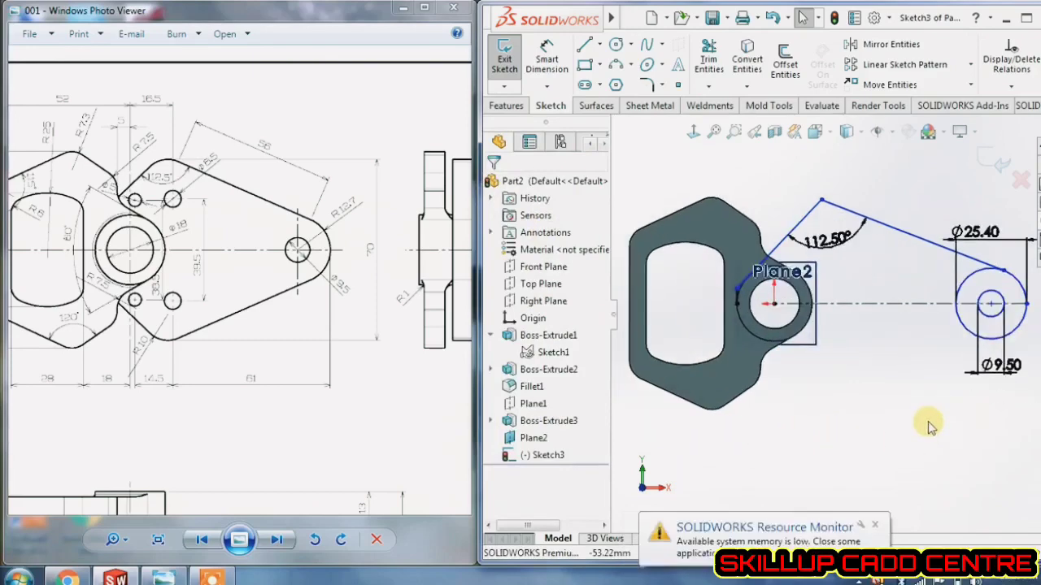
left_click(547, 58)
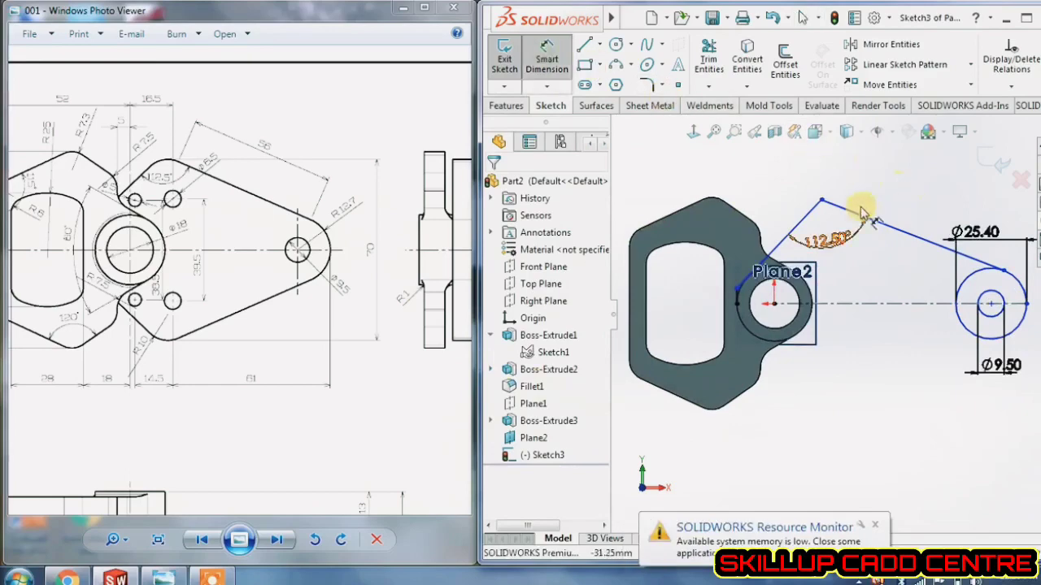
left_click(822, 200)
left_click(846, 302)
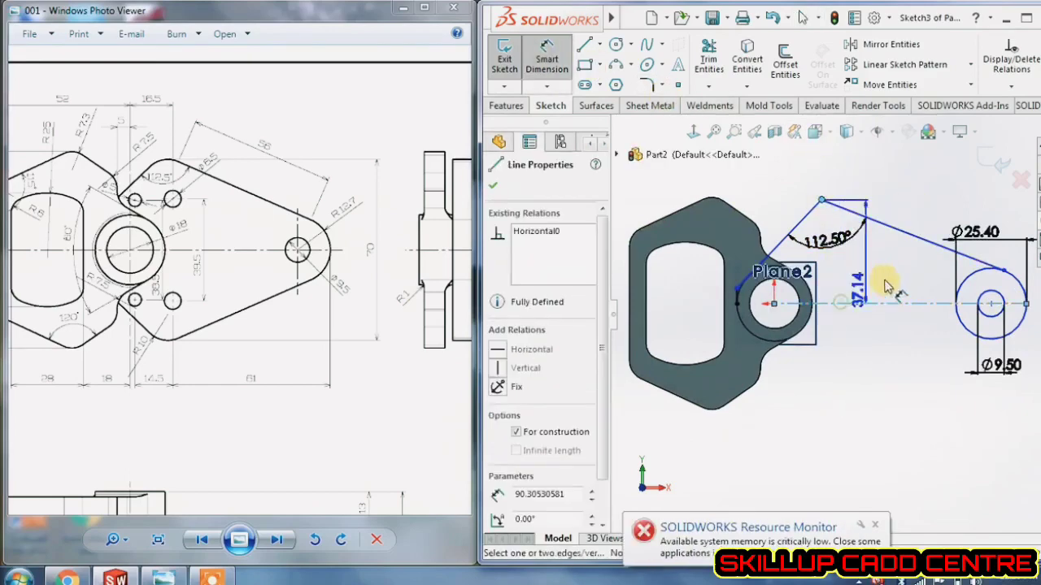
left_click(698, 281)
type("7")
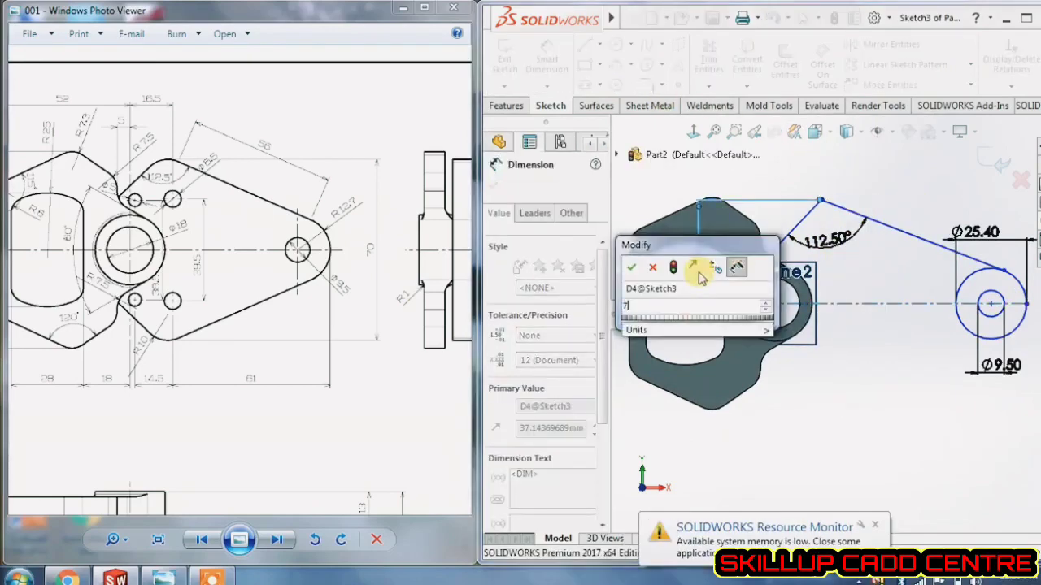
type("5")
key("Return")
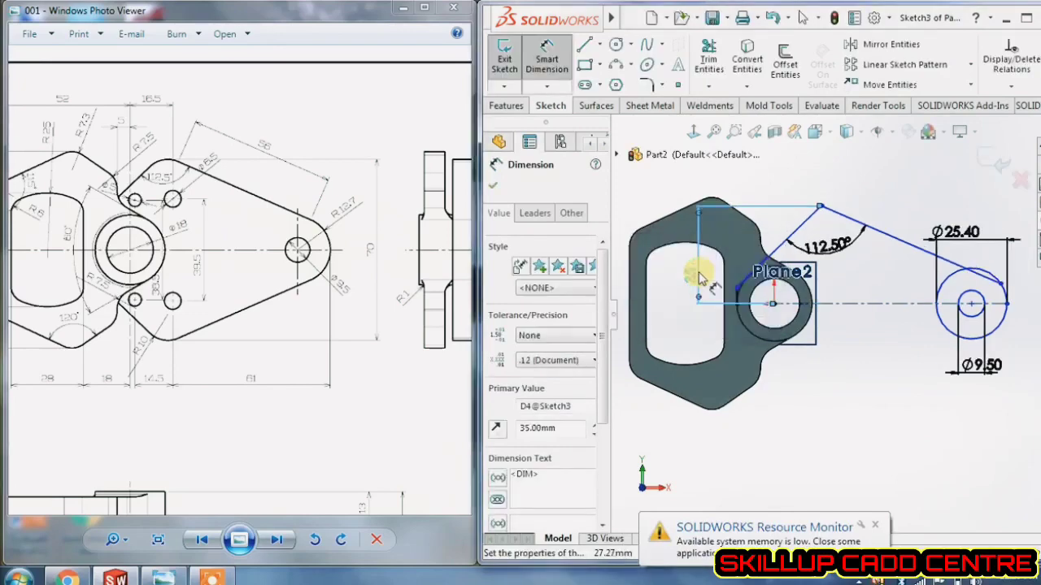
left_click(883, 396)
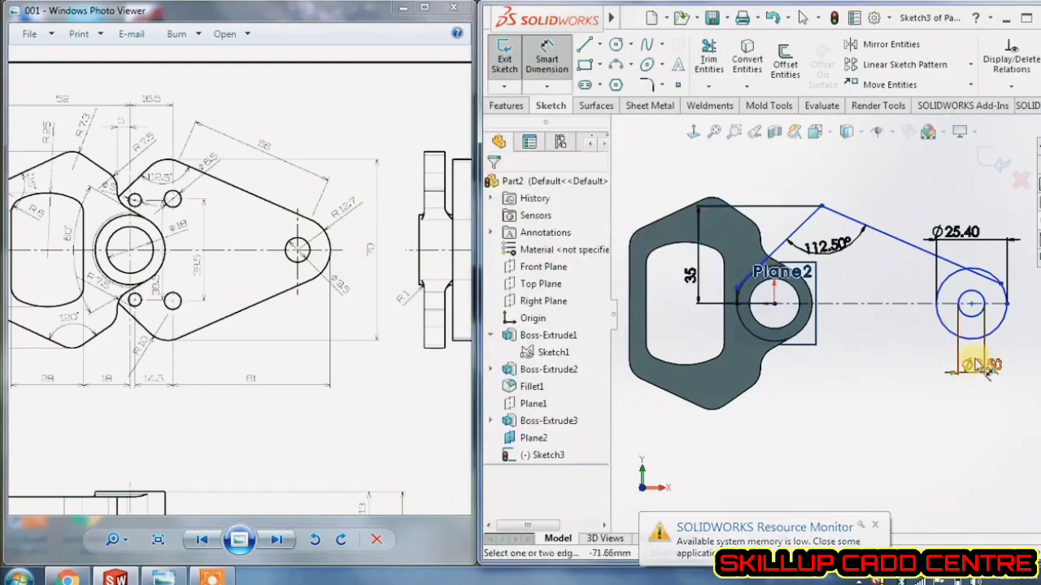
key("Escape")
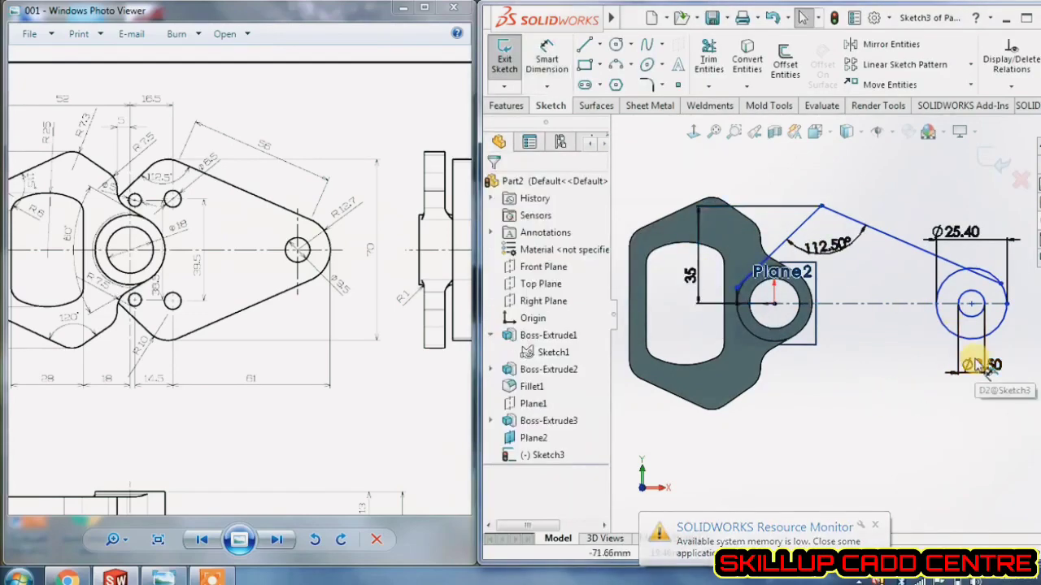
- Make the longer sloping line tangent to the 25.4 mm outer circle
left_click(994, 280)
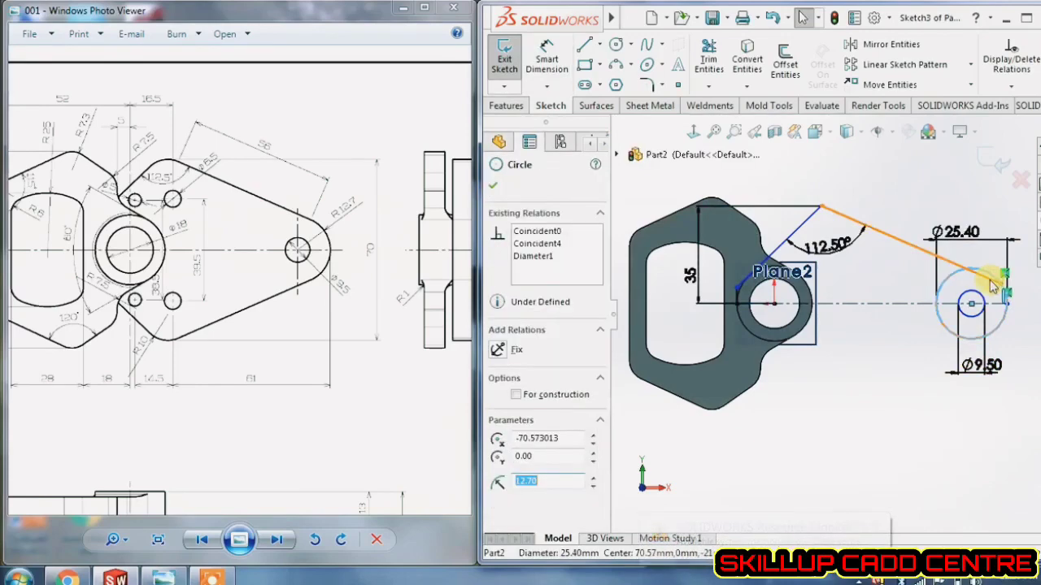
left_click(992, 283, "ctrl")
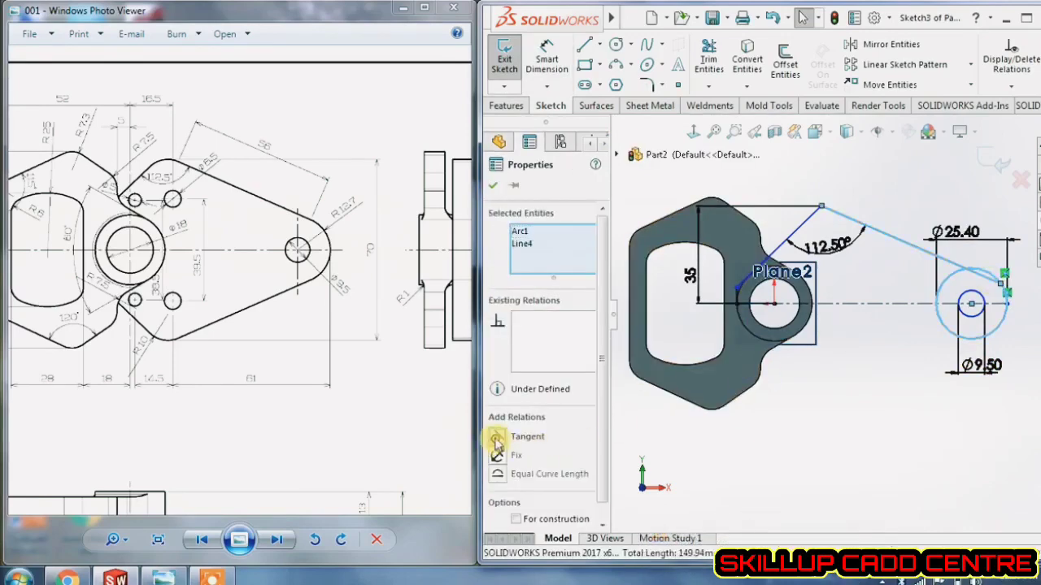
left_click(496, 438)
left_click(492, 187)
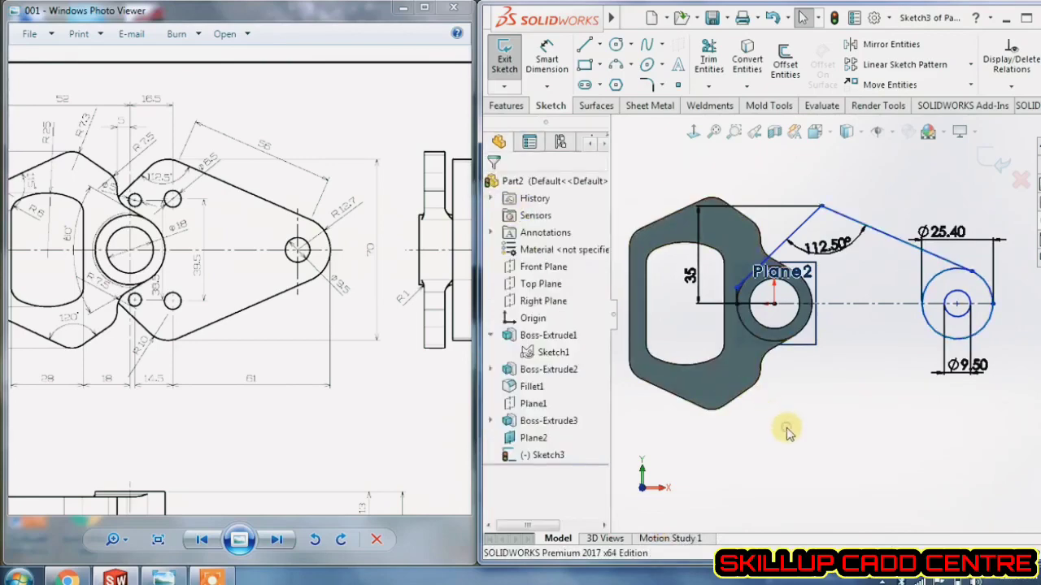
- Move the 112.5° dimension closer to the apex and sketch a circle about 9 mm in diameter below it, inside the profile
left_click(537, 58)
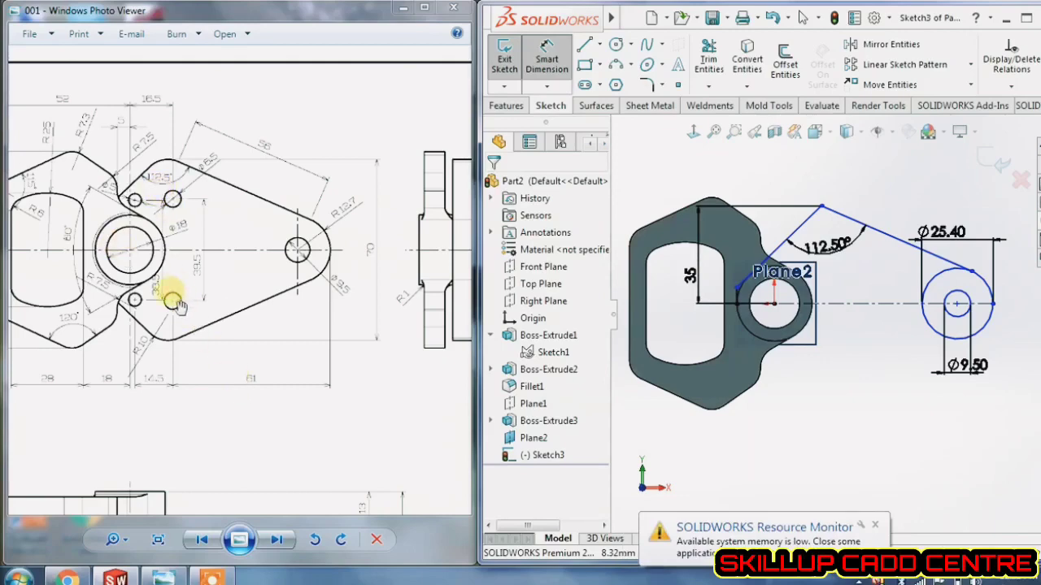
key("Escape")
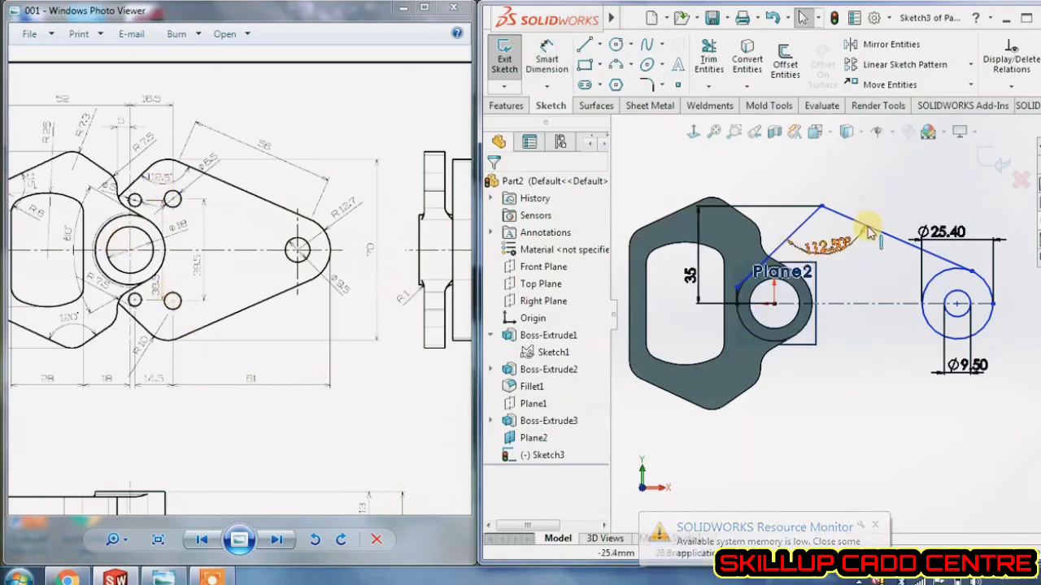
scroll(872, 201, "down", 2)
mouse_move(815, 302)
left_mouse_down()
mouse_move(803, 254)
mouse_move(781, 235)
left_mouse_up()
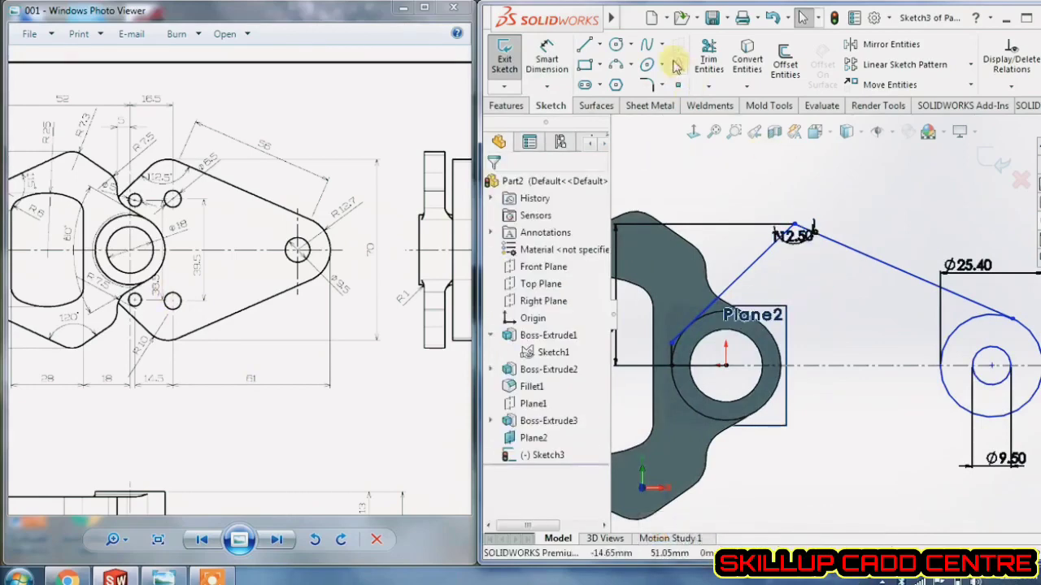
left_click(618, 46)
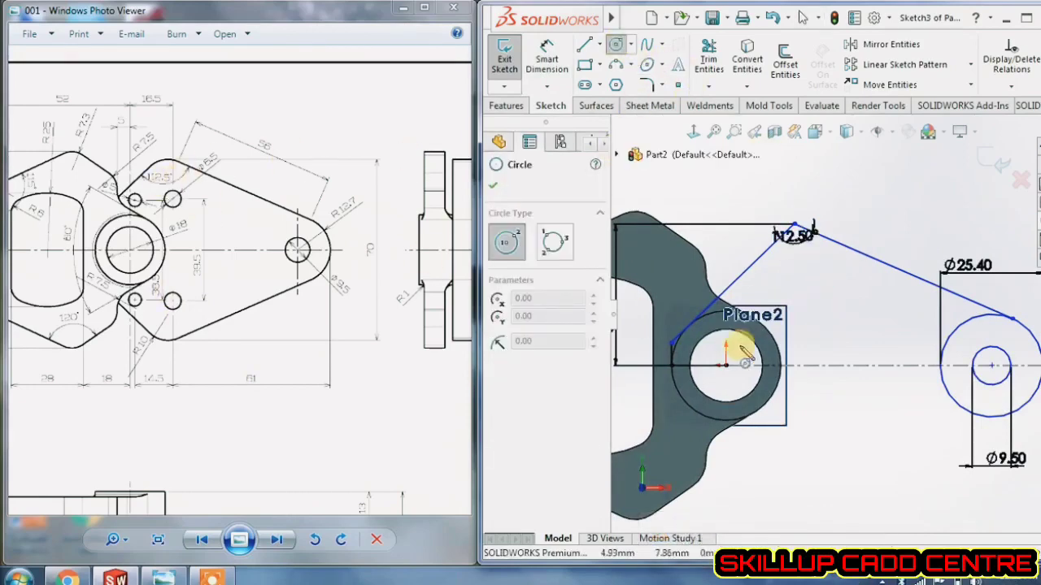
left_click(814, 291)
left_click(829, 303)
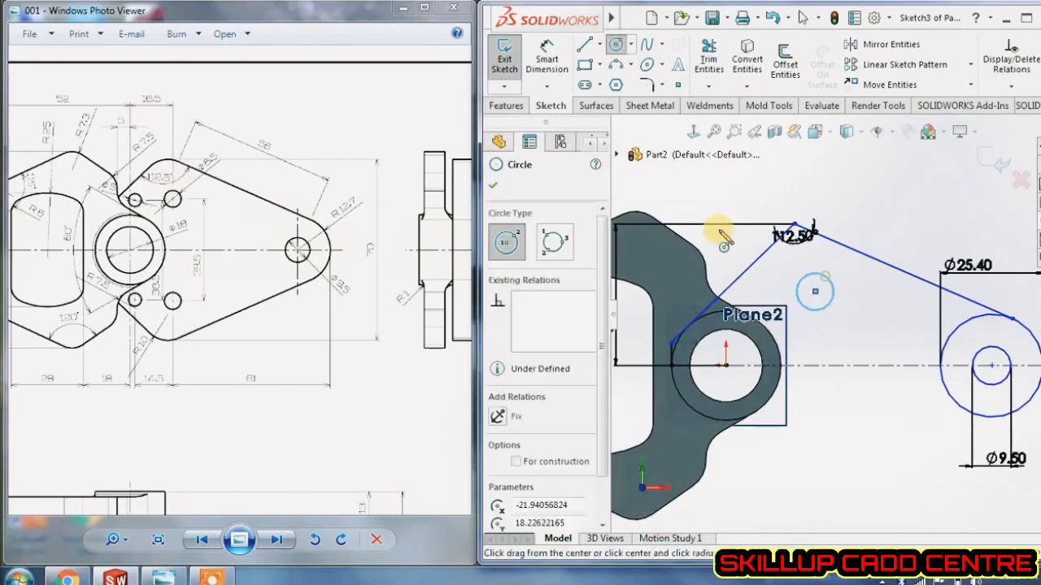
- Check the small hole's size in the reference drawing and dimension the new circle's diameter as 6.5 mm
left_click(547, 65)
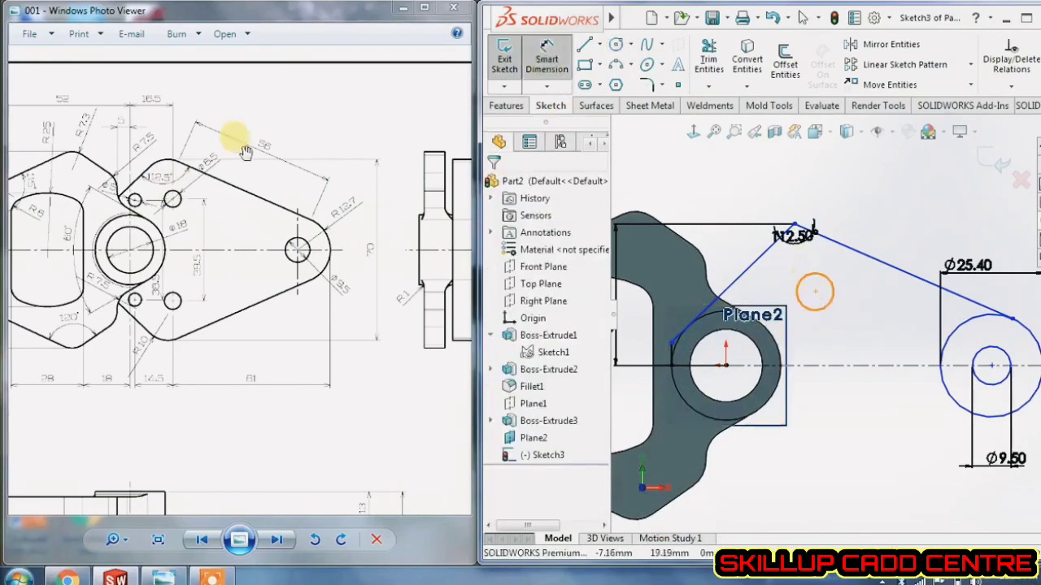
scroll(221, 169, "up", 4)
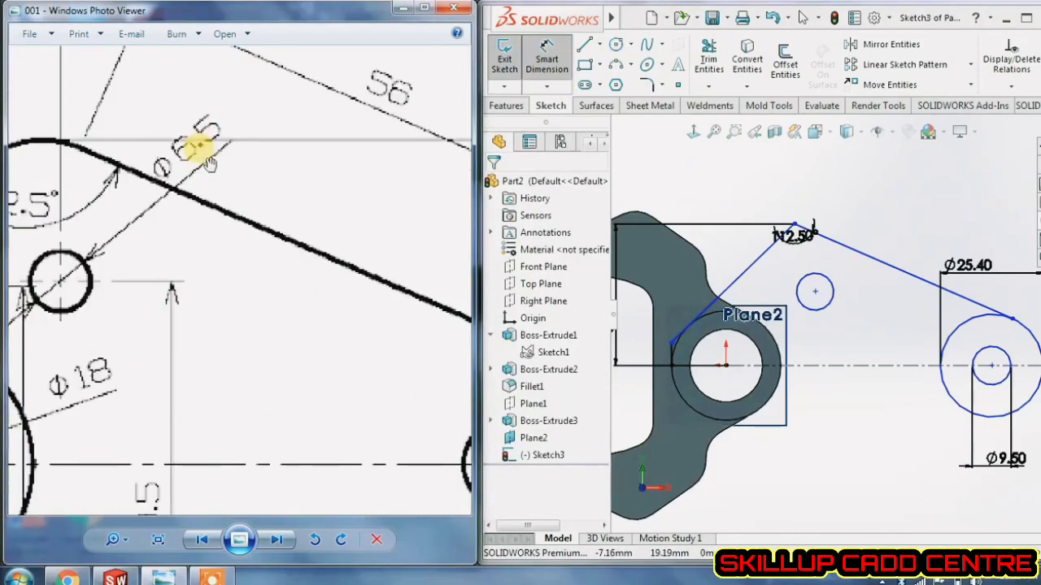
scroll(211, 166, "down", 1)
scroll(210, 166, "down", 3)
left_click(829, 302)
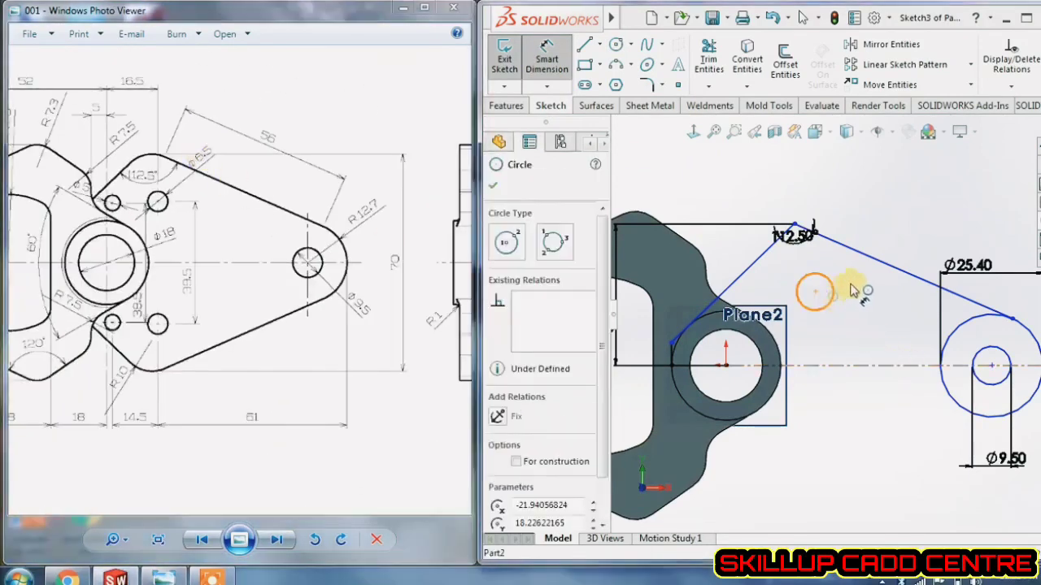
left_click(854, 285)
type("6.5")
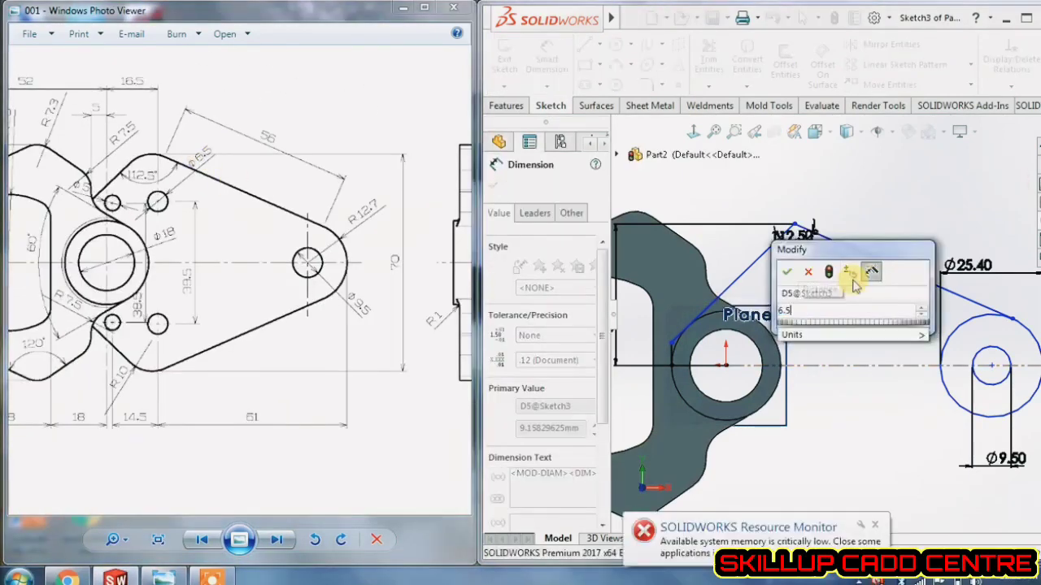
key("Return")
left_click(888, 209)
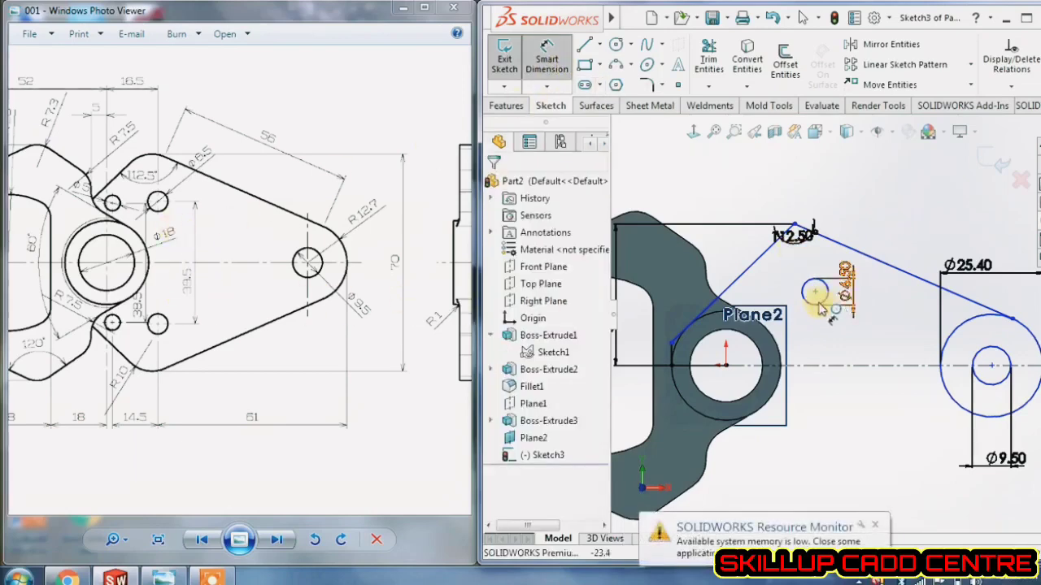
- Dimension the vertical distance from the 6.5 mm circle's center to the horizontal centerline as 39.5 mm
left_click(815, 292)
left_click(815, 333)
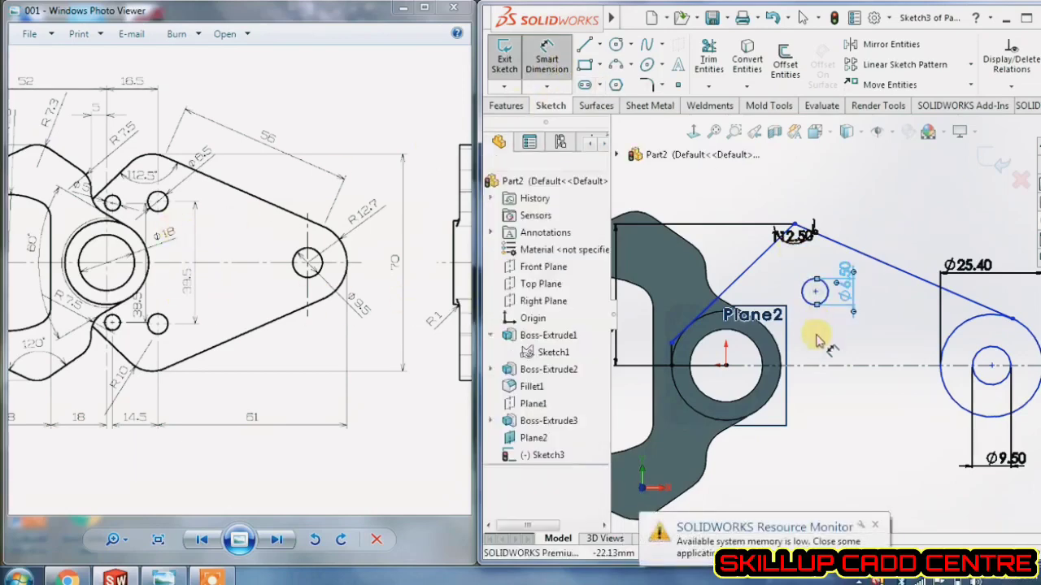
left_click(815, 292)
left_click(817, 368)
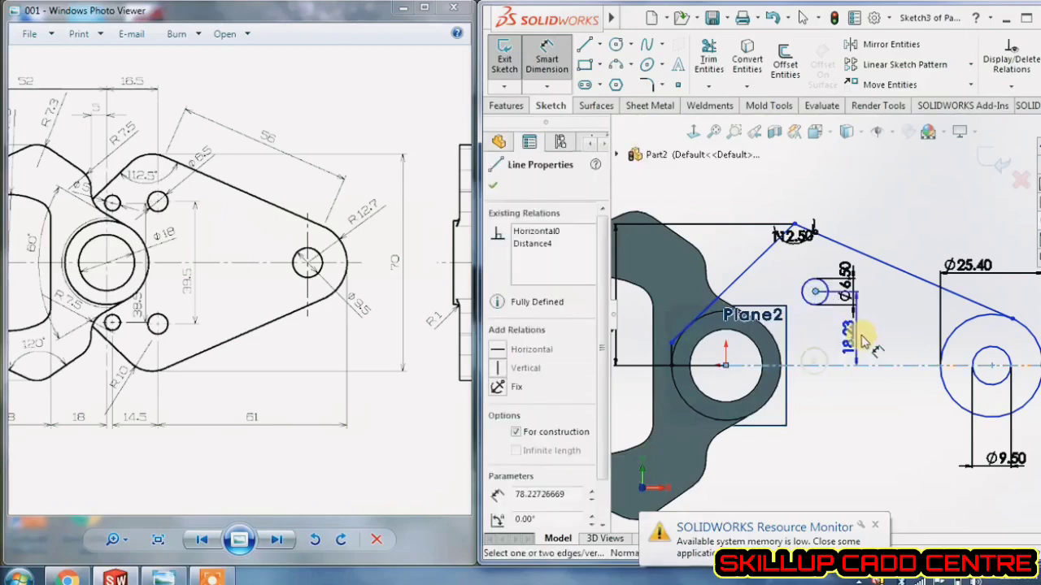
left_click(864, 333)
type("39.5")
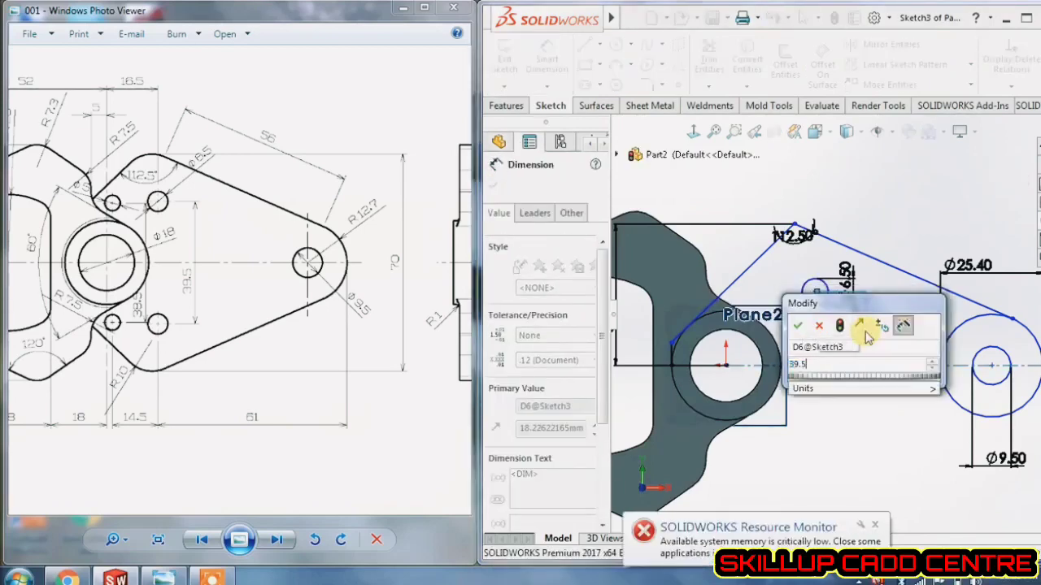
key("Return")
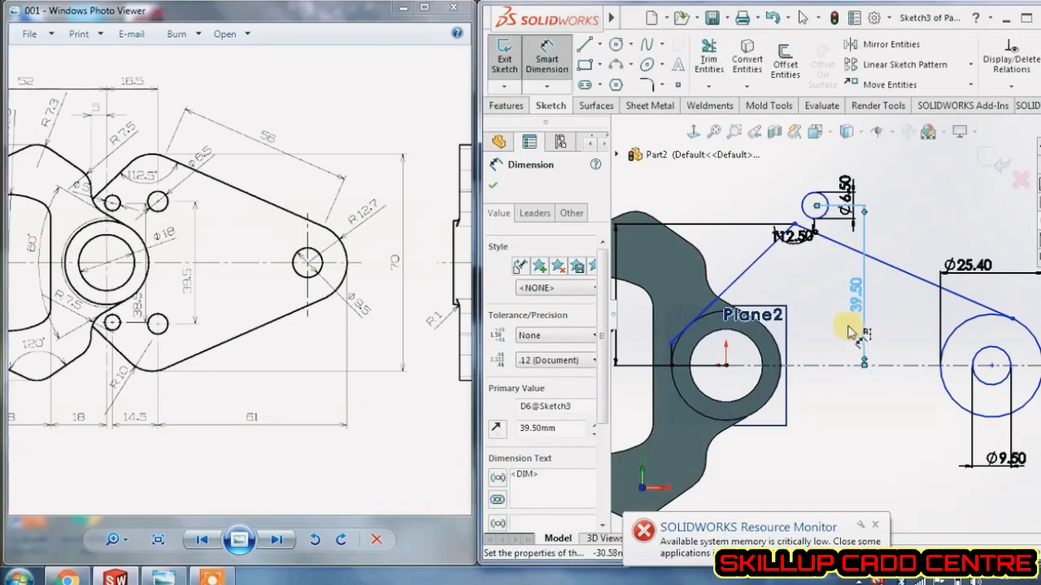
- Change the vertical distance from the 6.5 mm circle's center to the horizontal centerline to half of 39.5 mm, entered as 39.5/2
double_click(851, 303)
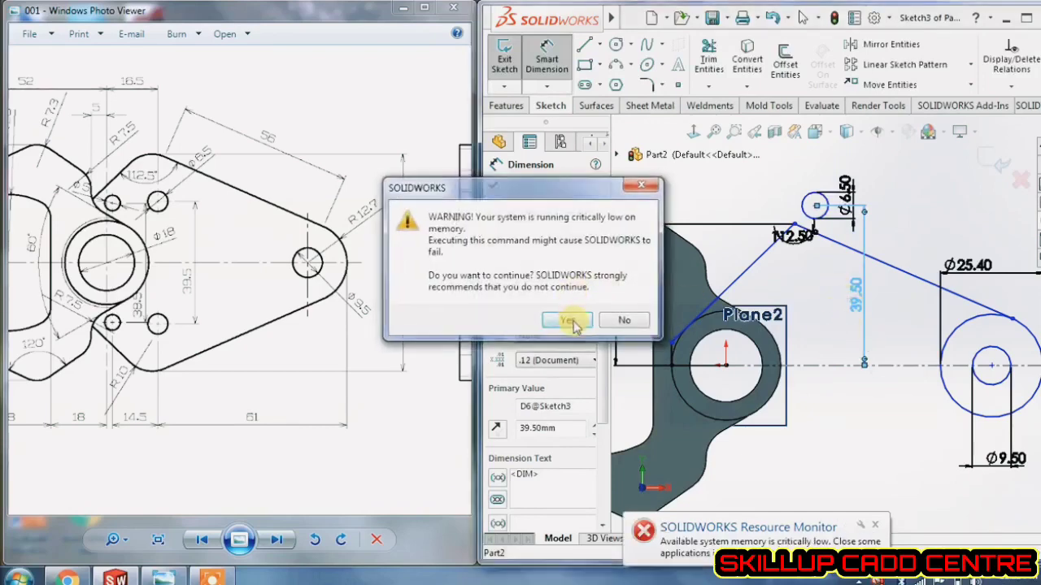
left_click(572, 321)
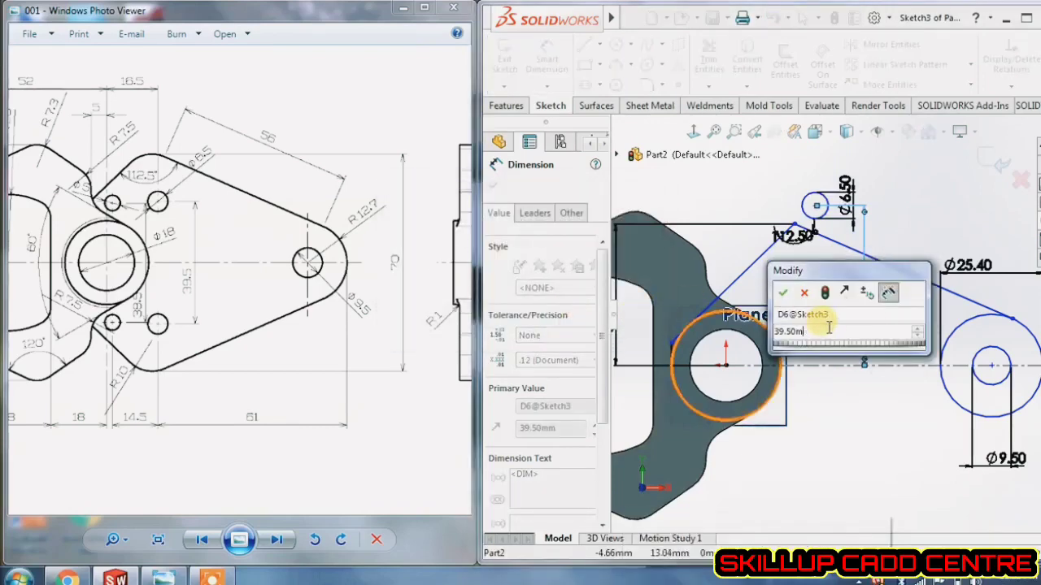
type("39.5")
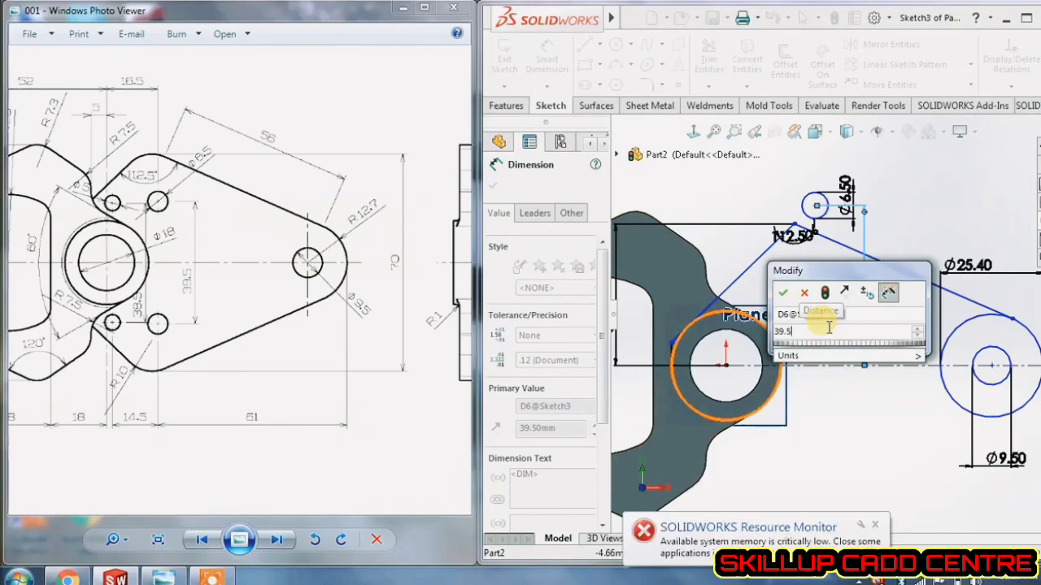
type("/2")
key("Return")
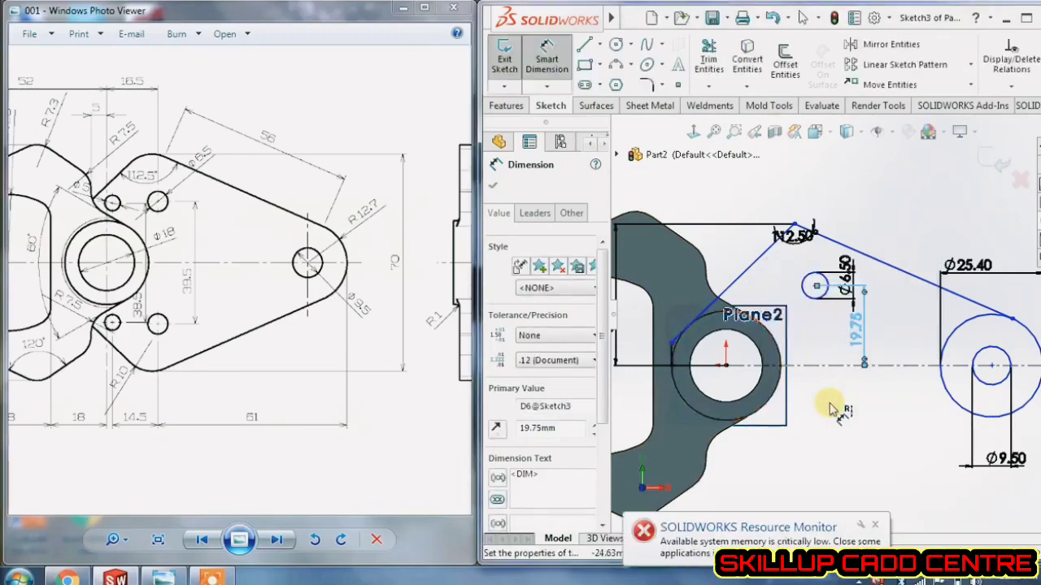
left_click(831, 409)
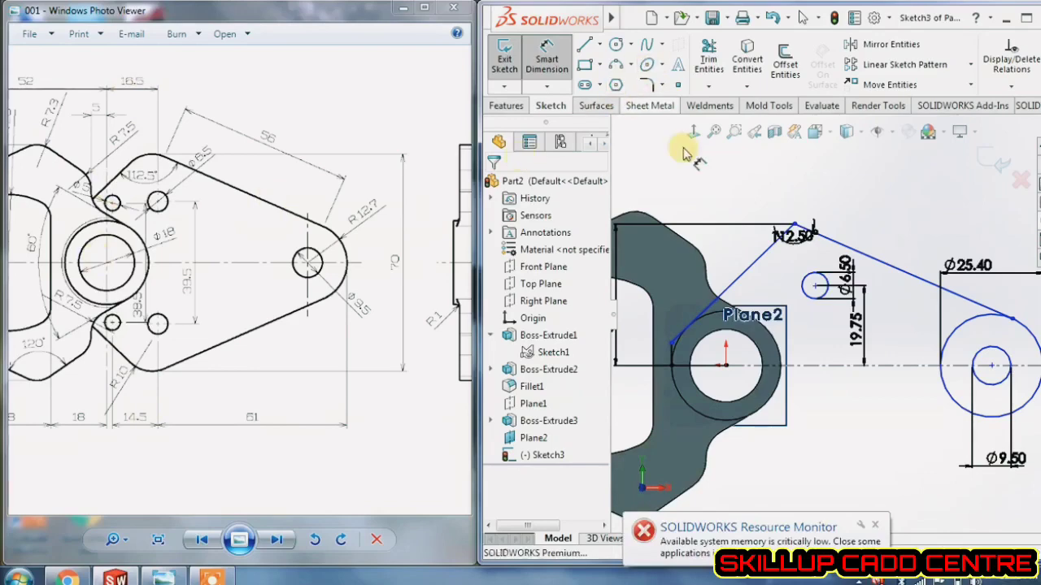
- Dimension the horizontal distance from the origin to the 6.5 mm circle's center as 16.5 mm
left_click(725, 365)
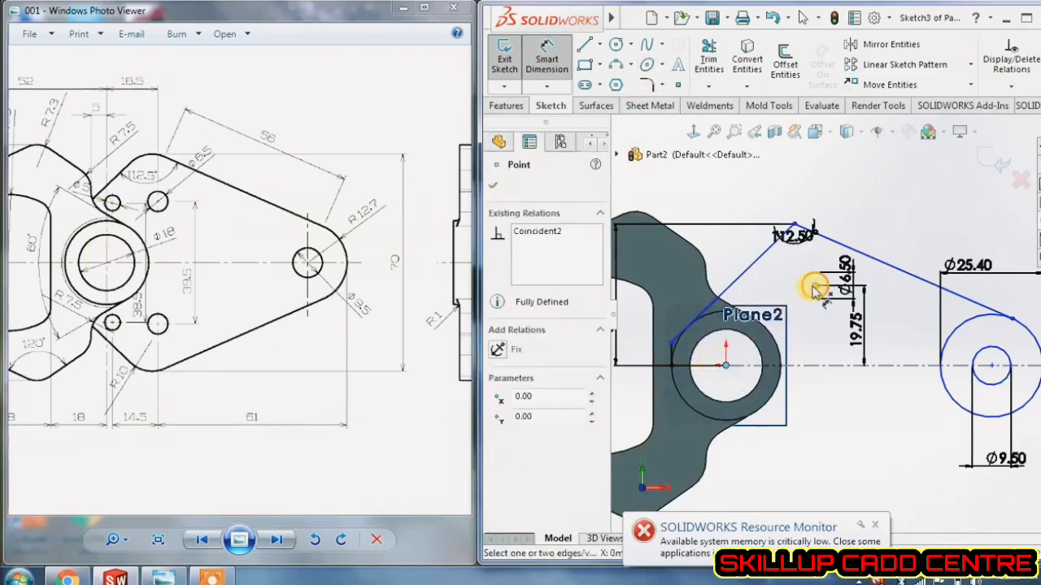
left_click(814, 286)
left_click(777, 182)
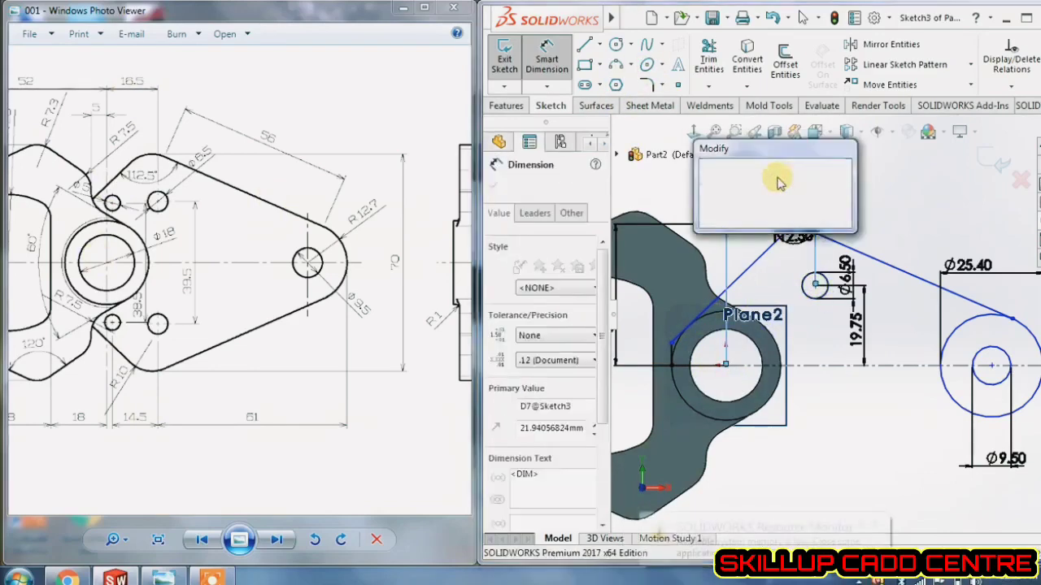
type("16.5")
key("Return")
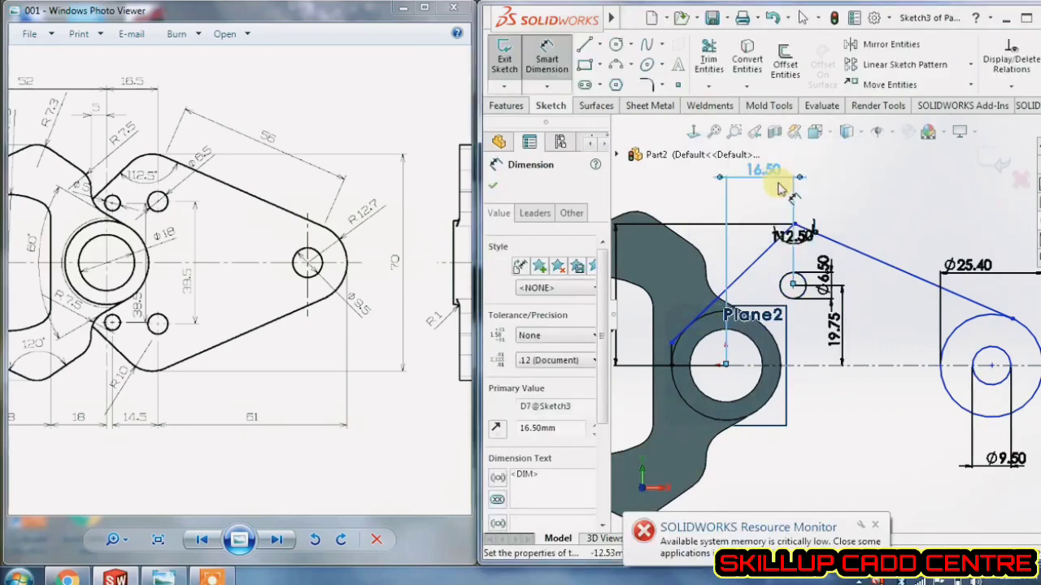
right_click(851, 174)
left_click(917, 226)
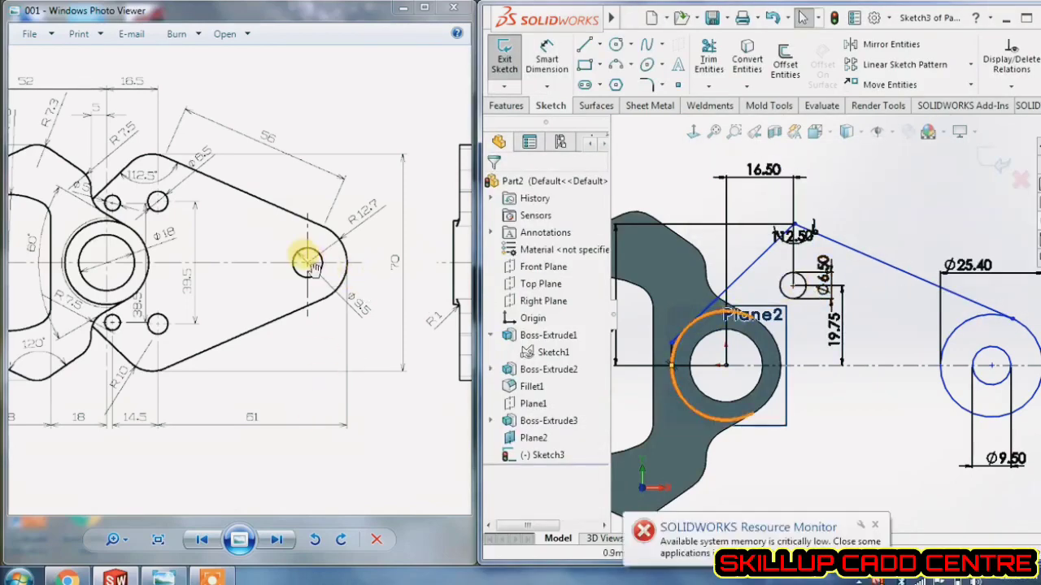
- Dimension the horizontal distance from the 6.5 mm circle's center to the far edge of the 25.4 mm outer circle as 61 mm
left_click(549, 69)
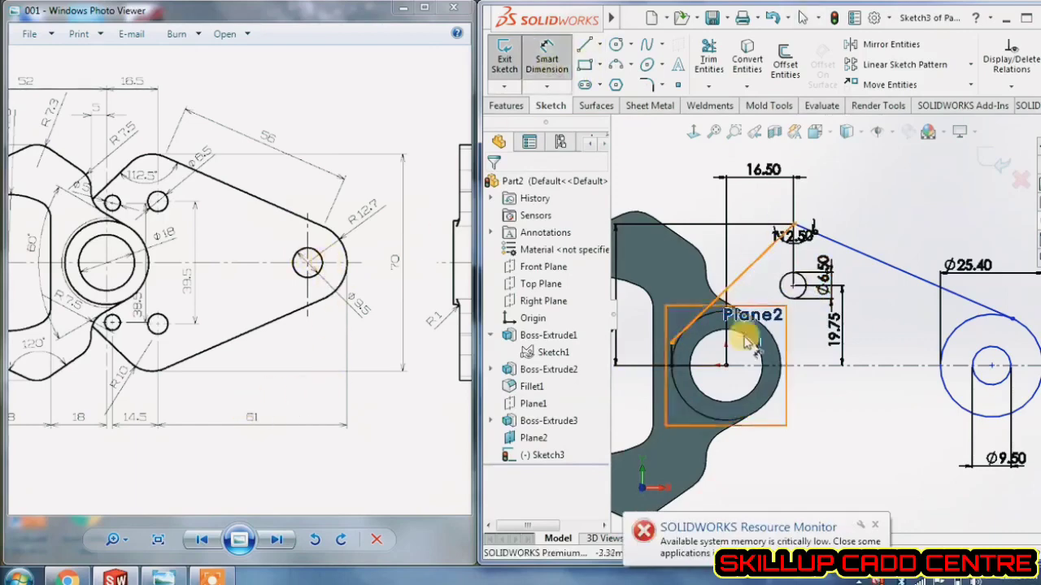
left_click(793, 286)
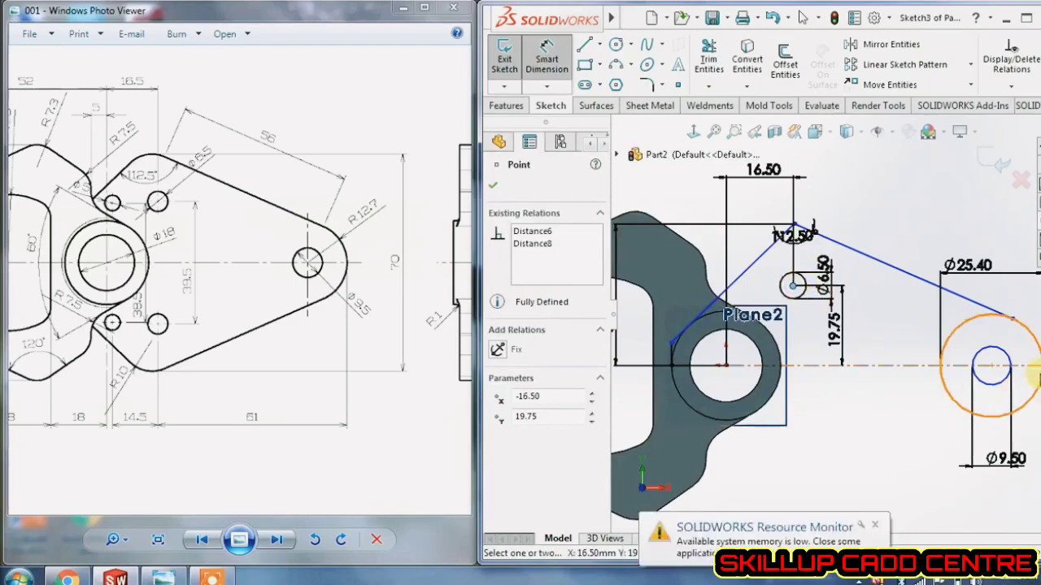
left_click(1030, 370)
left_click(960, 504)
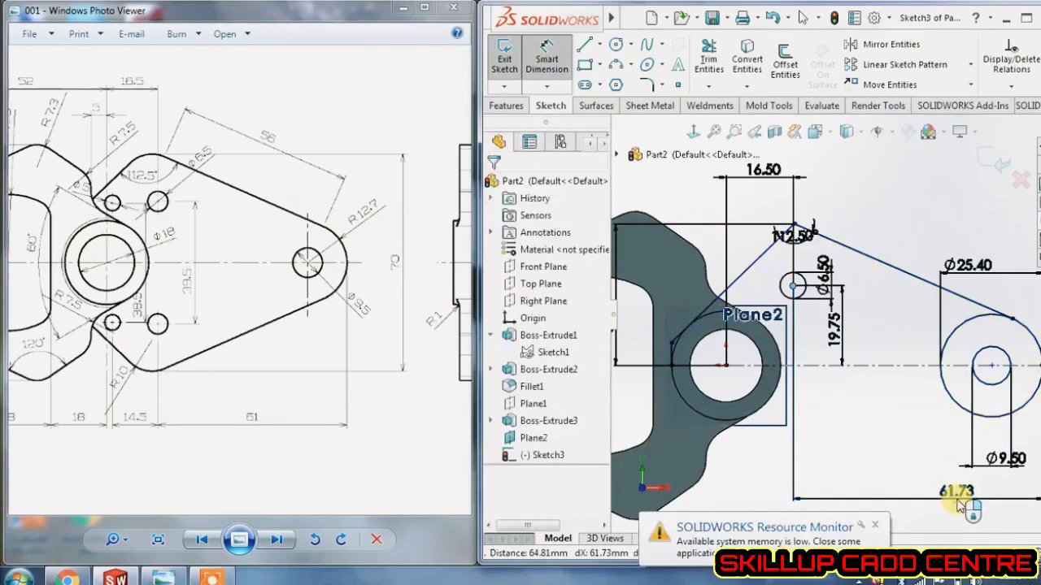
type("61")
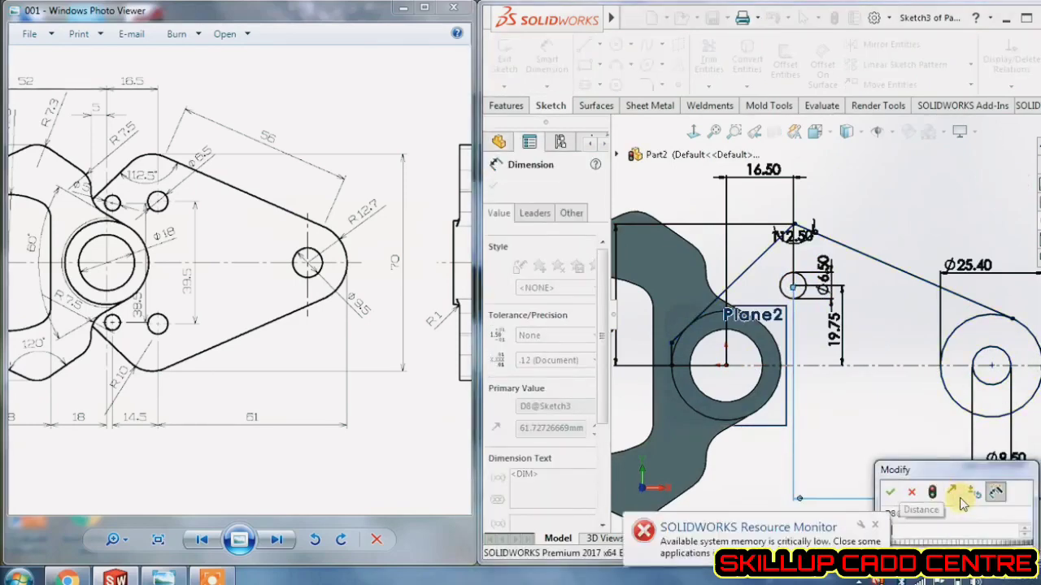
key("Return")
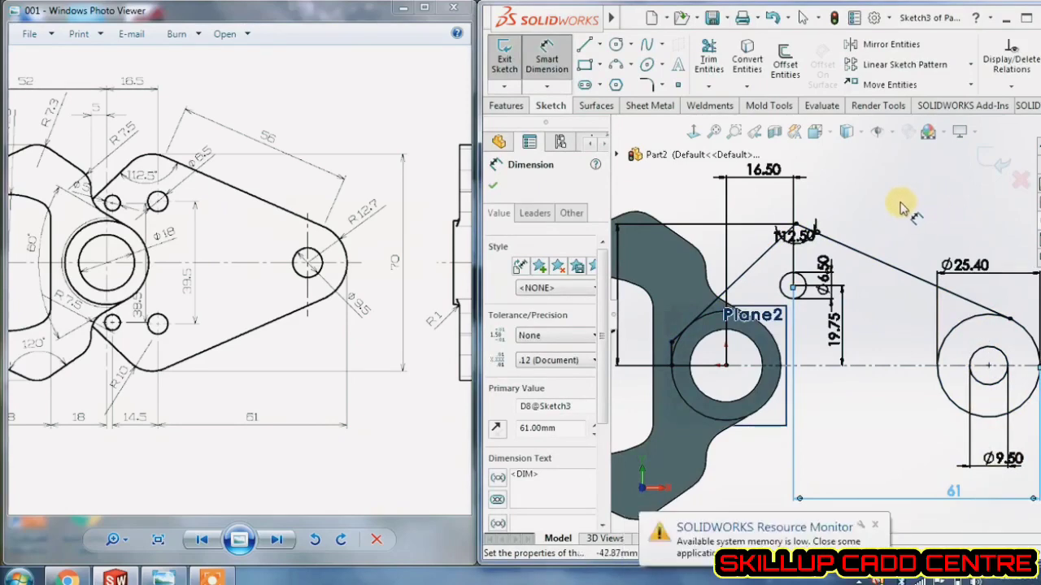
key("Escape")
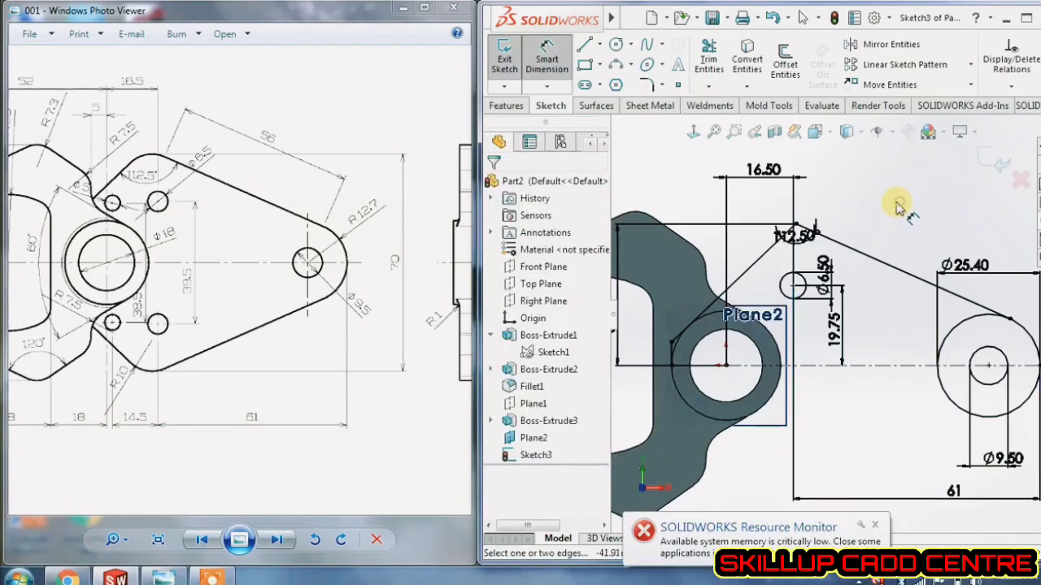
right_click(897, 205)
left_click(862, 261)
- Sketch a circle about 5.4 mm in diameter above the ring, between the short sloping line and the 6.5 mm circle
scroll(854, 342, "down", 3)
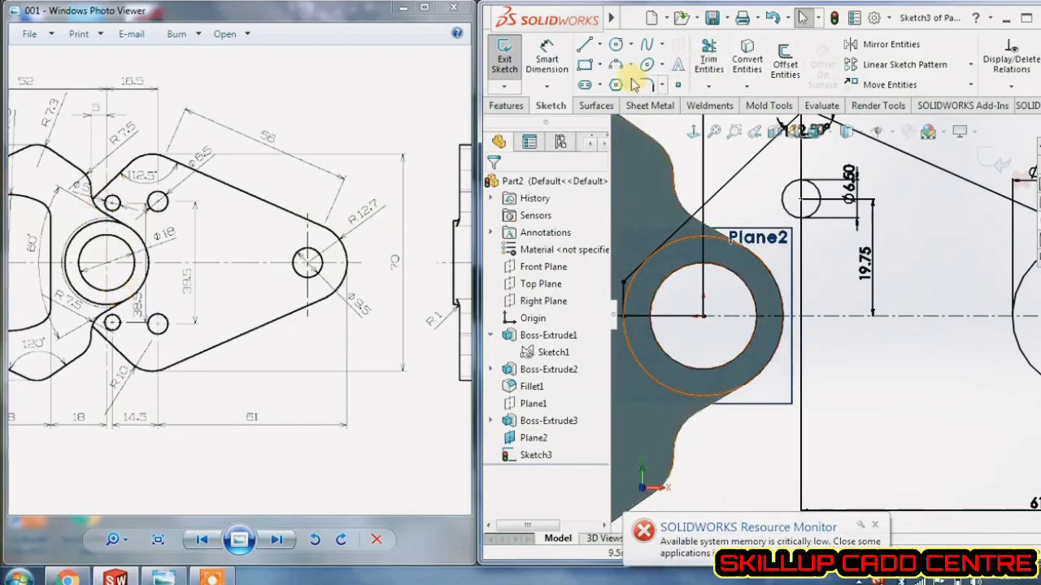
left_click(615, 44)
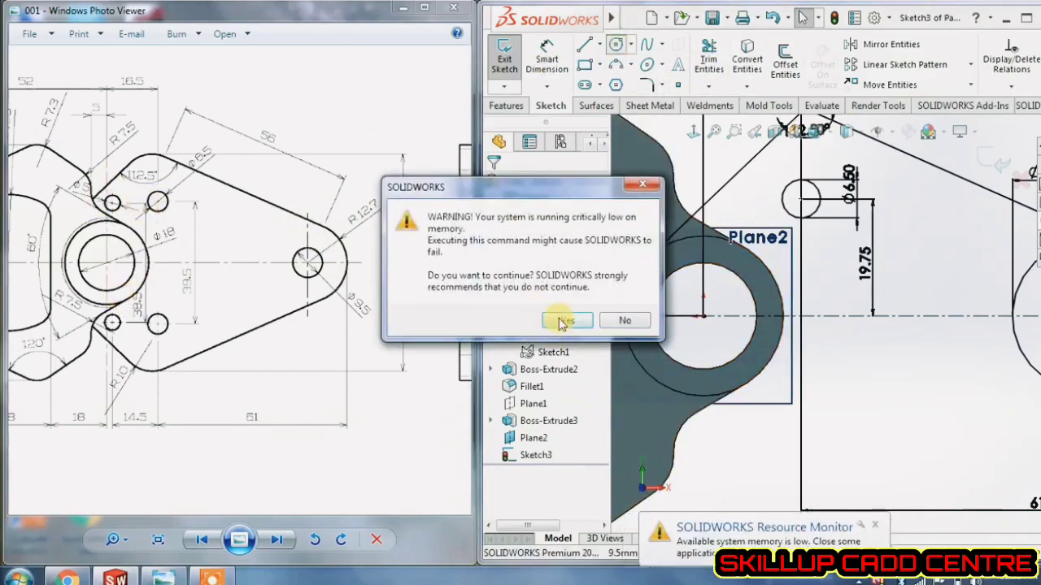
left_click(561, 320)
scroll(767, 220, "down", 1)
scroll(763, 213, "down", 1)
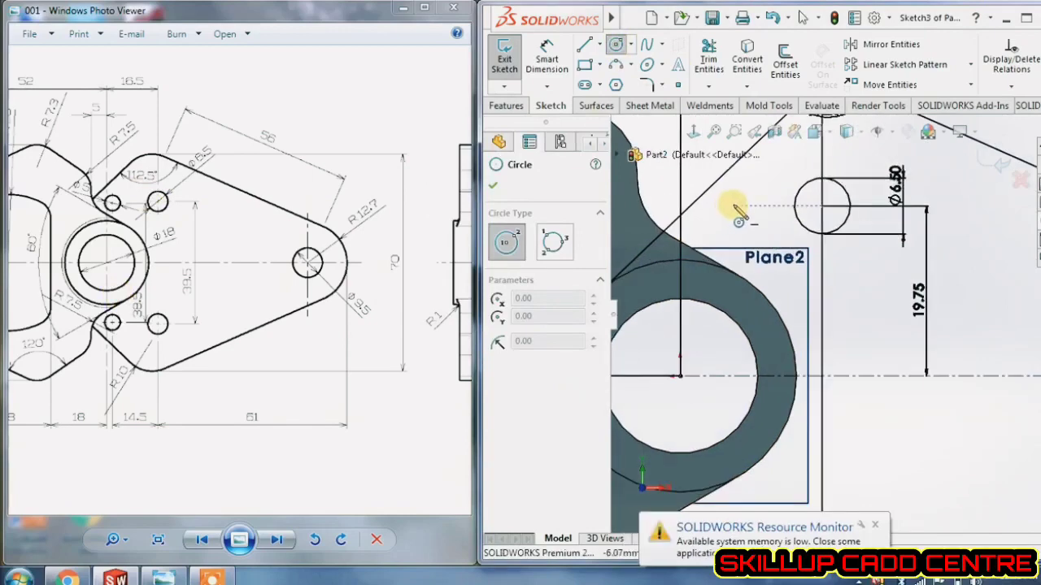
left_click(728, 220)
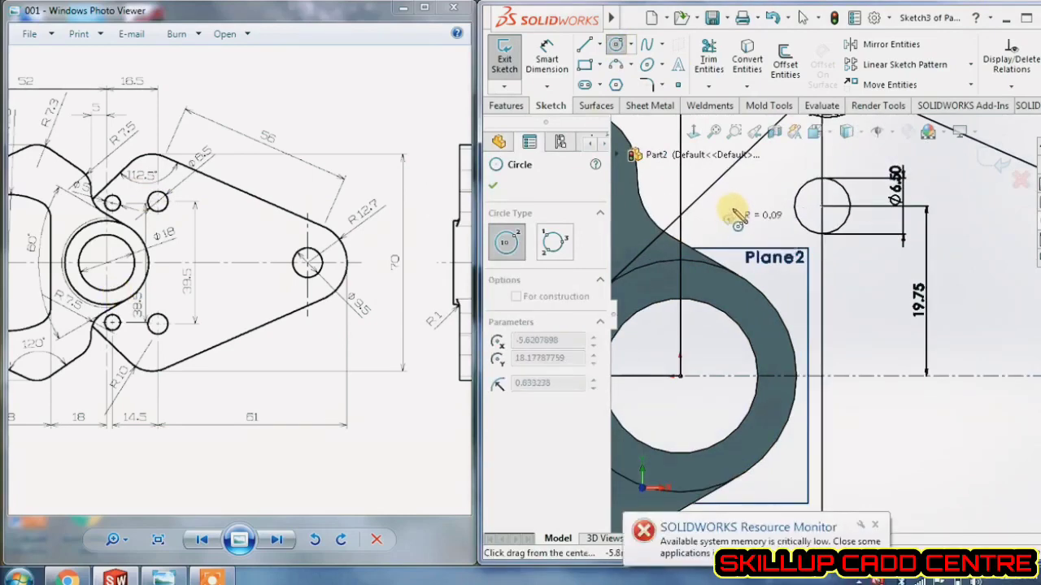
left_click(723, 198)
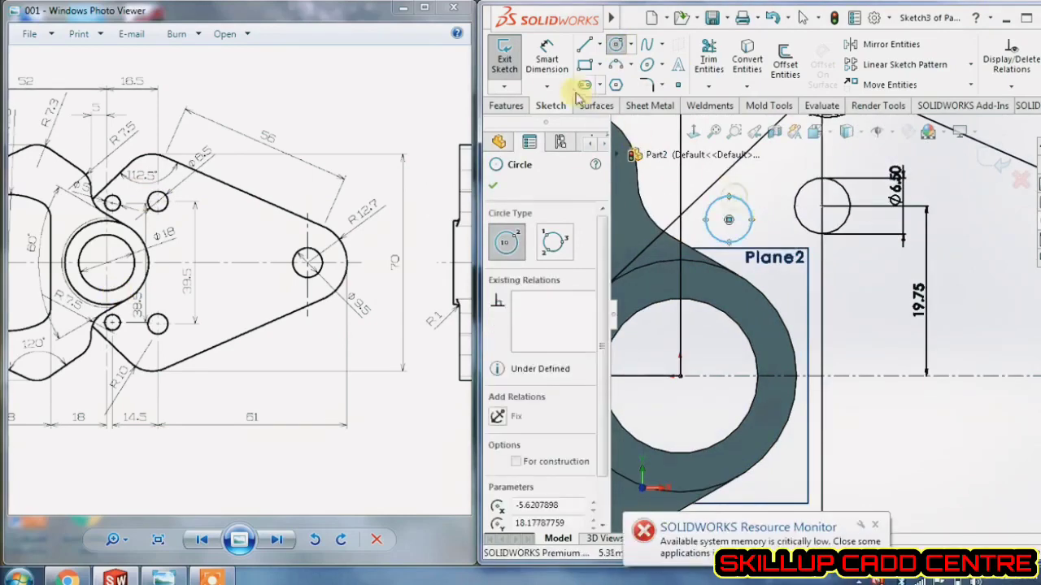
- Dimension the new circle's diameter as 5 mm
left_click(546, 58)
left_click(726, 197)
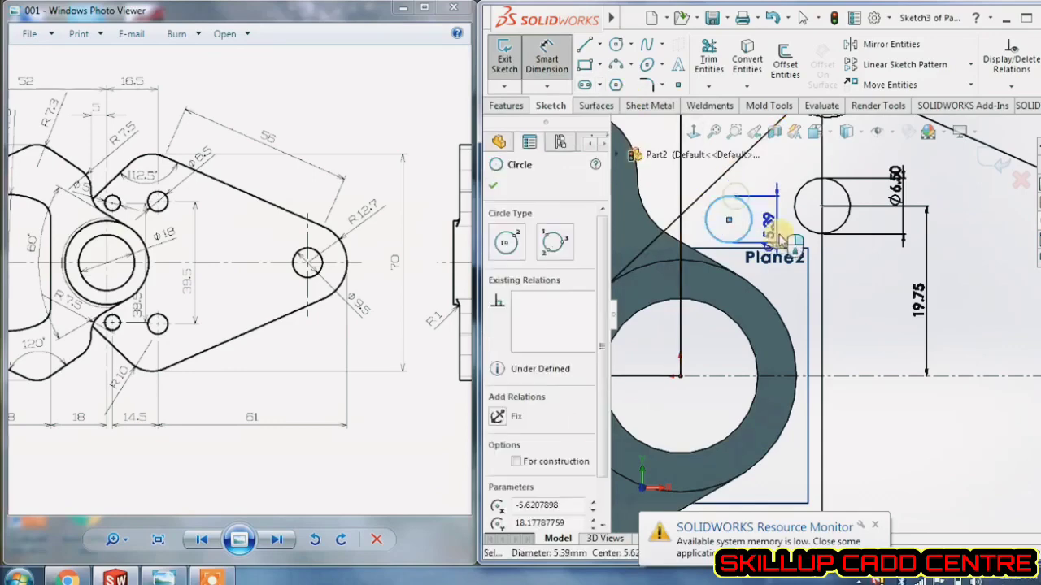
left_click(779, 235)
type("5.00mm")
key("Return")
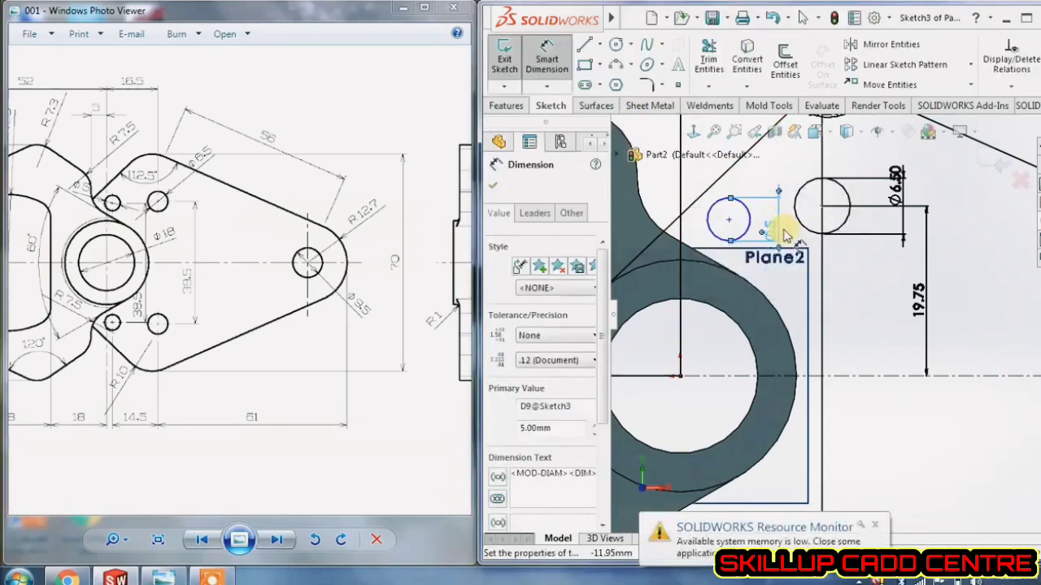
left_click(980, 330)
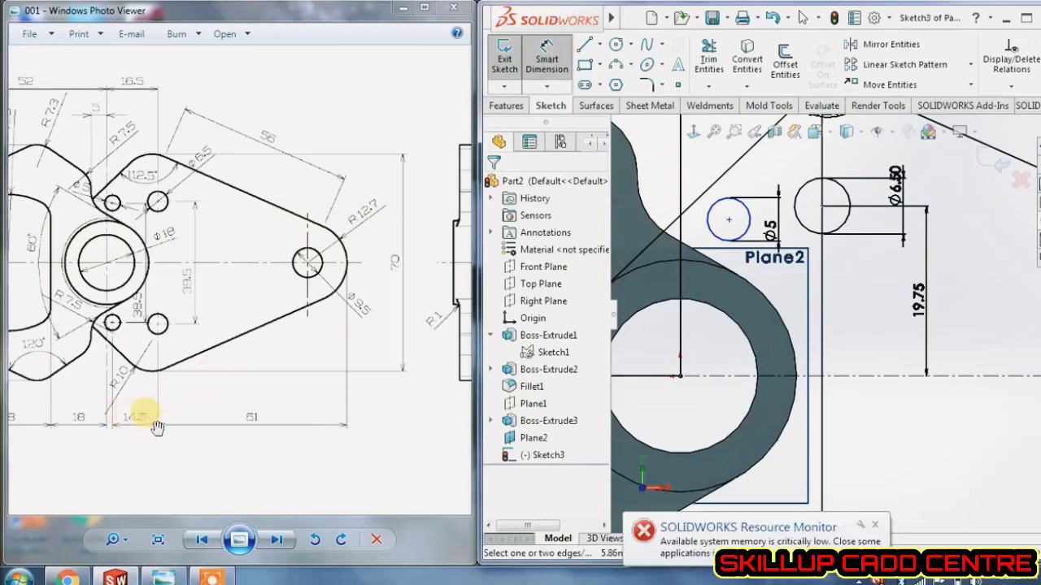
- Dimension the horizontal distance between the centers of the 6.5 mm and 5 mm circles as 14.5 mm
left_click(824, 213)
left_click(729, 220)
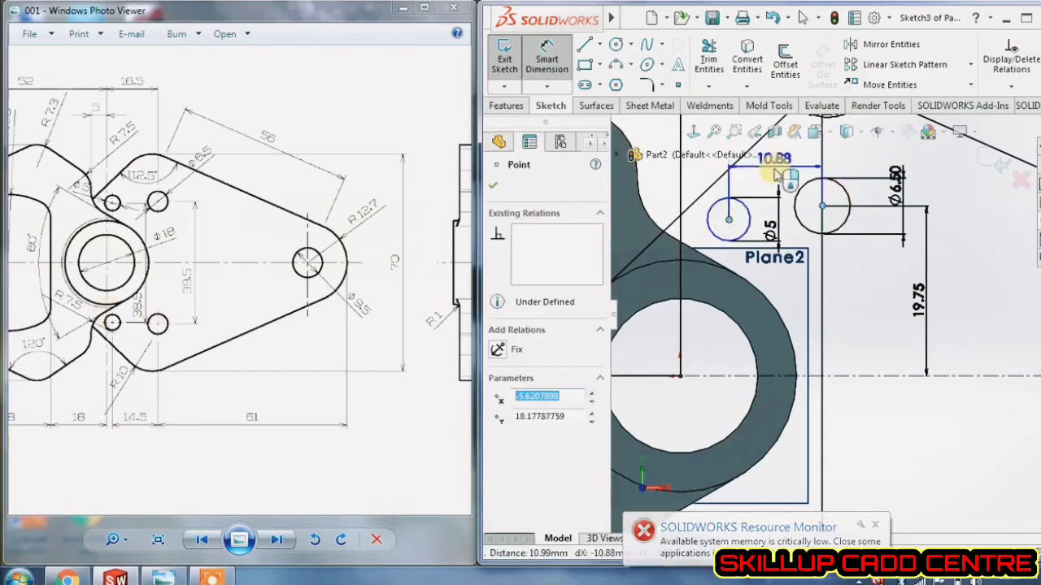
left_click(776, 176)
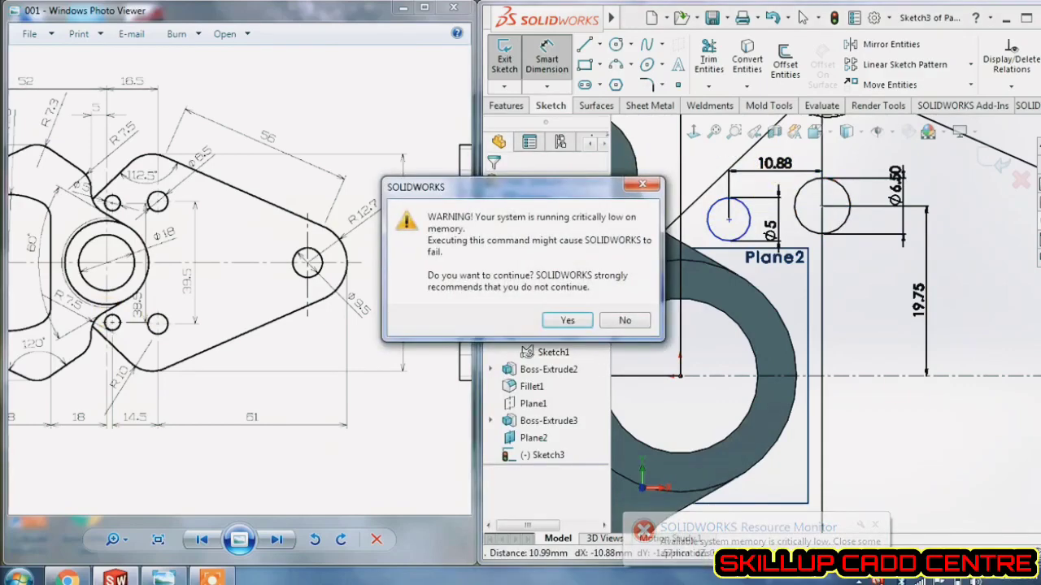
left_click(572, 320)
type("1")
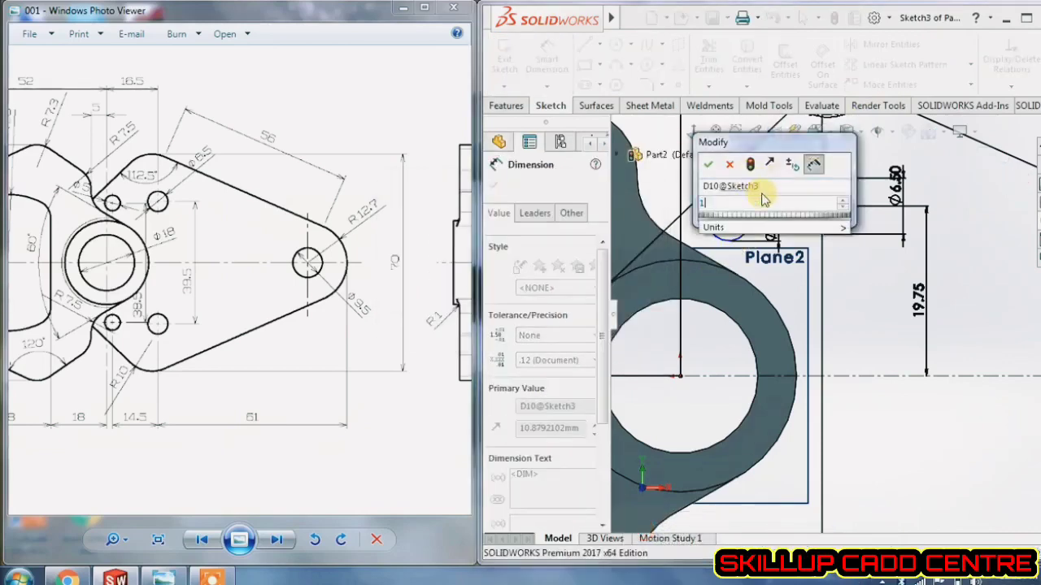
type("4.5")
key("Return")
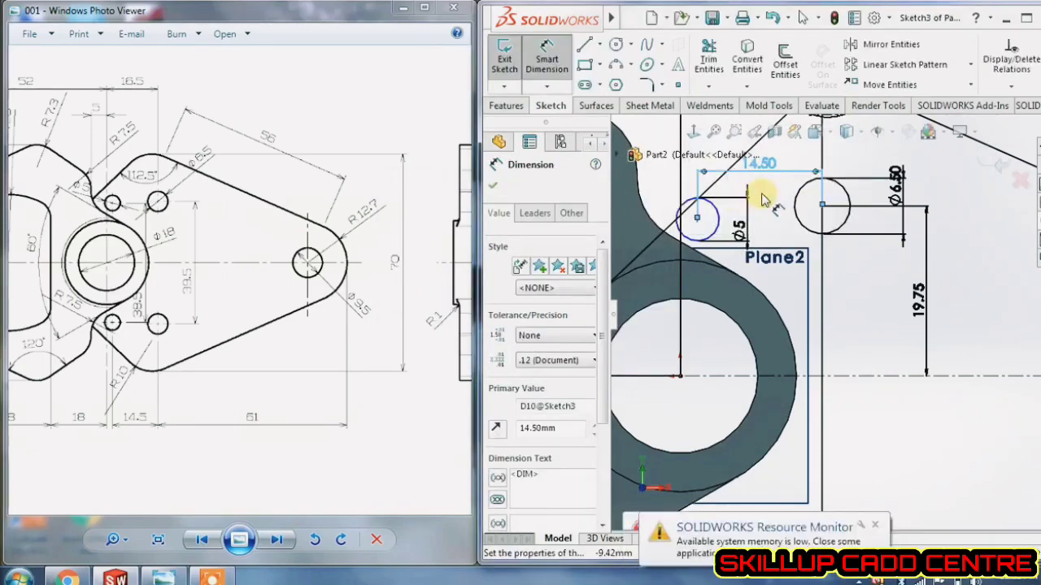
left_click(860, 271)
scroll(850, 271, "up", 2)
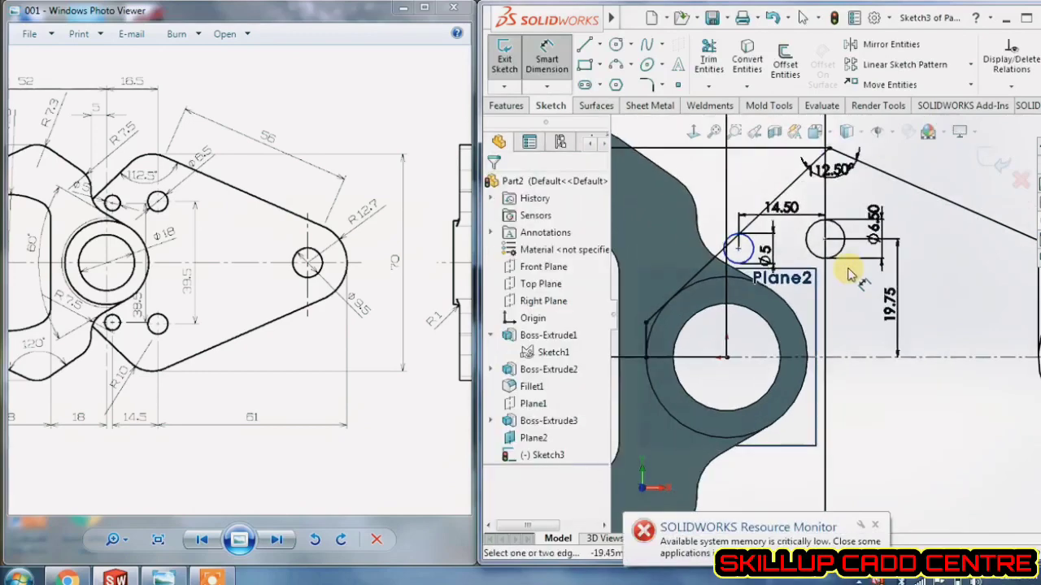
scroll(851, 274, "up", 1)
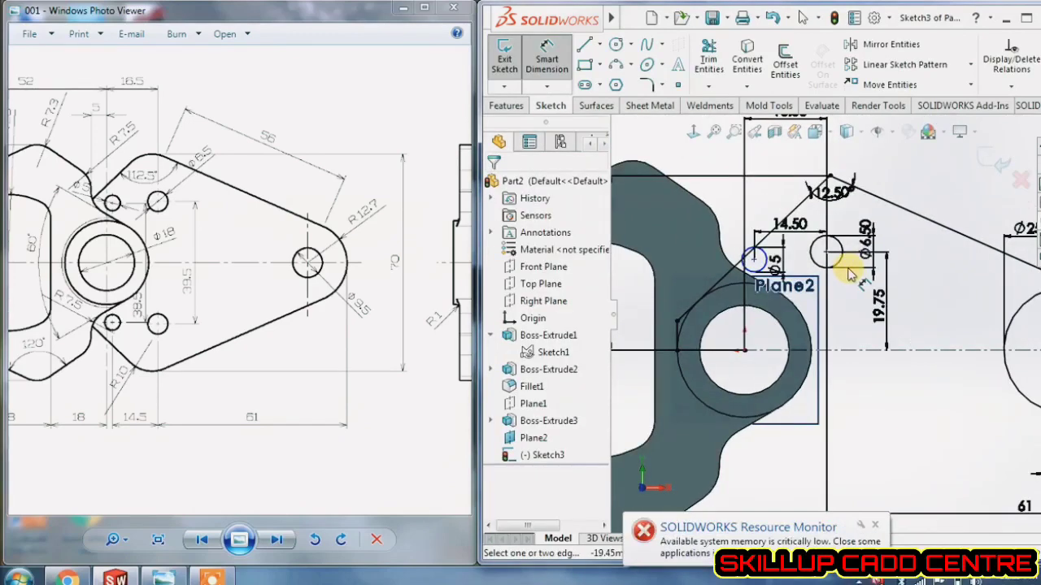
right_click(909, 273)
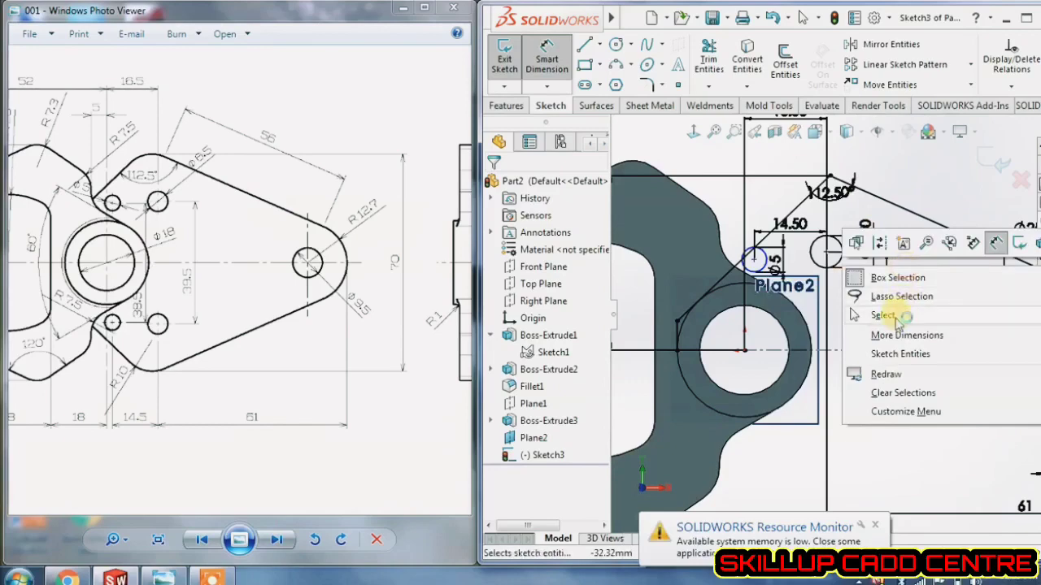
left_click(893, 299)
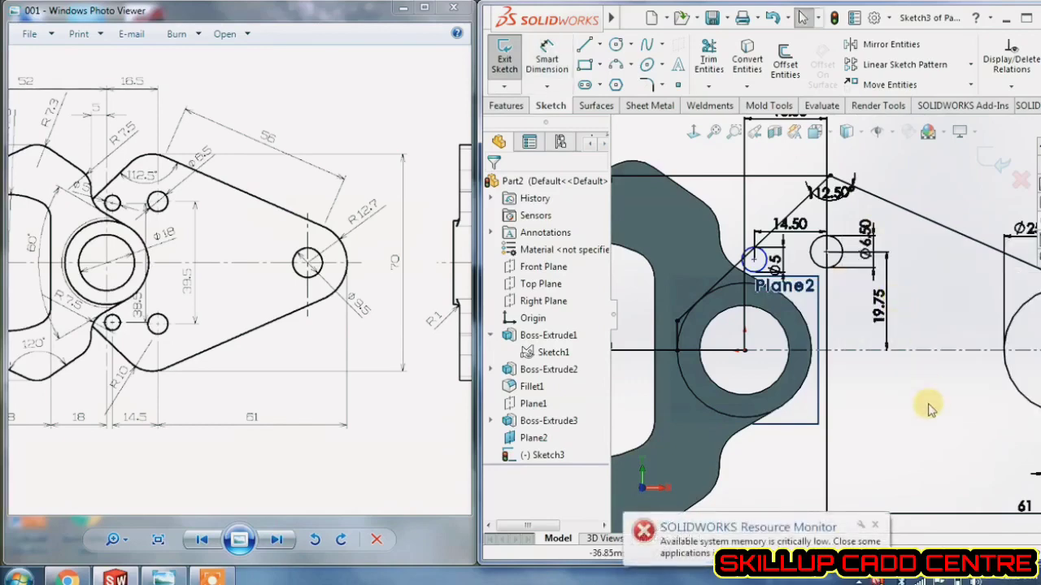
- Dimension the vertical distance from the 5 mm circle's center to the horizontal centerline as 38.5/2 mm
left_click(676, 320)
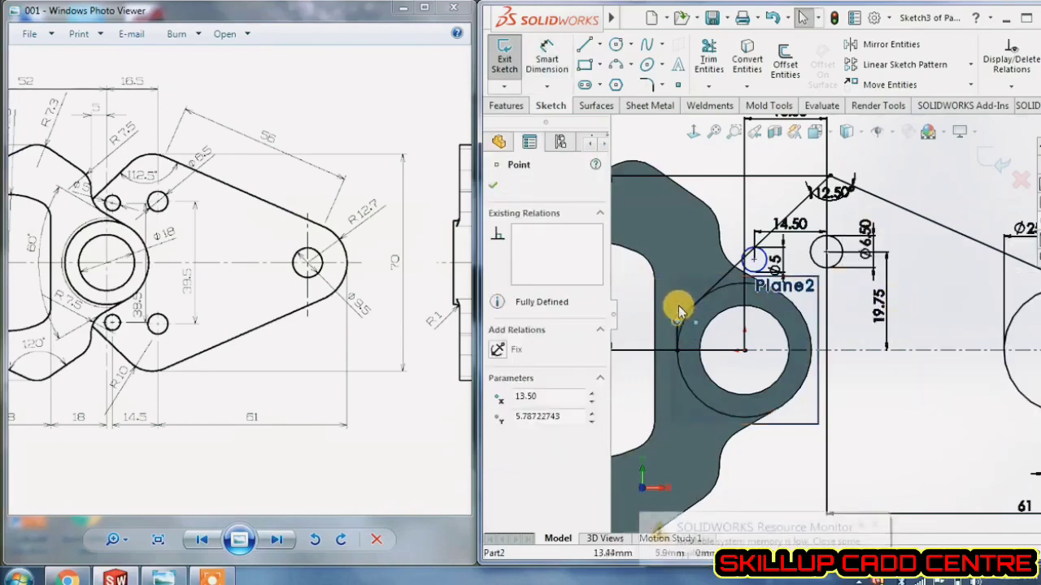
left_click(935, 396)
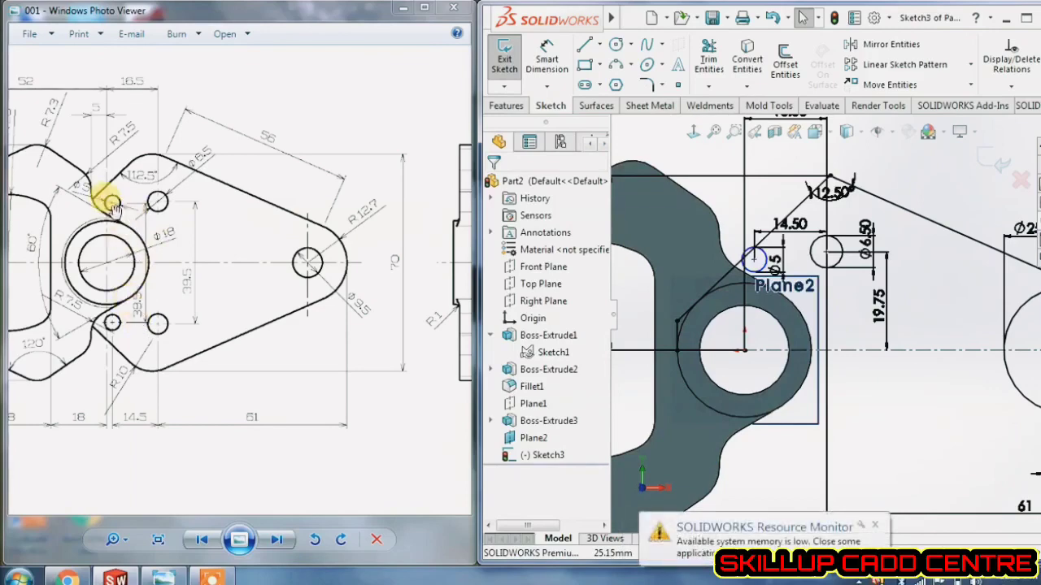
left_click(547, 59)
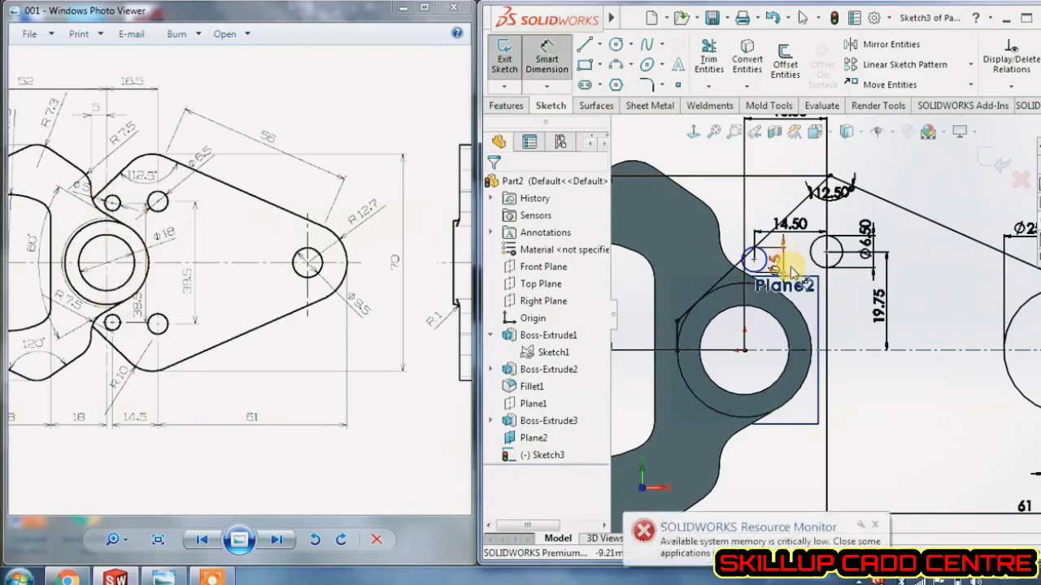
scroll(753, 264, "down", 2)
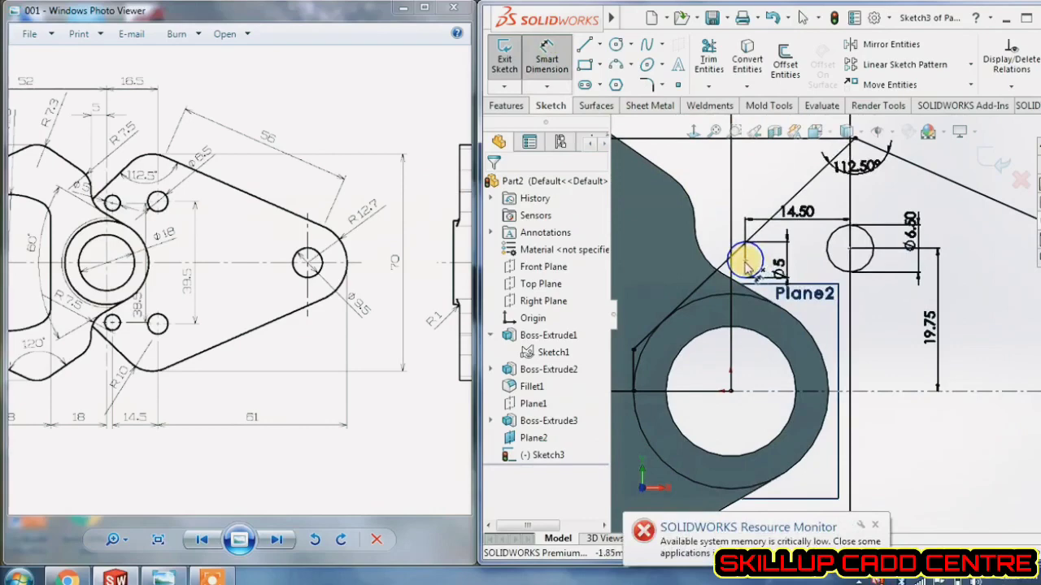
left_click(745, 260)
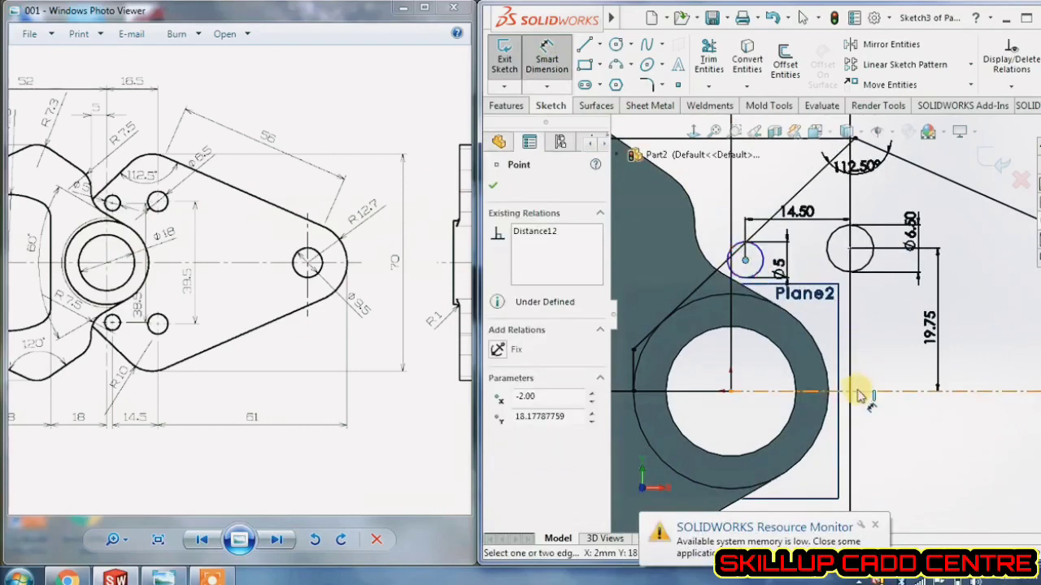
left_click(860, 393)
left_click(868, 345)
type("3")
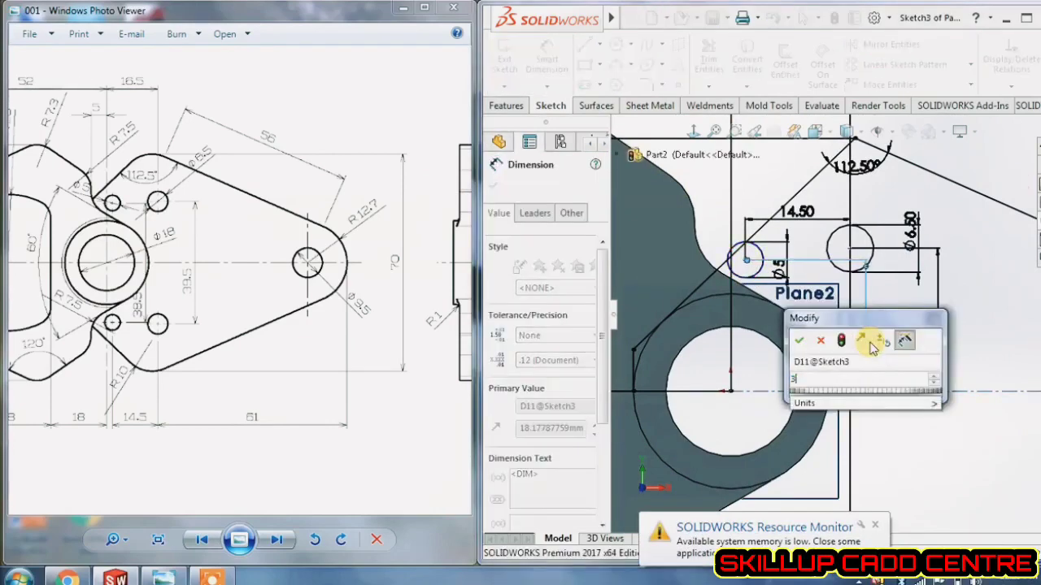
type("8.5/")
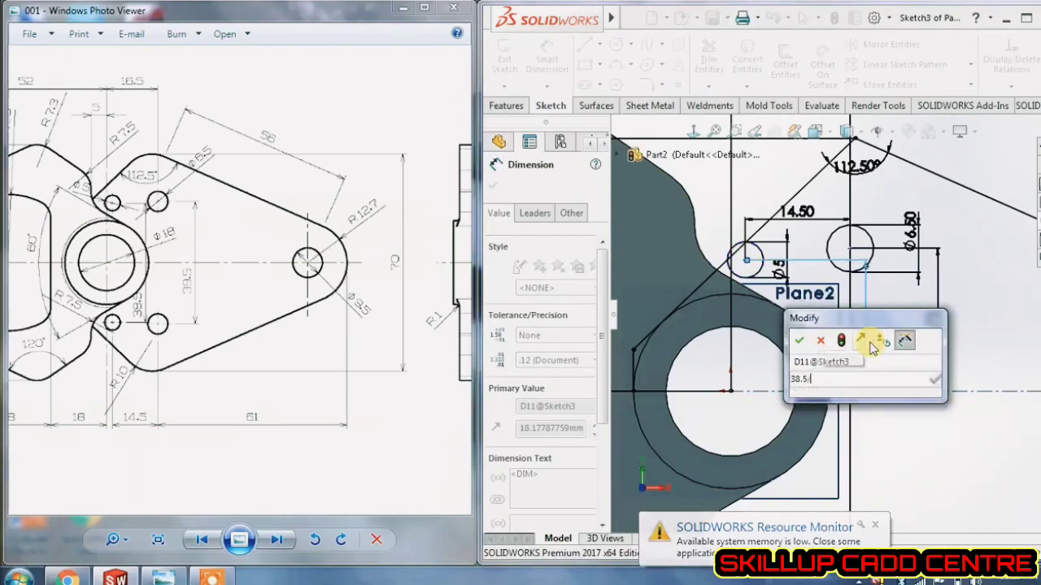
type("2")
key("Return")
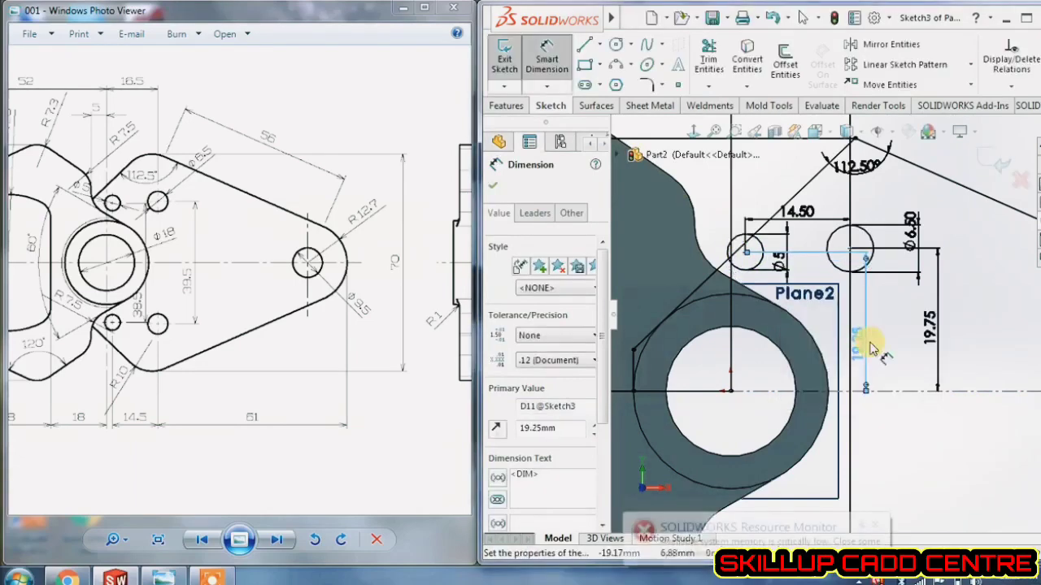
left_click(907, 413)
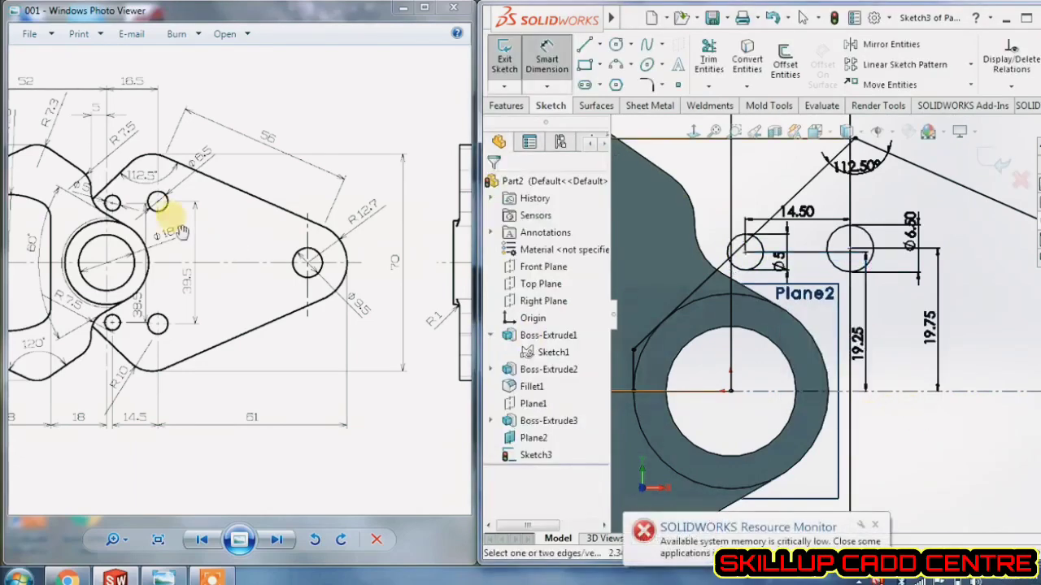
right_click(689, 194)
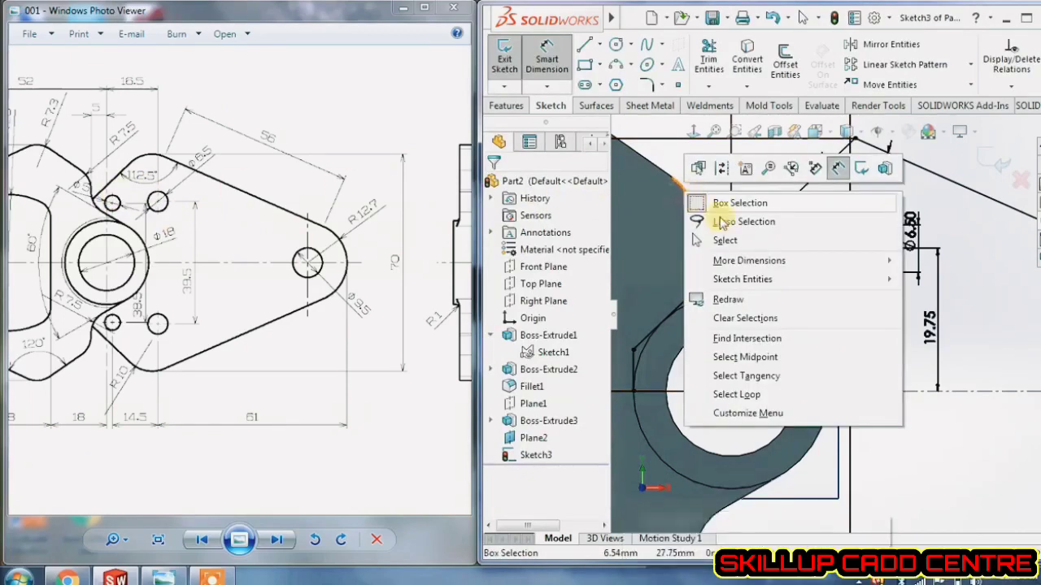
left_click(978, 472)
right_click(854, 441)
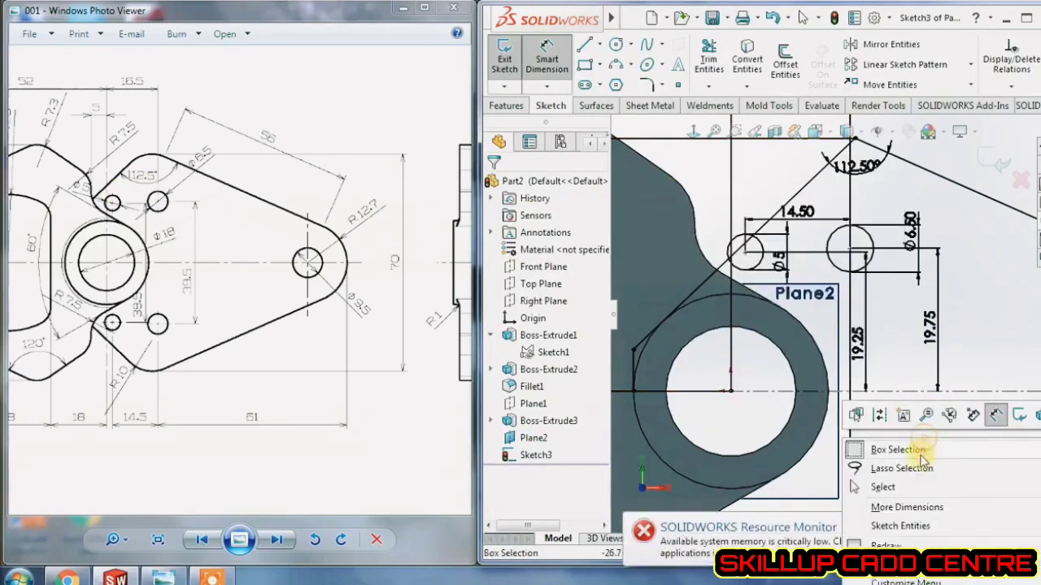
left_click(882, 485)
- Try suppressing the tangent relation between the short sloping line and the ring's outer edge, restoring the relation again
scroll(840, 329, "up", 2)
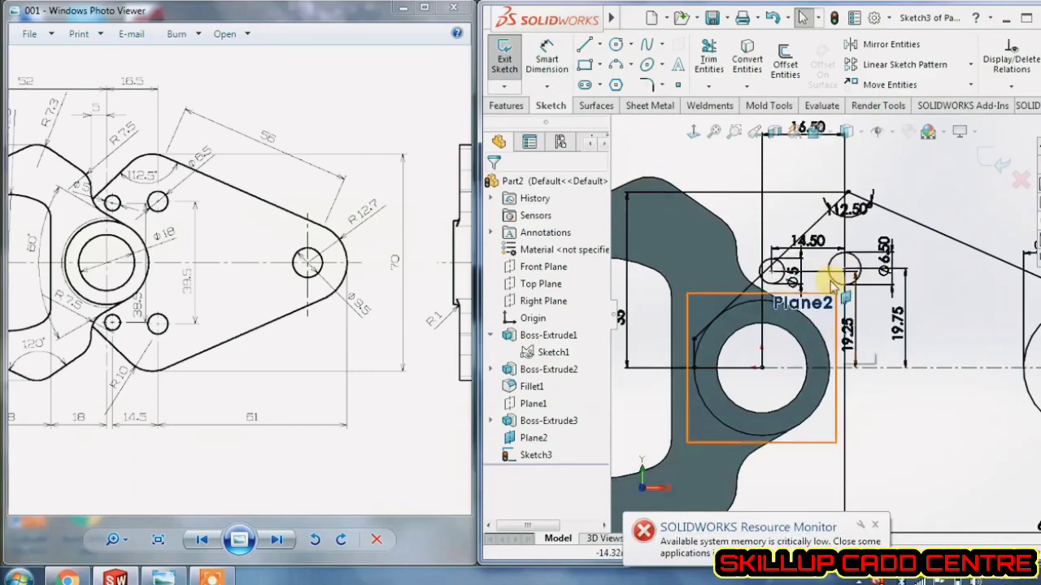
scroll(824, 270, "down", 2)
scroll(833, 317, "up", 2)
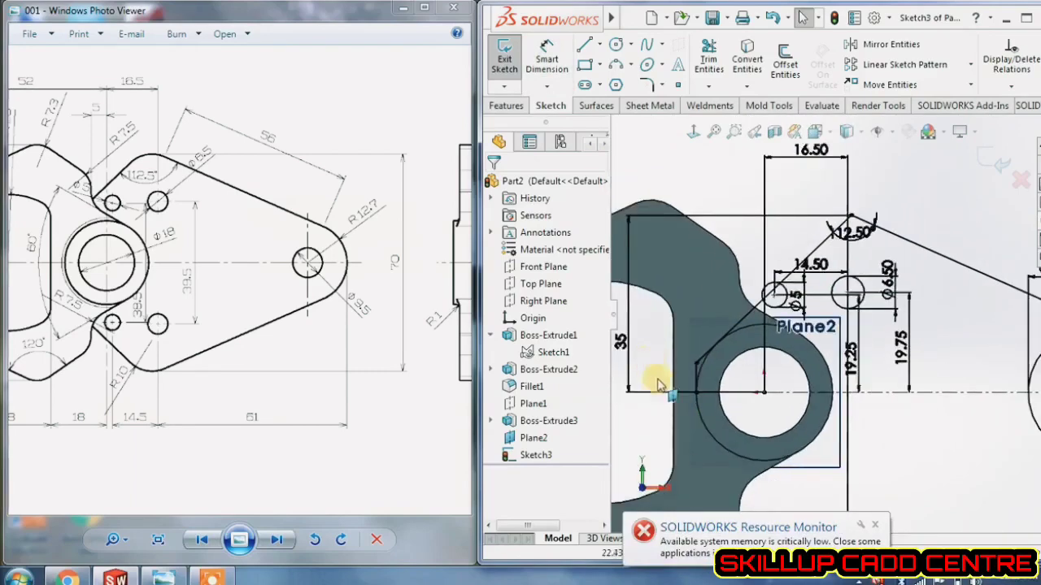
left_click(733, 333)
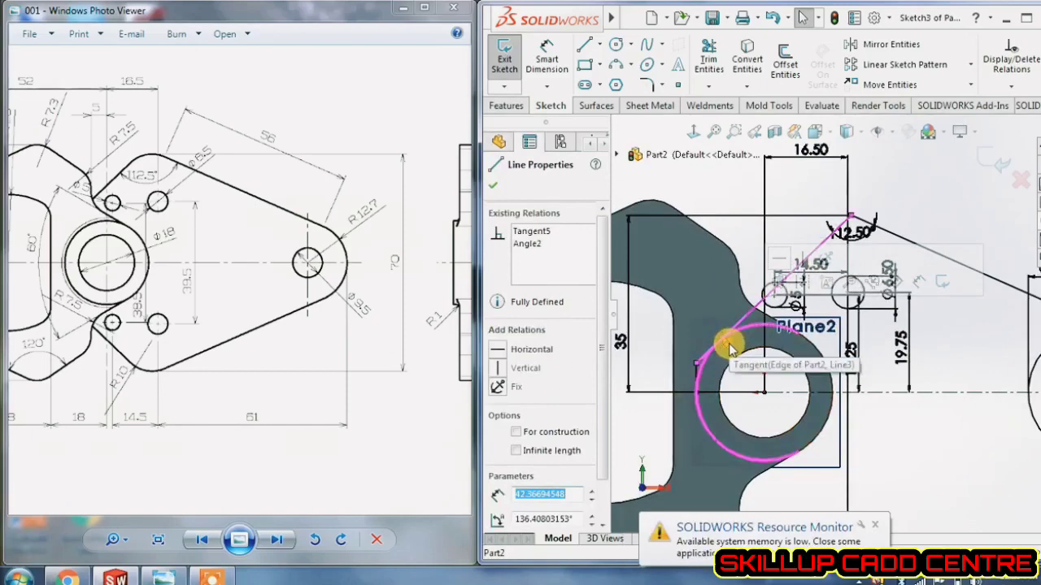
right_click(728, 343)
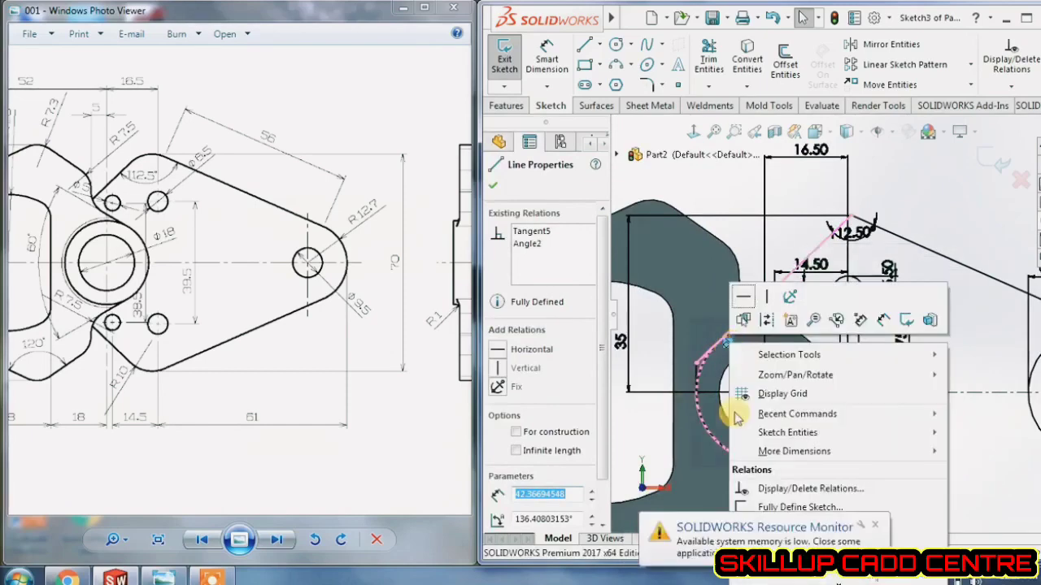
left_click(878, 529)
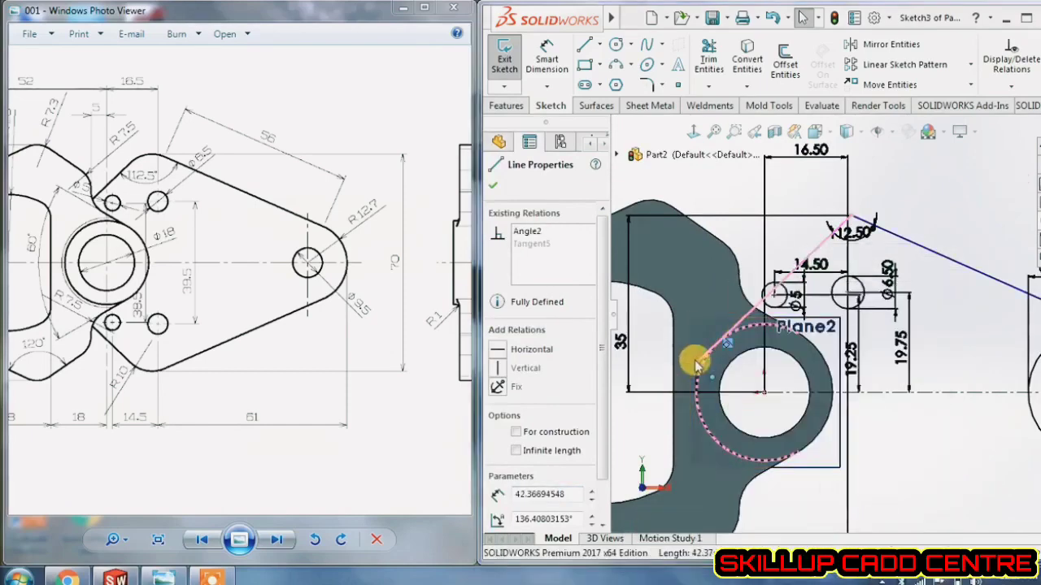
right_click(728, 350)
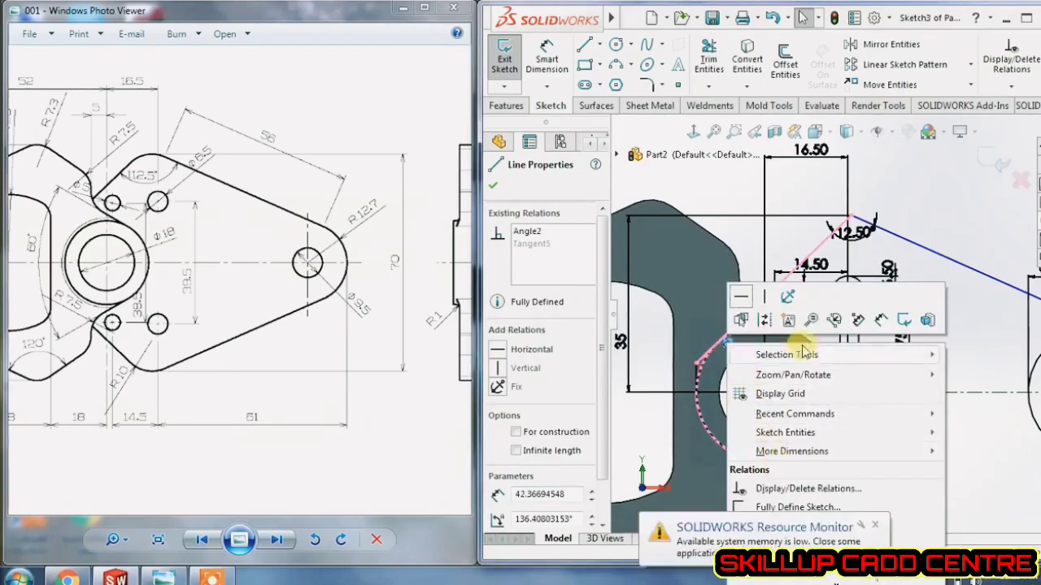
left_click(874, 525)
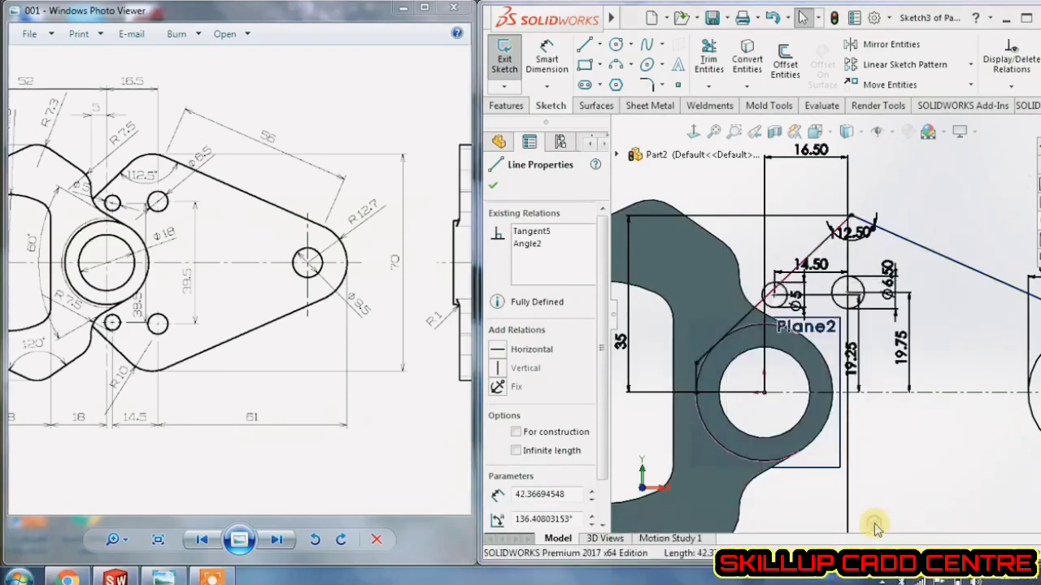
- Delete the short sloping line's tangent relation to the ring and move the line's lower endpoint up to about 10.2 mm above the centerline
left_click(732, 331)
right_click(727, 343)
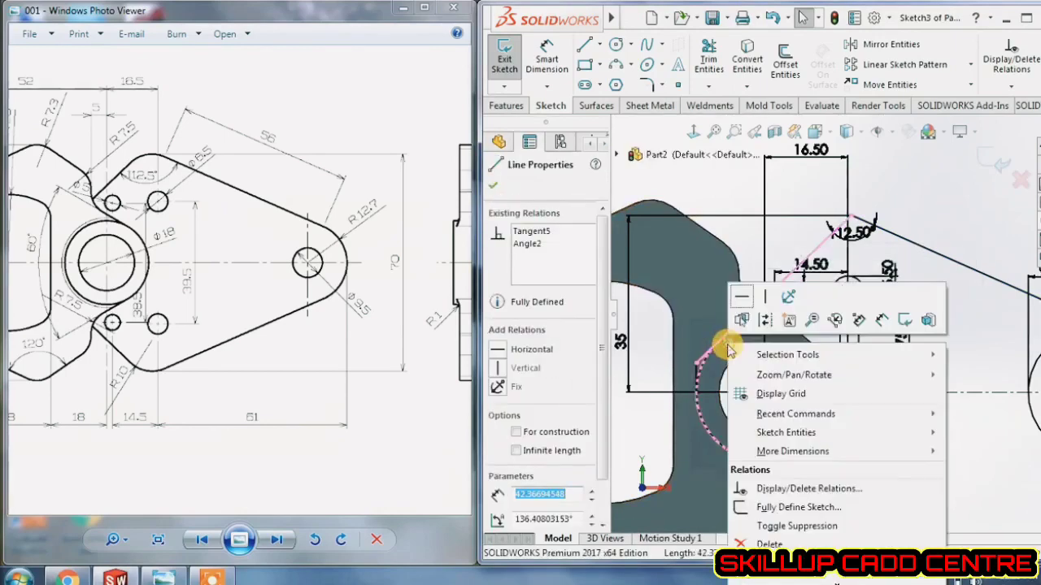
left_click(769, 544)
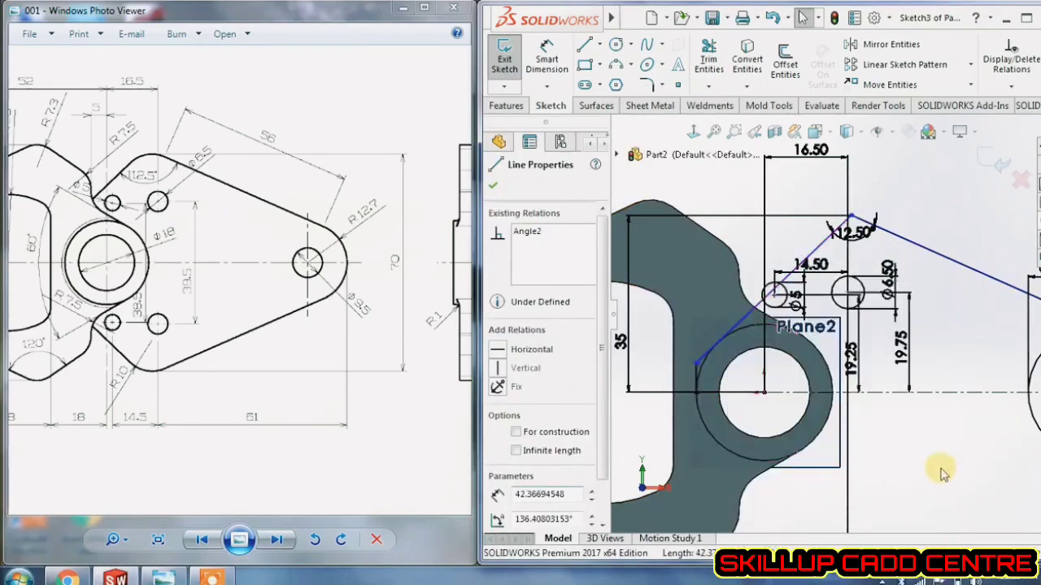
left_click(696, 361)
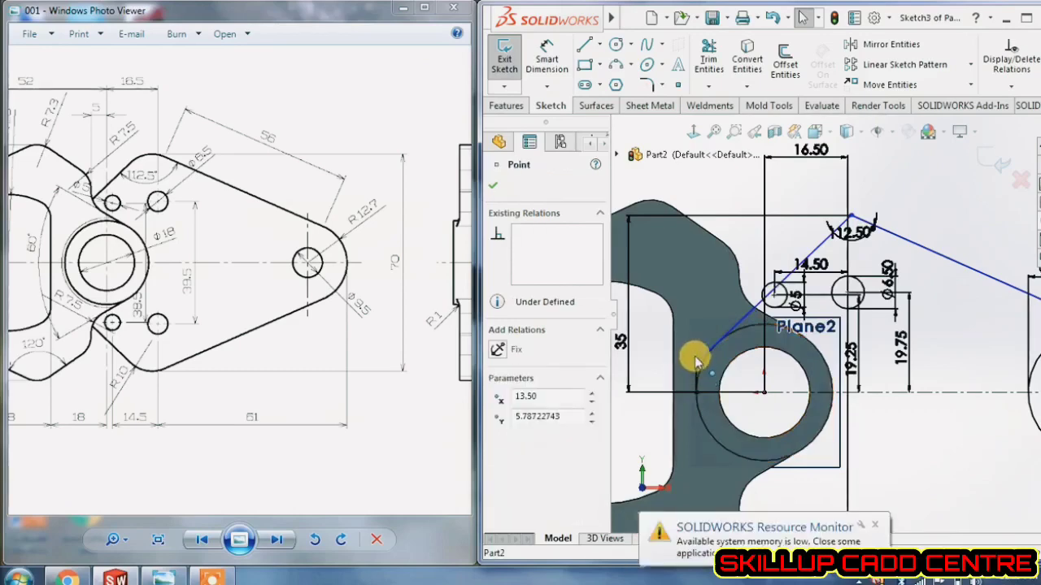
left_click_drag(696, 361, 696, 346)
left_click(926, 437)
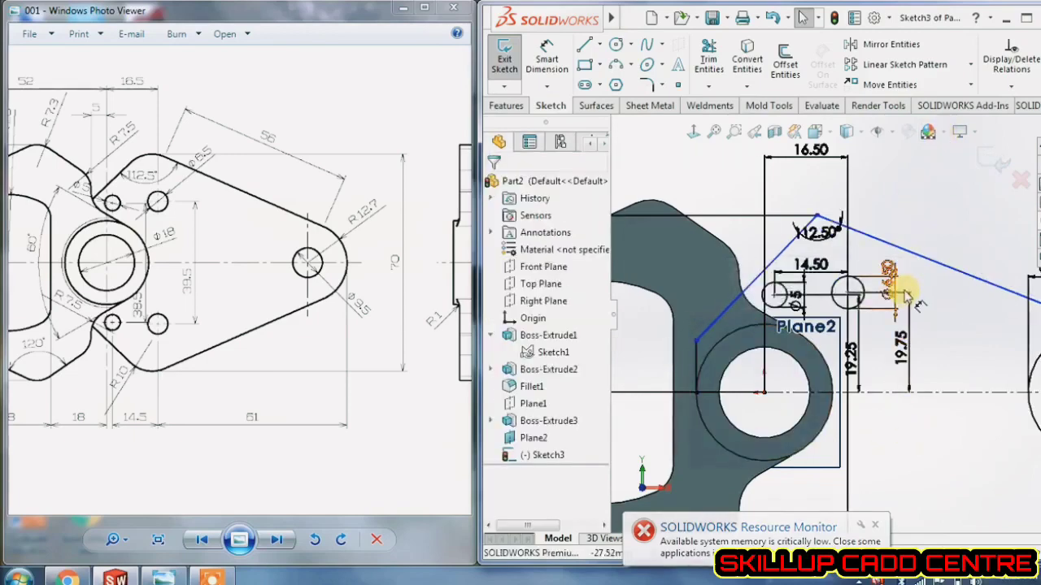
- Dimension the vertical distance from the short sloping line's lower endpoint to the ring's center as 10 mm
left_click_drag(159, 282, 176, 274)
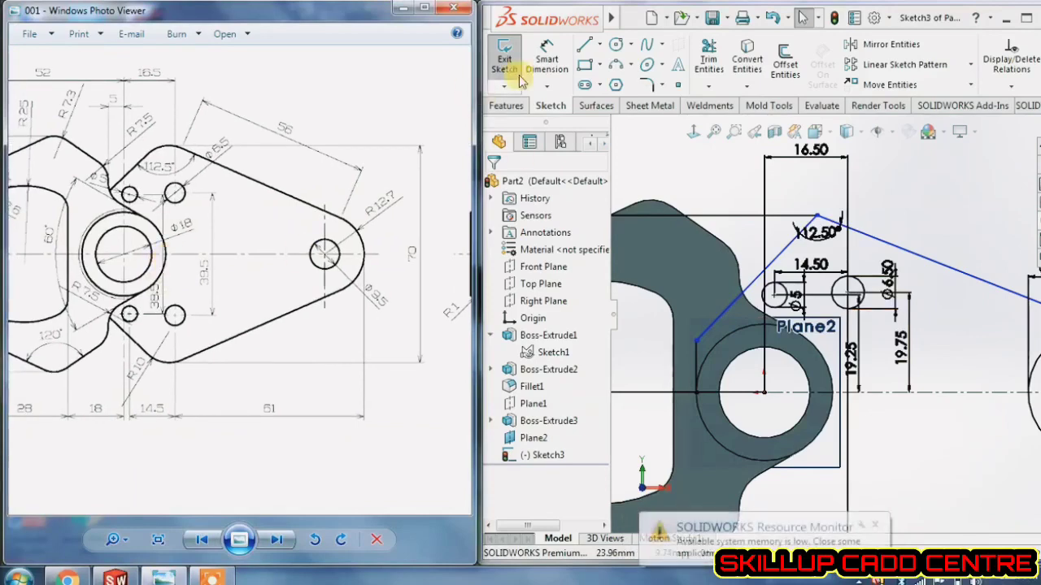
left_click(546, 58)
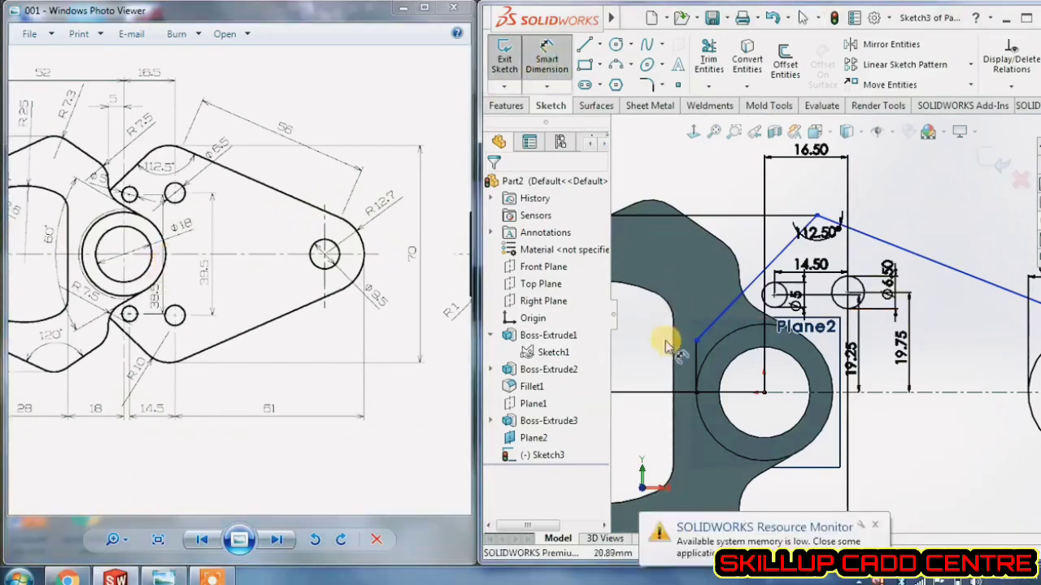
left_click(691, 340)
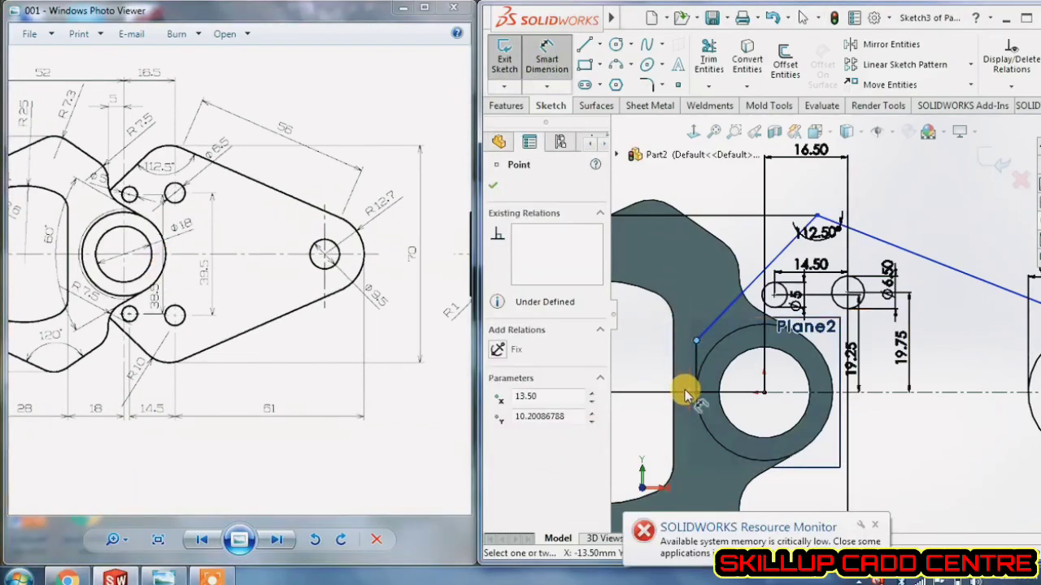
left_click(762, 392)
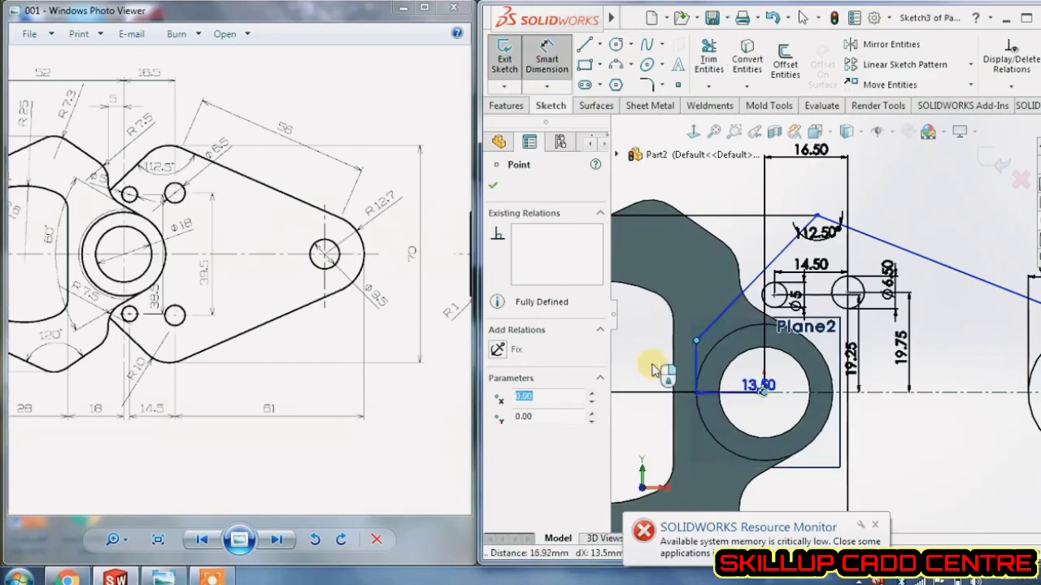
left_click(649, 372)
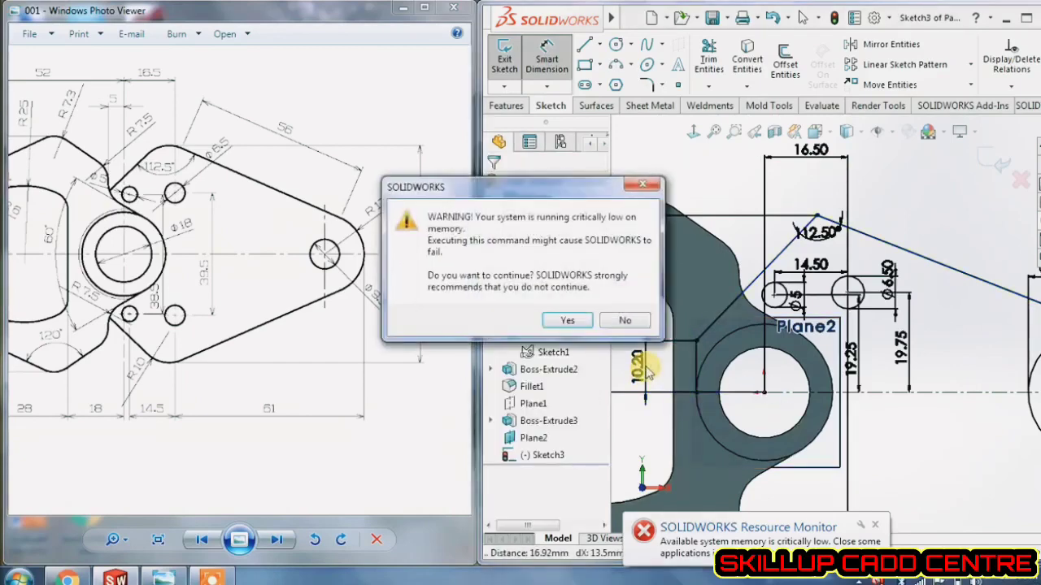
left_click(547, 321)
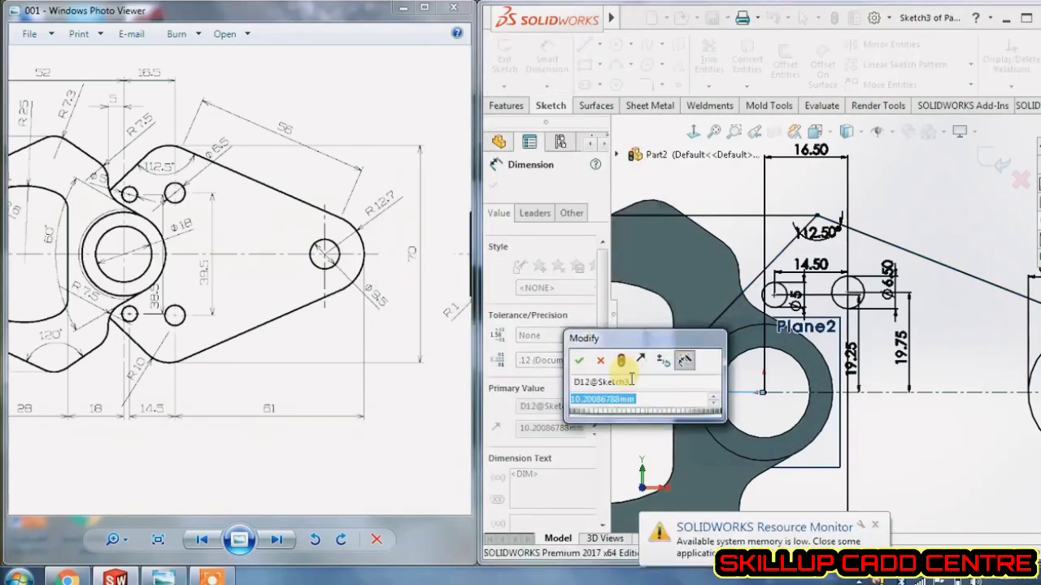
type("10")
key("Return")
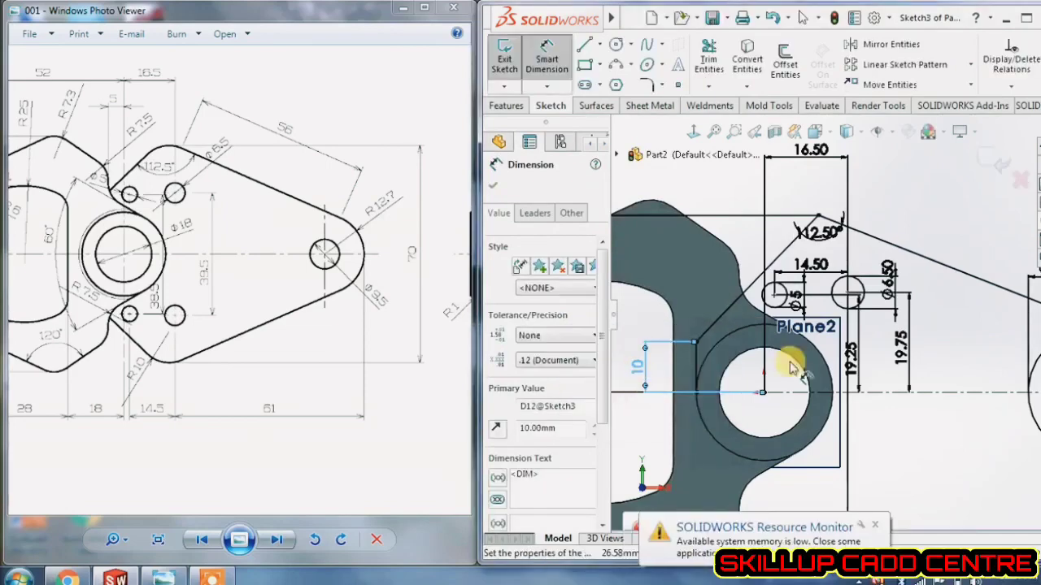
scroll(784, 383, "up", 2)
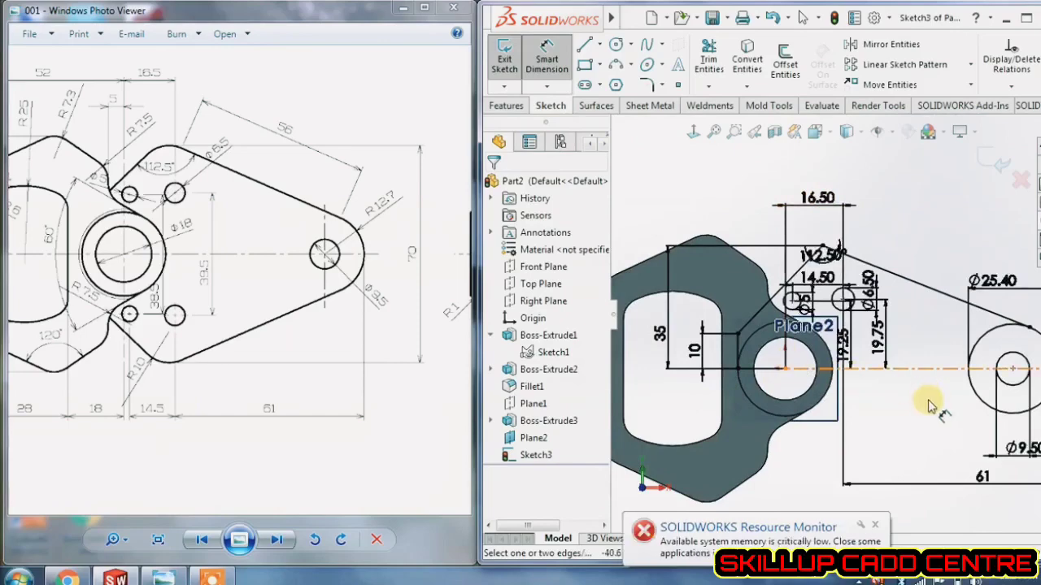
scroll(927, 406, "down", 3)
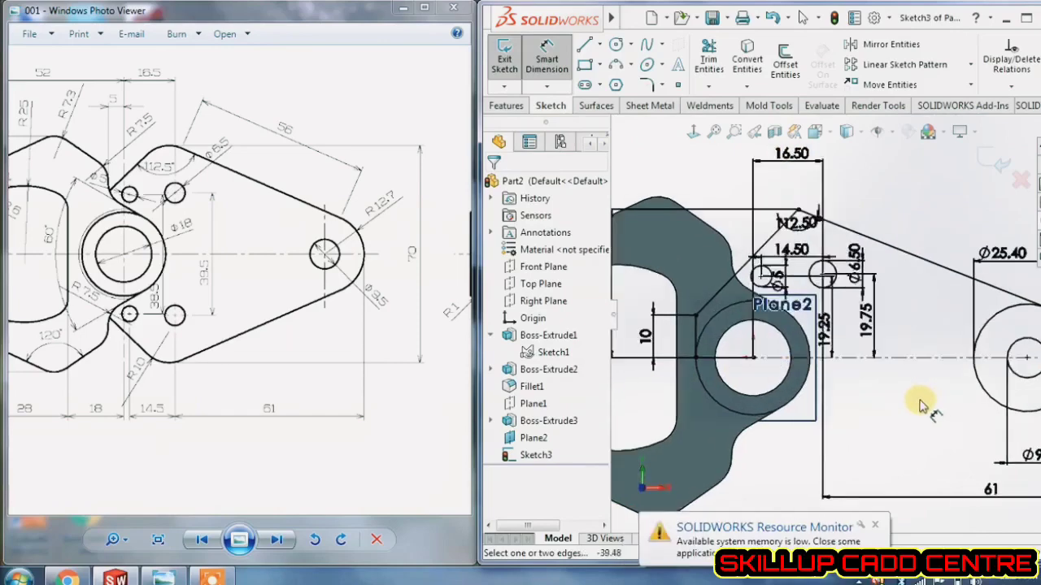
right_click(878, 240)
left_click(882, 284)
- Fillet the upper corner of the arm profile, where the two sloping lines meet, with a 10 mm radius
scroll(854, 300, "up", 3)
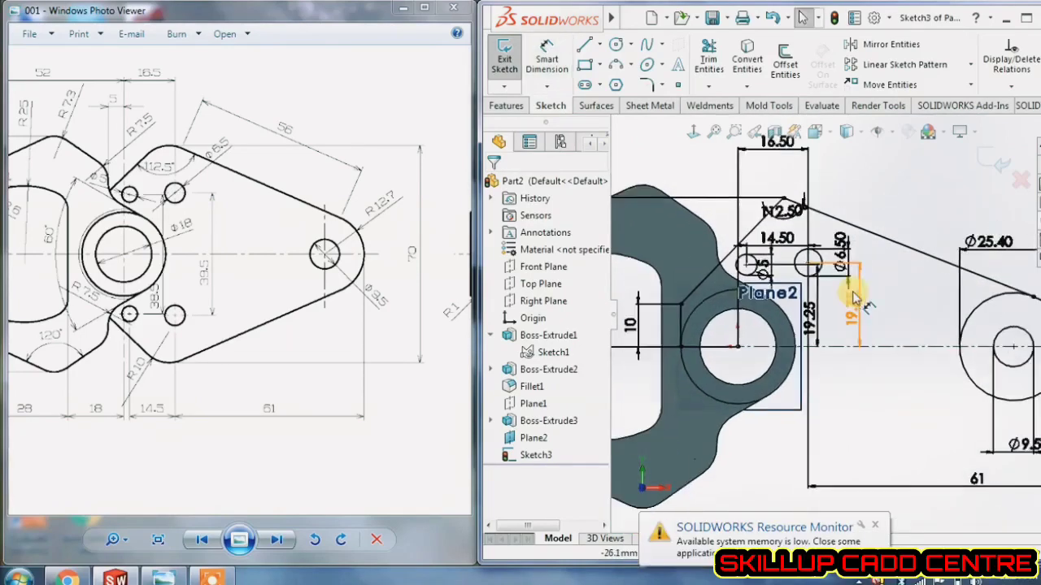
scroll(854, 293, "down", 2)
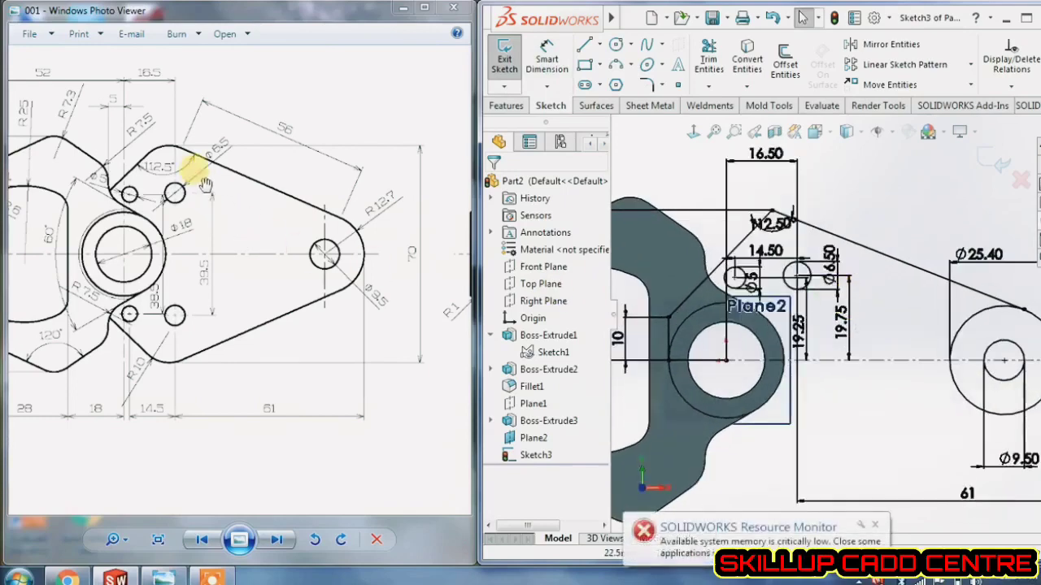
left_click(648, 85)
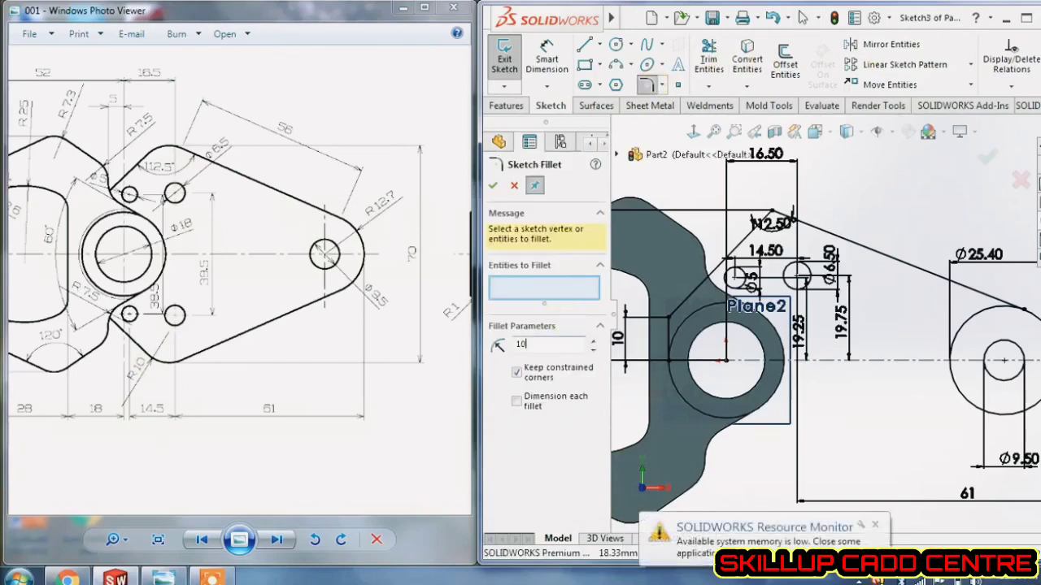
left_click(779, 214)
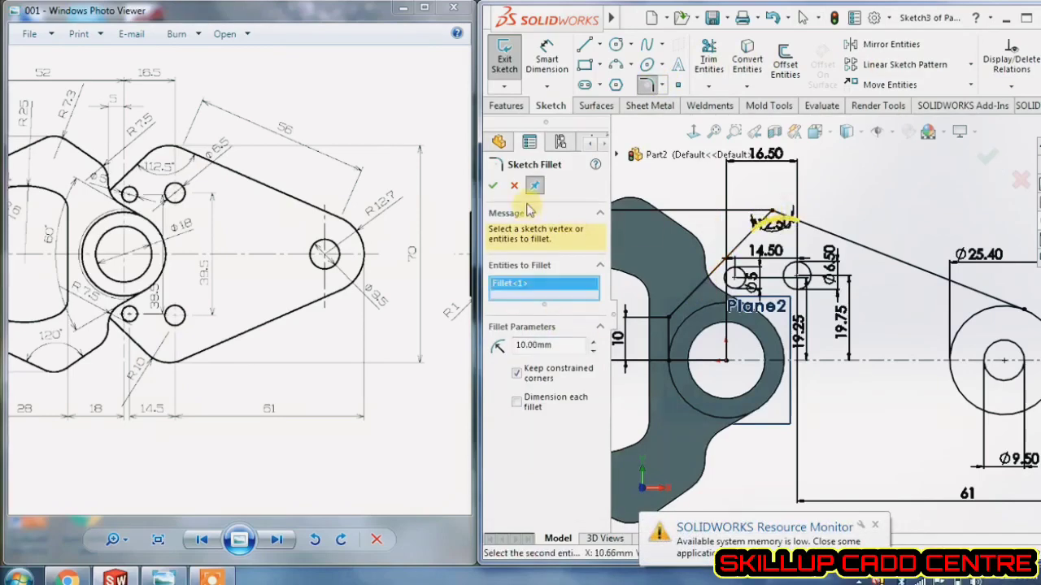
left_click(500, 188)
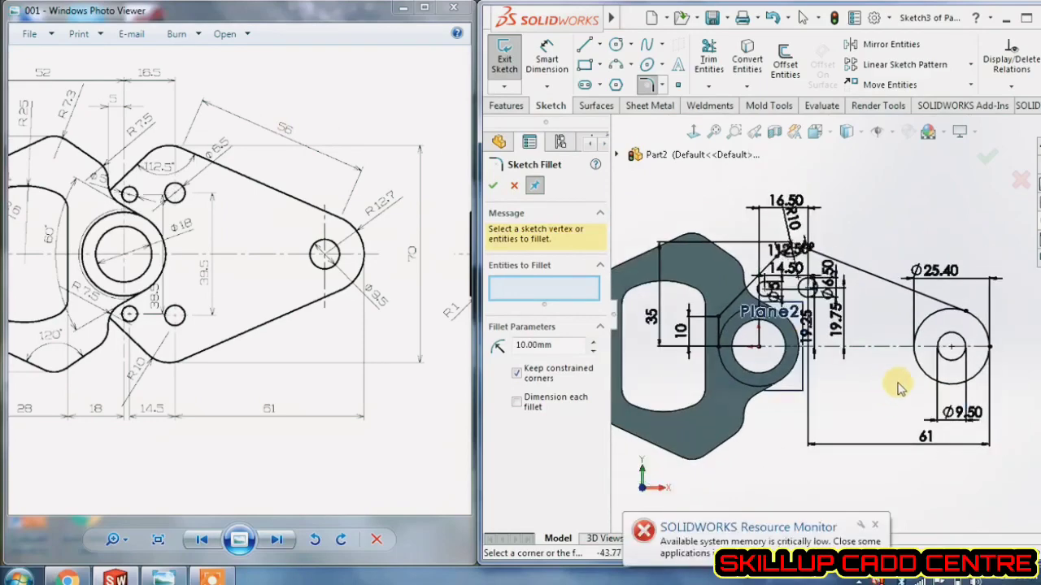
scroll(899, 388, "down", 1)
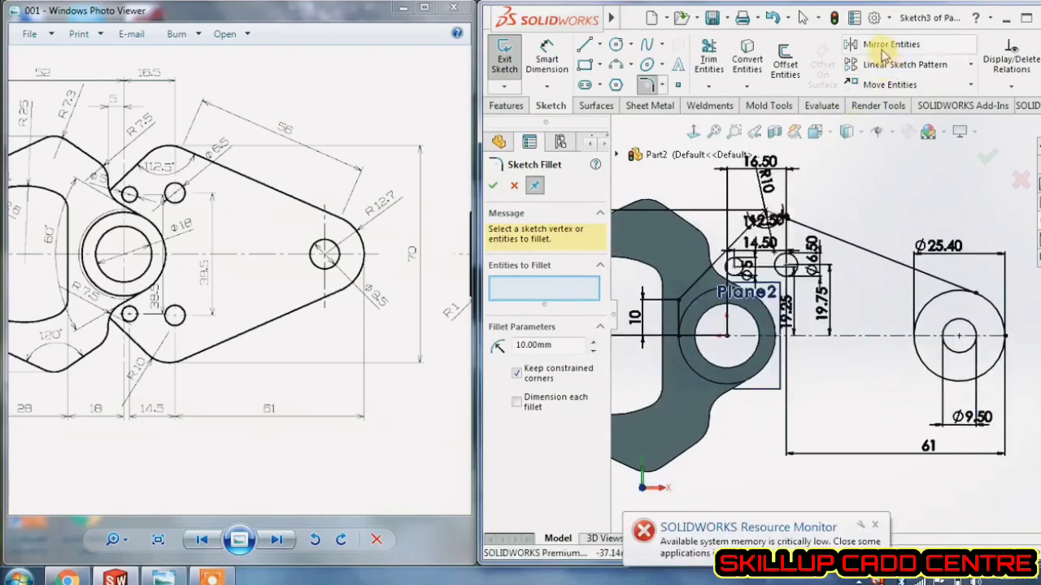
left_click(515, 187)
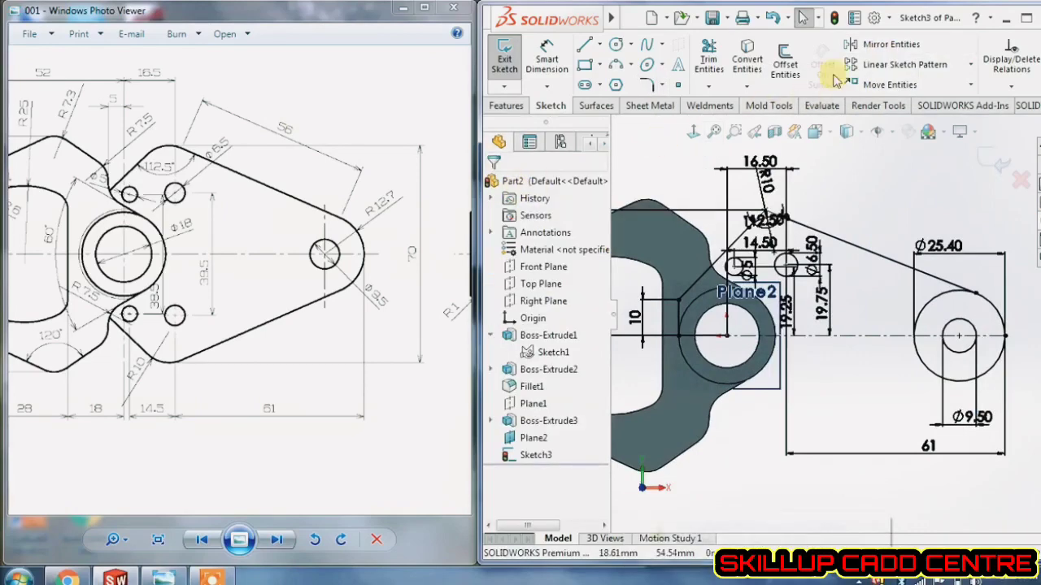
- Set up a sketch mirror of the upper profile's short vertical line, both sloping lines, corner fillet arc, and the 5 mm and 6.5 mm circles
left_click(889, 44)
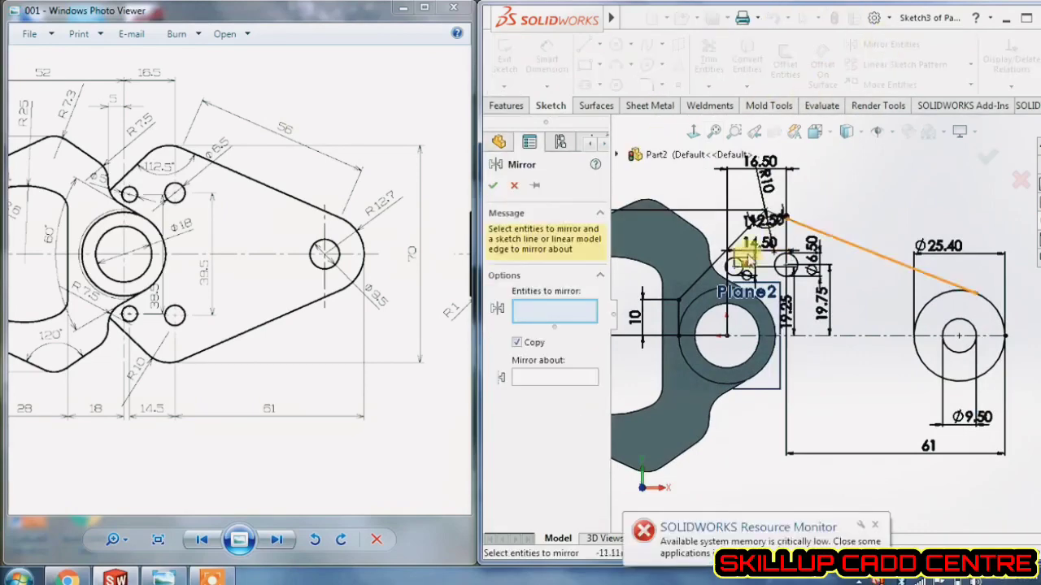
left_click(680, 313)
left_click(688, 293)
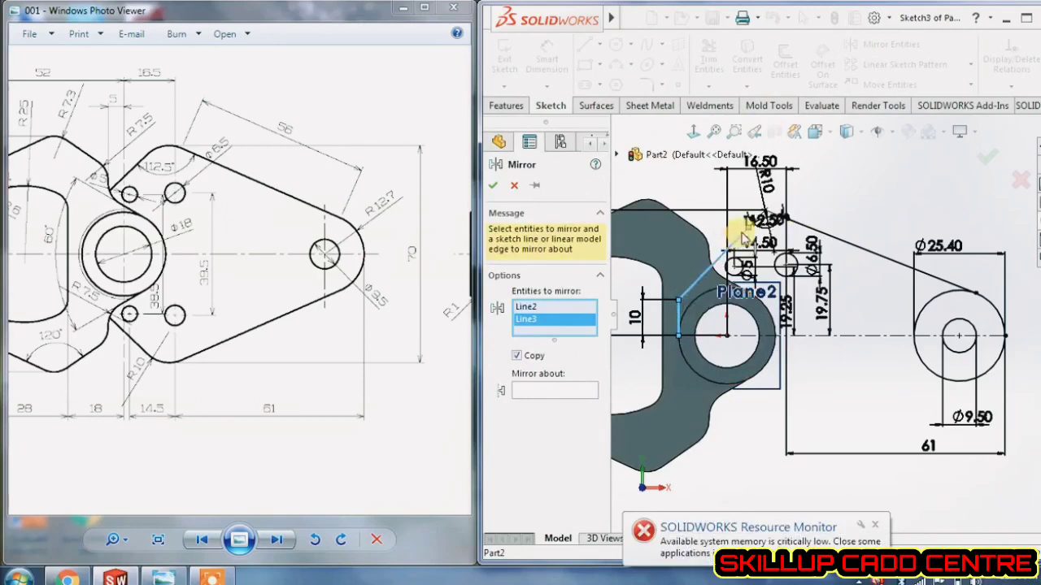
scroll(744, 236, "down", 5)
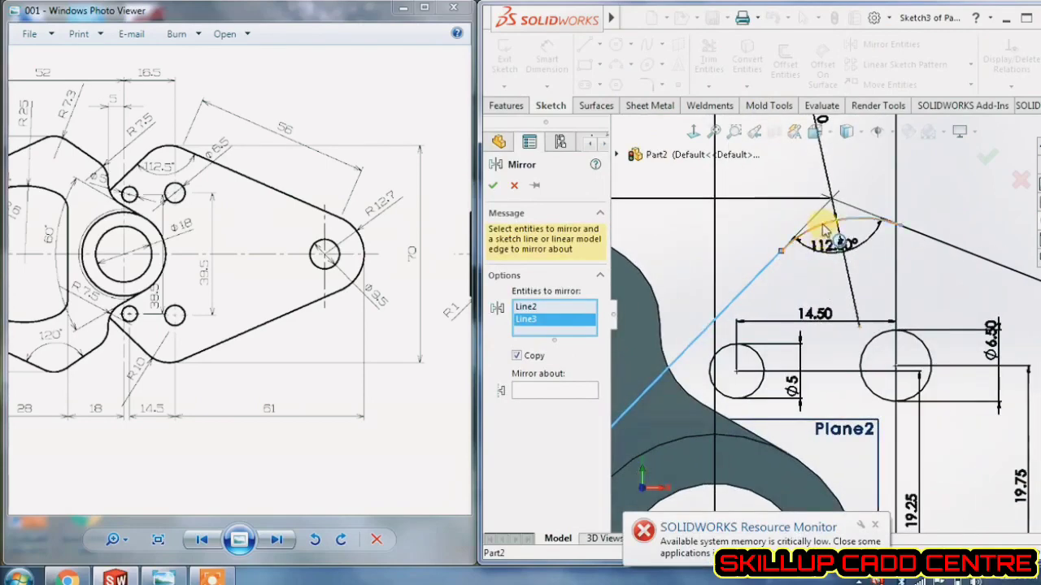
left_click(824, 229)
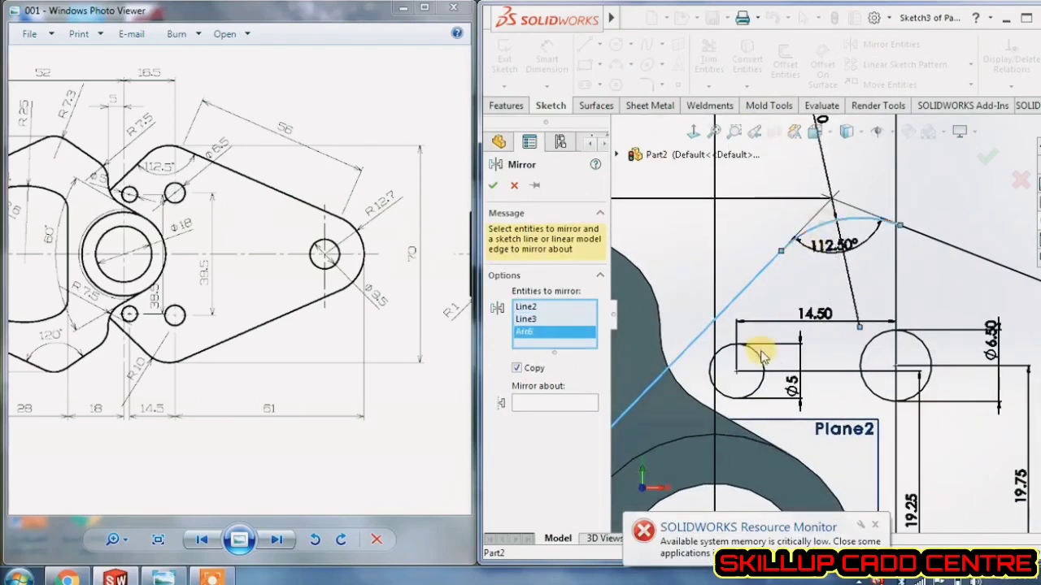
left_click(755, 351)
left_click(867, 350)
scroll(838, 325, "up", 5)
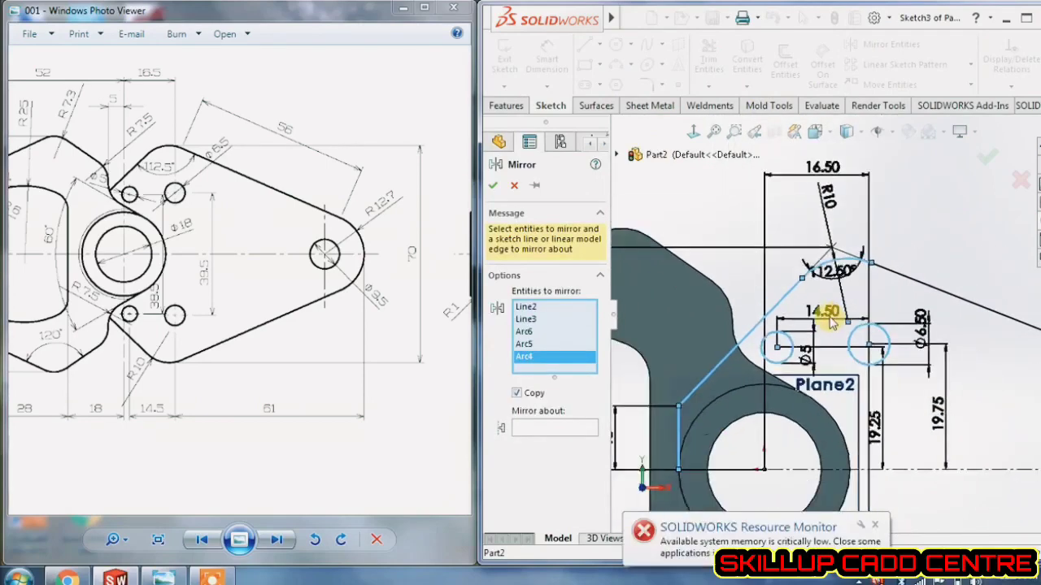
left_click(908, 309)
scroll(884, 311, "up", 2)
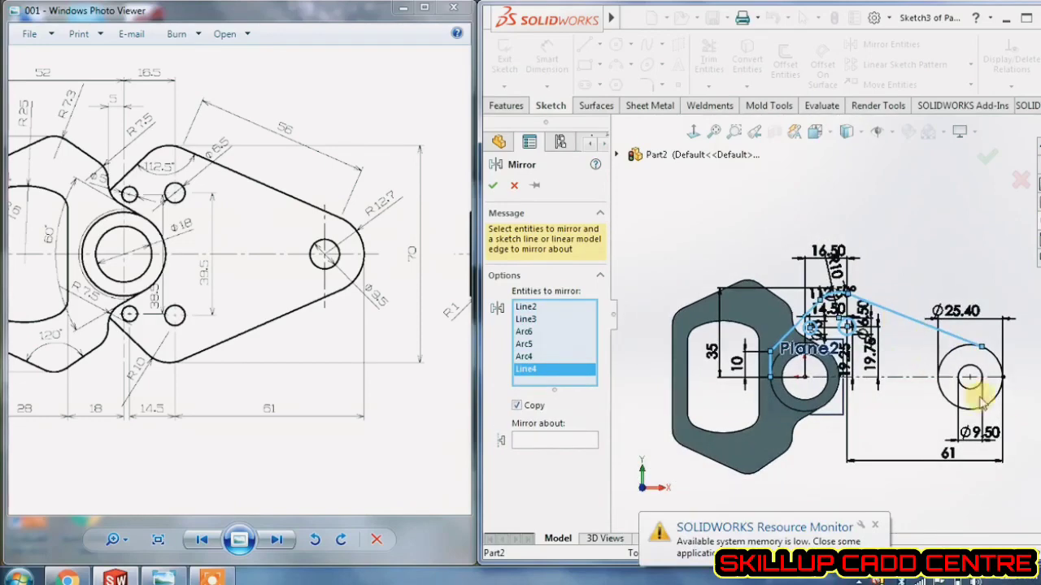
left_click(1002, 371)
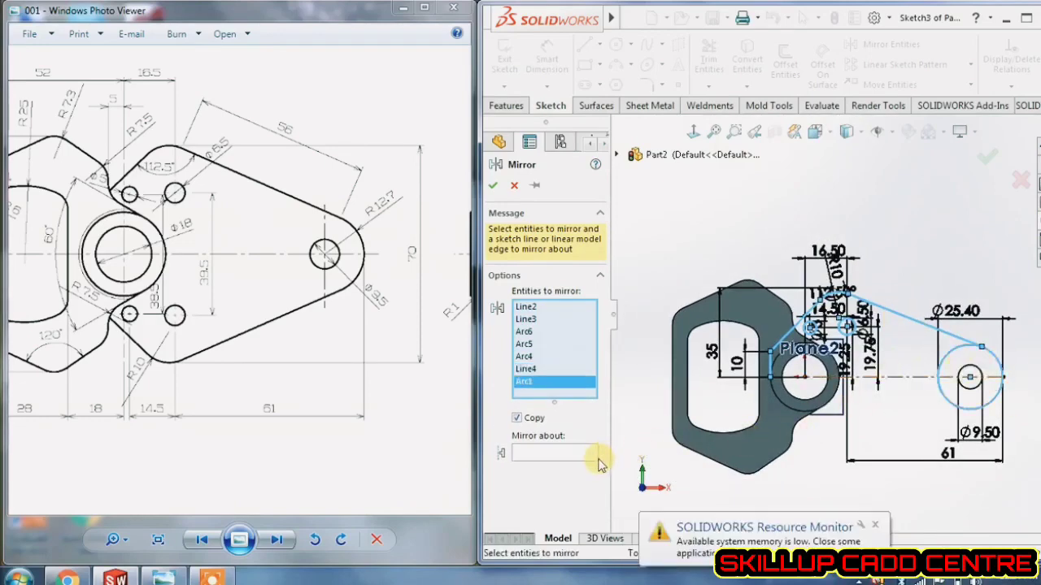
right_click(525, 390)
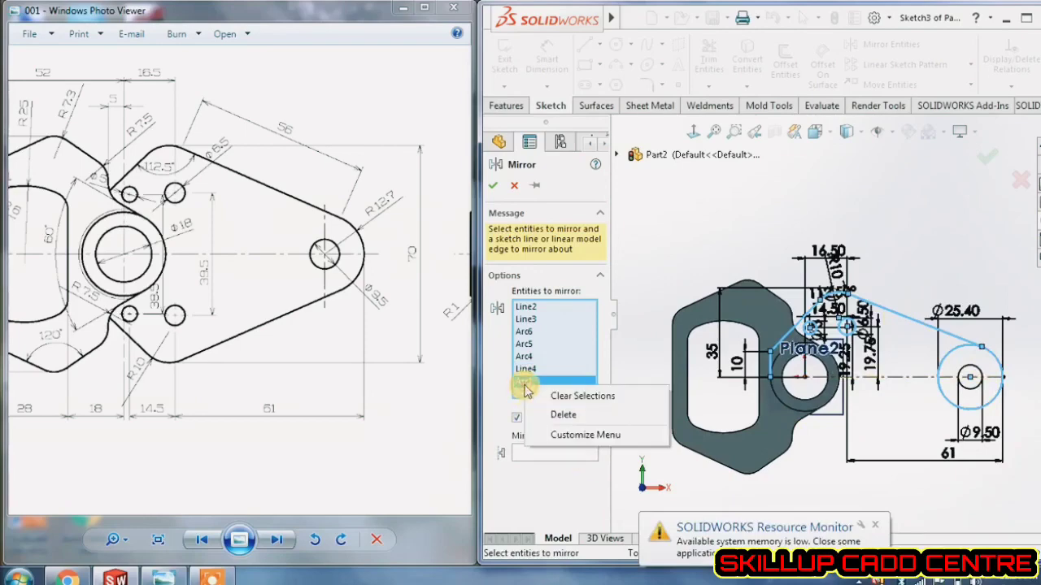
left_click(563, 415)
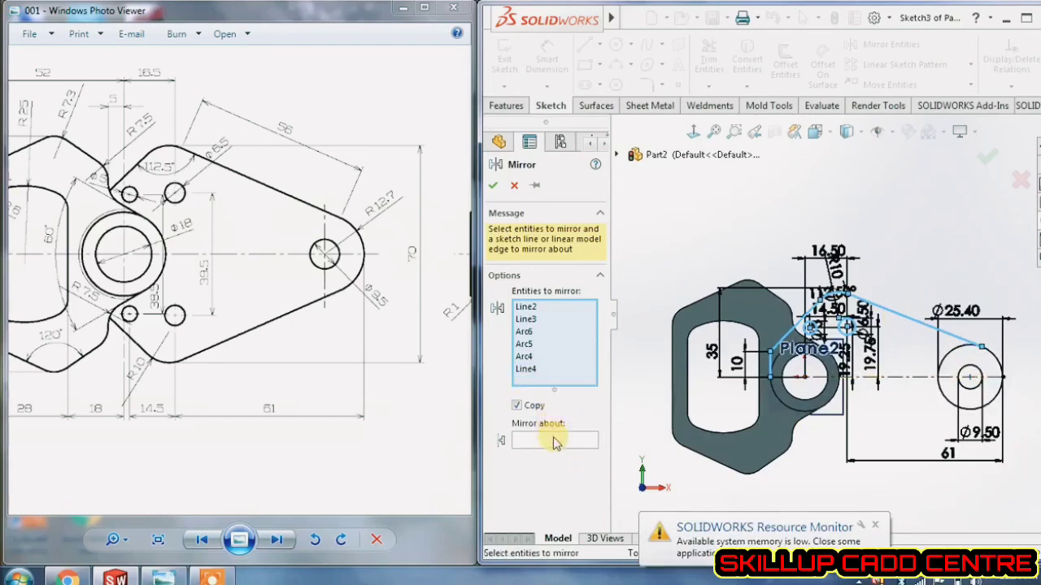
- Mirror the selected profile entities about the horizontal centerline, keeping the originals
left_click(556, 439)
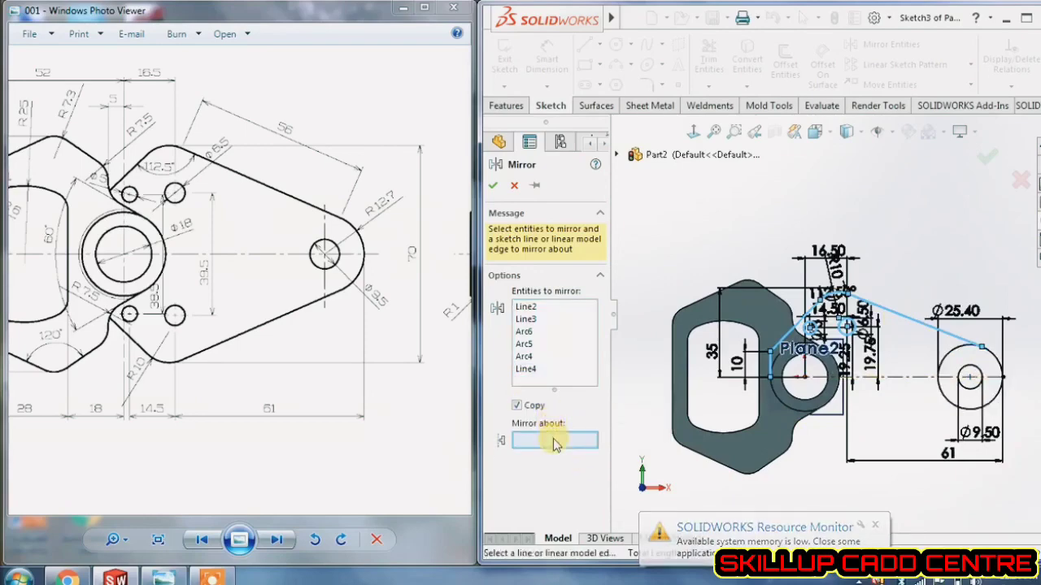
left_click(903, 379)
left_click(493, 187)
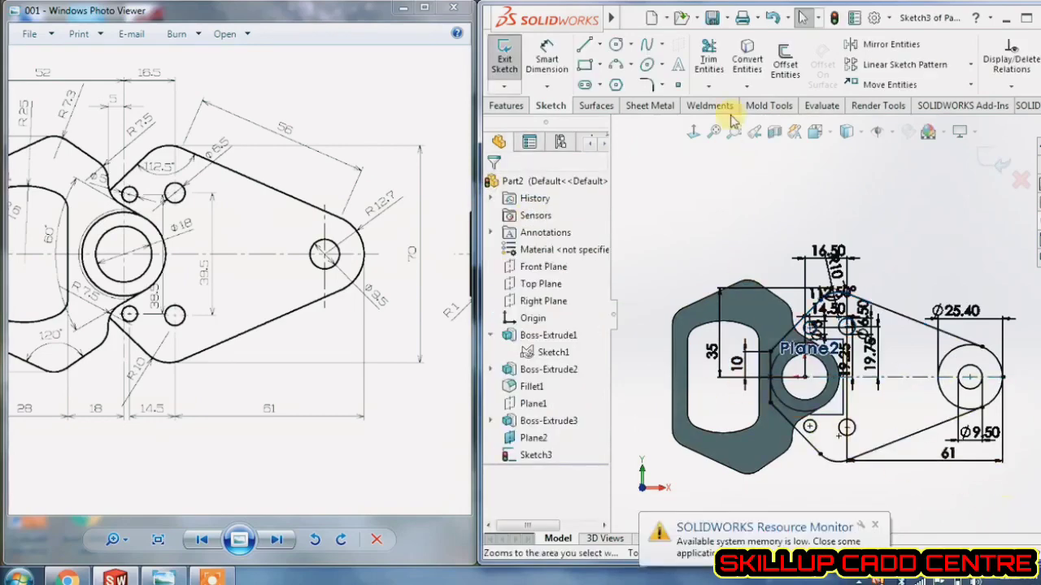
- Trim away the inner part of the 25.4 mm circle between the two long sloping lines and exit the sketch
left_click(711, 57)
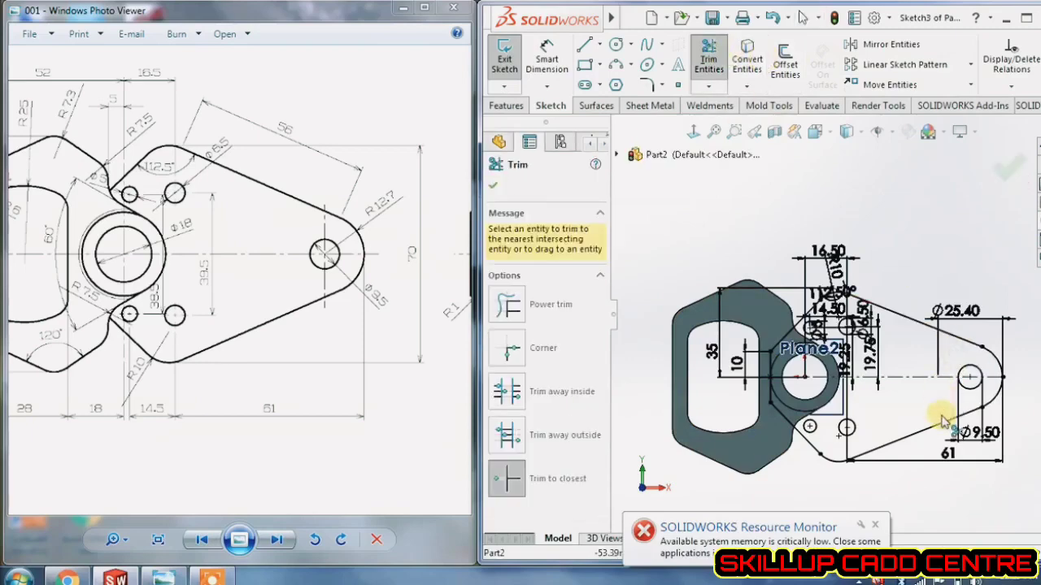
scroll(989, 431, "down", 6)
scroll(895, 355, "up", 6)
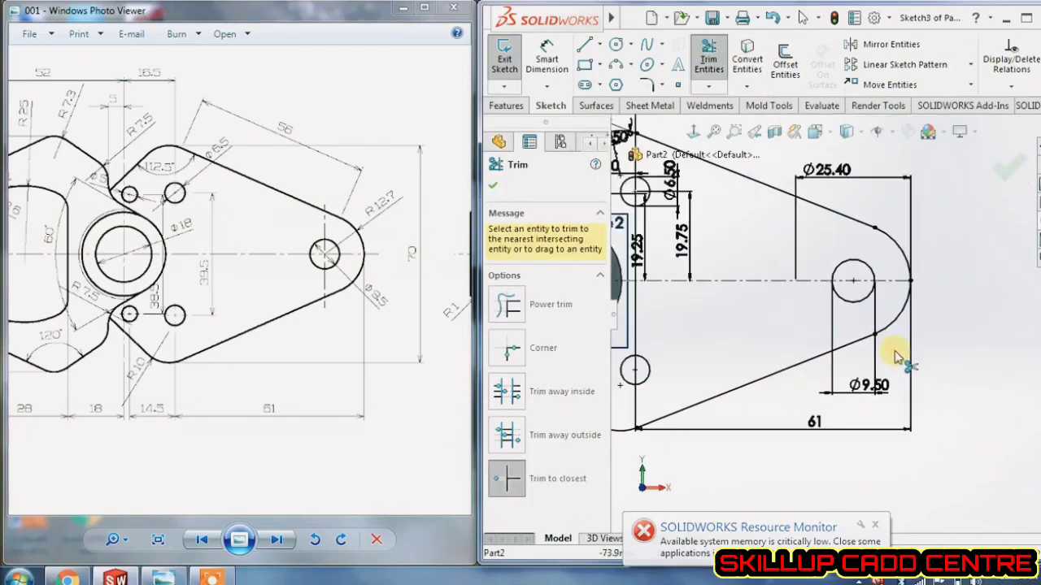
scroll(896, 355, "up", 4)
key("Escape")
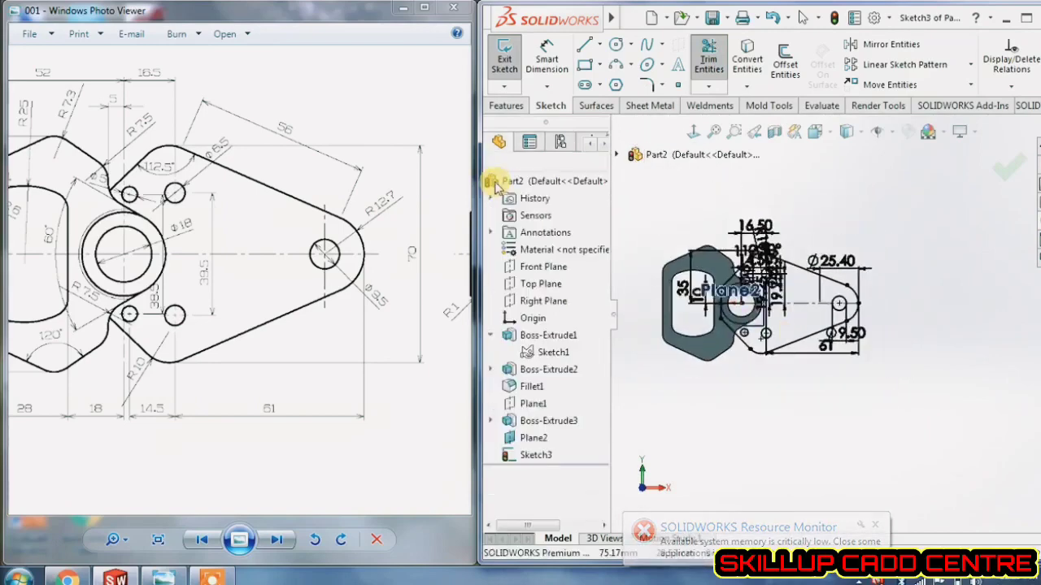
left_click(990, 163)
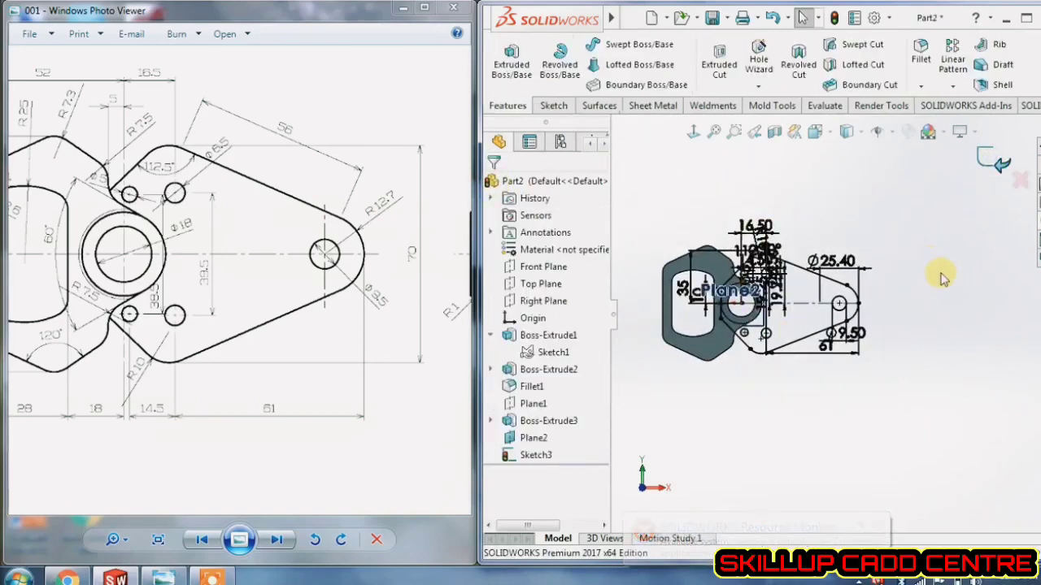
- Reopen the arm's sketch and draw a circle centered on the origin, matching the edge of the ring's bore
left_click(535, 454)
left_click(569, 411)
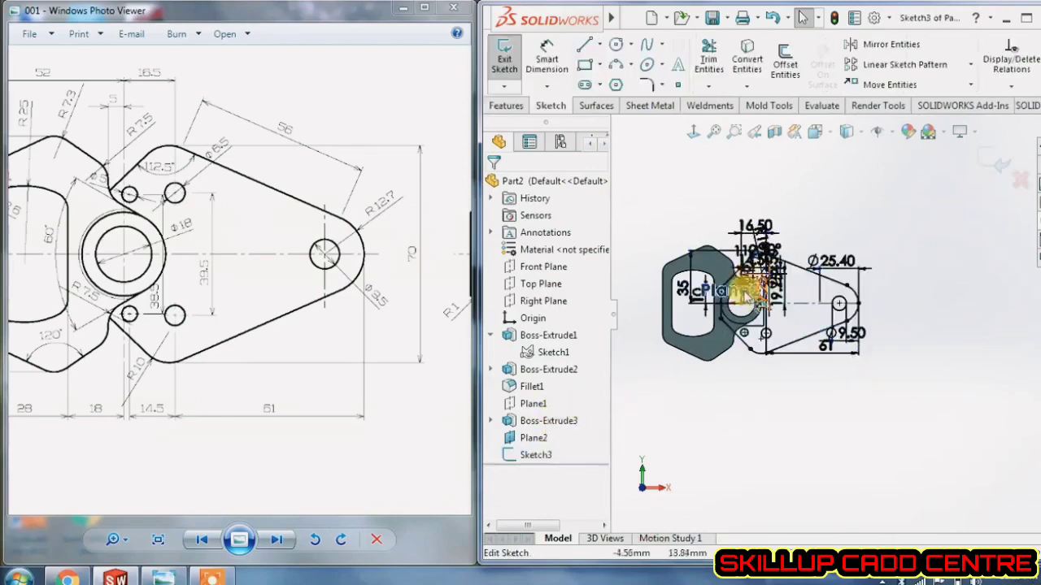
scroll(741, 299, "up", 5)
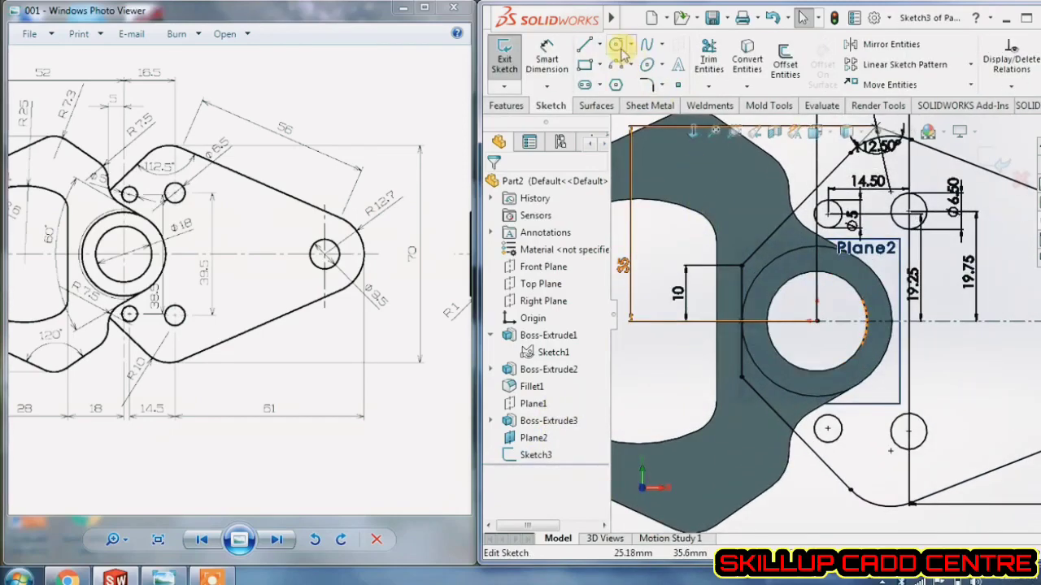
left_click(615, 45)
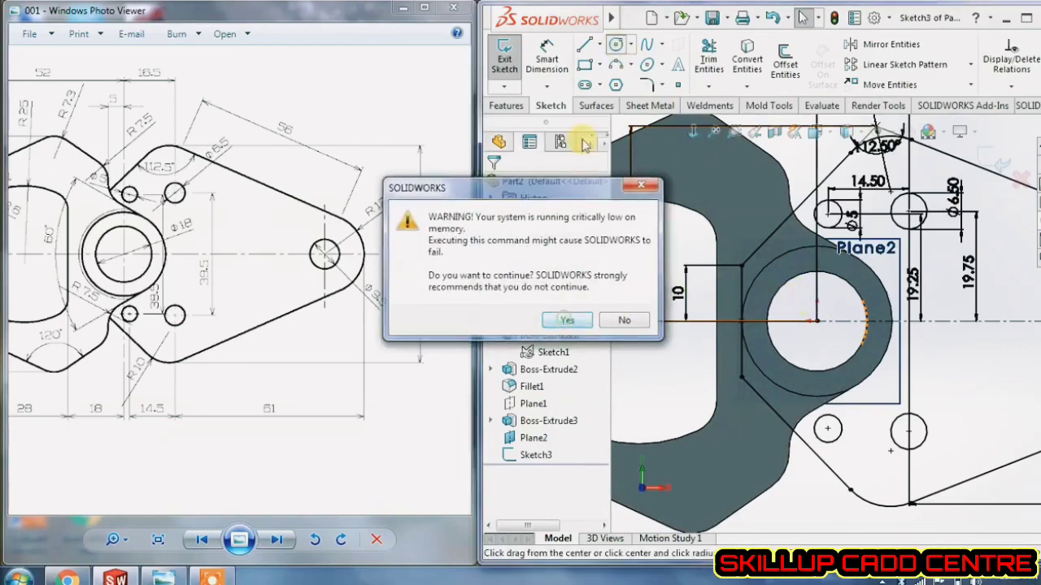
left_click(561, 321)
left_click(817, 321)
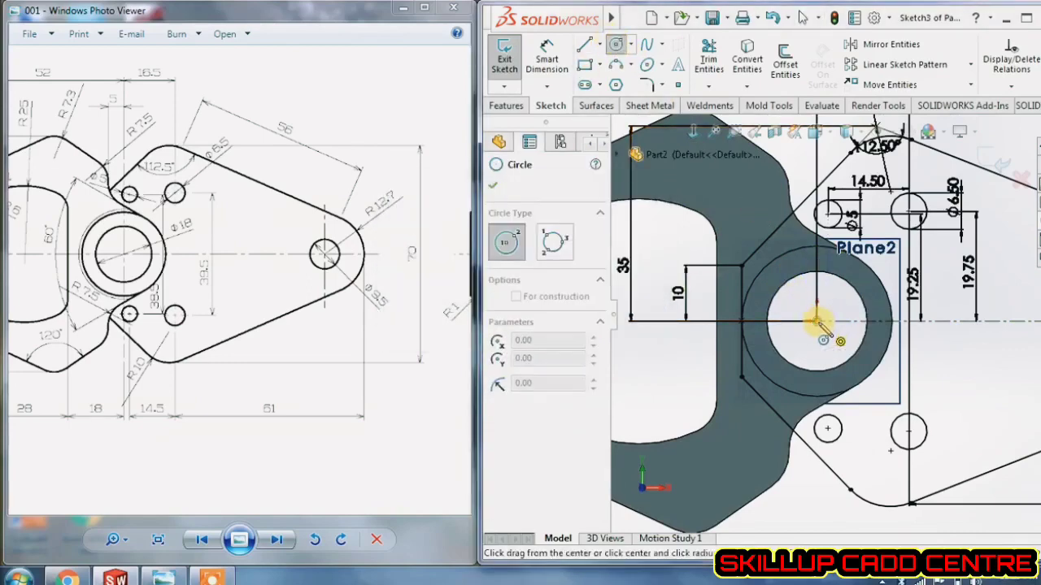
left_click(844, 283)
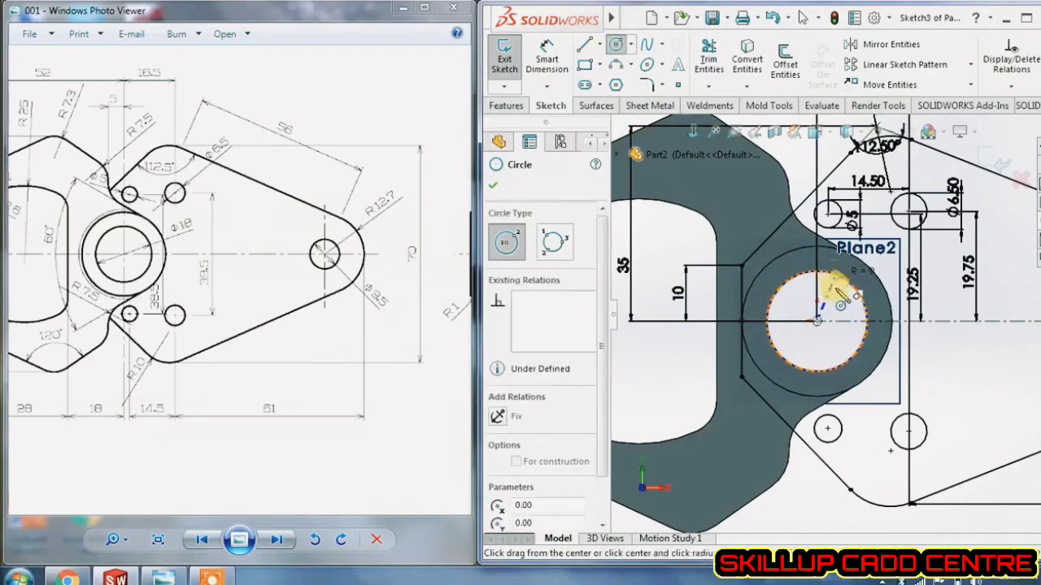
left_click(492, 186)
left_click(943, 357)
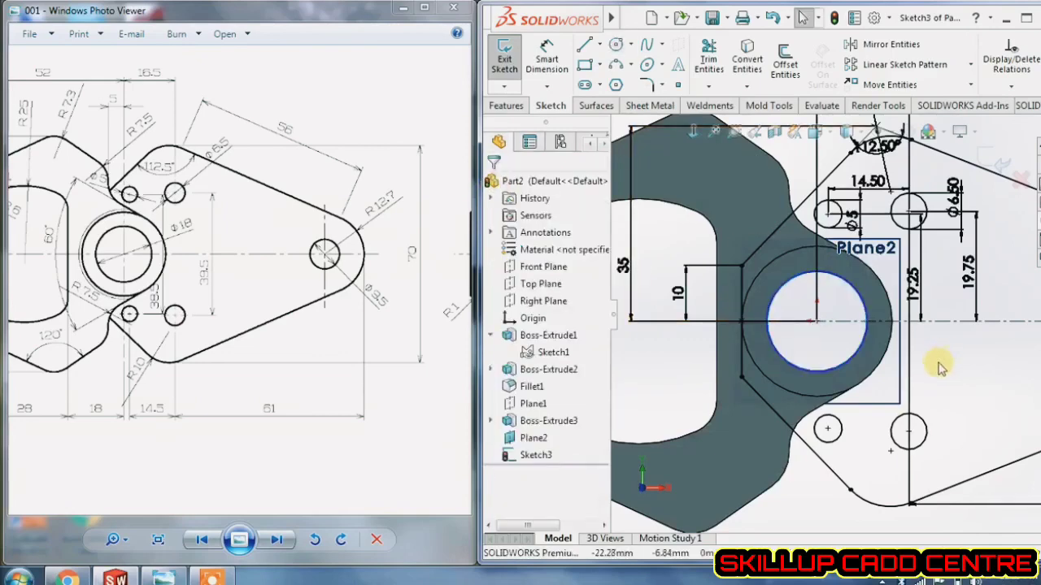
left_click(858, 360)
left_click(867, 377, "ctrl")
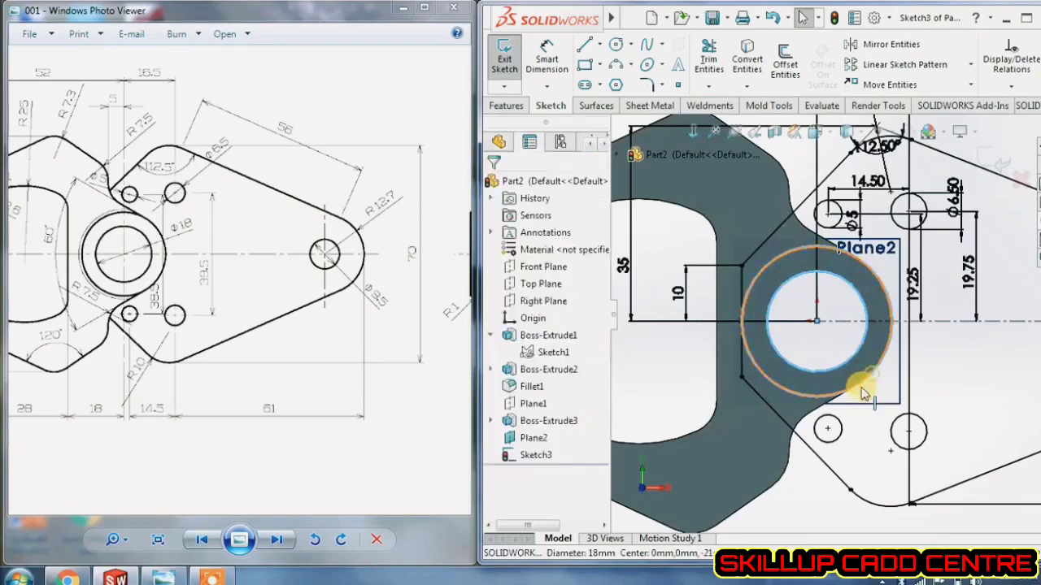
left_click(492, 186)
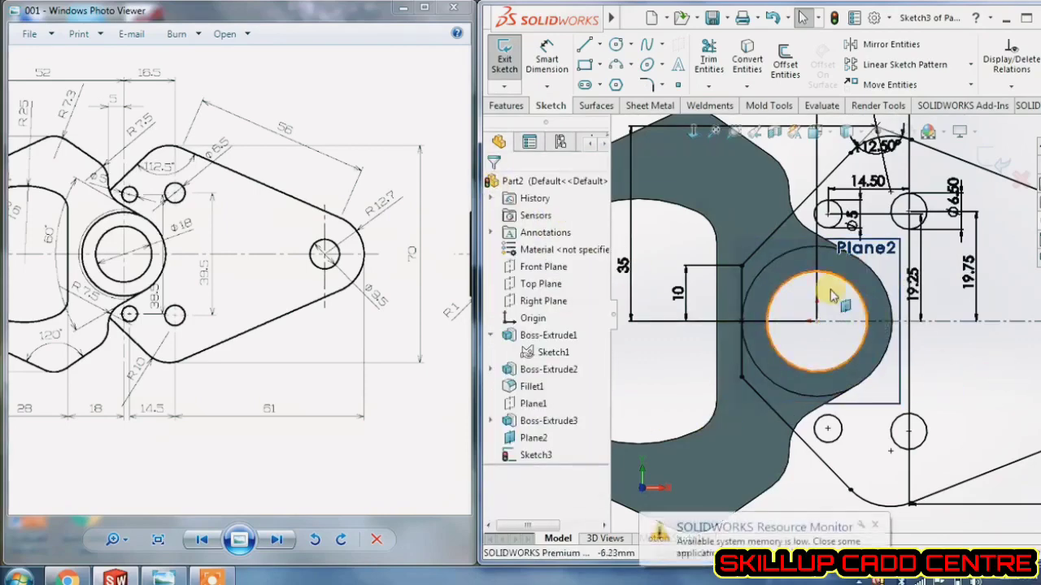
- Dimension the bore circle's diameter as 18 mm and exit the arm's sketch
left_click(548, 59)
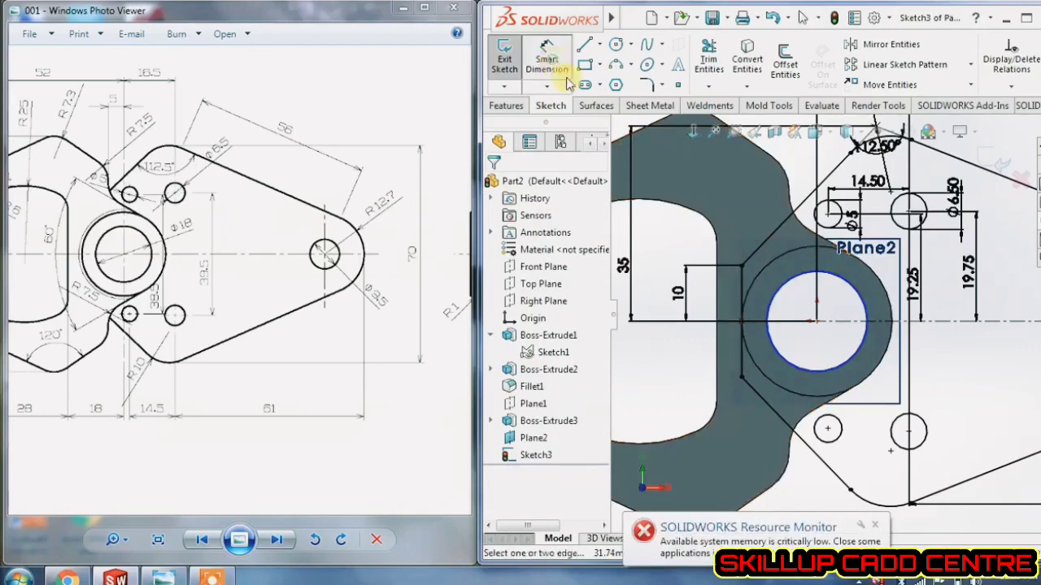
left_click(865, 302)
left_click(930, 362)
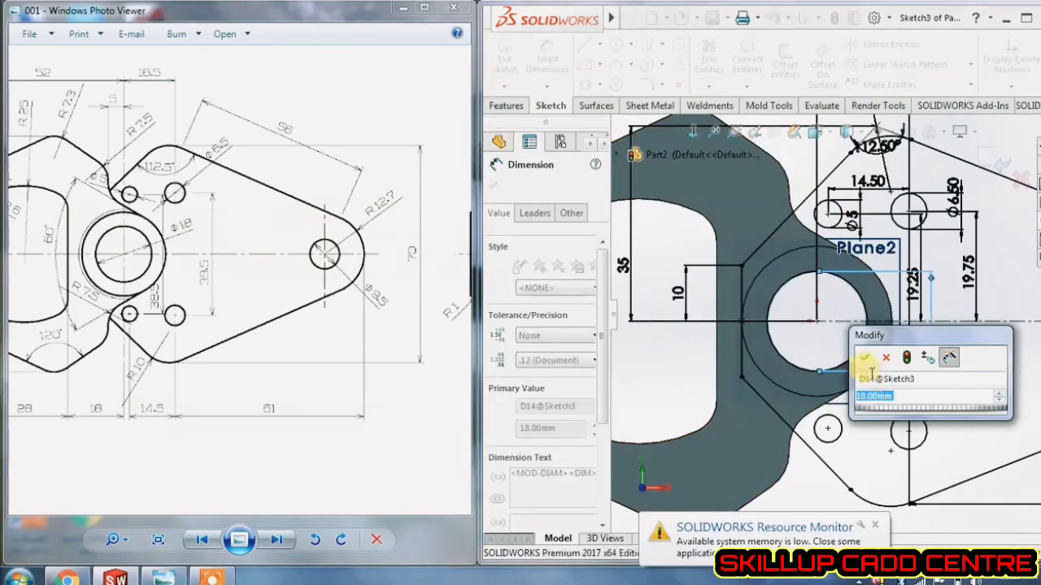
left_click(864, 358)
scroll(867, 355, "up", 3)
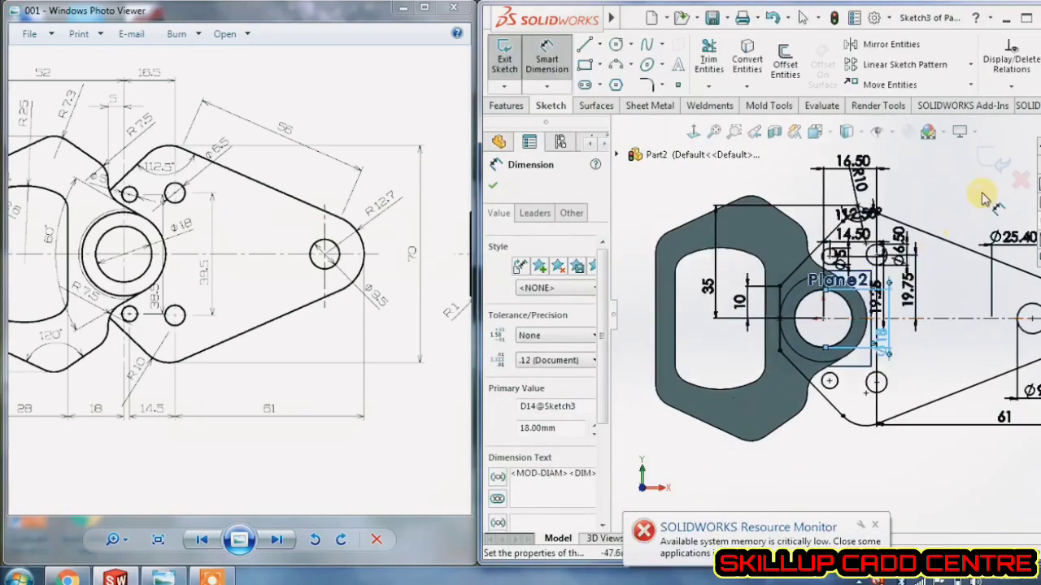
left_click(996, 162)
- Extrude the tapered arm's sketch blind to 10 mm, merged with the body, and hide the reference plane
mouse_move(907, 238)
middle_mouse_down()
mouse_move(824, 274)
mouse_move(867, 284)
middle_mouse_up()
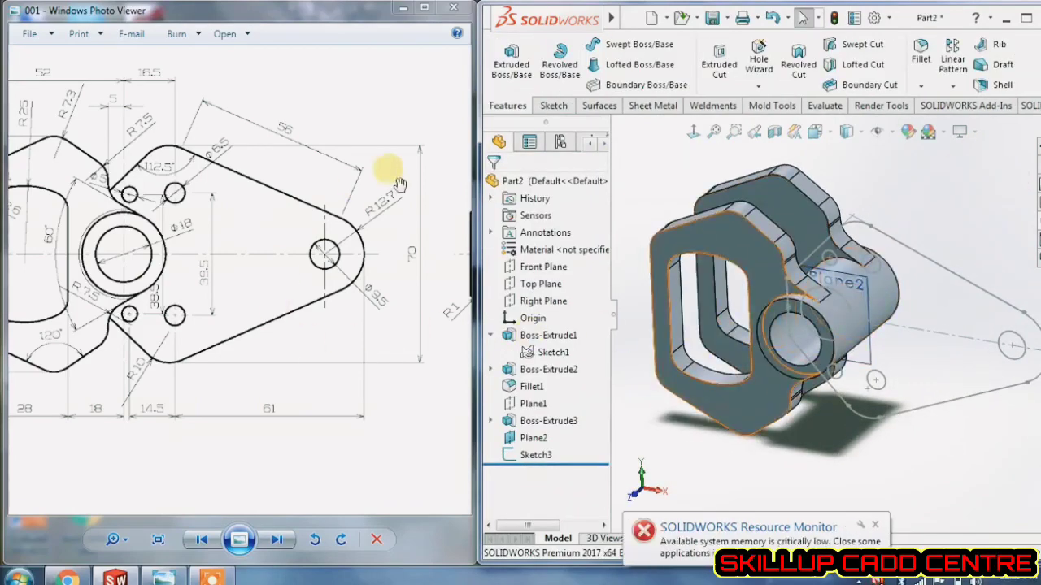
left_click_drag(399, 184, 176, 293)
mouse_move(174, 407)
left_mouse_down()
mouse_move(267, 333)
mouse_move(314, 268)
left_mouse_up()
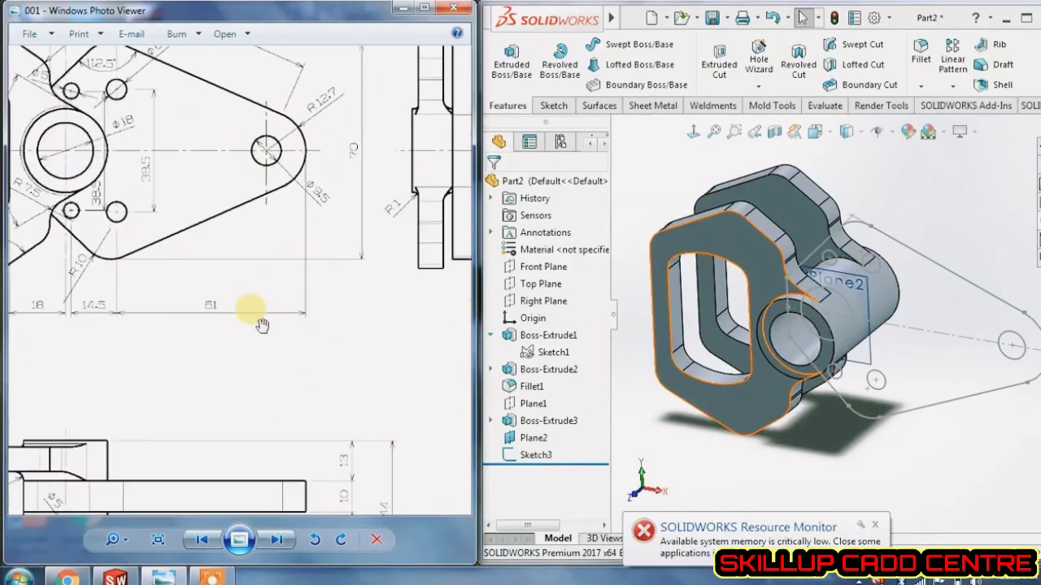
scroll(262, 325, "down", 1)
left_click_drag(199, 390, 231, 254)
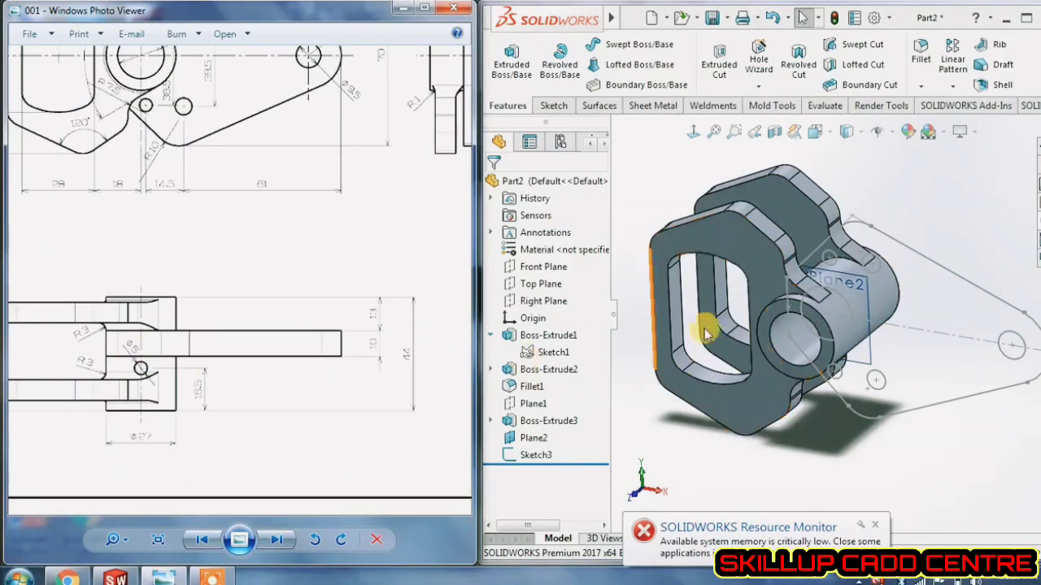
left_click(878, 526)
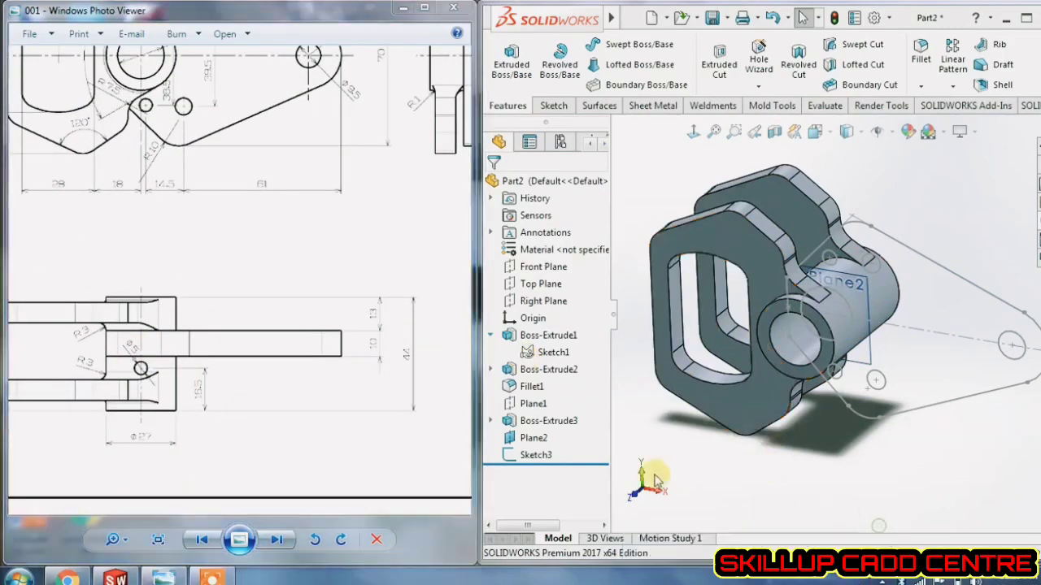
left_click(530, 458)
left_click(510, 63)
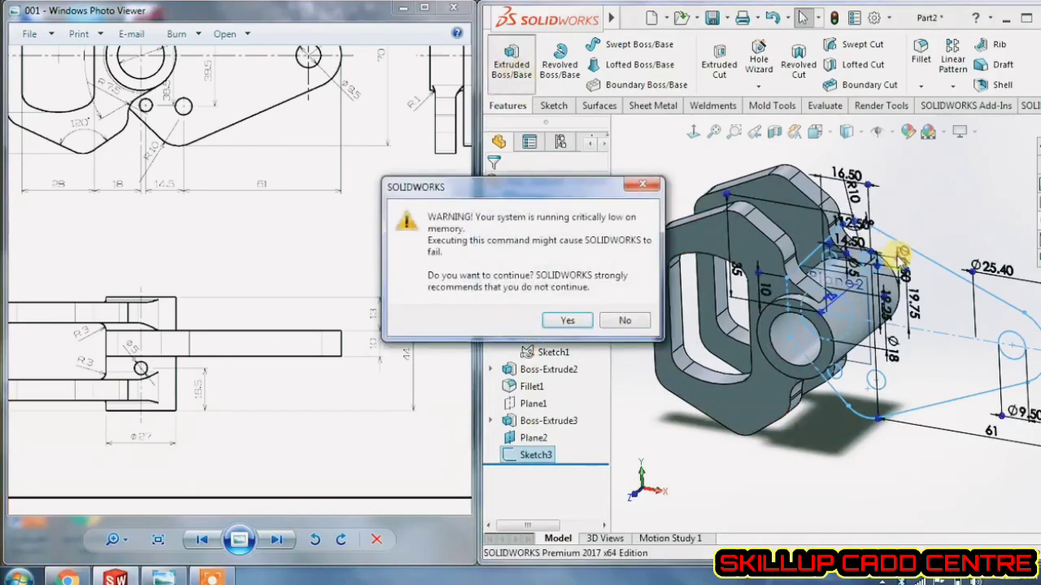
left_click(569, 321)
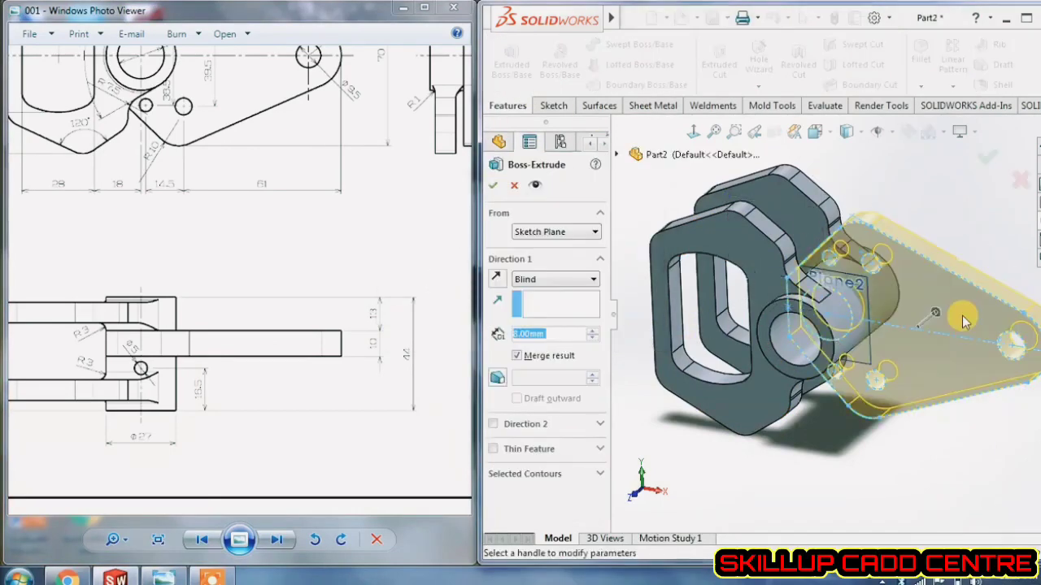
mouse_move(918, 340)
middle_mouse_down()
mouse_move(909, 398)
mouse_move(919, 360)
middle_mouse_up()
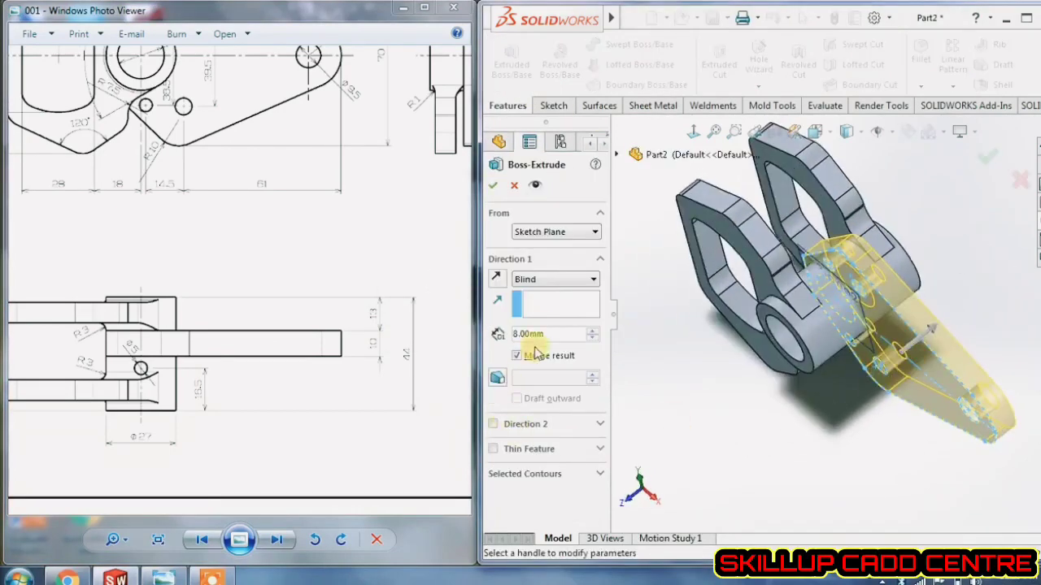
type("10")
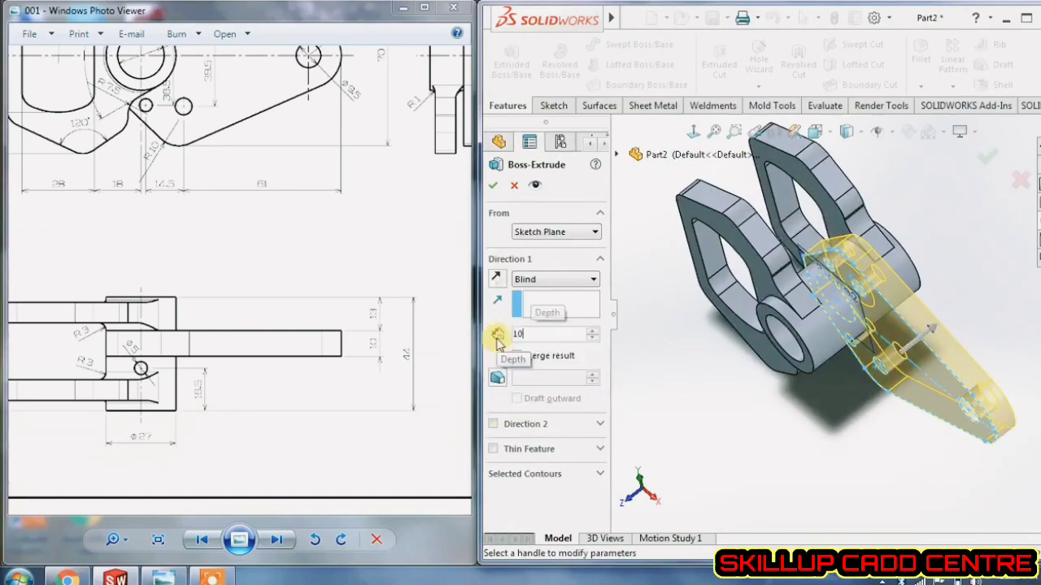
key("Return")
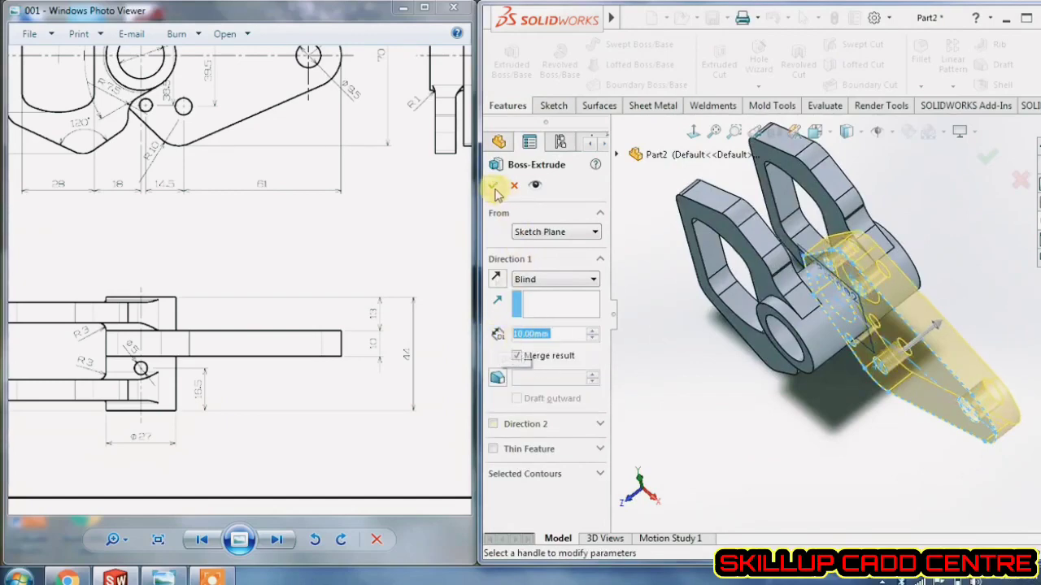
middle_click_drag(785, 348, 809, 321)
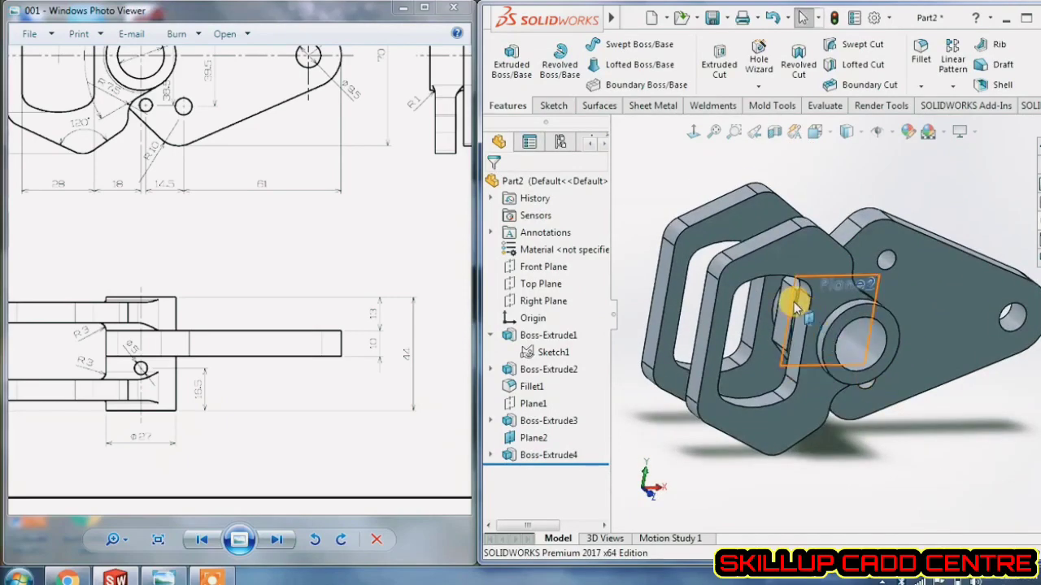
right_click(793, 301)
- Fillet the two corner edges at the tapered arm's blunt end beside the ring with a 10 mm radius
middle_click_drag(862, 259, 831, 360)
scroll(837, 353, "down", 3)
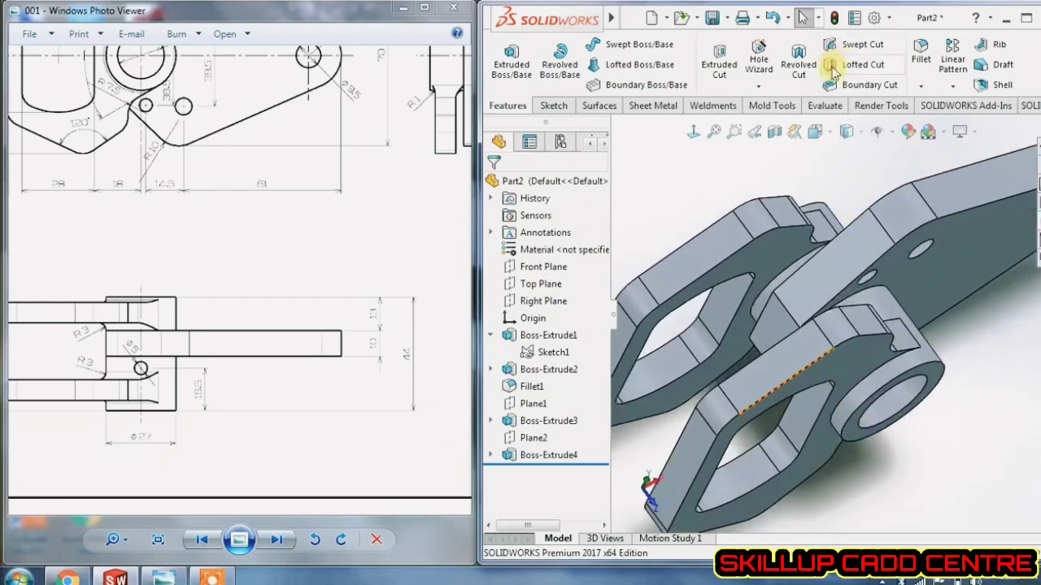
left_click(920, 53)
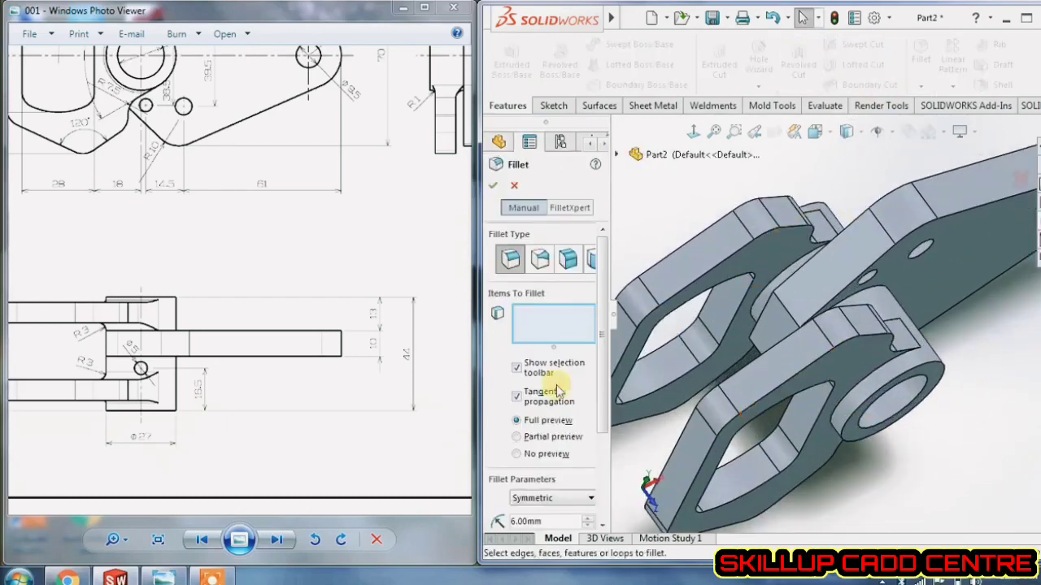
left_click(399, 403)
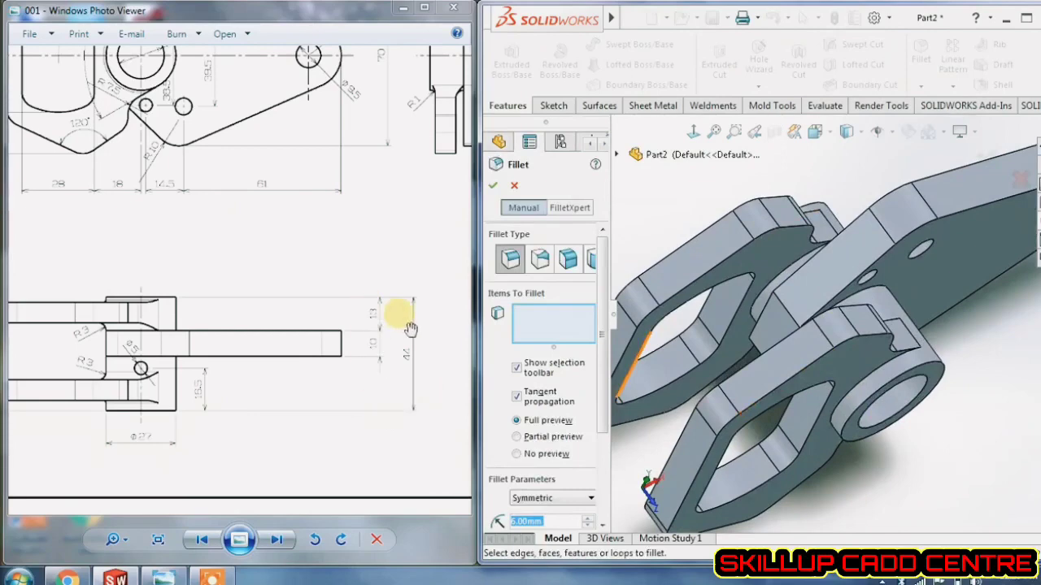
type("10")
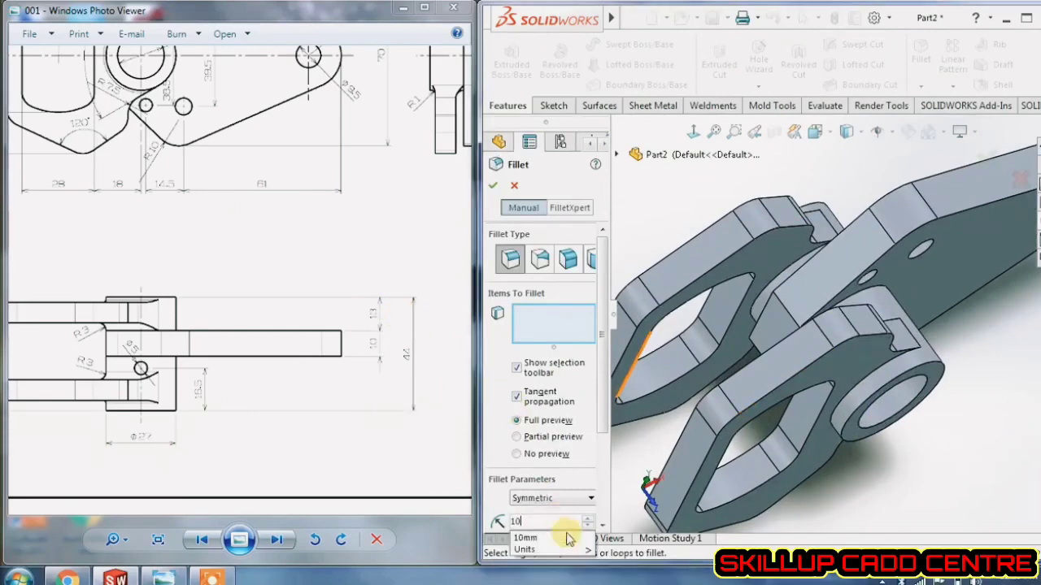
key("Return")
left_click(784, 309)
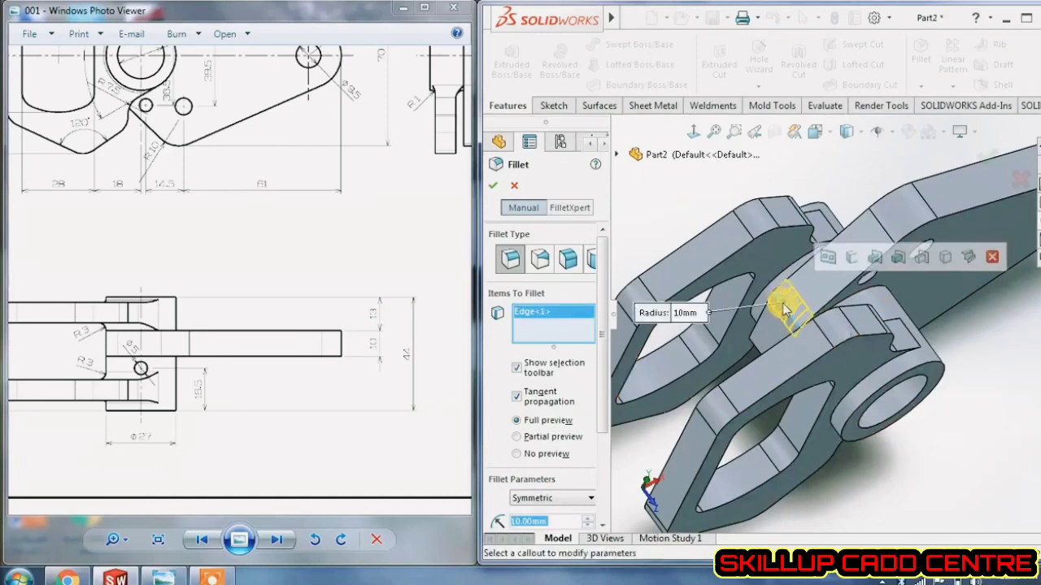
middle_click_drag(786, 298, 807, 333)
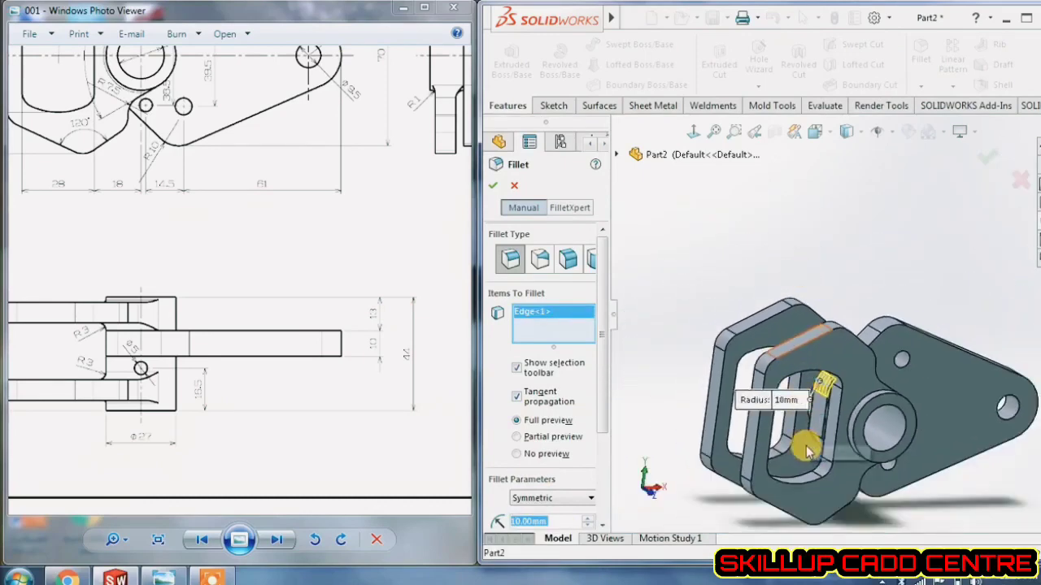
left_click(818, 439)
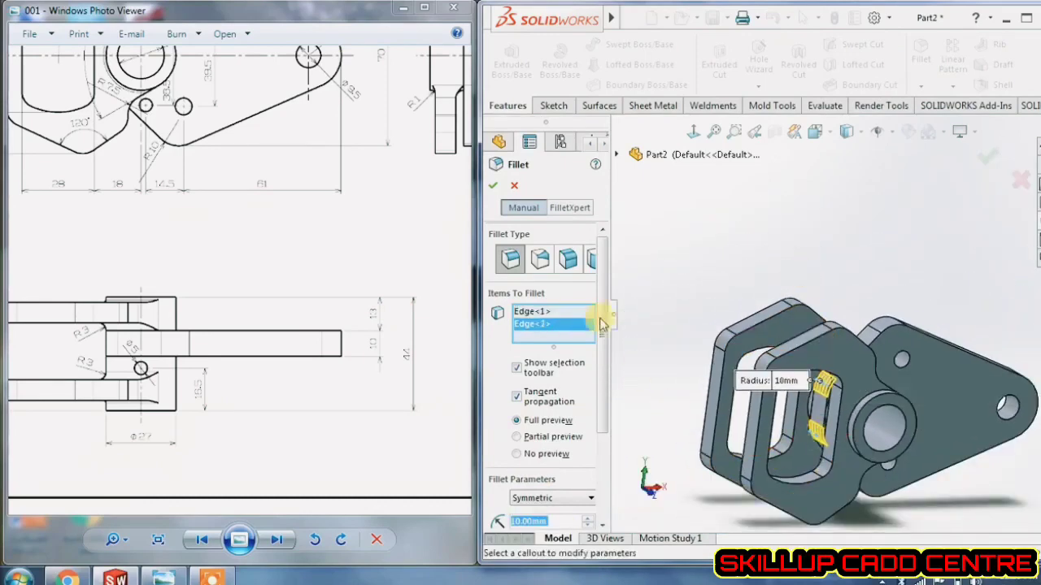
left_click(495, 186)
- Examine the drawing's top and side views for the fillet radii where the plates meet the ring
middle_click_drag(802, 244, 819, 273)
scroll(890, 351, "up", 2)
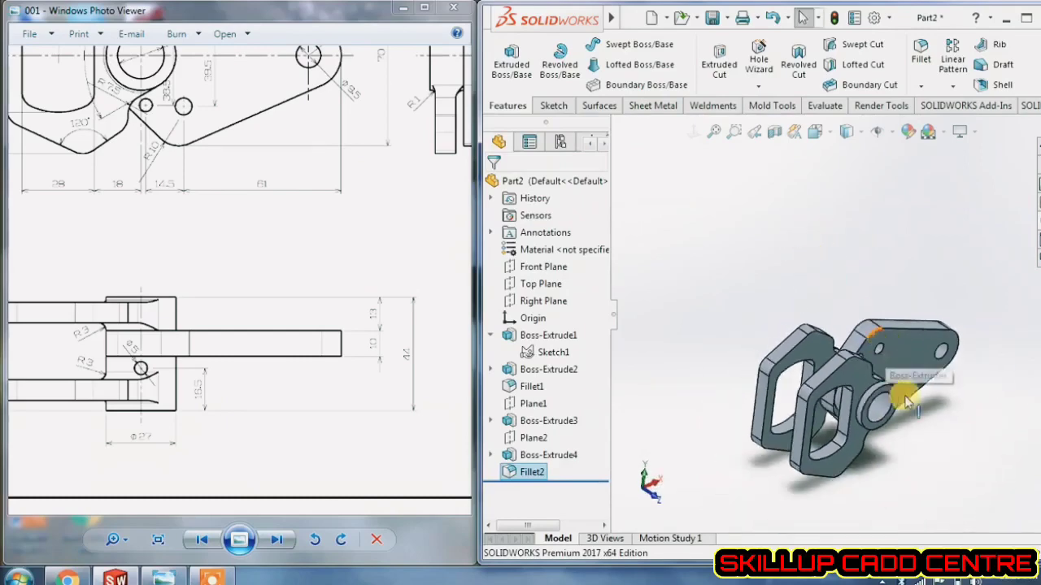
scroll(904, 385, "down", 5)
mouse_move(865, 341)
middle_mouse_down()
mouse_move(829, 298)
mouse_move(895, 365)
mouse_move(804, 366)
mouse_move(801, 411)
mouse_move(930, 365)
mouse_move(950, 382)
mouse_move(929, 366)
middle_mouse_up()
scroll(931, 370, "down", 1)
left_click_drag(357, 362, 412, 326)
mouse_move(173, 398)
left_mouse_down()
mouse_move(252, 389)
mouse_move(272, 409)
left_mouse_up()
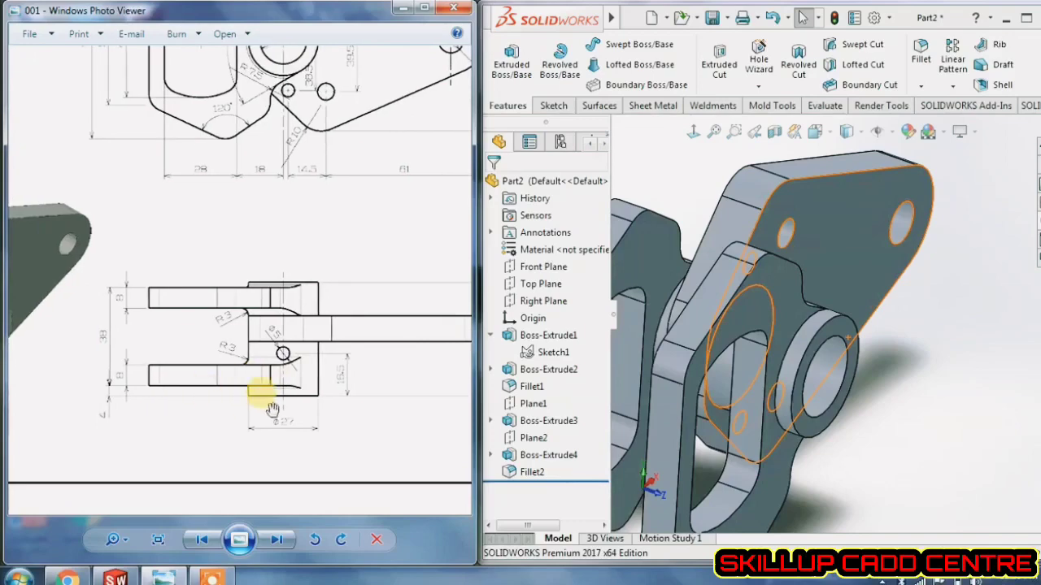
left_click_drag(270, 244, 288, 419)
left_click_drag(339, 337, 149, 337)
left_click_drag(290, 331, 181, 332)
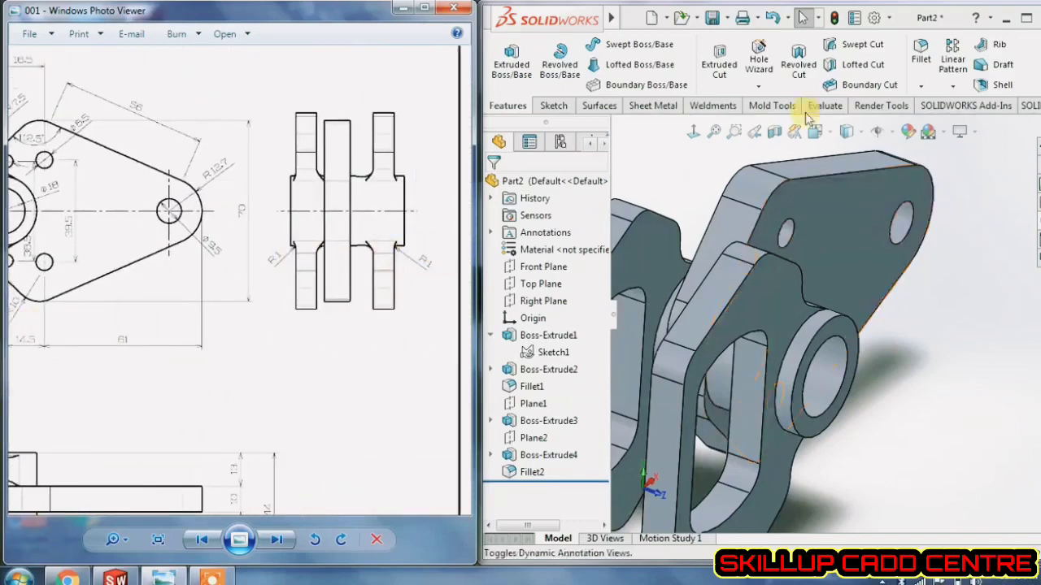
- Fillet the two outer edges where the ring meets the slotted plates with a 1 mm radius
left_click(920, 52)
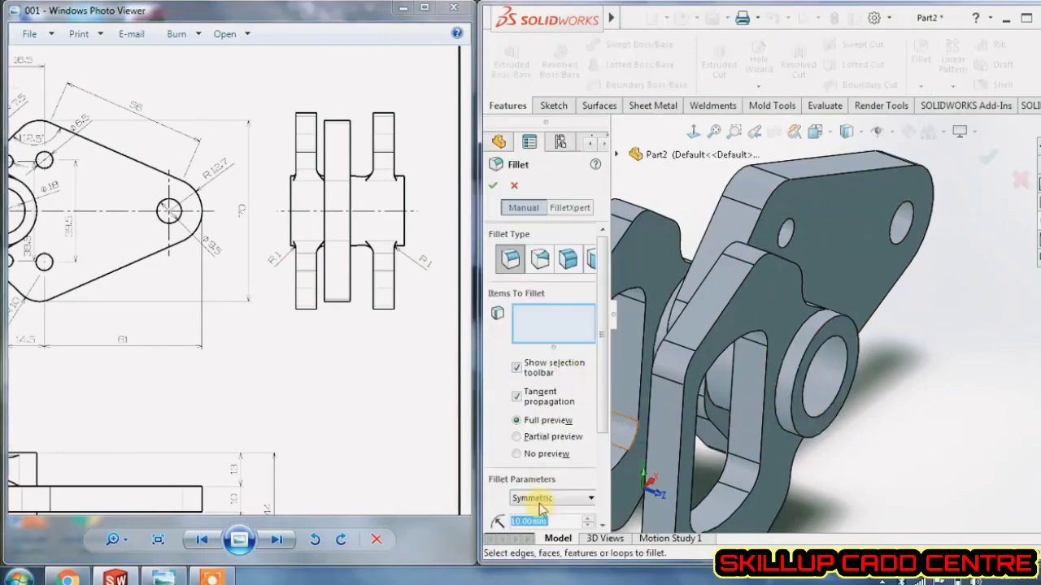
scroll(587, 420, "down", 4)
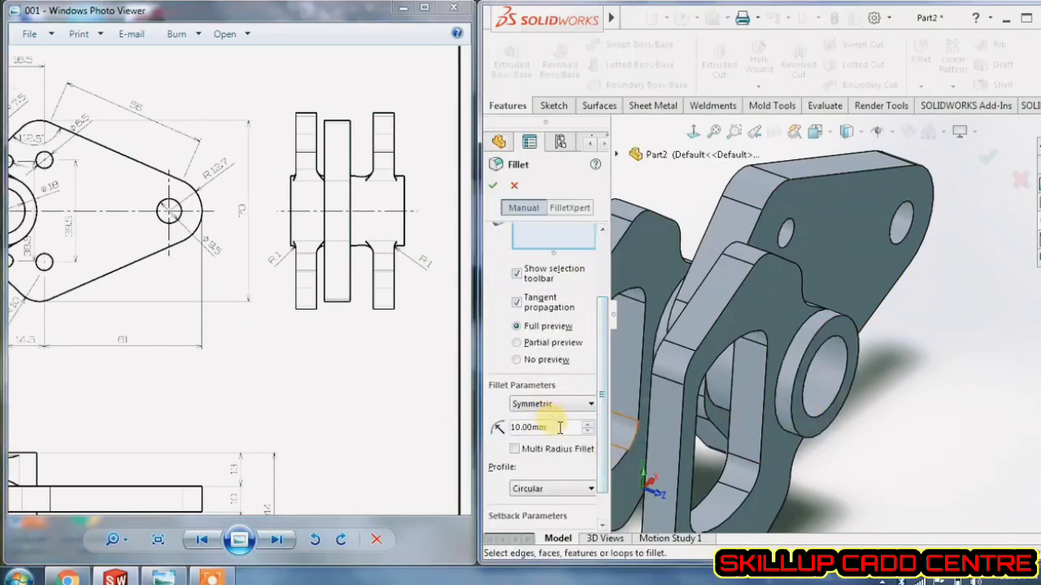
type("1")
key("Return")
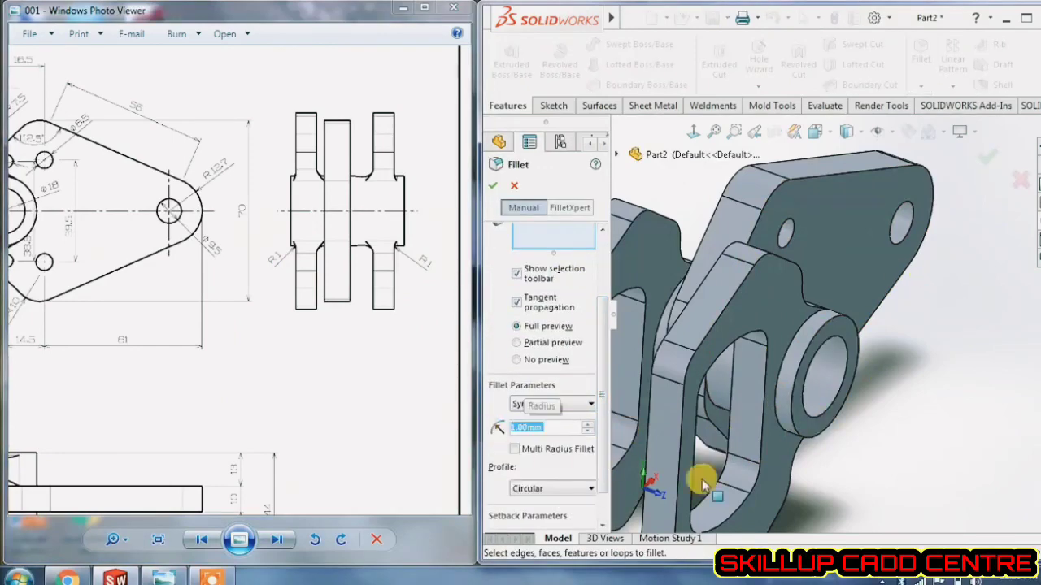
left_click(796, 337)
middle_click_drag(802, 336, 855, 345)
left_click(776, 309)
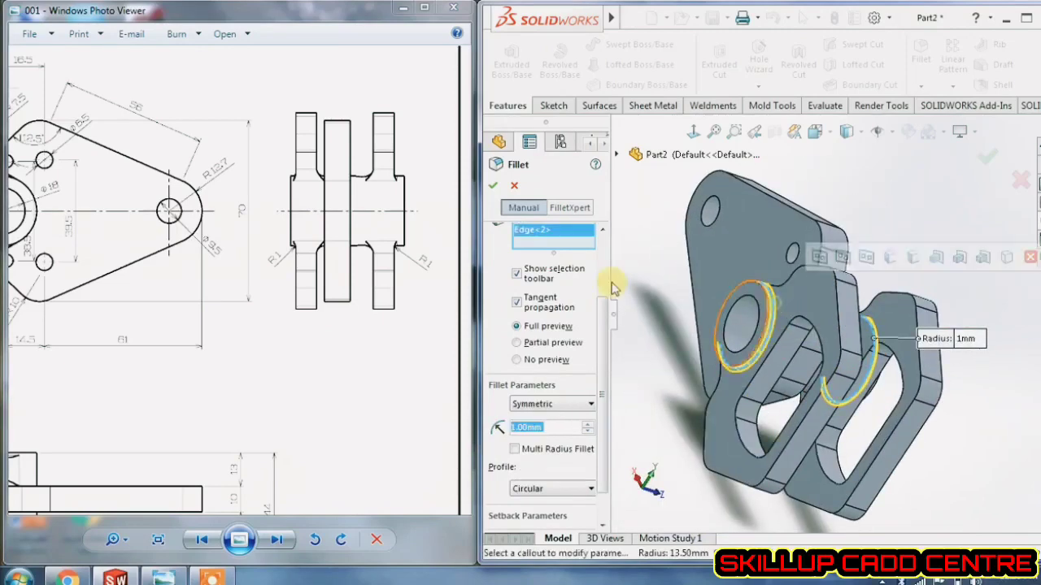
left_click(492, 185)
- Start a 3 mm fillet on the circular inner edge where the ring meets the first slotted plate
middle_click_drag(955, 250, 870, 244)
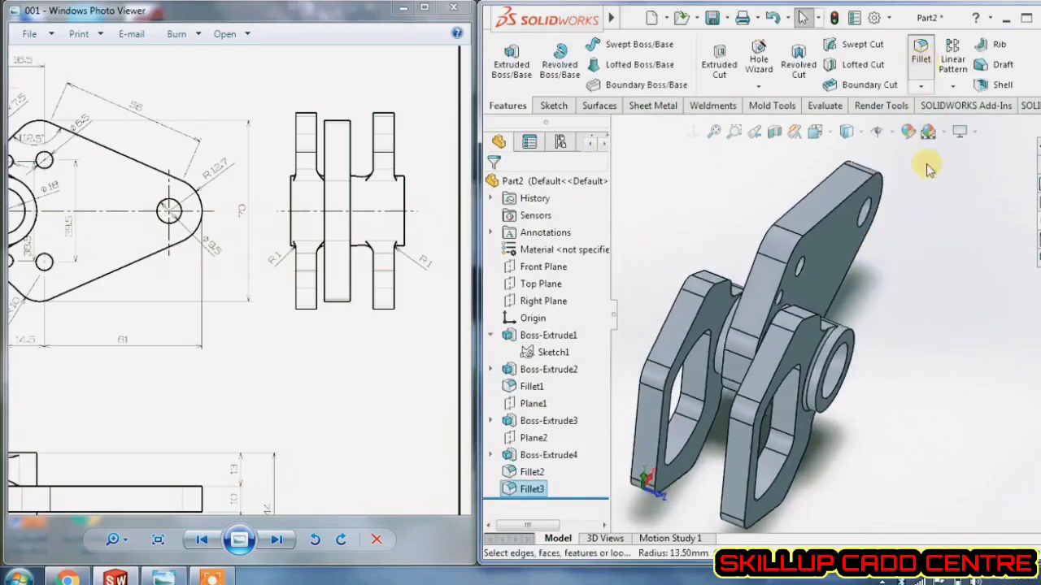
key("Return")
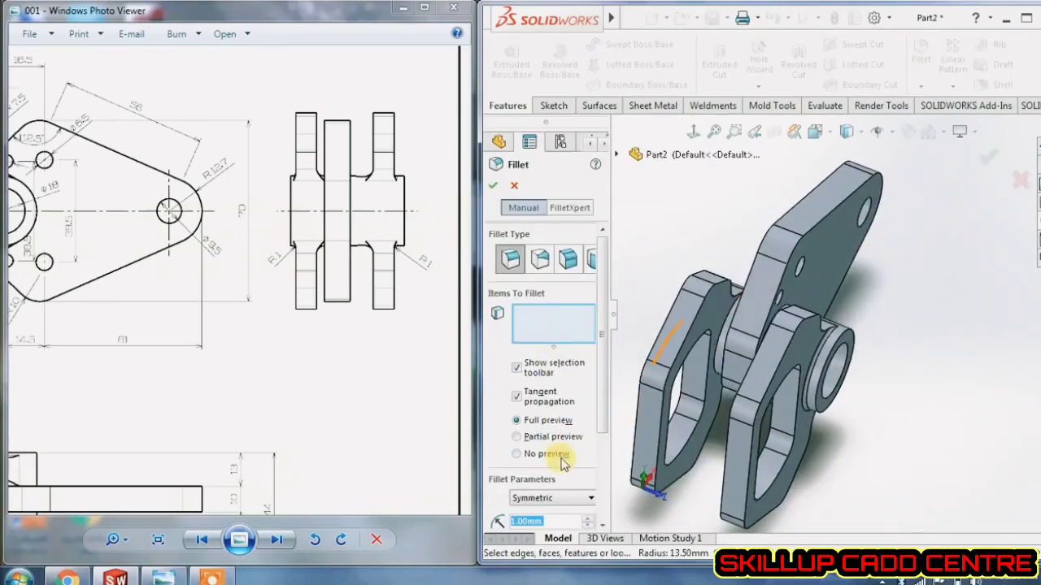
type("3")
left_click(721, 326)
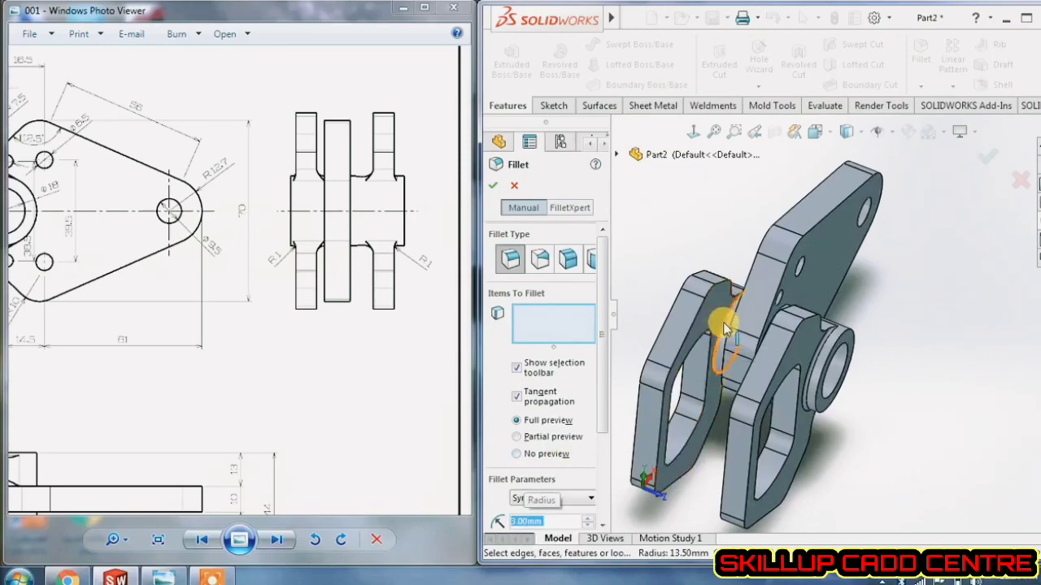
middle_click_drag(727, 327, 817, 384)
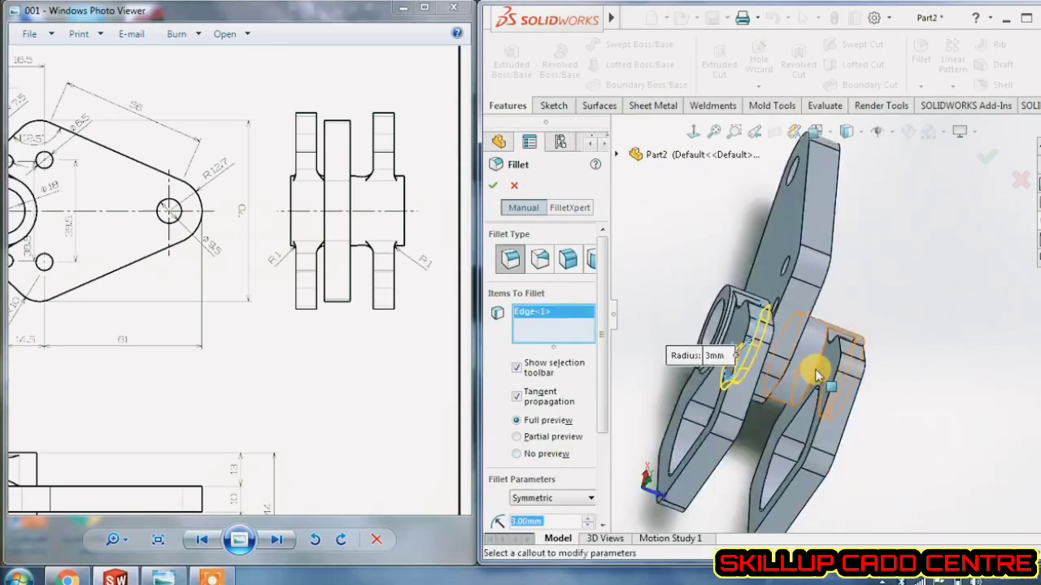
left_click(820, 372)
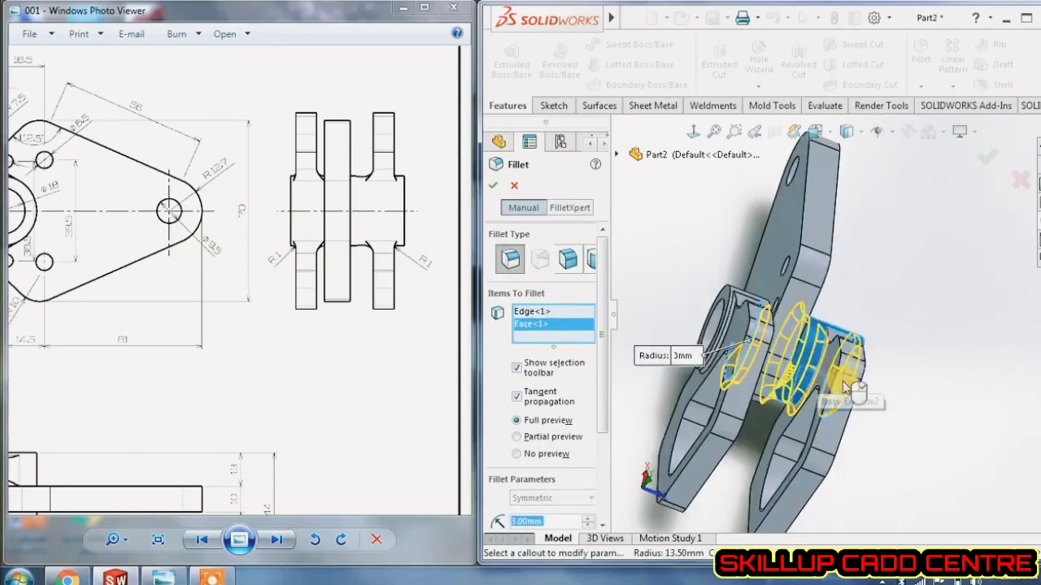
middle_click_drag(882, 367, 859, 377)
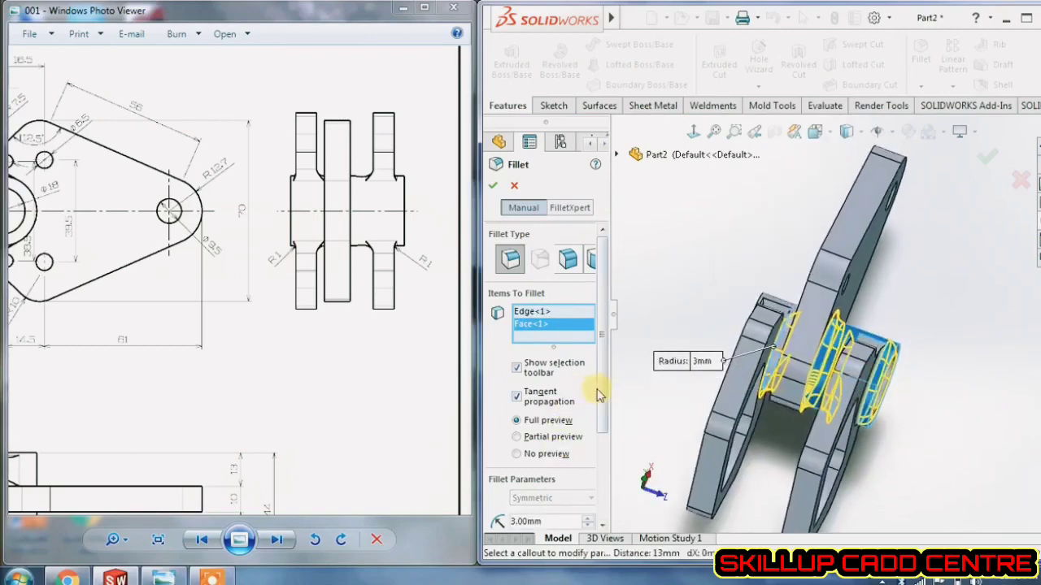
right_click(545, 328)
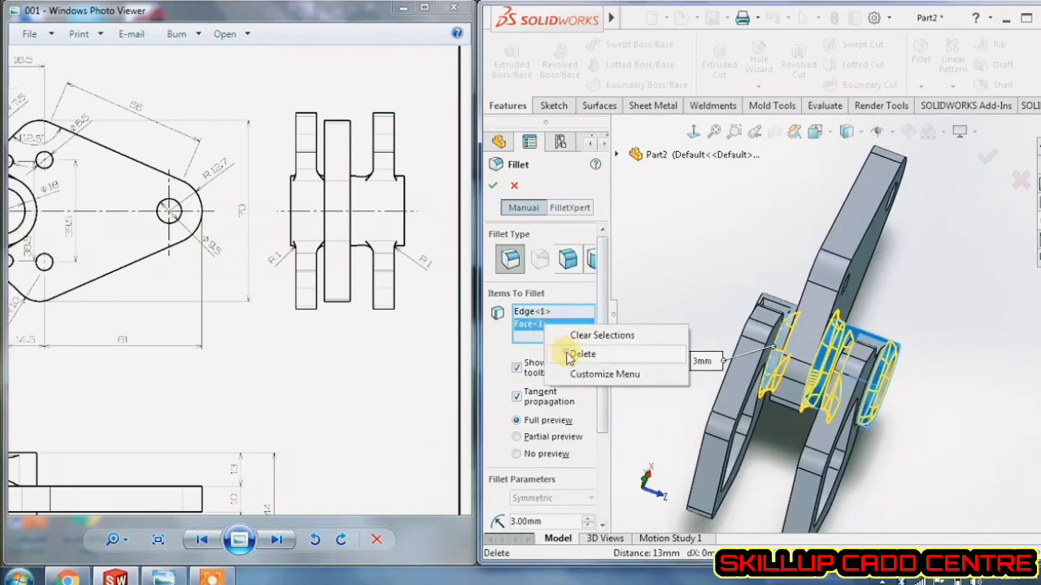
left_click(565, 351)
- Add the second slotted plate's inner edge at the ring to the 3 mm fillet and apply it
middle_click_drag(934, 477, 872, 402)
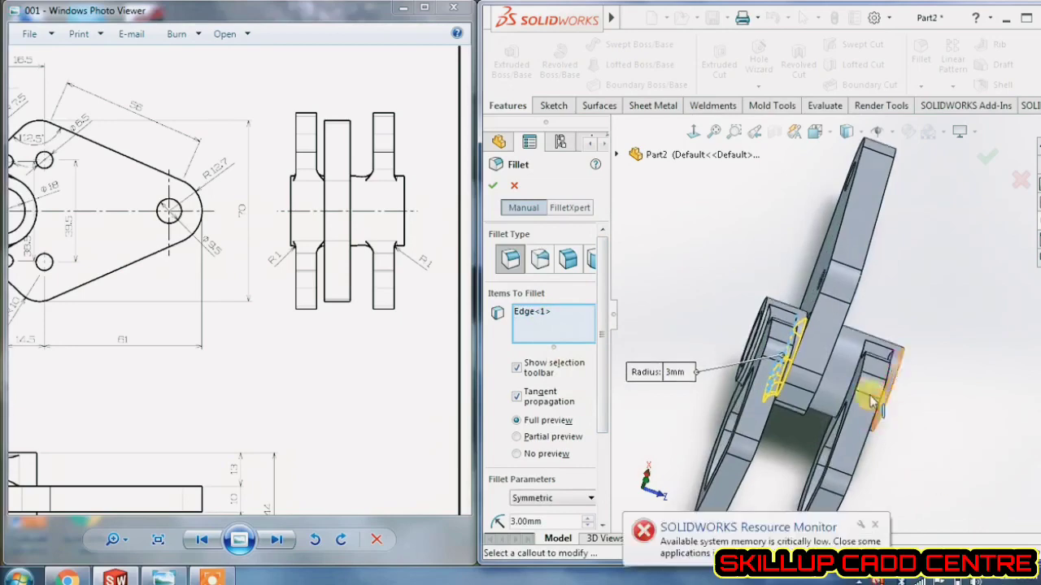
left_click(861, 379)
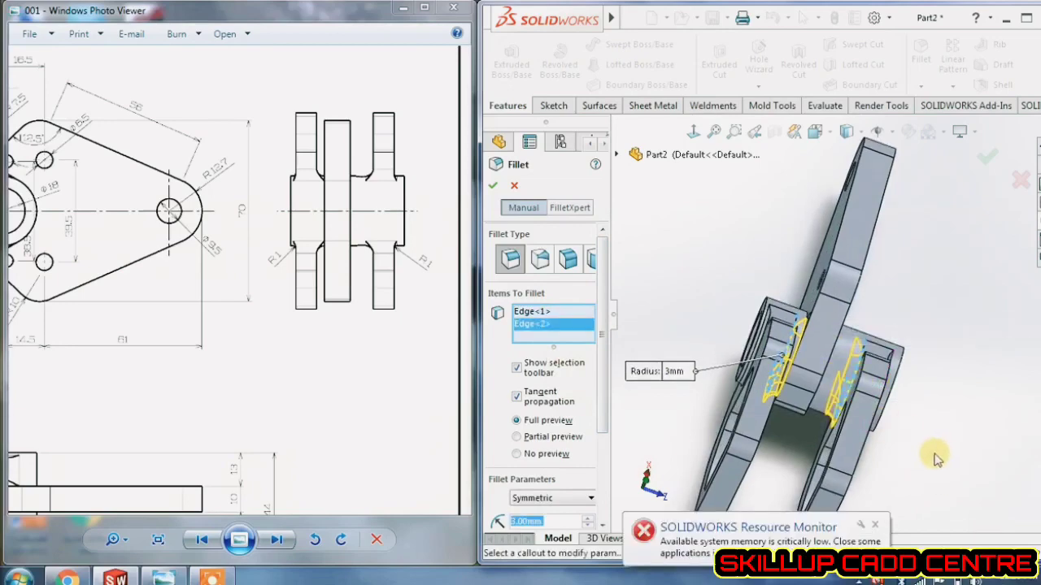
middle_click_drag(939, 455, 916, 448)
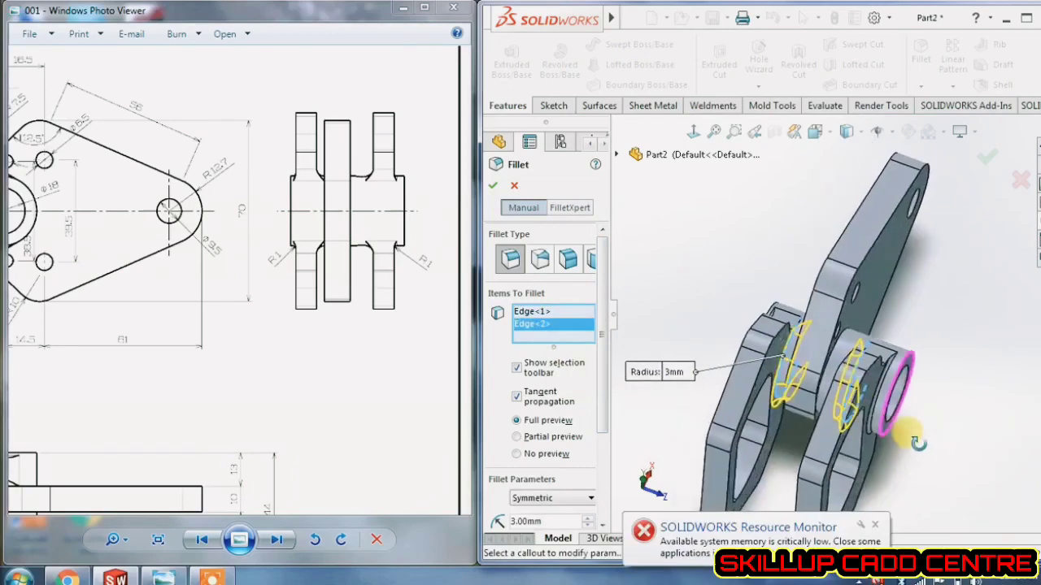
left_click(493, 186)
- Compare the filleted bracket with the drawing's top view from several directions, checking the plates, ring and tapered arm
mouse_move(907, 455)
middle_mouse_down()
mouse_move(909, 416)
mouse_move(897, 491)
mouse_move(872, 499)
middle_mouse_up()
left_click_drag(333, 402, 446, 289)
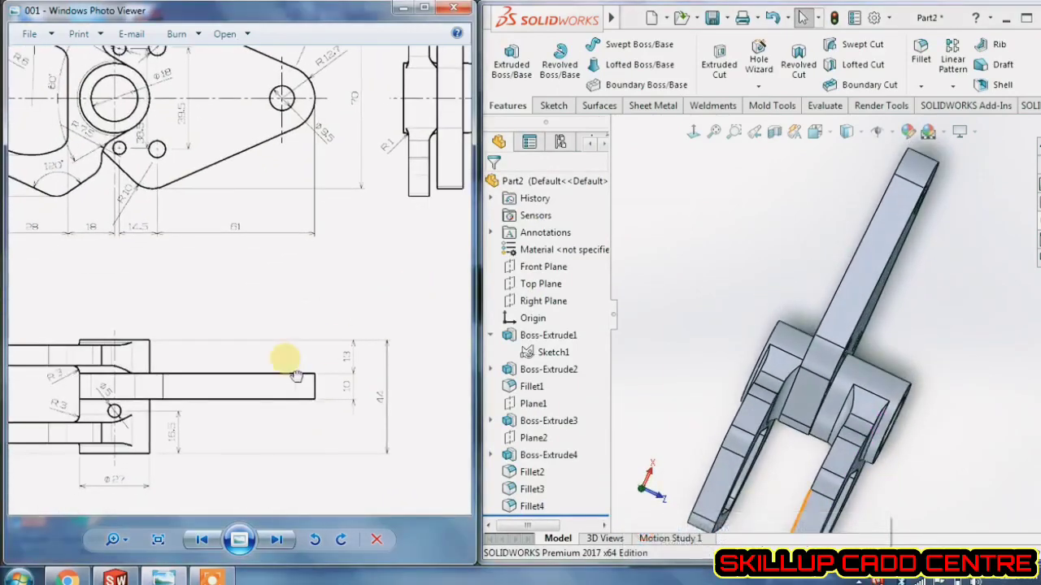
left_click_drag(297, 376, 334, 348)
mouse_move(755, 488)
middle_mouse_down()
mouse_move(702, 390)
mouse_move(758, 393)
mouse_move(666, 348)
mouse_move(685, 436)
middle_mouse_up()
scroll(758, 392, "up", 3)
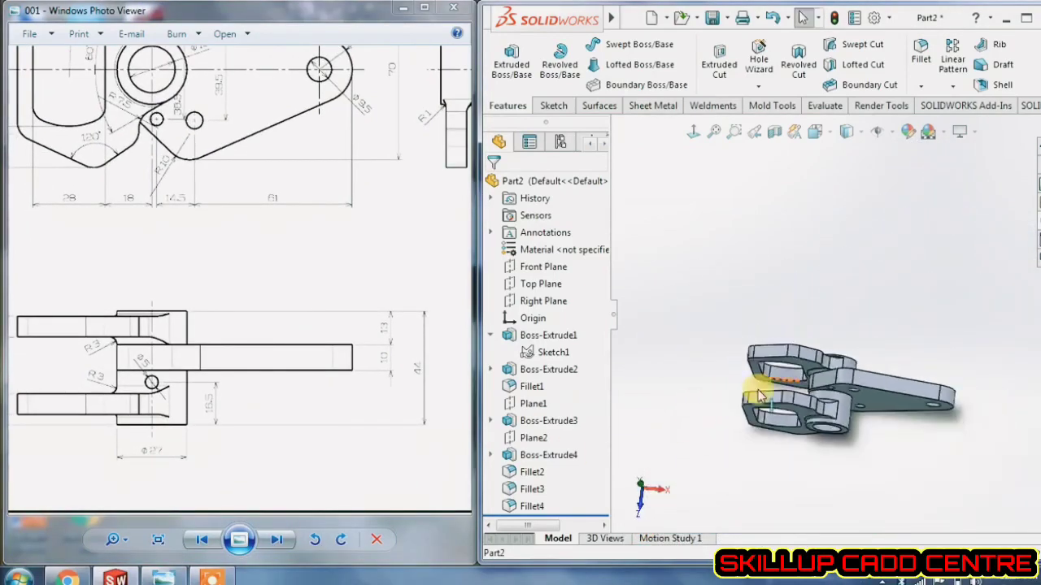
mouse_move(758, 393)
middle_mouse_down()
mouse_move(760, 420)
mouse_move(757, 409)
middle_mouse_up()
scroll(832, 425, "down", 2)
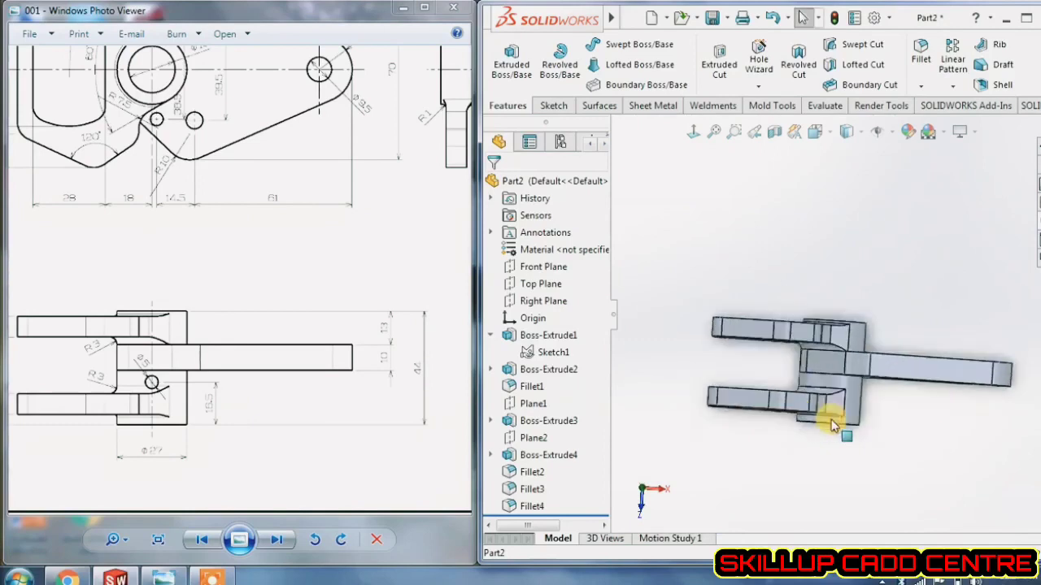
scroll(813, 360, "down", 2)
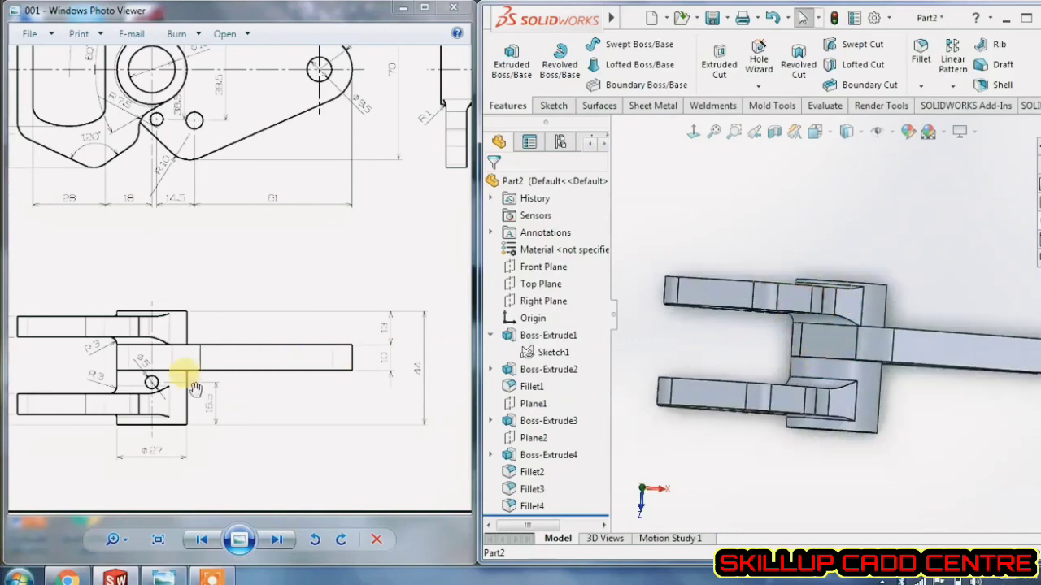
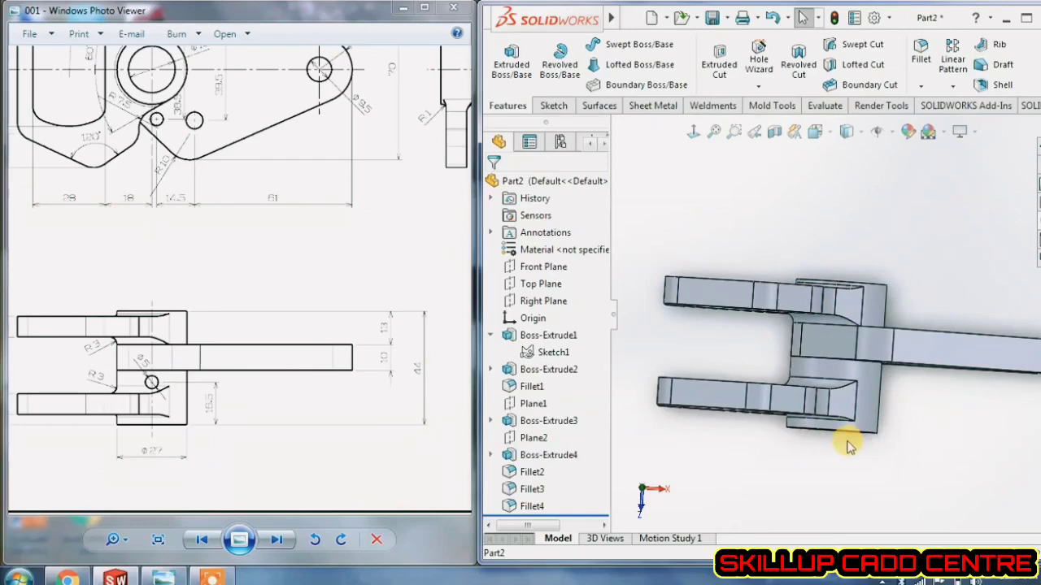
scroll(846, 446, "up", 5)
middle_click_drag(861, 341, 854, 318)
scroll(818, 295, "down", 4)
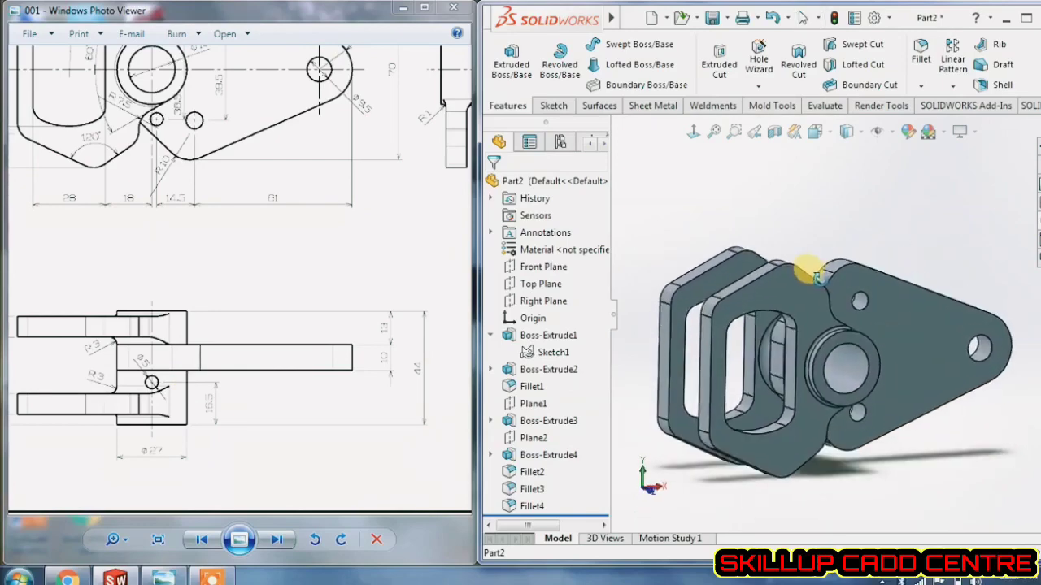
middle_click_drag(817, 275, 807, 244)
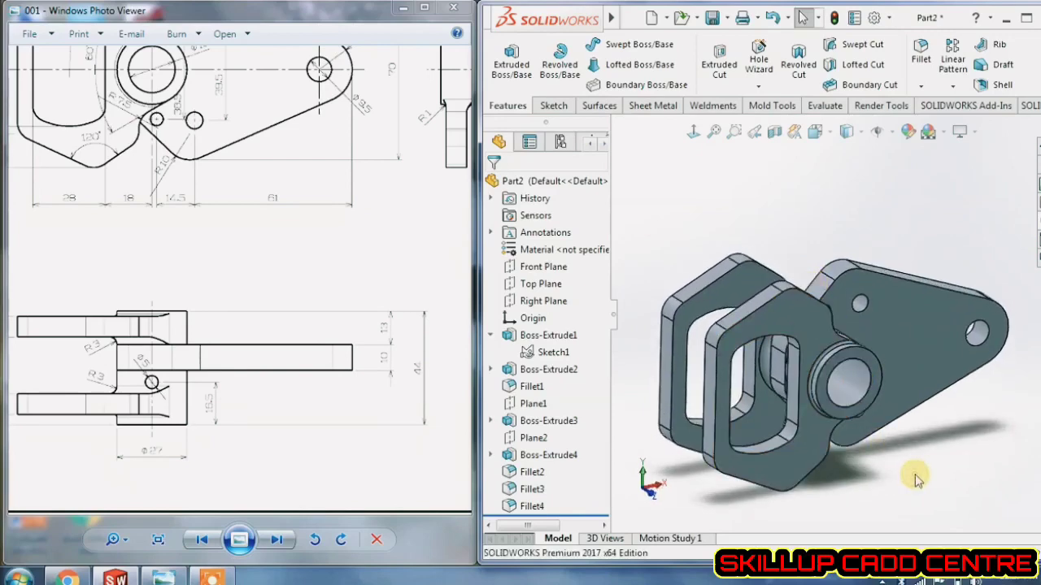
- Apply a yellow appearance with RGB 255, 255, 0 to the whole part
left_click_drag(610, 314, 558, 317)
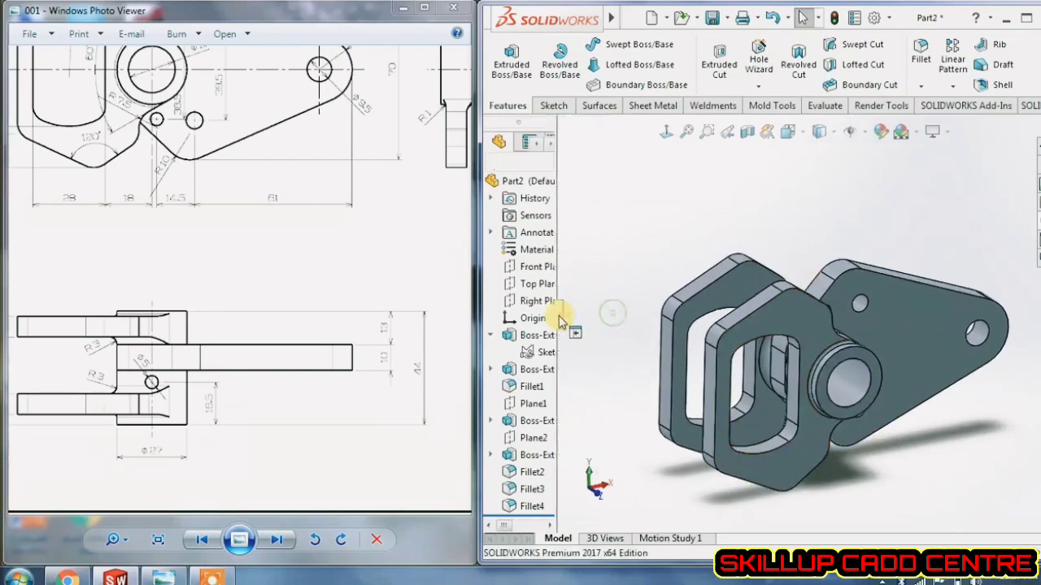
left_click(884, 128)
left_click_drag(553, 325, 555, 413)
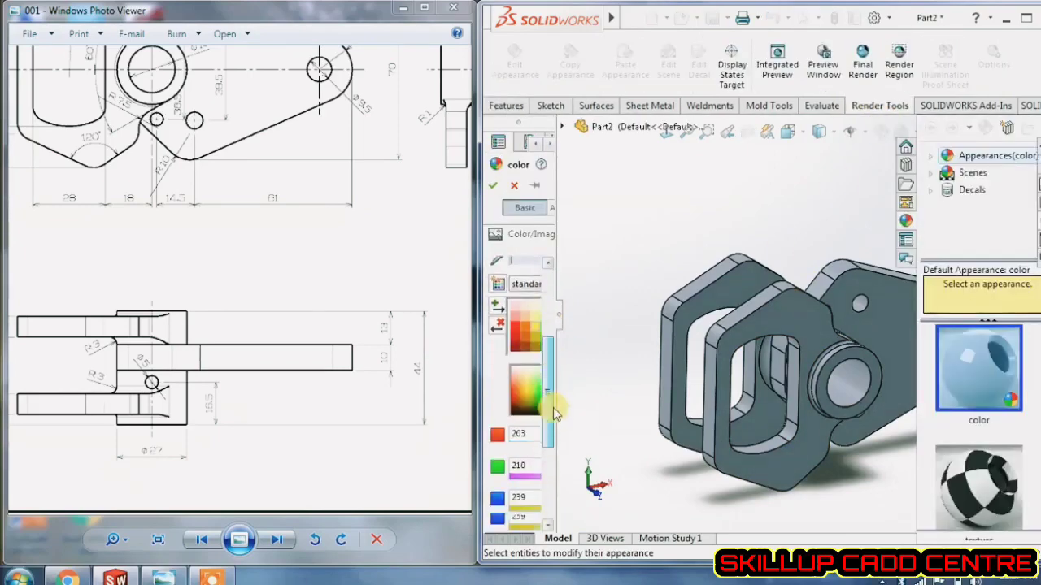
left_click_drag(562, 321, 598, 319)
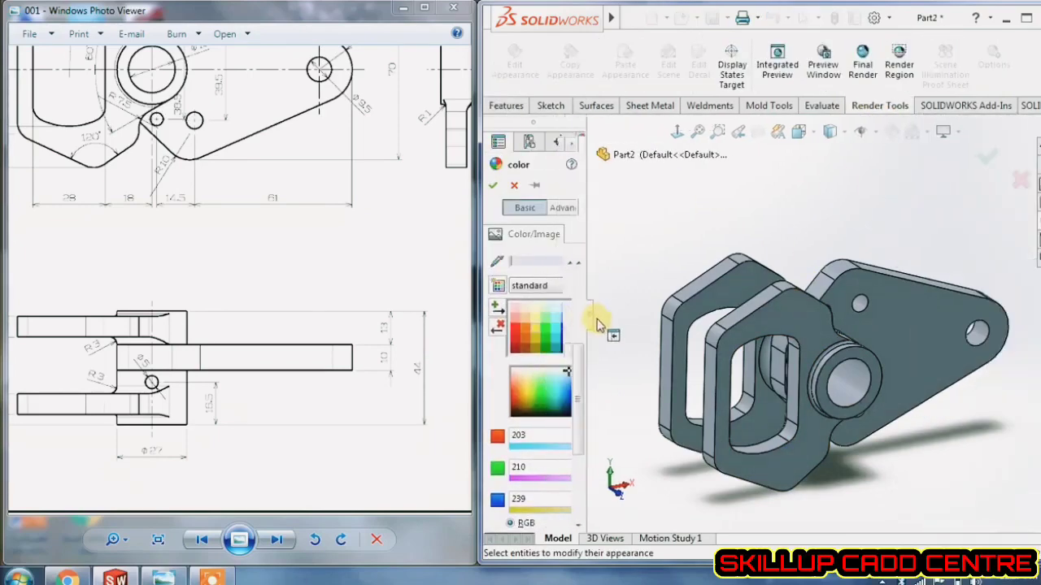
left_click(539, 335)
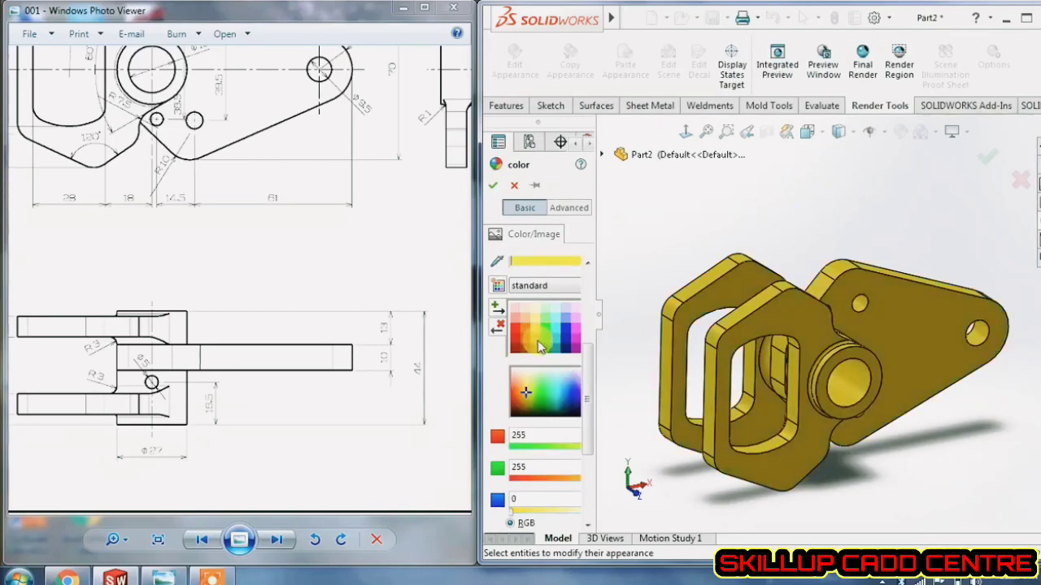
left_click(537, 342)
left_click(537, 334)
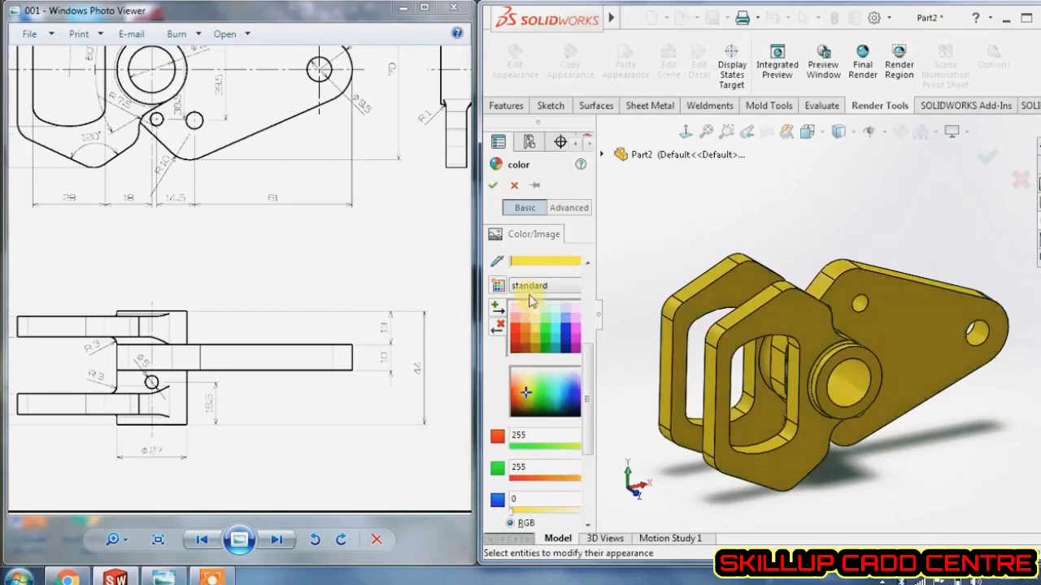
left_click(493, 187)
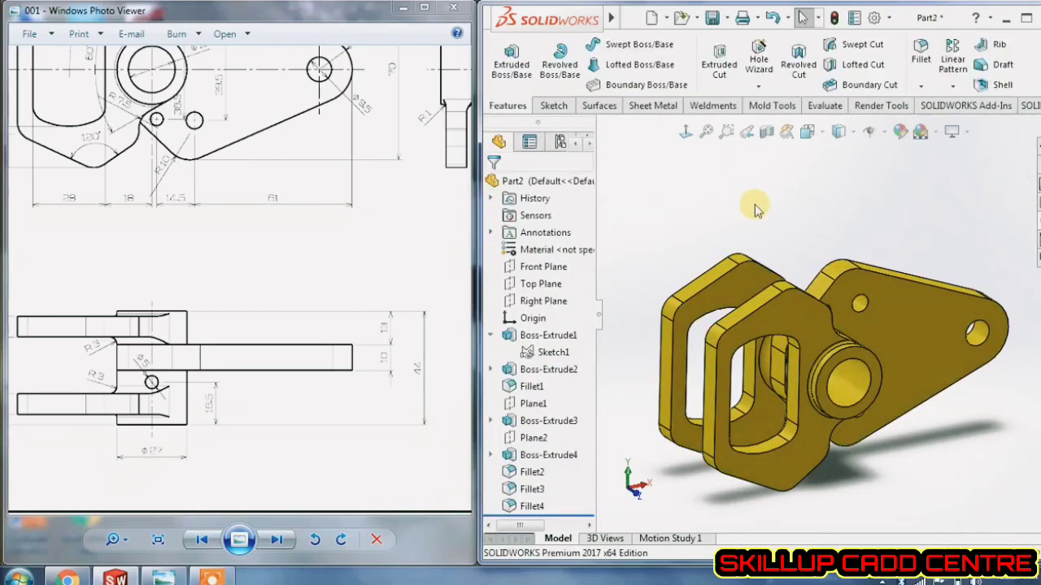
- Select all inner faces of the front slotted plate's opening, including its rounded corners
scroll(824, 336, "down", 5)
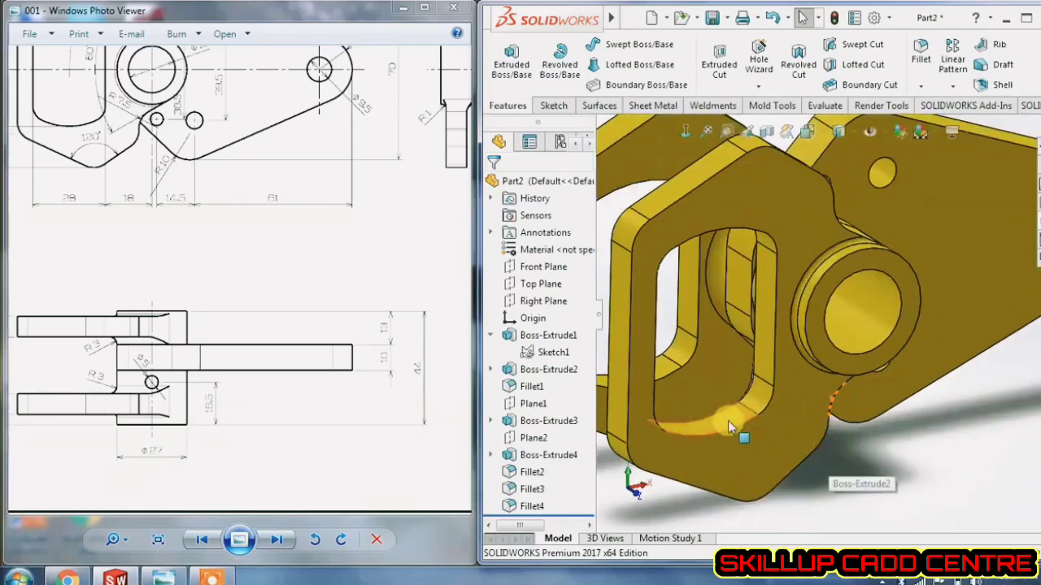
left_click(725, 418)
left_click(767, 361, "ctrl")
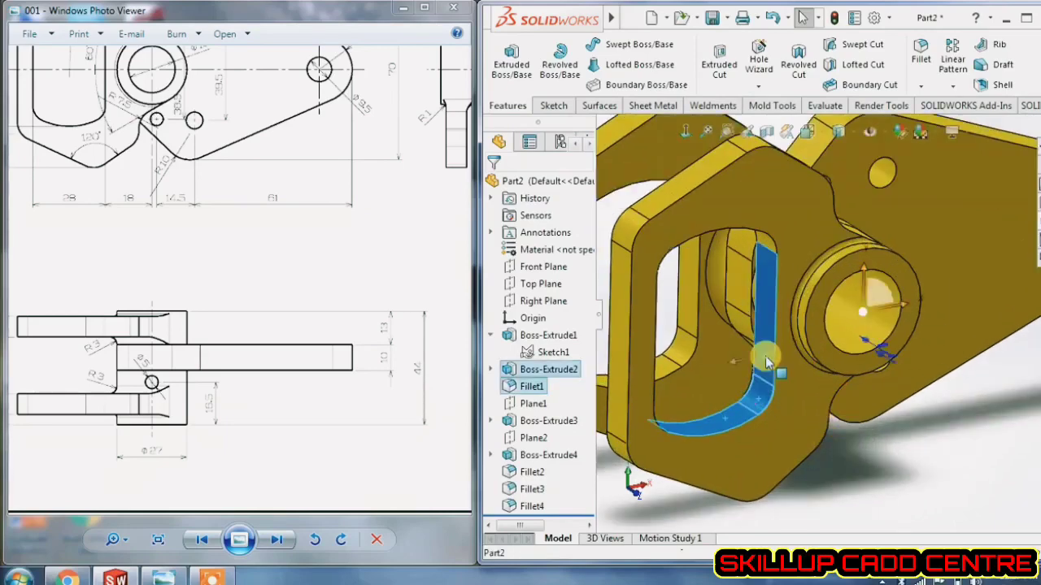
middle_click_drag(767, 362, 768, 303)
left_click(746, 226)
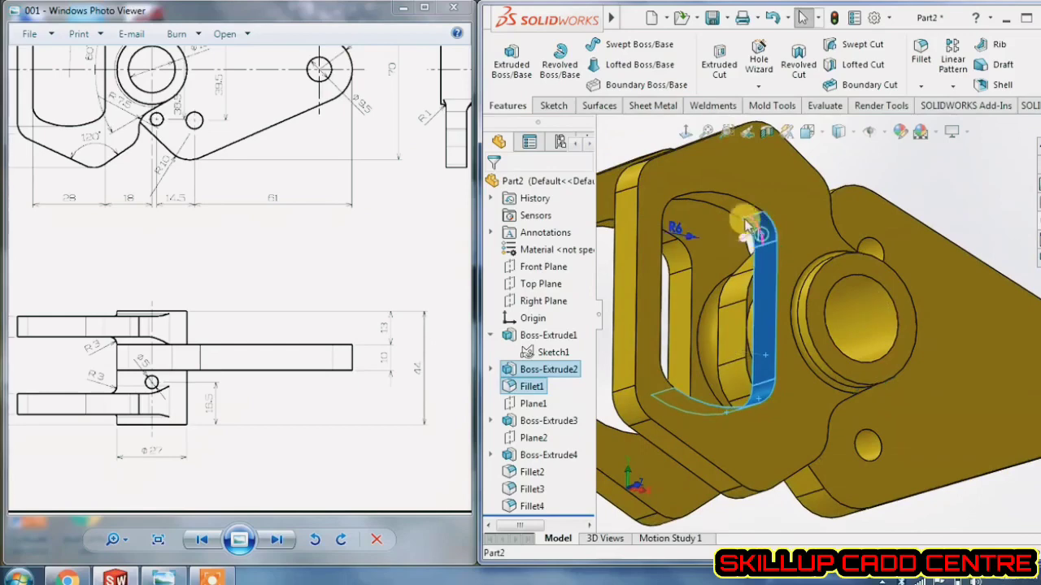
middle_click_drag(732, 210, 653, 313)
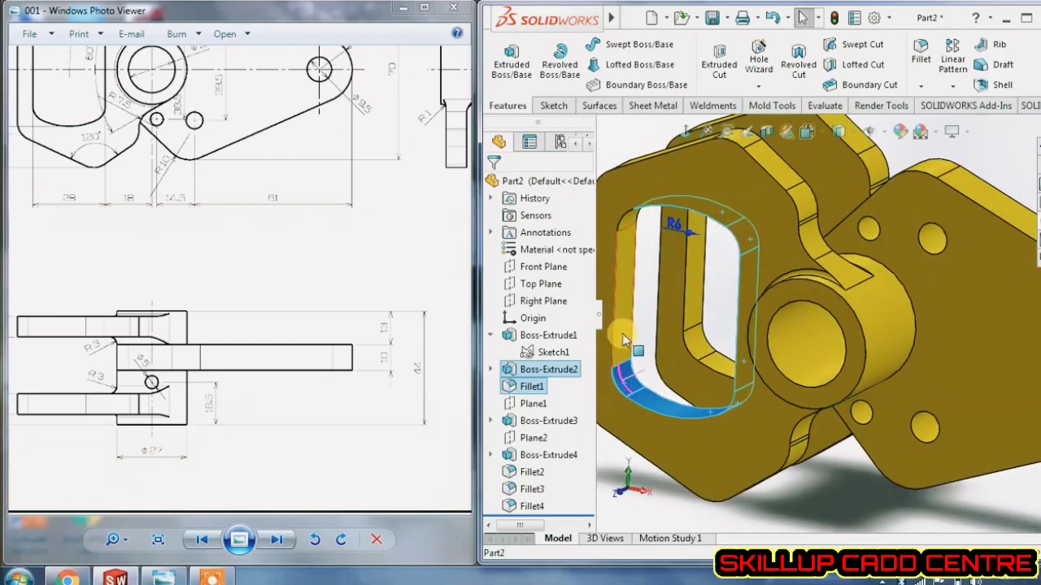
middle_click_drag(626, 227, 647, 236)
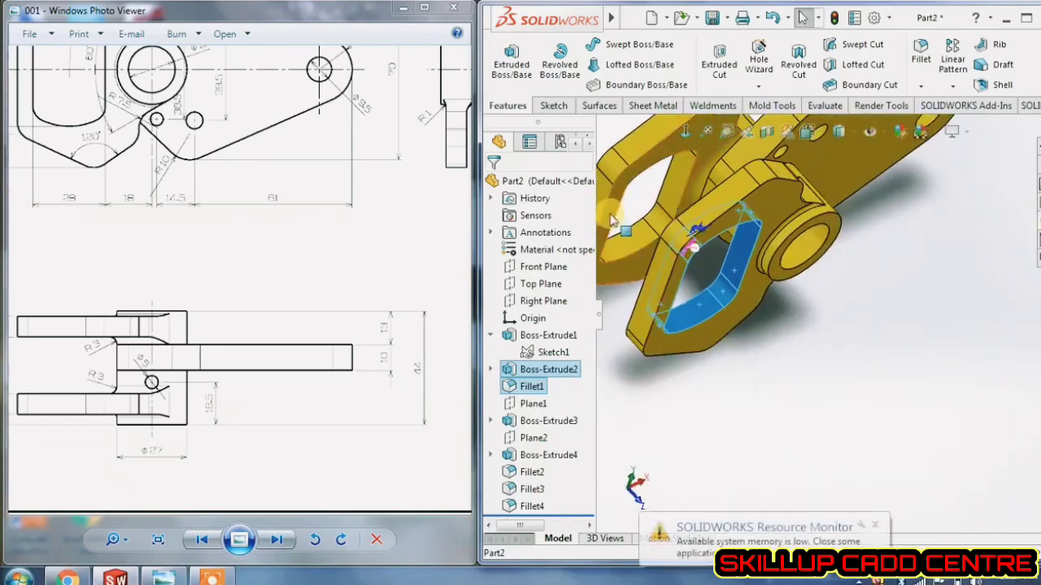
- Add all inner faces of the second slotted plate's opening to the selection
scroll(715, 195, "up", 3)
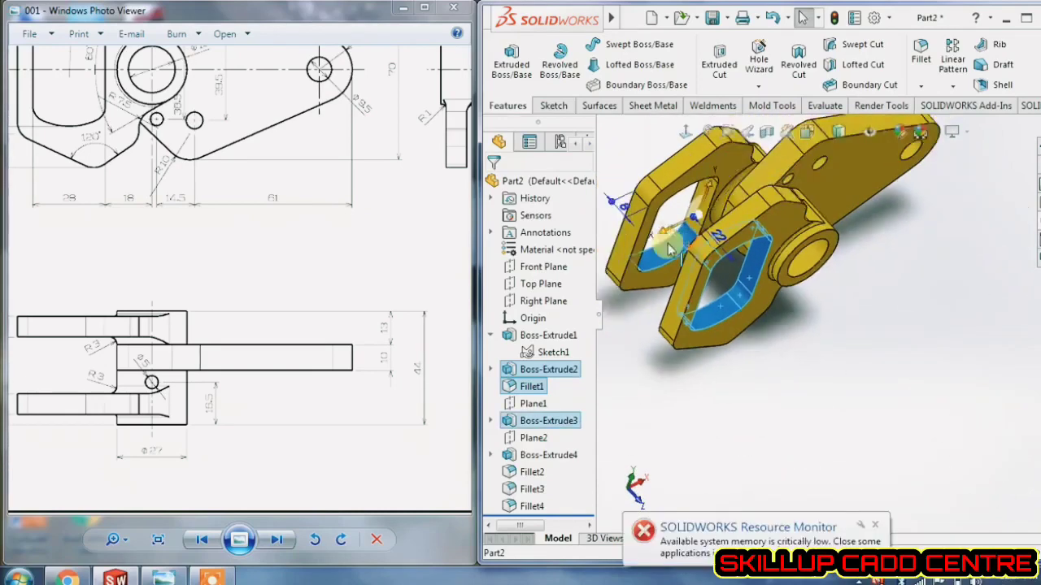
scroll(723, 208, "down", 3)
scroll(841, 340, "down", 2)
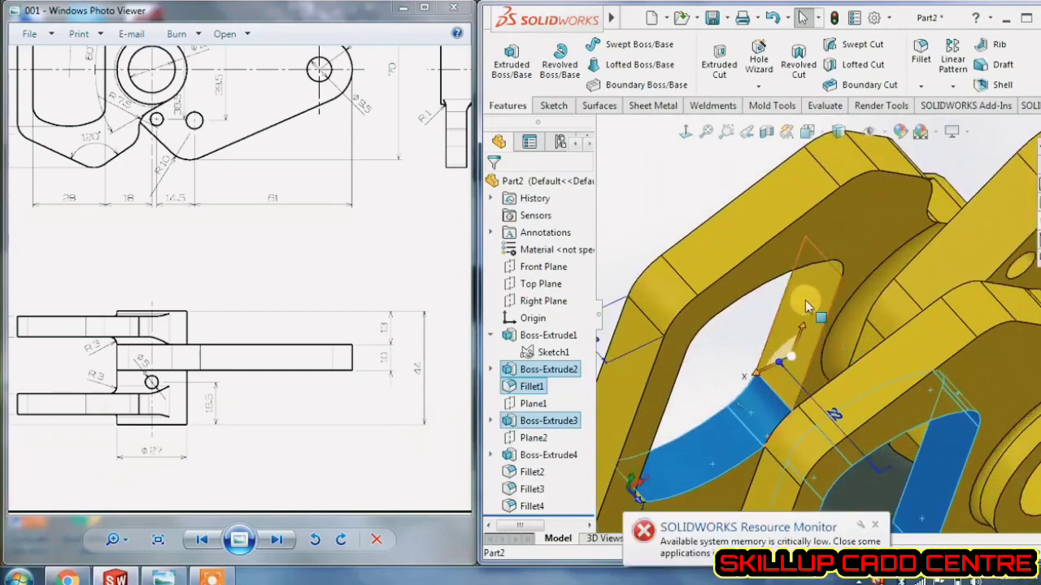
middle_click_drag(807, 307, 683, 325)
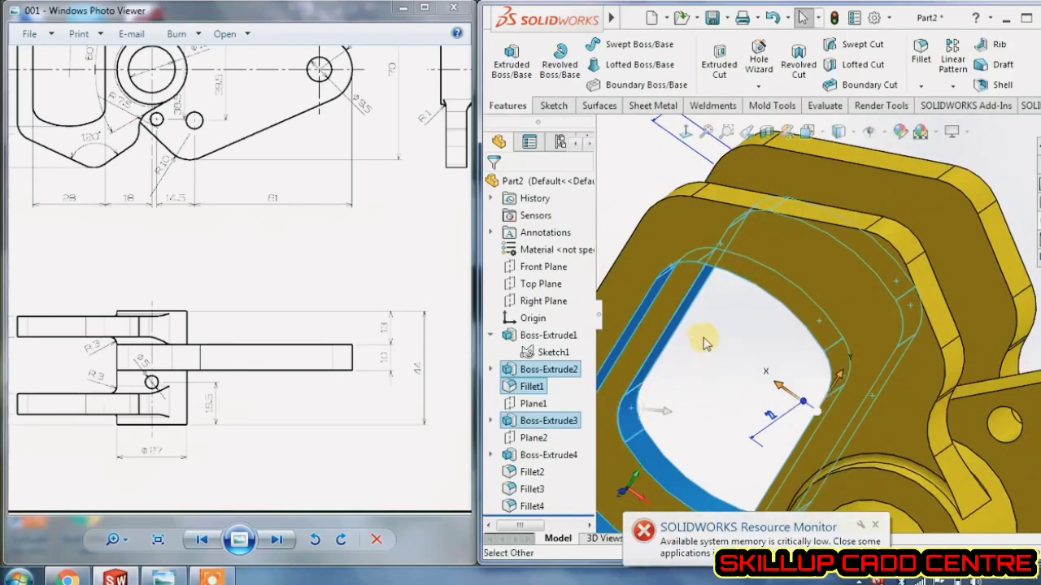
scroll(735, 344, "up", 4)
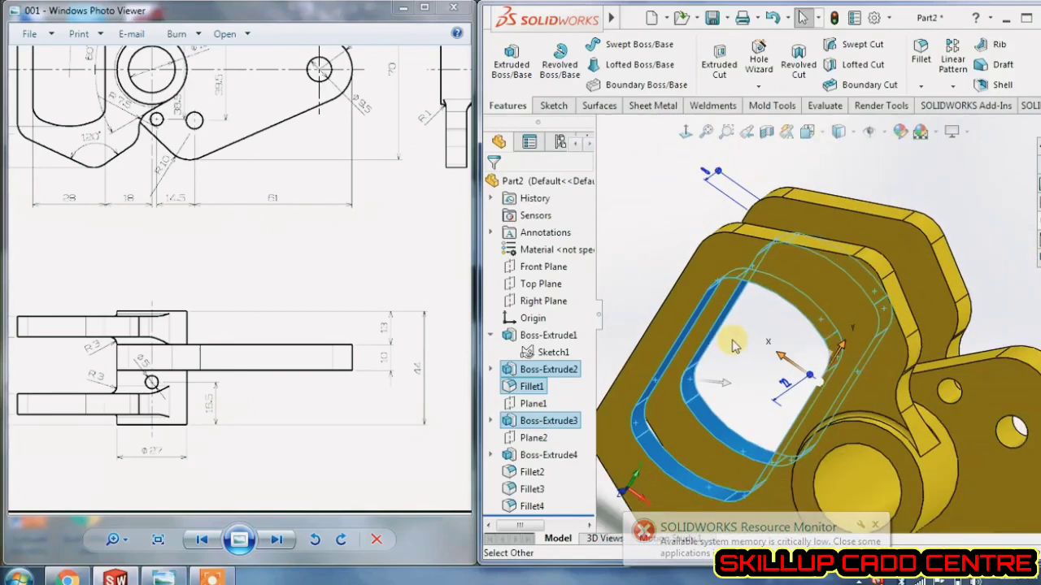
- Add the ring's bore, the tapered arm's two upper holes and its larger lower hole to the face selection
left_click(869, 457, "ctrl")
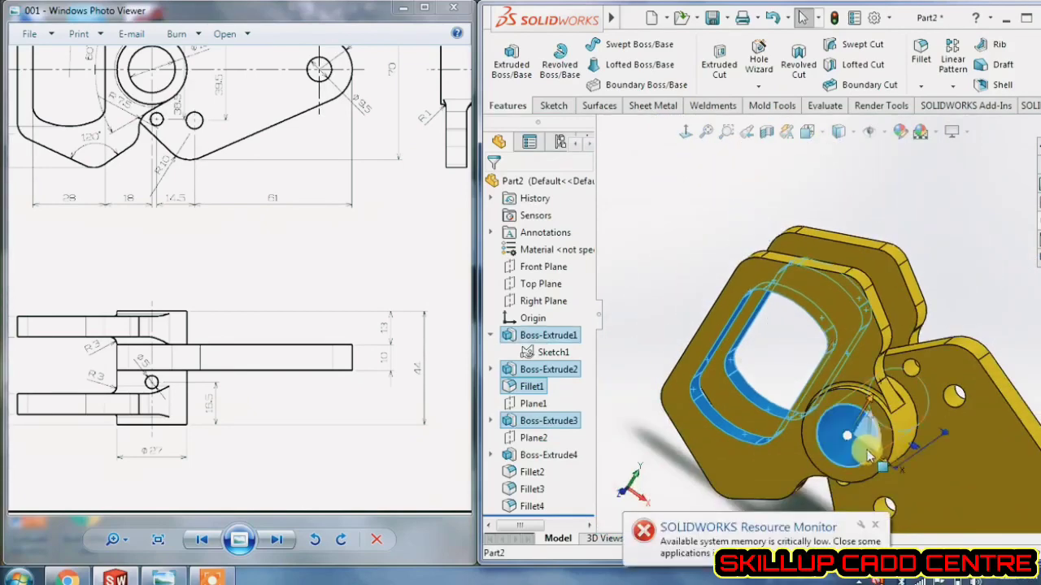
left_click(913, 372, "ctrl")
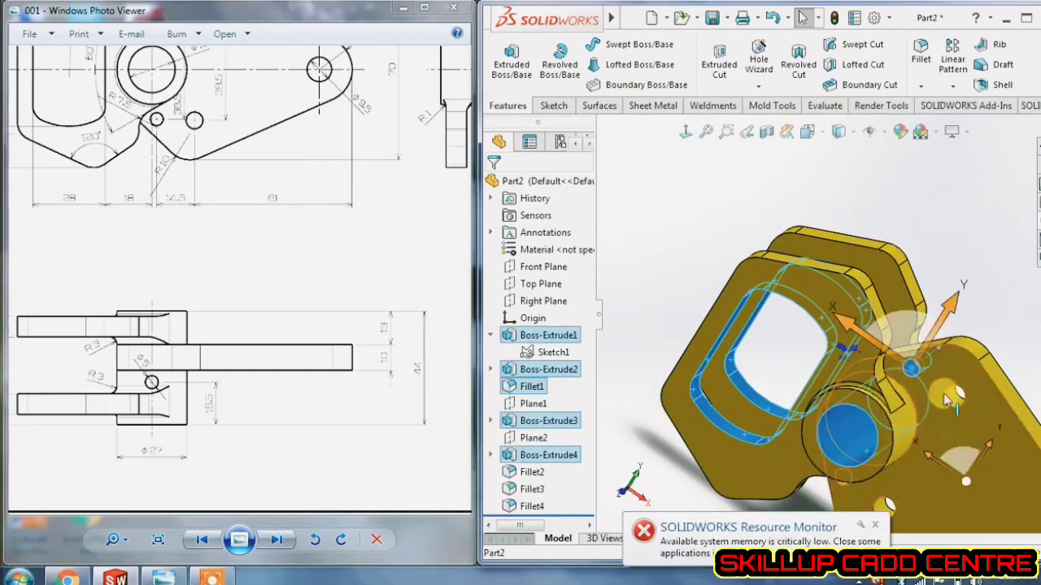
left_click(954, 396, "ctrl")
scroll(937, 398, "up", 3)
scroll(922, 452, "down", 5)
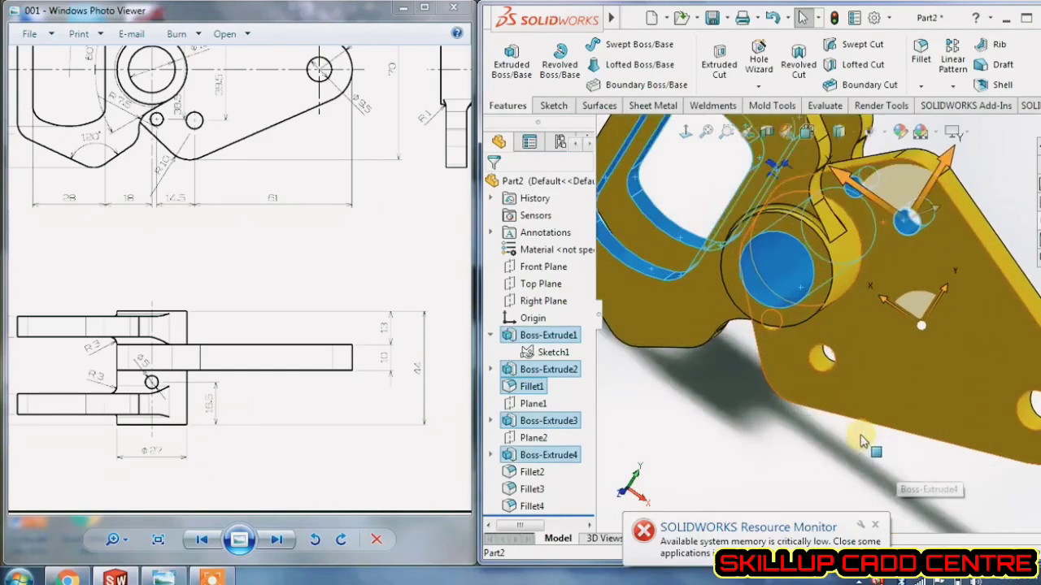
left_click(824, 355, "ctrl")
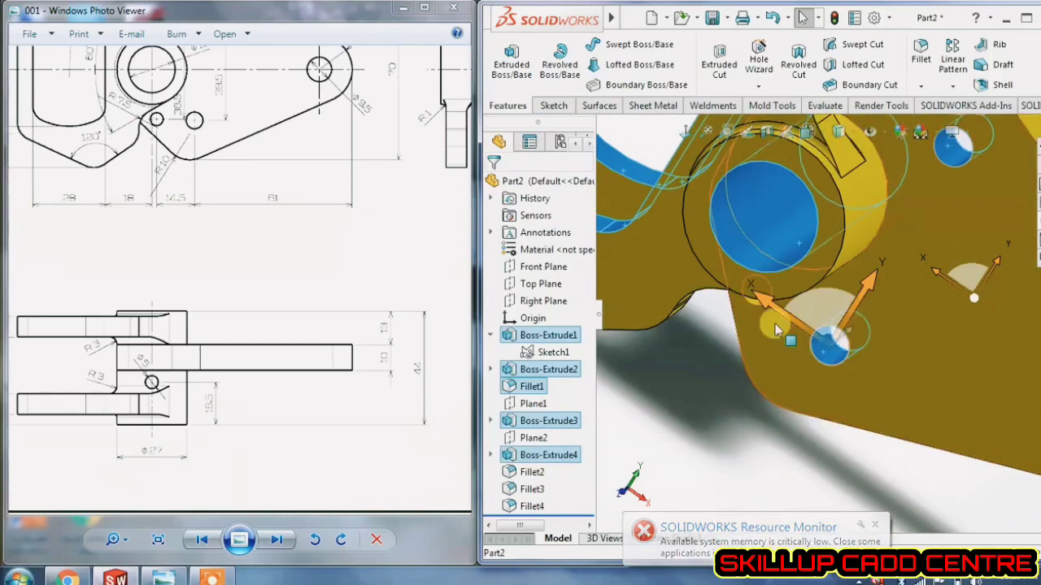
- Add the arm's small lower hole and the hole at its tip, and colour all selected faces pale yellow
middle_click_drag(773, 324, 807, 352, "ctrl")
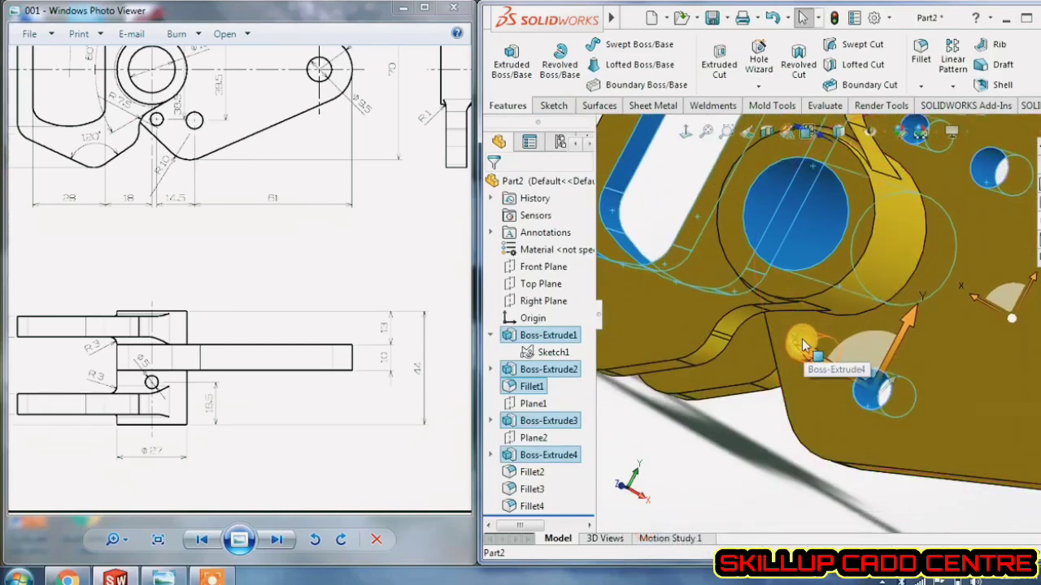
left_click(802, 341)
scroll(813, 358, "up", 5)
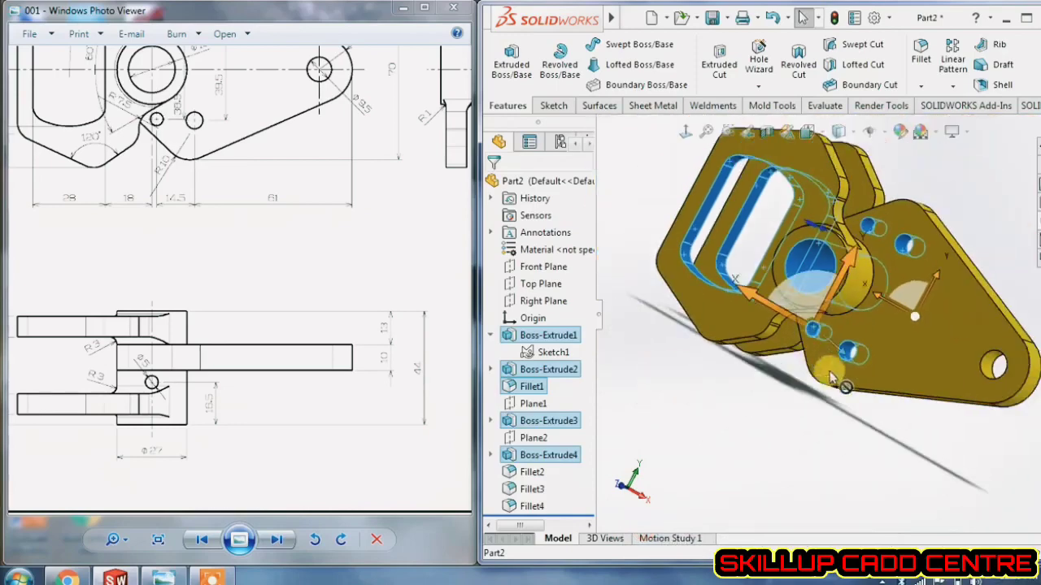
scroll(992, 372, "down", 3)
left_click(972, 355, "ctrl")
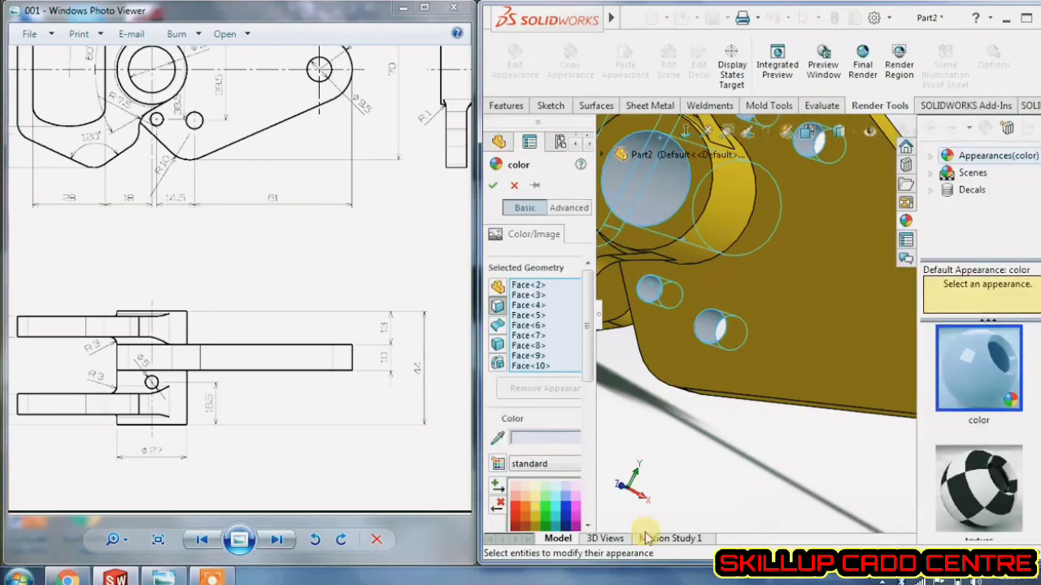
left_click(536, 495)
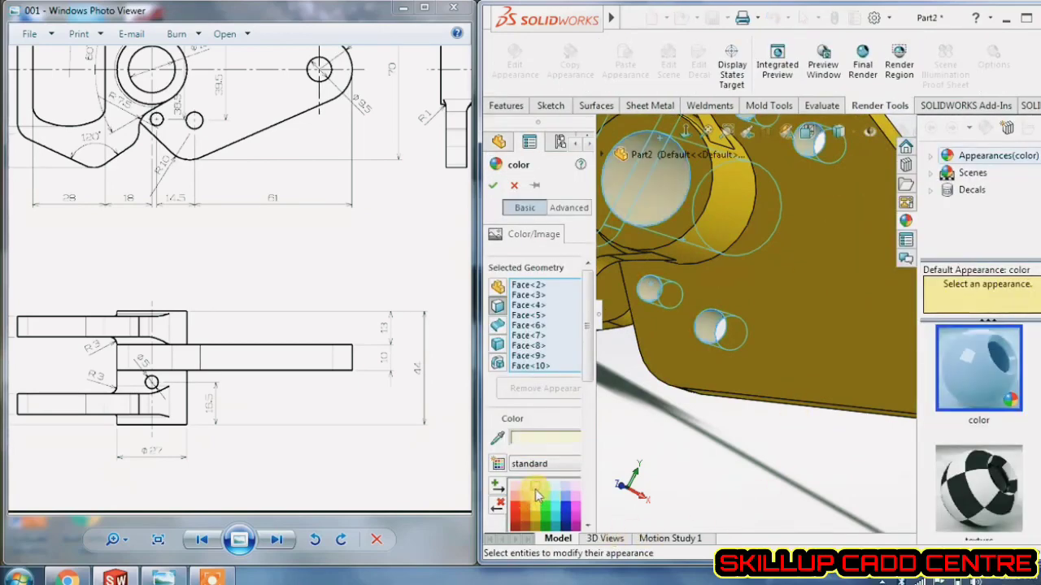
left_click(495, 186)
- Examine the drawing's top view for the diameter and position of the small hole in the ring between the plates
scroll(767, 396, "up", 5)
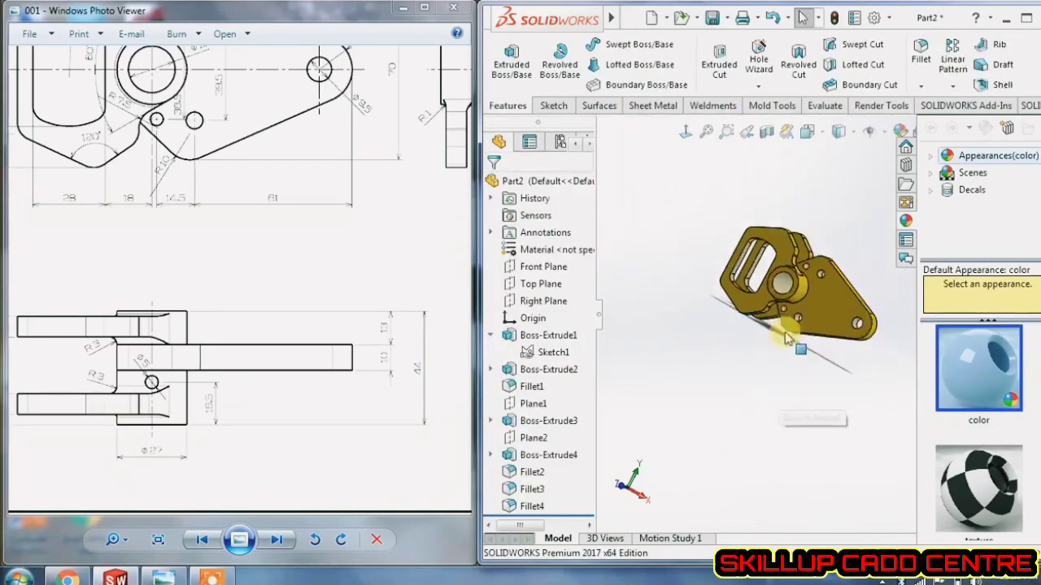
mouse_move(798, 281)
middle_mouse_down()
mouse_move(841, 279)
mouse_move(845, 366)
mouse_move(862, 350)
mouse_move(774, 327)
mouse_move(773, 400)
mouse_move(776, 371)
middle_mouse_up()
scroll(801, 273, "down", 3)
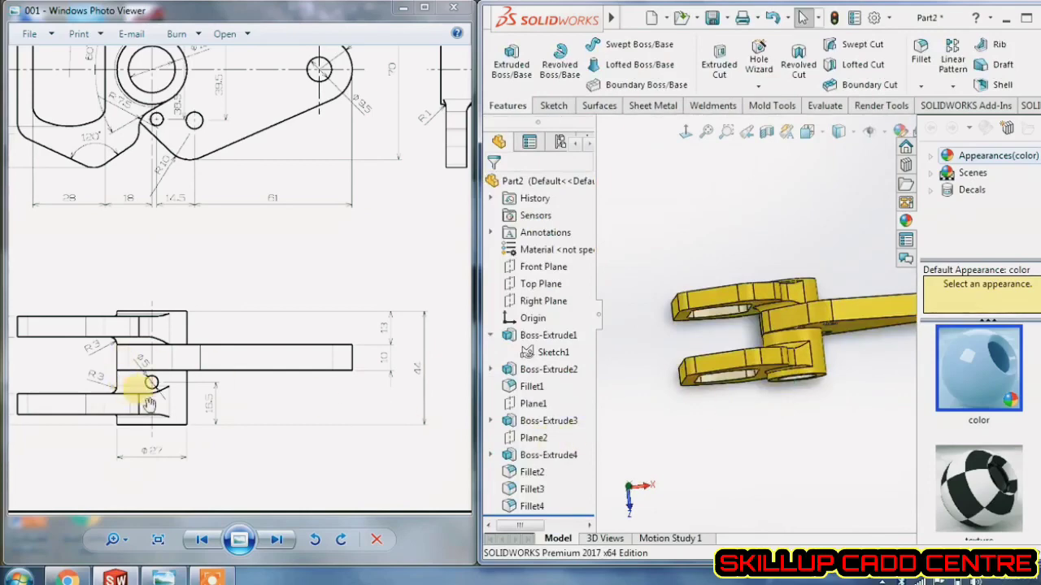
mouse_move(341, 333)
left_mouse_down()
mouse_move(163, 479)
mouse_move(349, 406)
mouse_move(418, 451)
mouse_move(419, 387)
mouse_move(405, 367)
left_mouse_up()
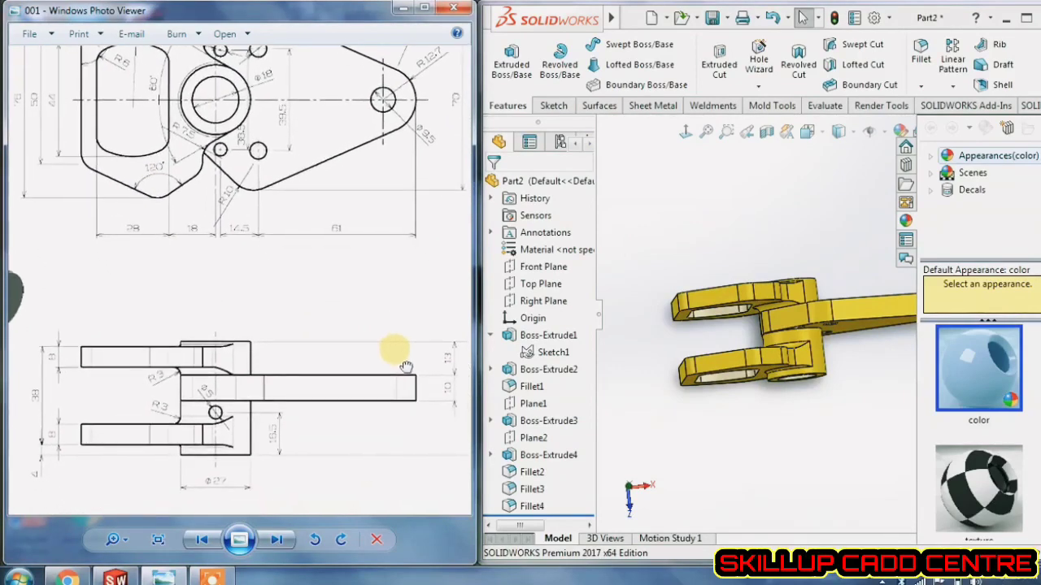
scroll(210, 423, "up", 5)
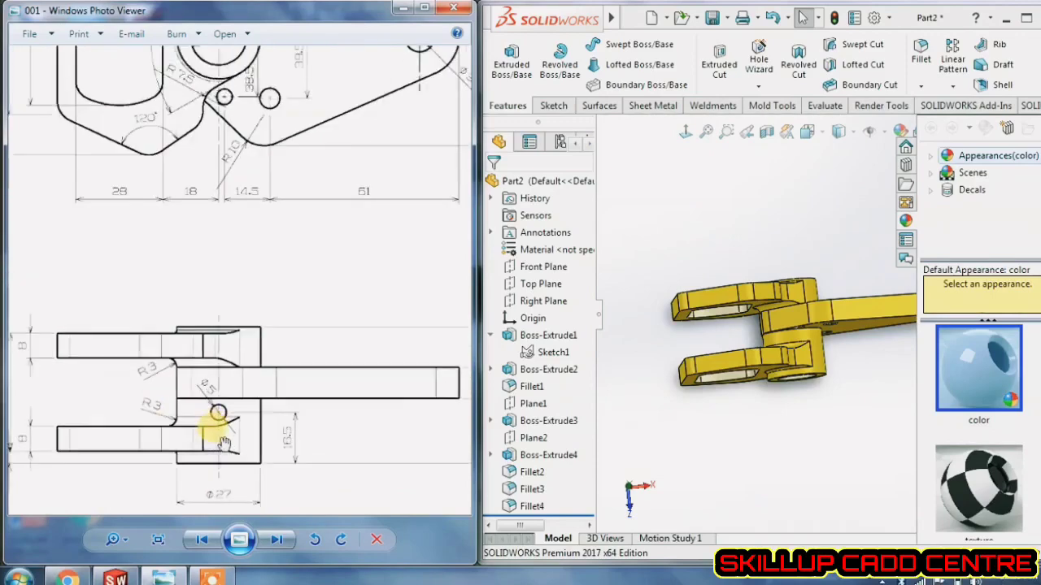
left_click_drag(248, 430, 249, 422)
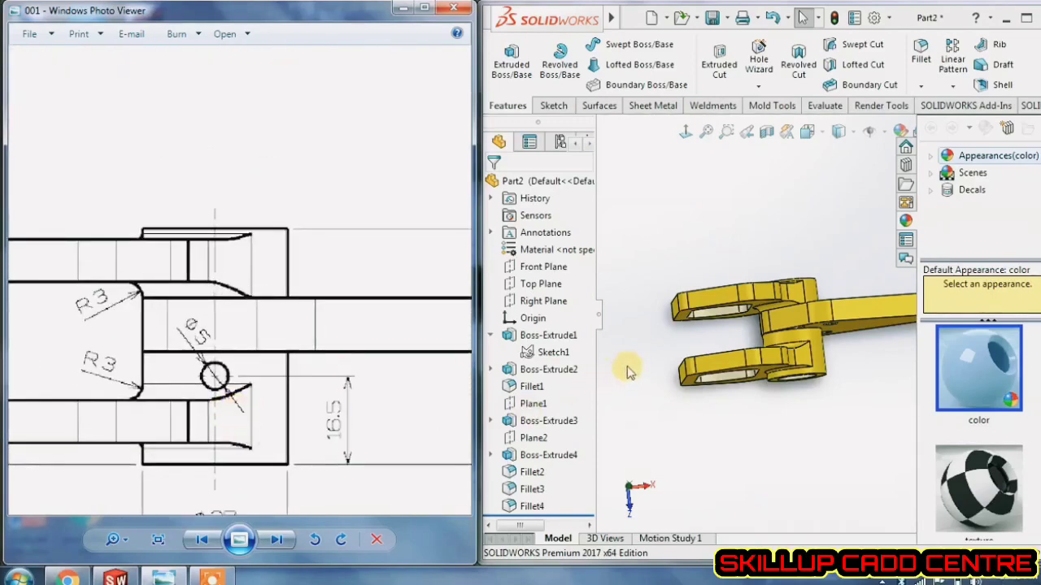
- Start a sketch on the Top Plane and view it face-on
mouse_move(720, 339)
middle_mouse_down()
mouse_move(704, 307)
mouse_move(710, 338)
middle_mouse_up()
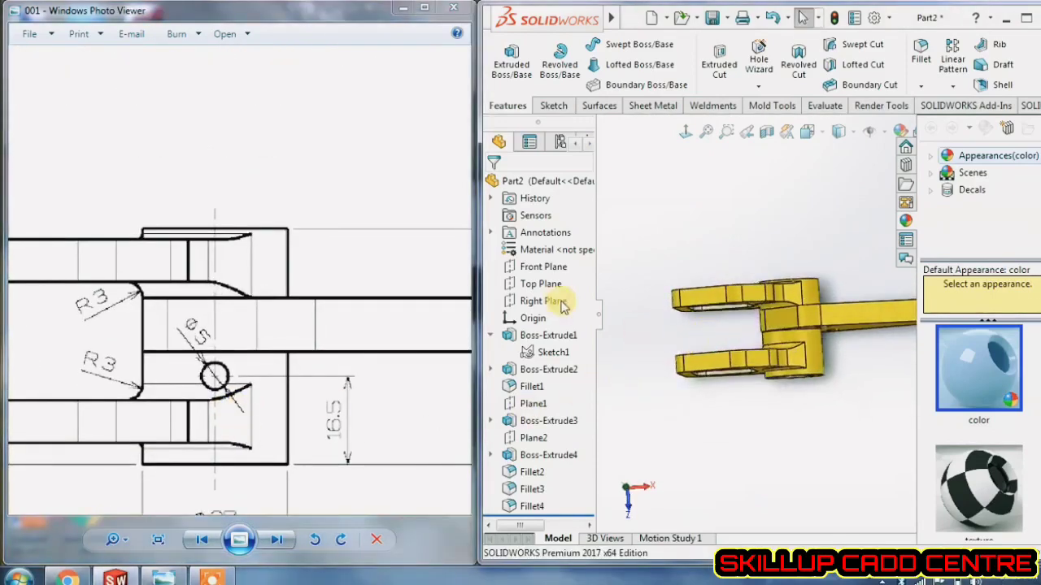
left_click(541, 285)
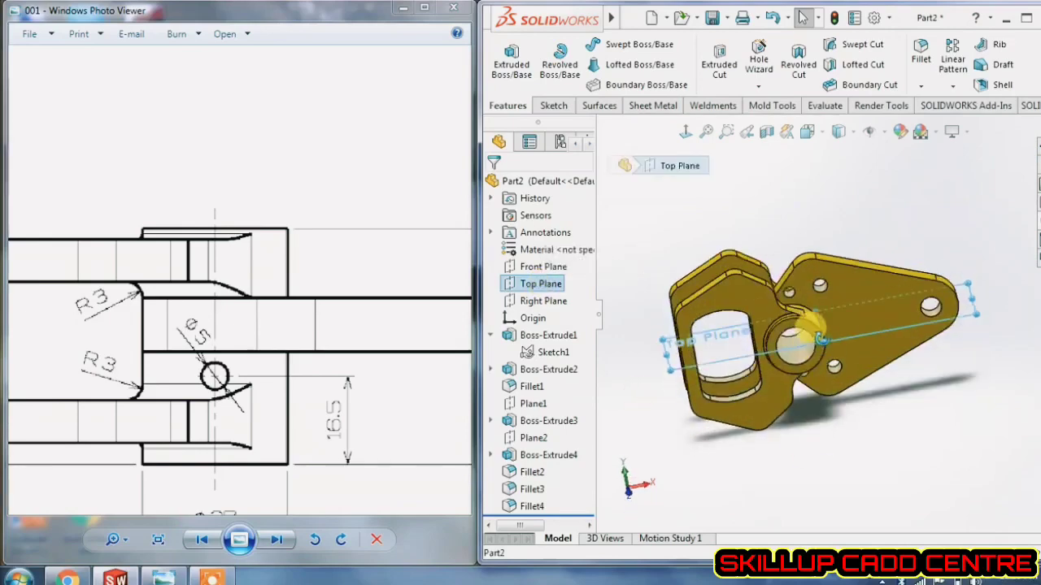
middle_click_drag(809, 351, 819, 370)
left_click(547, 284)
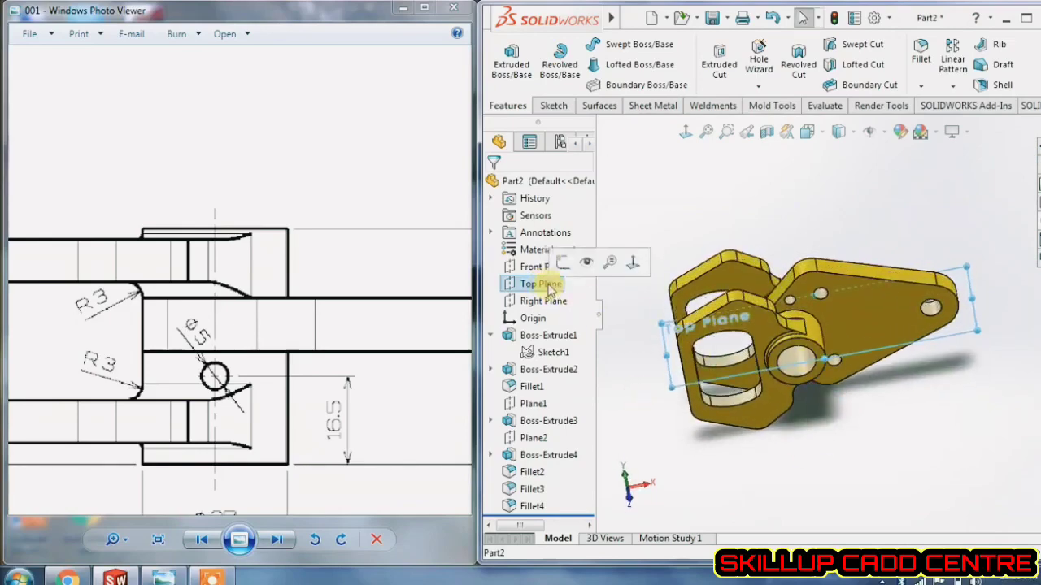
left_click(565, 267)
left_click(696, 226)
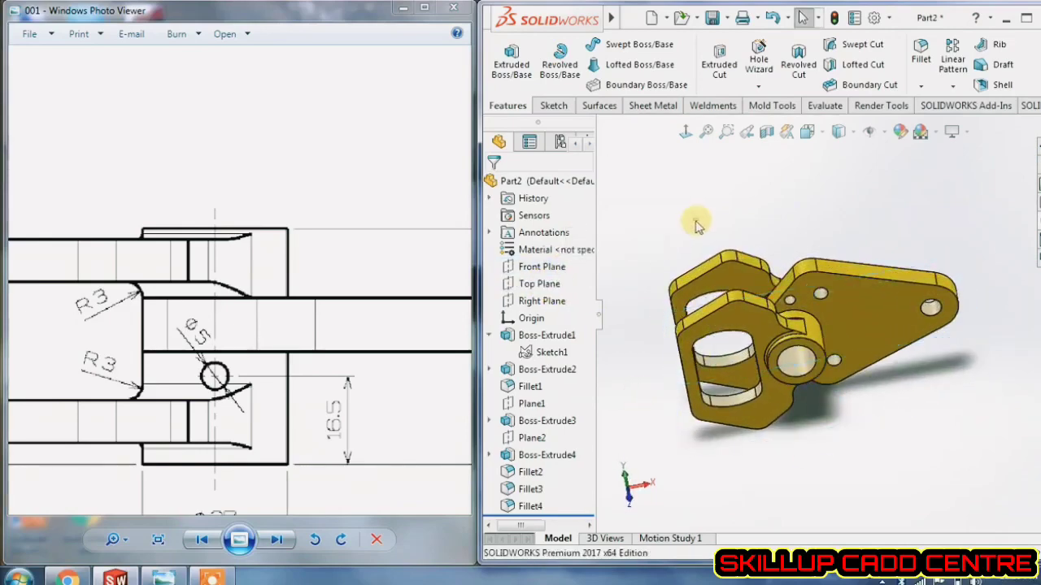
left_click(555, 285)
left_click(561, 265)
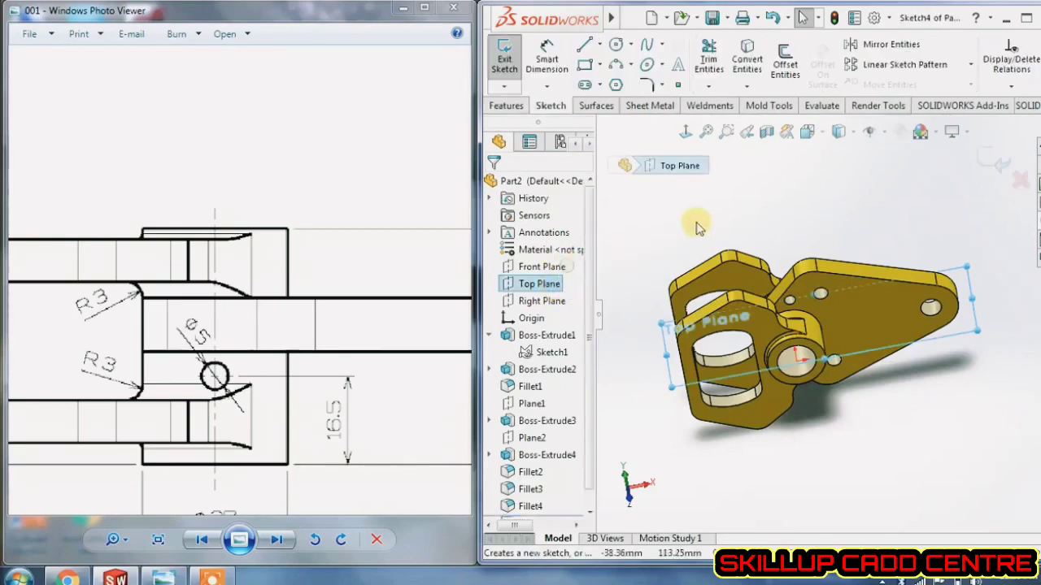
left_click(685, 132)
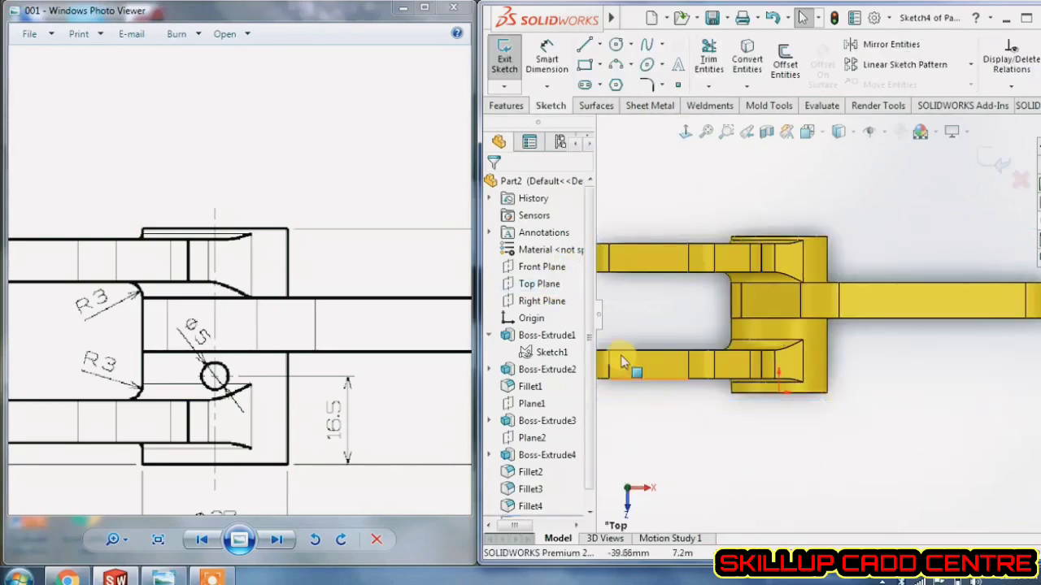
left_click_drag(595, 321, 567, 321)
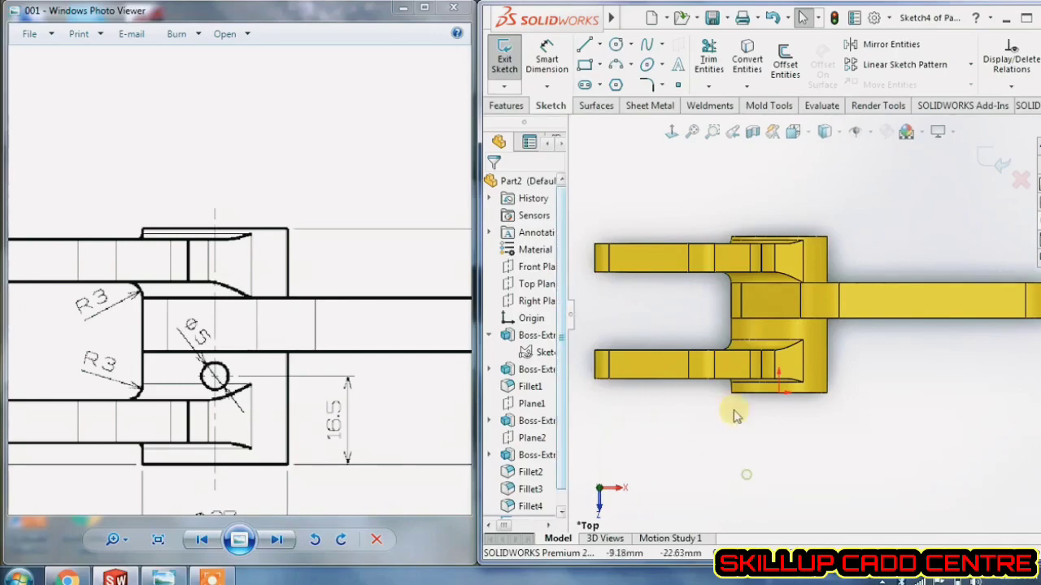
- Sketch a circle on the ring between the tapered arm and the front slotted plate, in line with the origin, and set its diameter to 5 mm
scroll(735, 416, "up", 3)
left_click(615, 43)
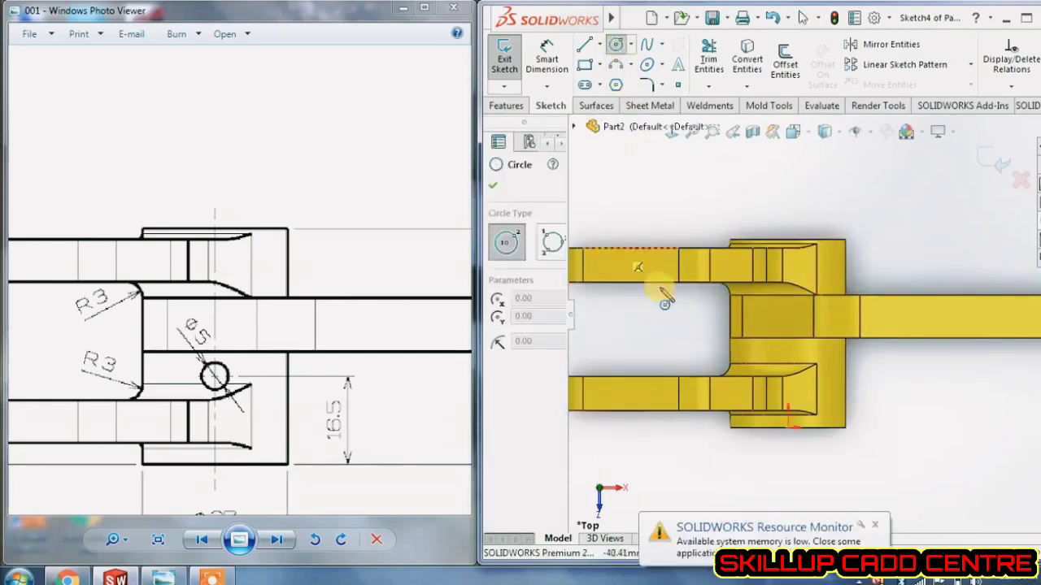
left_click(788, 353)
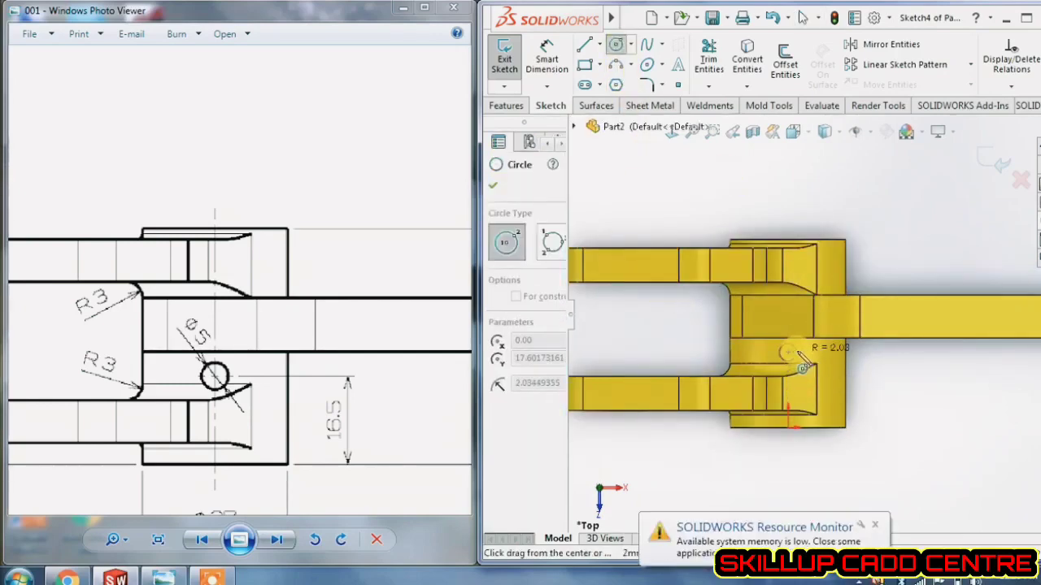
left_click(797, 359)
left_click(543, 67)
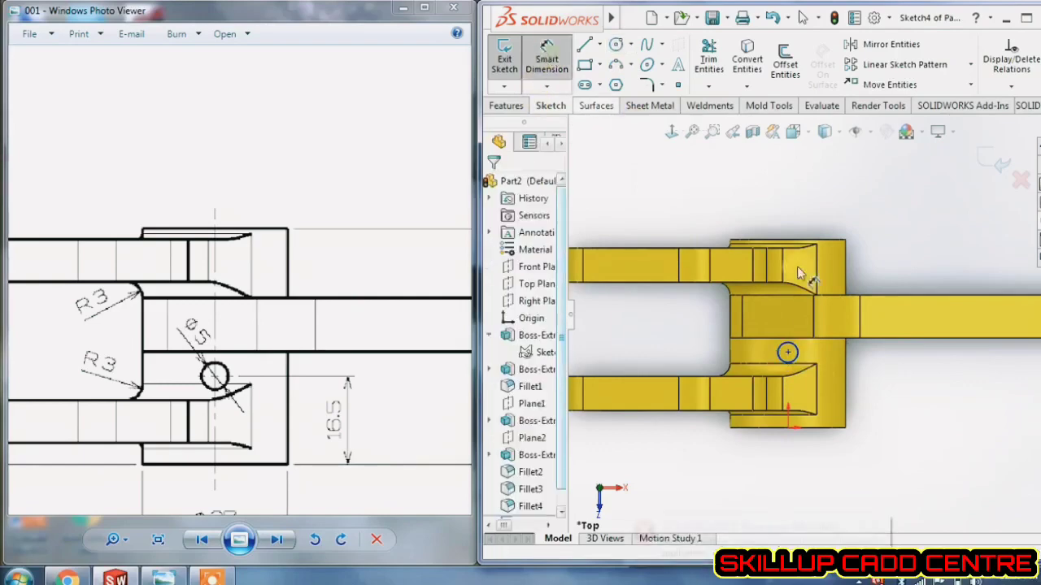
left_click(800, 353)
left_click(823, 356)
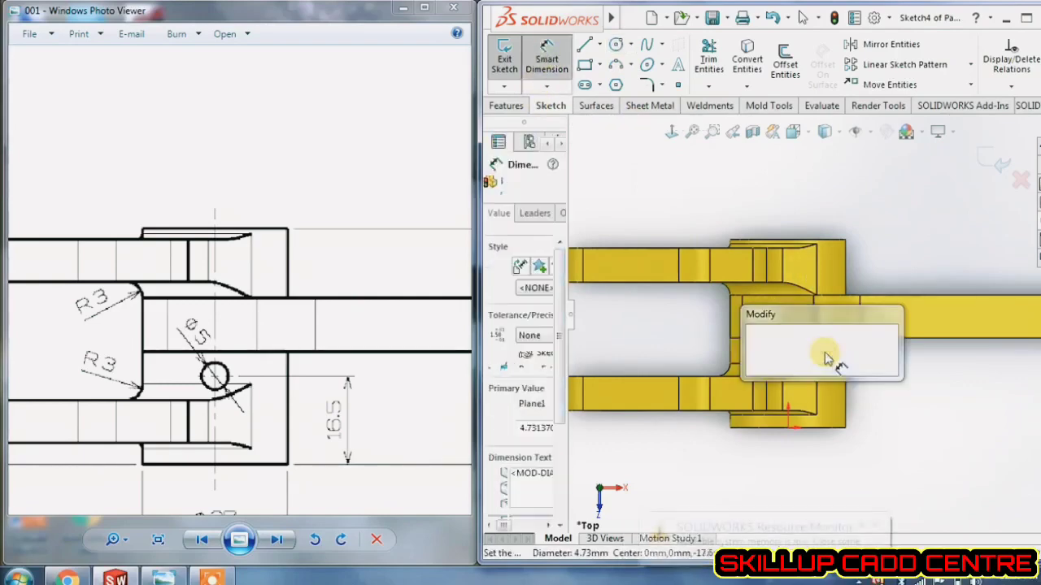
type("5")
key("Return")
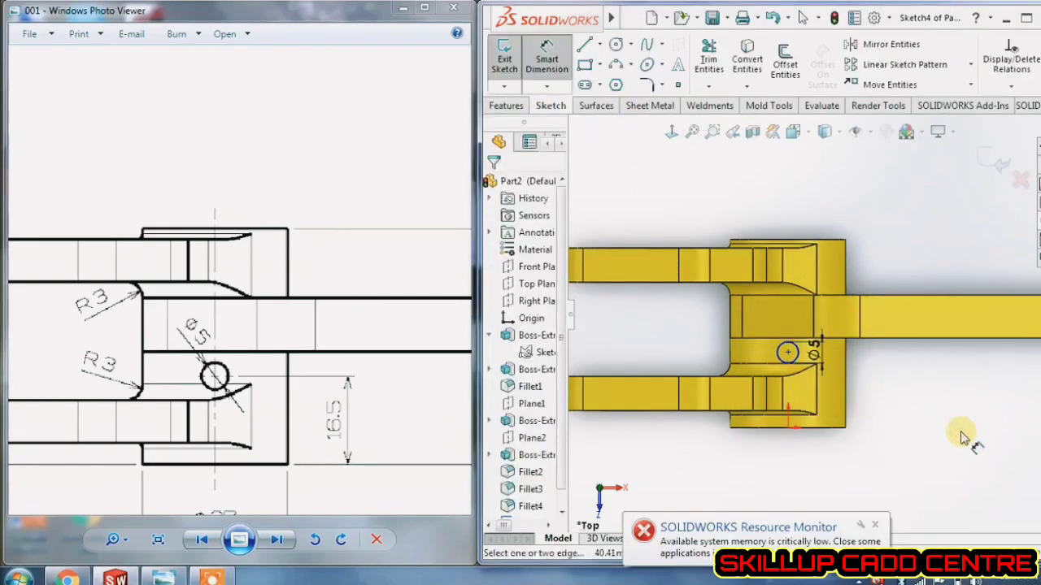
- Dimension the circle's centre 16.5 mm from the ring's front end face and leave the dimension command
left_click(789, 351)
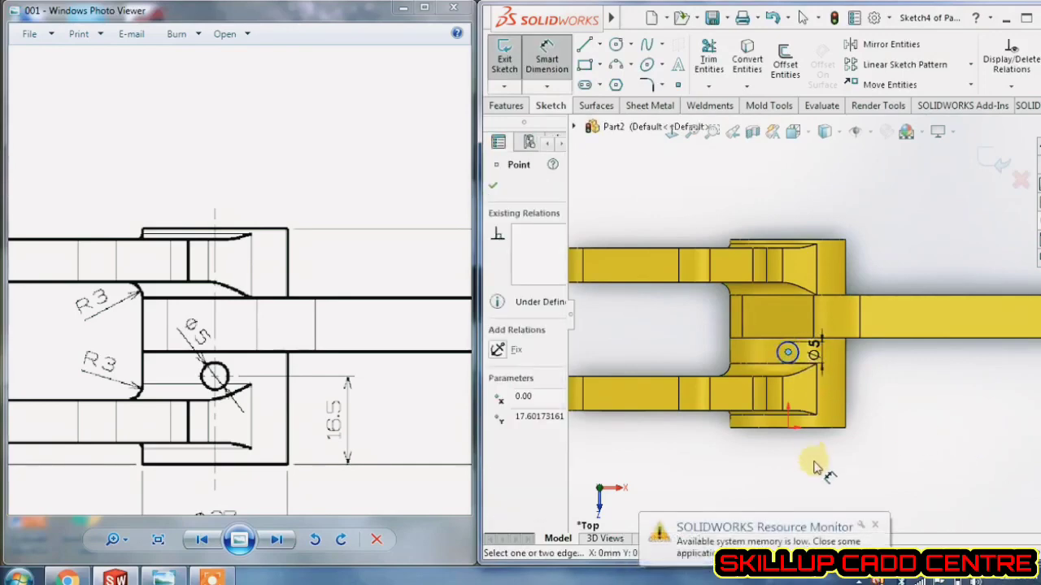
left_click(837, 407)
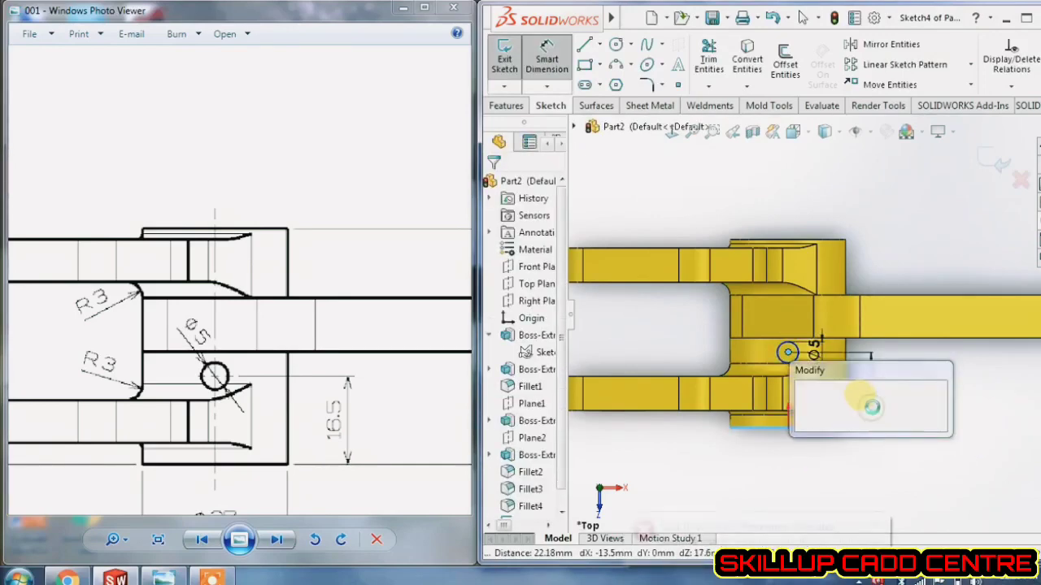
type("16.5")
key("Return")
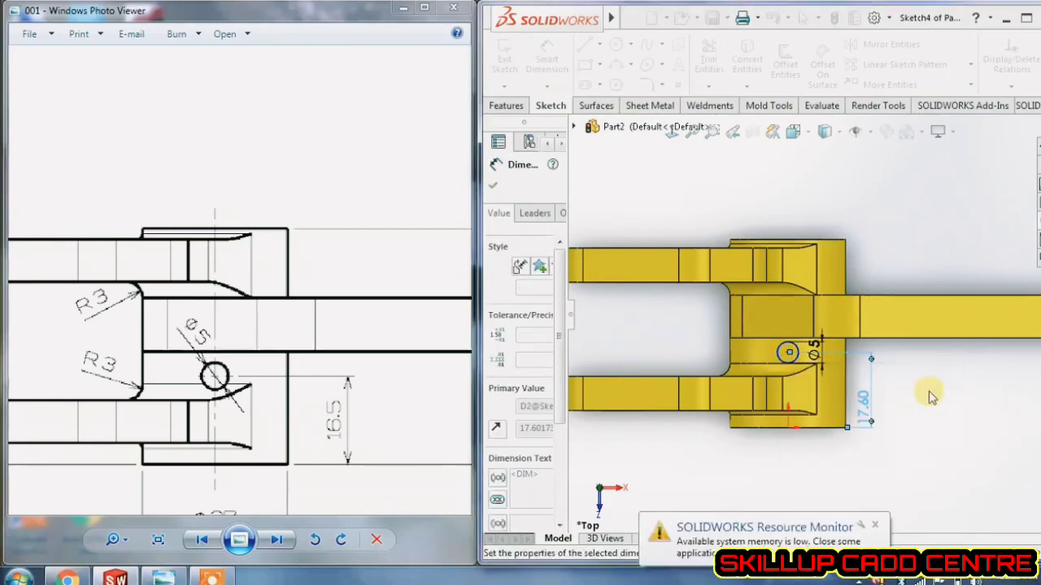
left_click(929, 391)
right_click(928, 388)
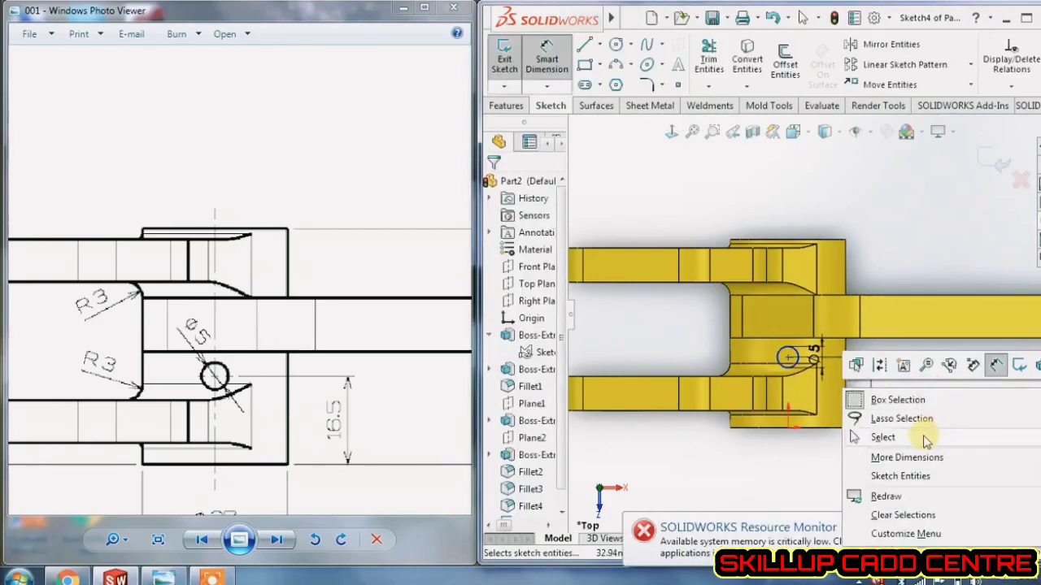
left_click(883, 438)
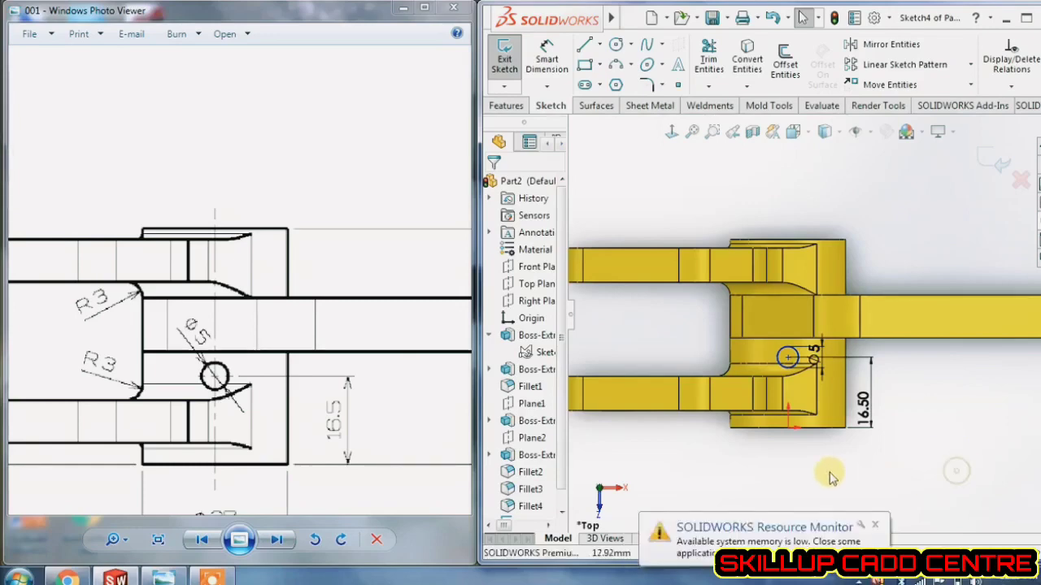
- Add a vertical relation between the origin and the circle's centre
left_click(789, 429)
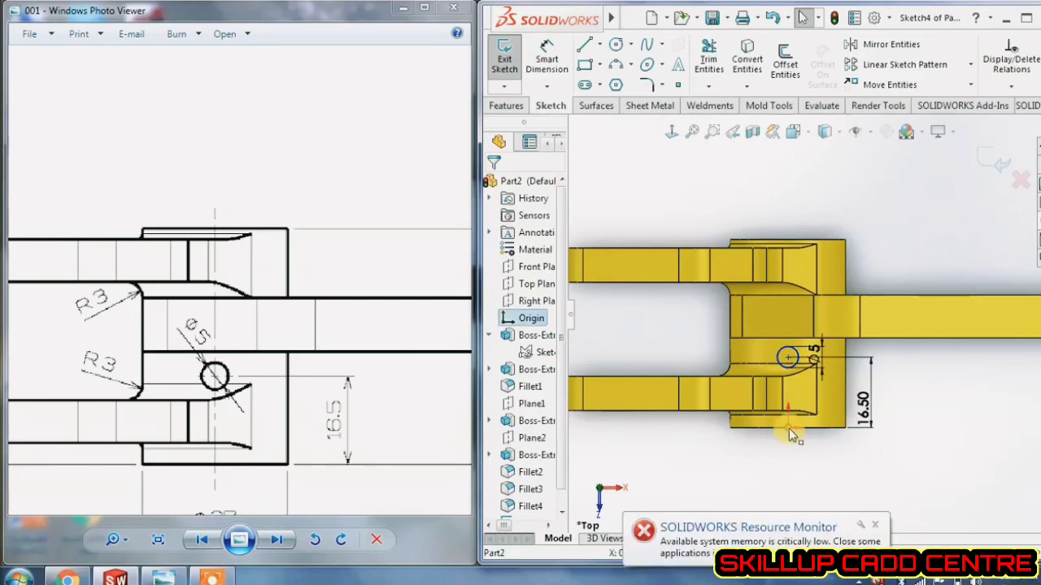
left_click(789, 362, "ctrl")
left_click(525, 455)
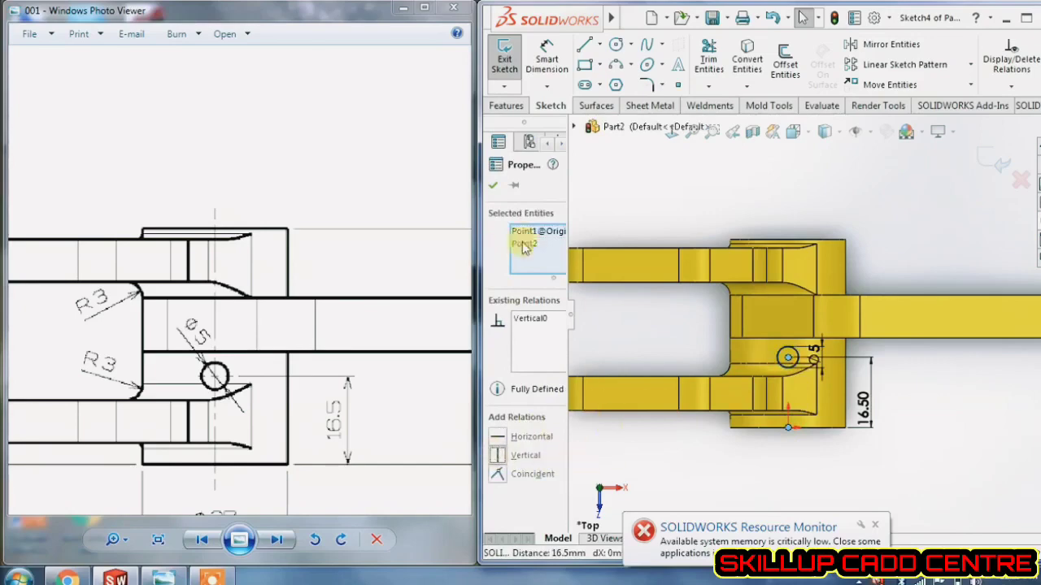
left_click(496, 186)
- Check the drawing's front view, and cut the circle through the ring with blind depths of 31 mm downward and 40 mm upward
scroll(244, 294, "down", 3)
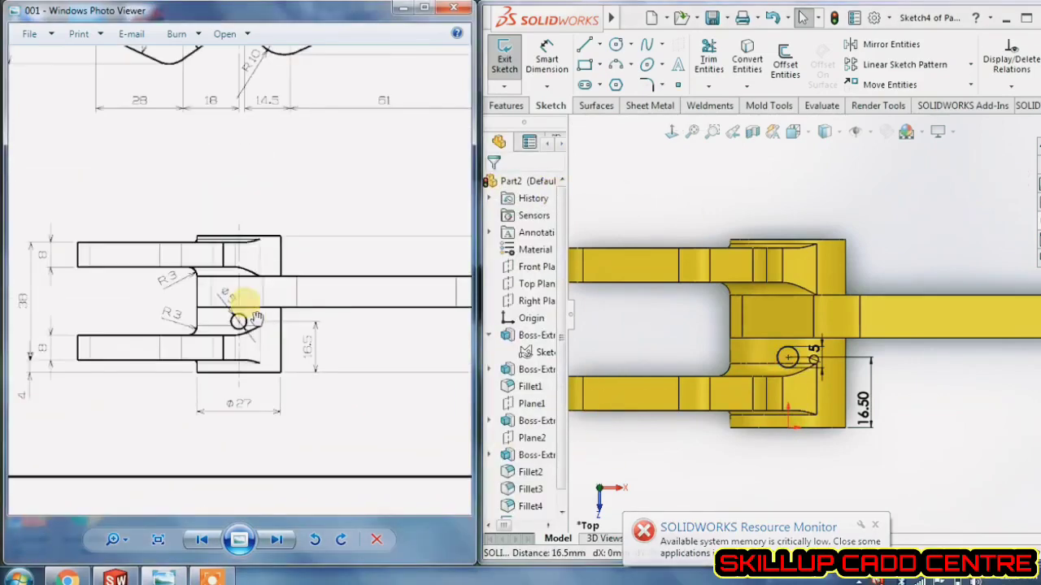
left_click_drag(291, 297, 284, 388)
mouse_move(292, 221)
left_mouse_down()
mouse_move(283, 405)
mouse_move(277, 236)
mouse_move(264, 301)
left_mouse_up()
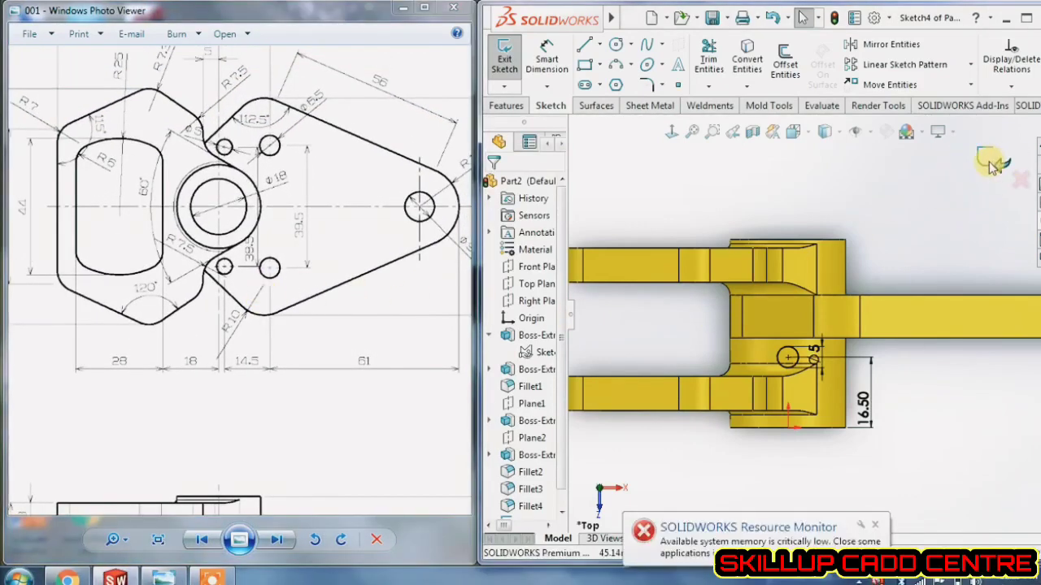
scroll(918, 299, "up", 2)
mouse_move(900, 366)
middle_mouse_down()
mouse_move(894, 279)
mouse_move(796, 338)
middle_mouse_up()
left_click(718, 61)
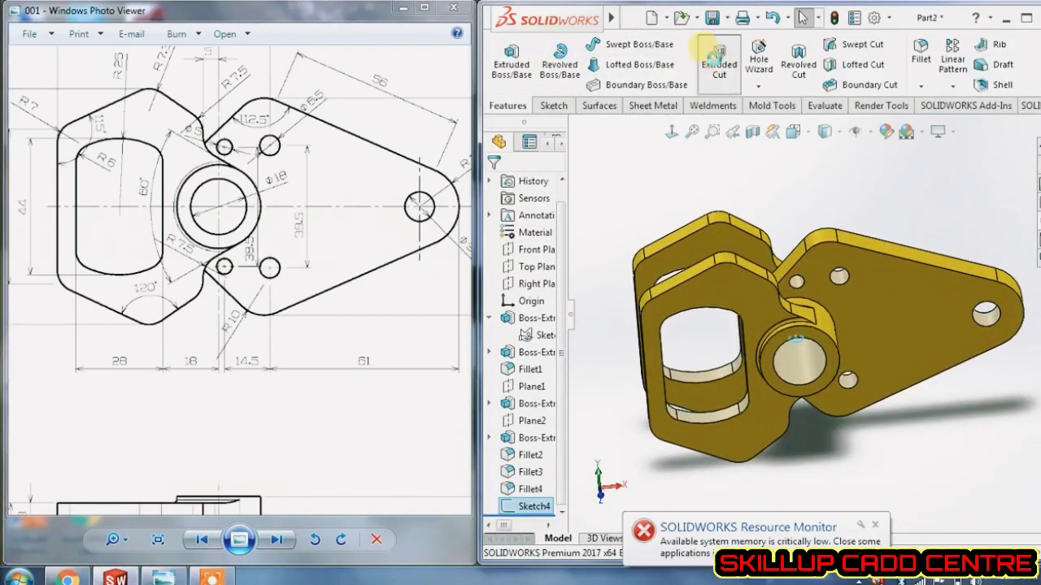
left_click(583, 322)
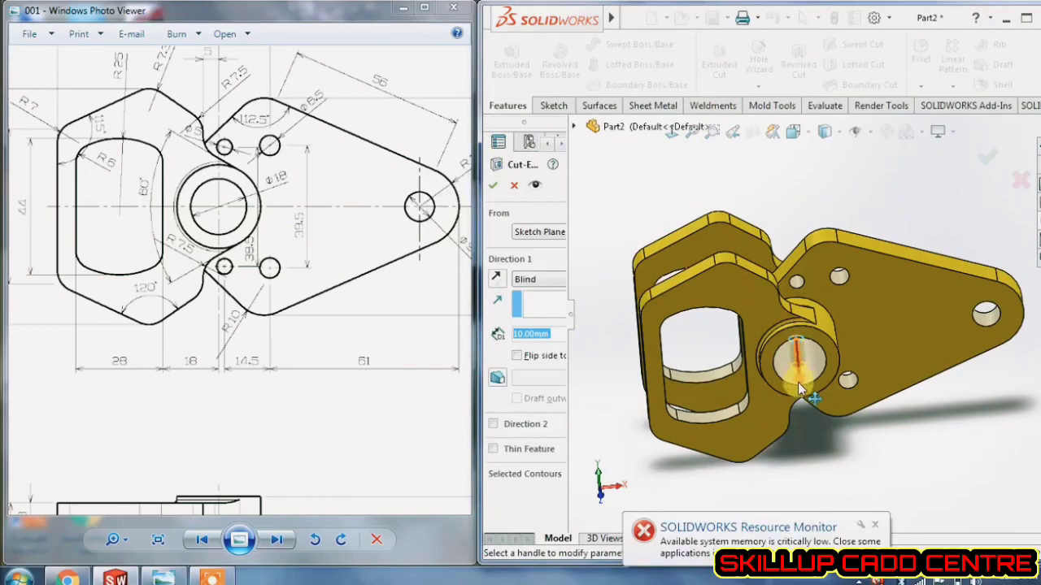
left_click_drag(800, 389, 809, 383)
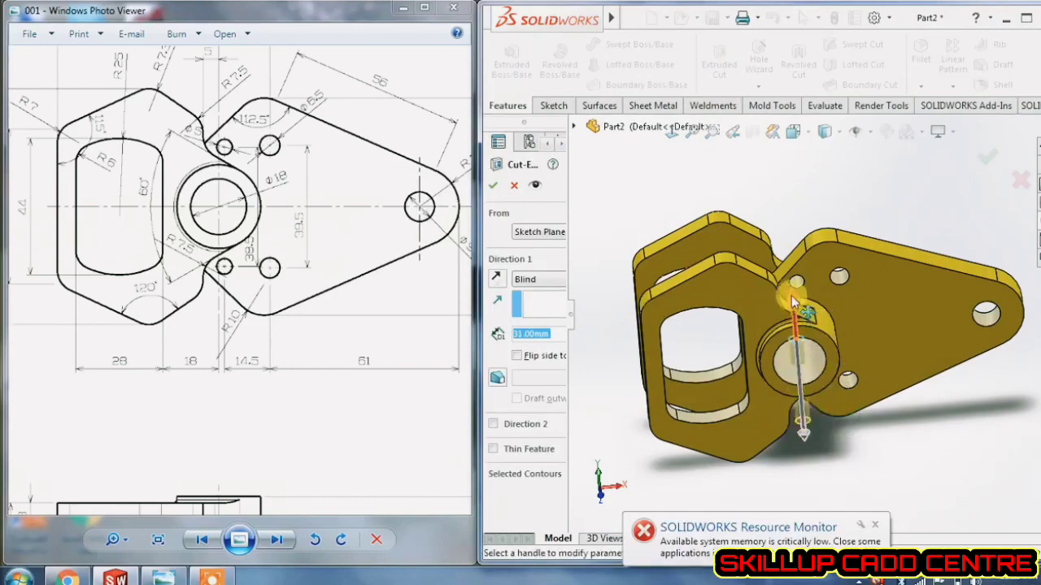
left_click_drag(791, 295, 786, 218)
left_click(493, 187)
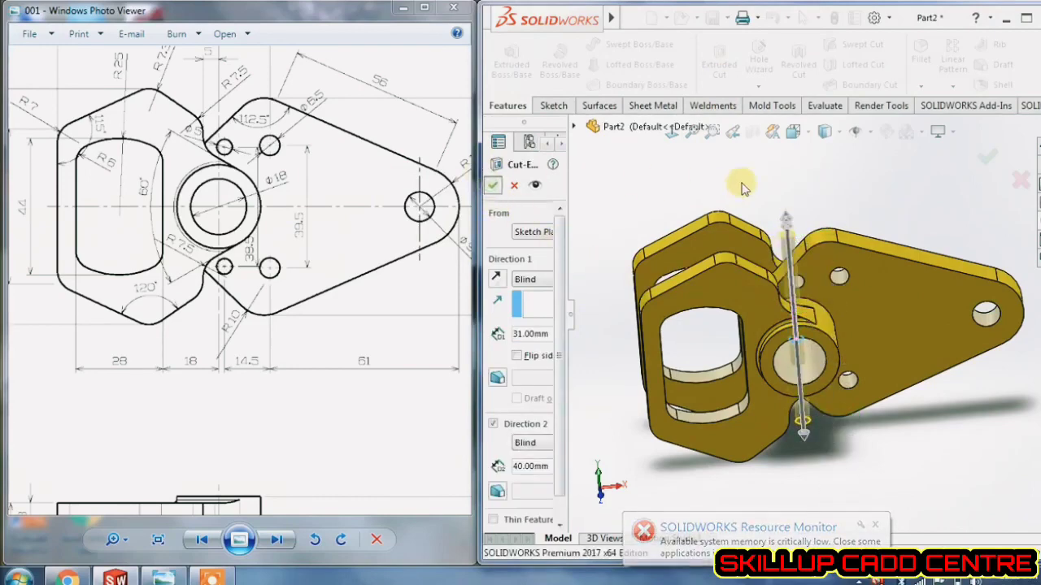
- Compare the new cross hole and the whole bracket with the drawing's shaded 3D view, and dismiss the memory notification
middle_click_drag(820, 182, 875, 265)
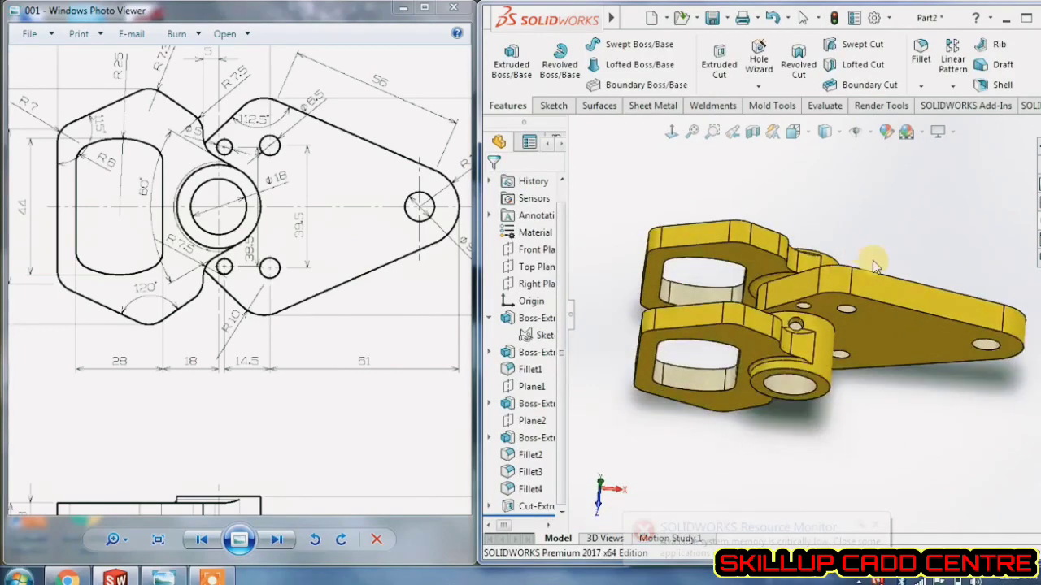
left_click_drag(381, 295, 446, 176)
left_click_drag(198, 305, 434, 235)
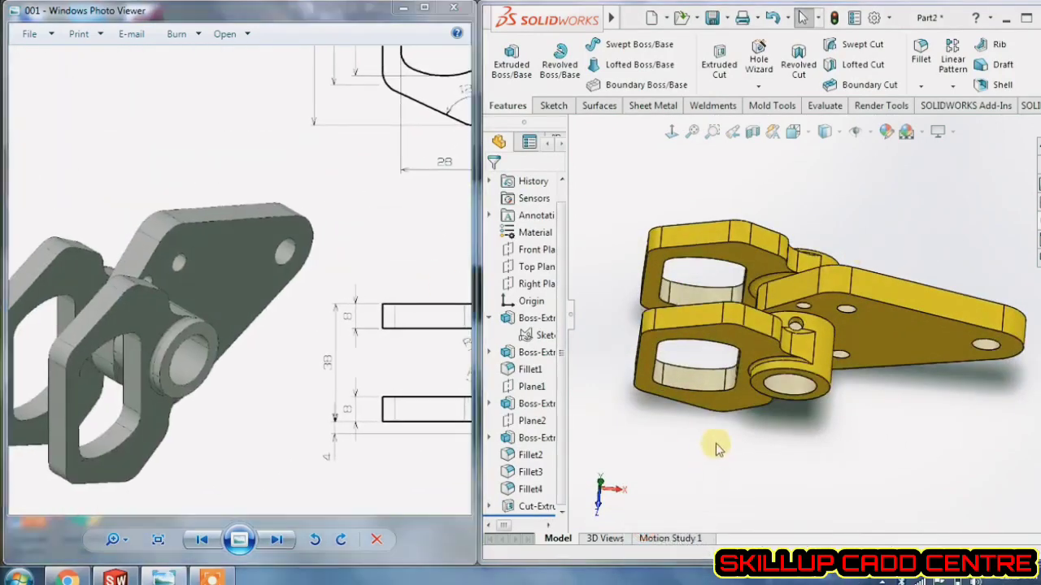
middle_click_drag(720, 442, 761, 412)
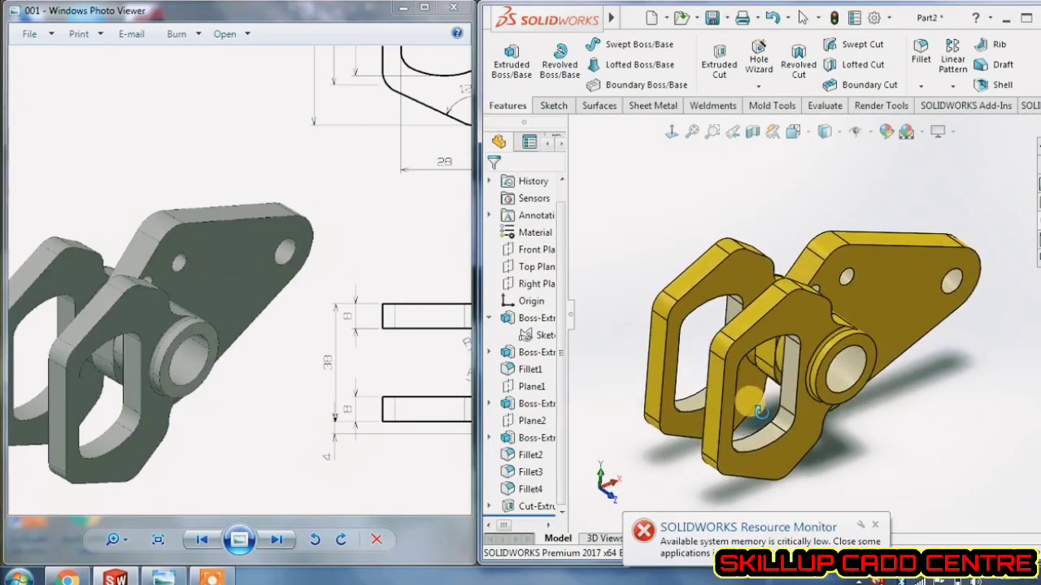
left_click(875, 525)
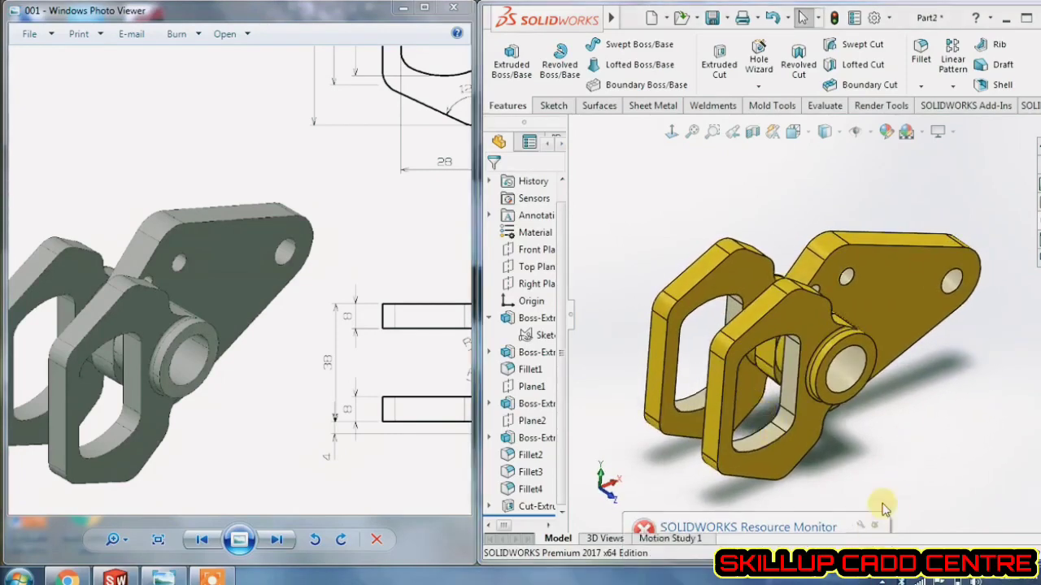
- Save the part as "sketch model" in the SOLIDWORKS DRGS folder
middle_click_drag(905, 416, 882, 373)
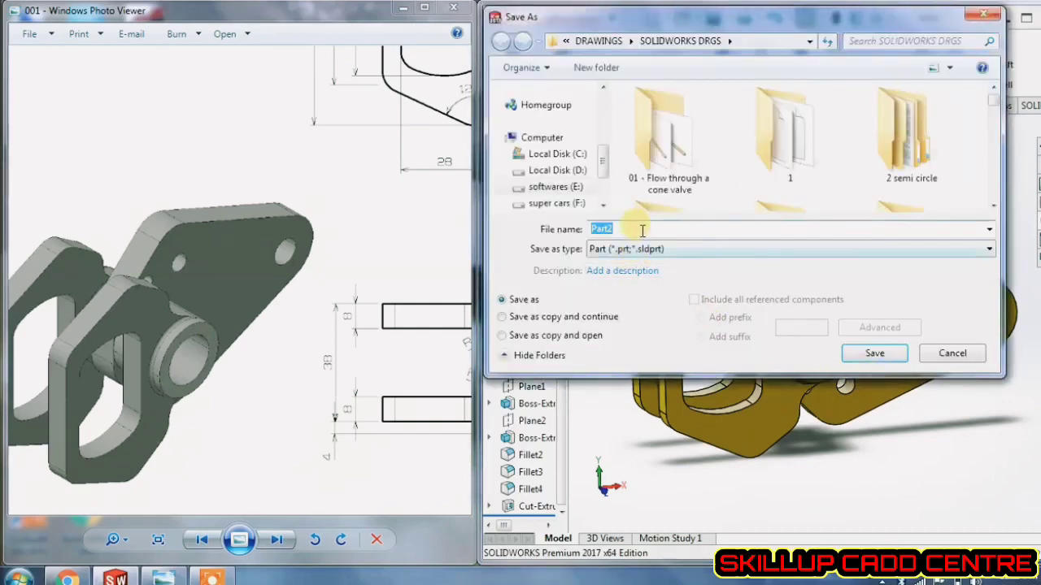
type("sketch model")
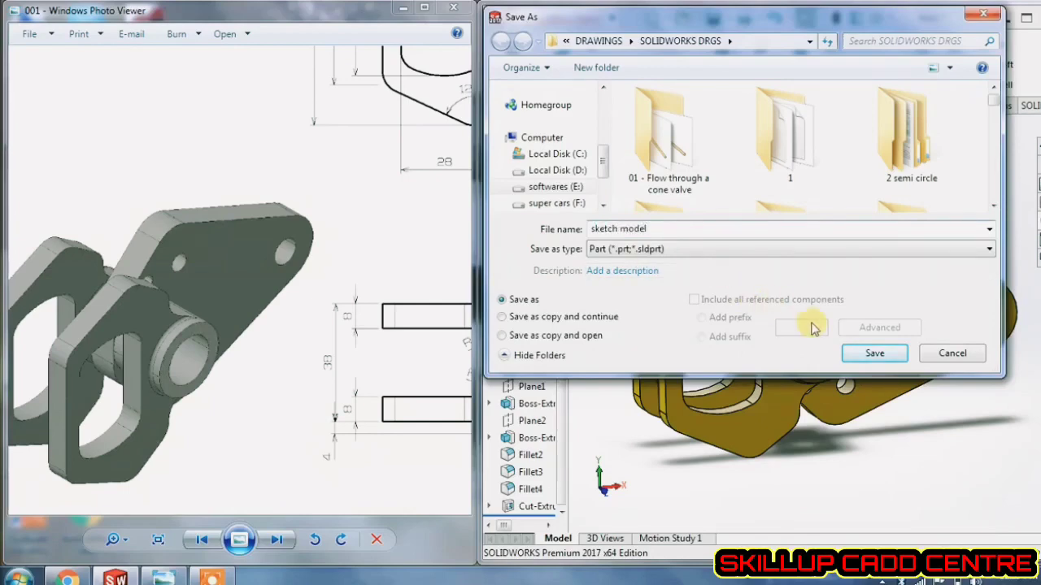
left_click(893, 354)
scroll(311, 307, "down", 5)
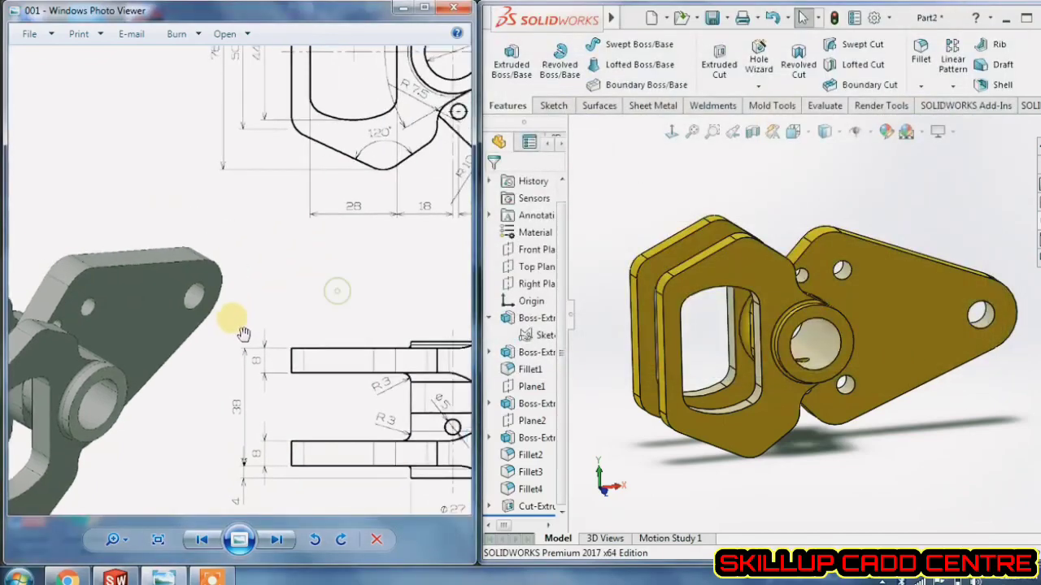
left_click_drag(311, 308, 174, 309)
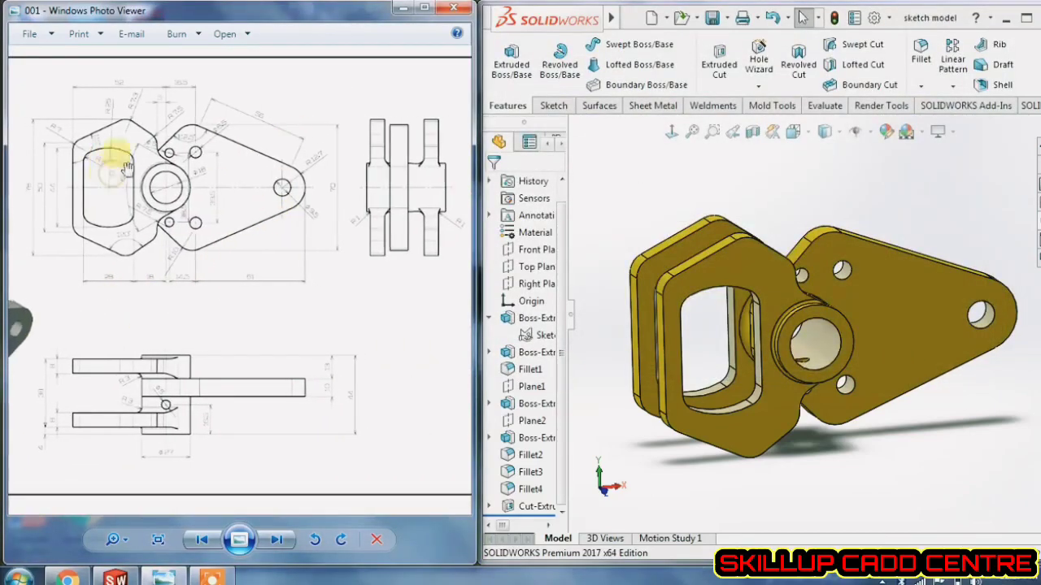
scroll(151, 142, "up", 2)
scroll(151, 145, "down", 1)
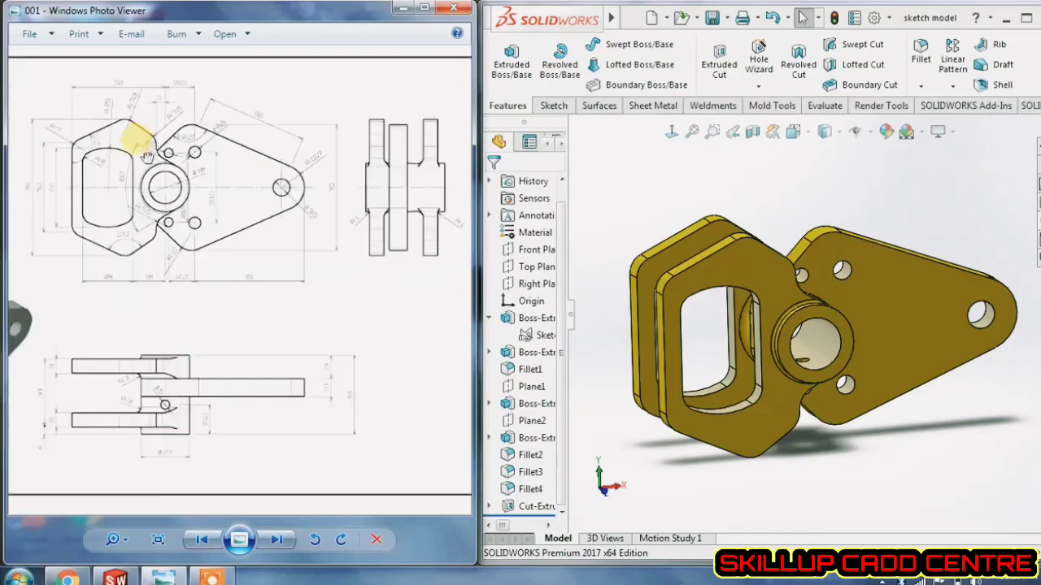
left_click_drag(147, 156, 159, 168)
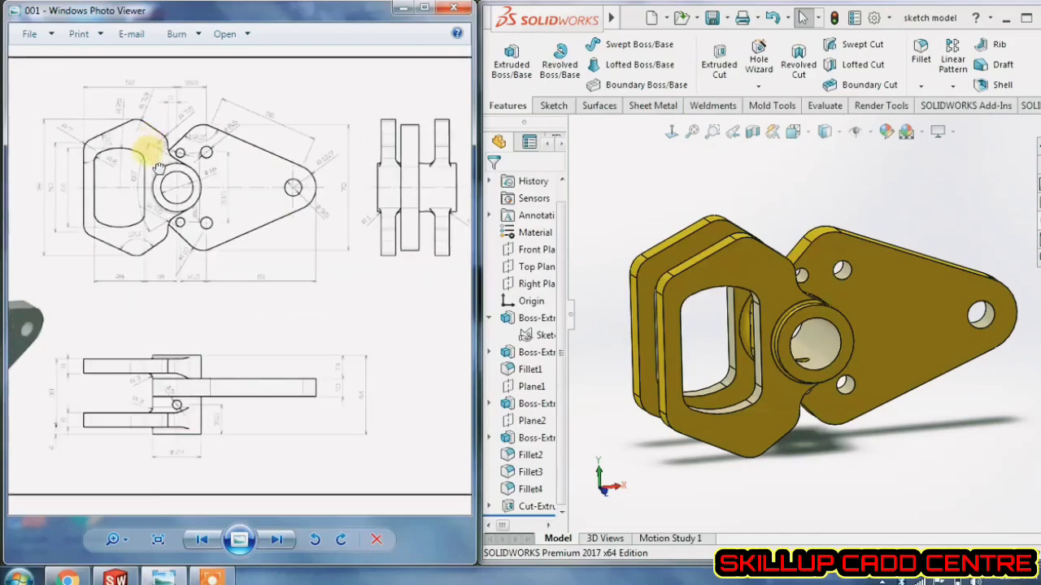
- Collapse the feature tree and inspect the finished bracket's plates, ring and holes in 3D against the 2D drawing
left_click(571, 320)
scroll(919, 335, "up", 1)
scroll(840, 329, "down", 2)
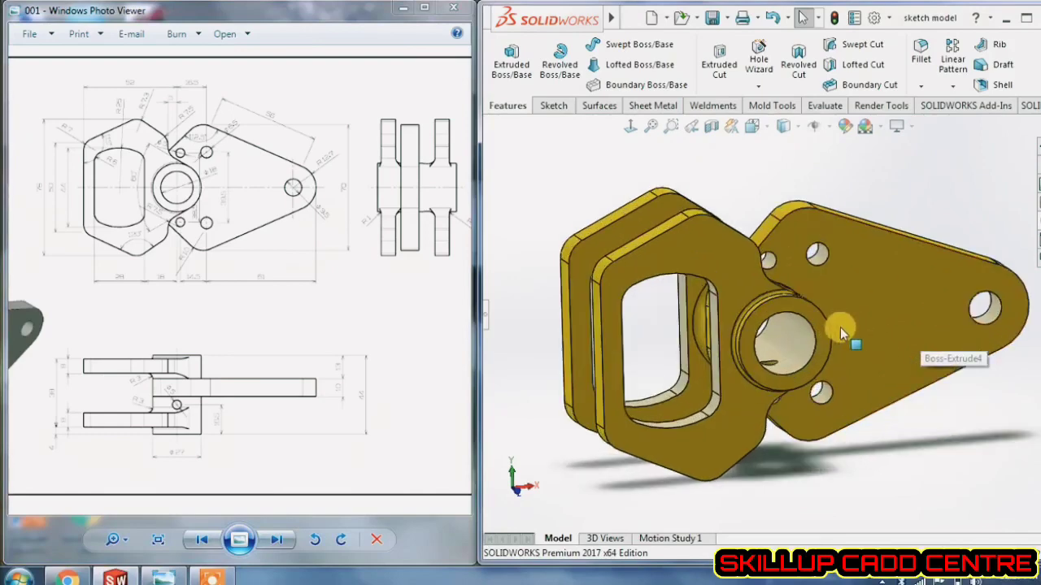
middle_click_drag(840, 327, 840, 350)
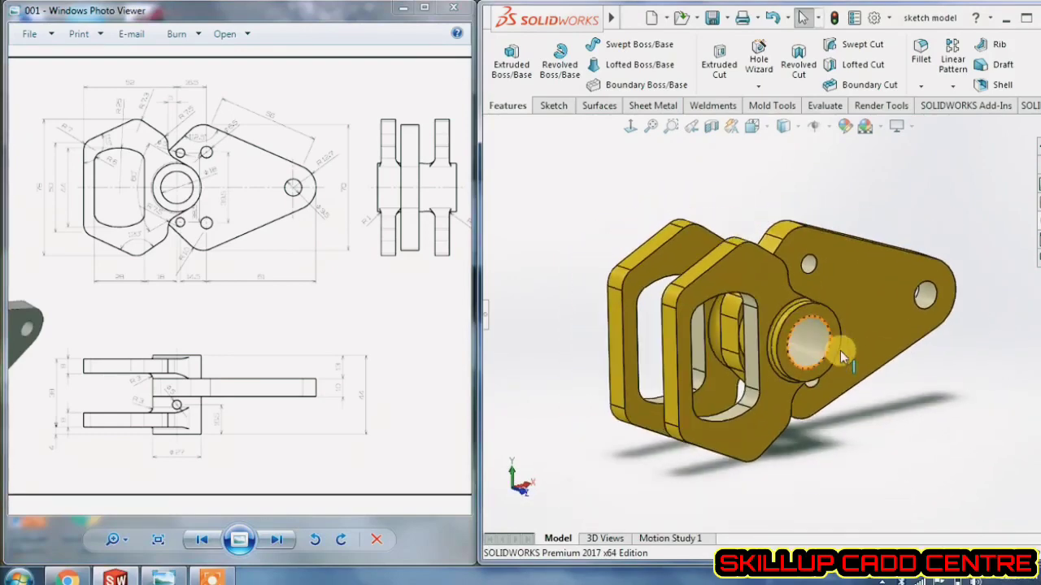
scroll(840, 350, "down", 1)
scroll(695, 329, "down", 1)
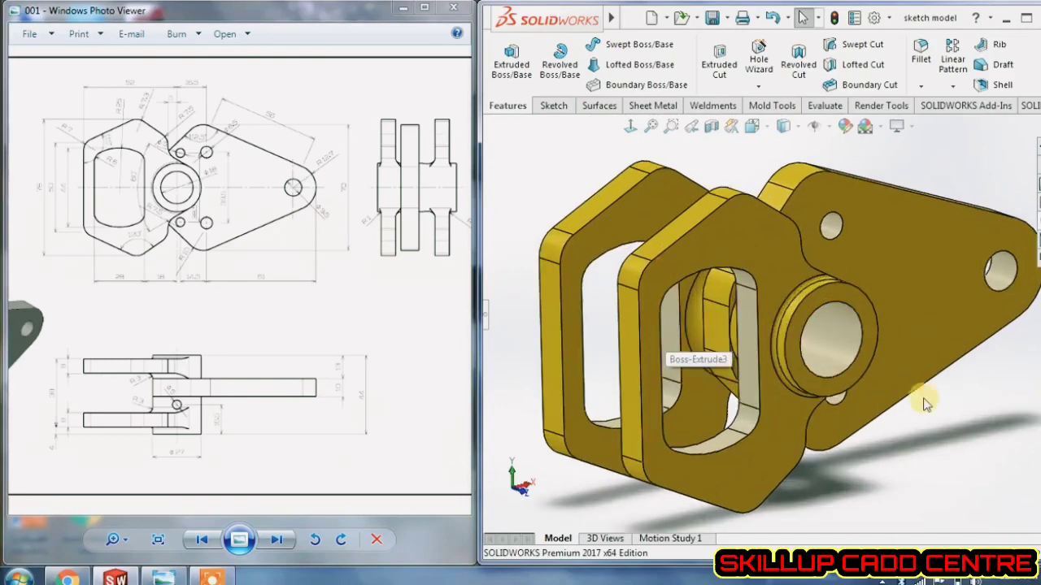
middle_click_drag(924, 404, 946, 404)
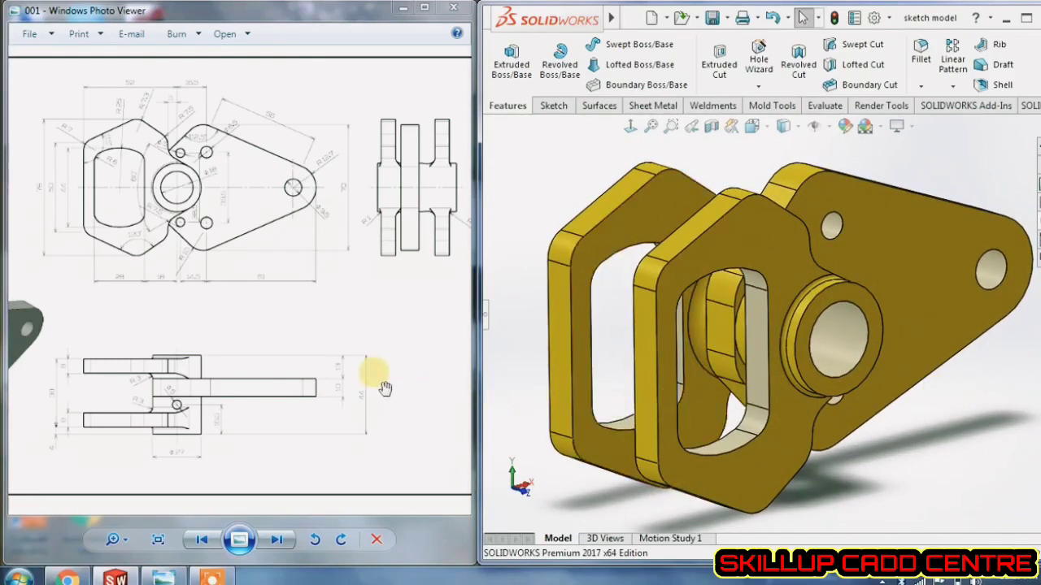
mouse_move(332, 341)
left_mouse_down()
mouse_move(309, 321)
mouse_move(331, 341)
left_mouse_up()
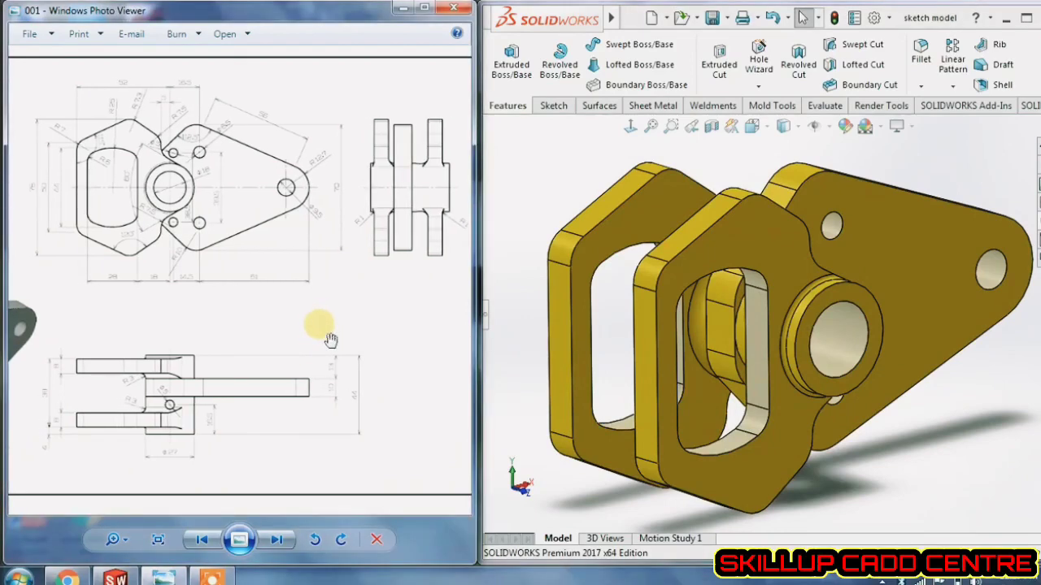
left_click(707, 424)
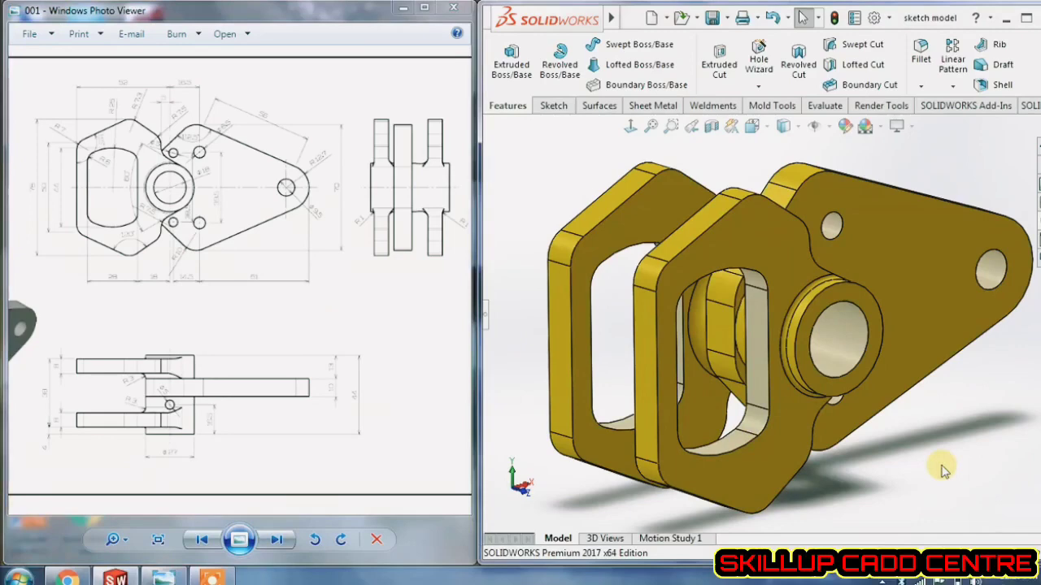